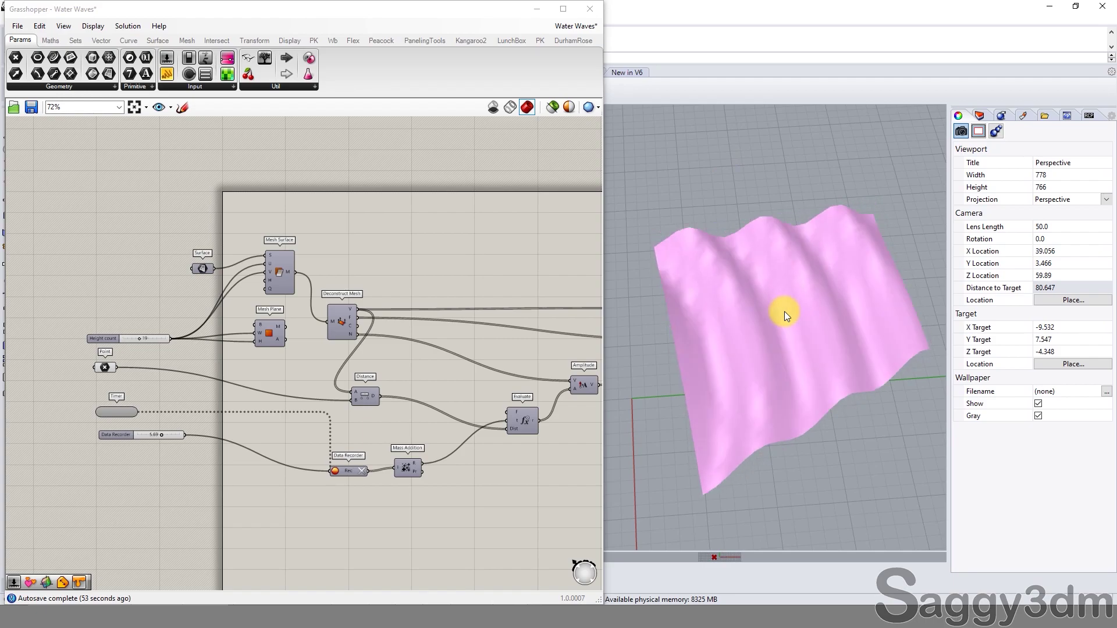
Examine the animated wave mesh from several angles together with the component definition that drives it
{"action": "scroll", "coordinate": [784, 312], "scroll_direction": "down", "scroll_amount": 4}
{"action": "right_click_drag", "start_coordinate": [665, 344], "coordinate": [768, 348]}
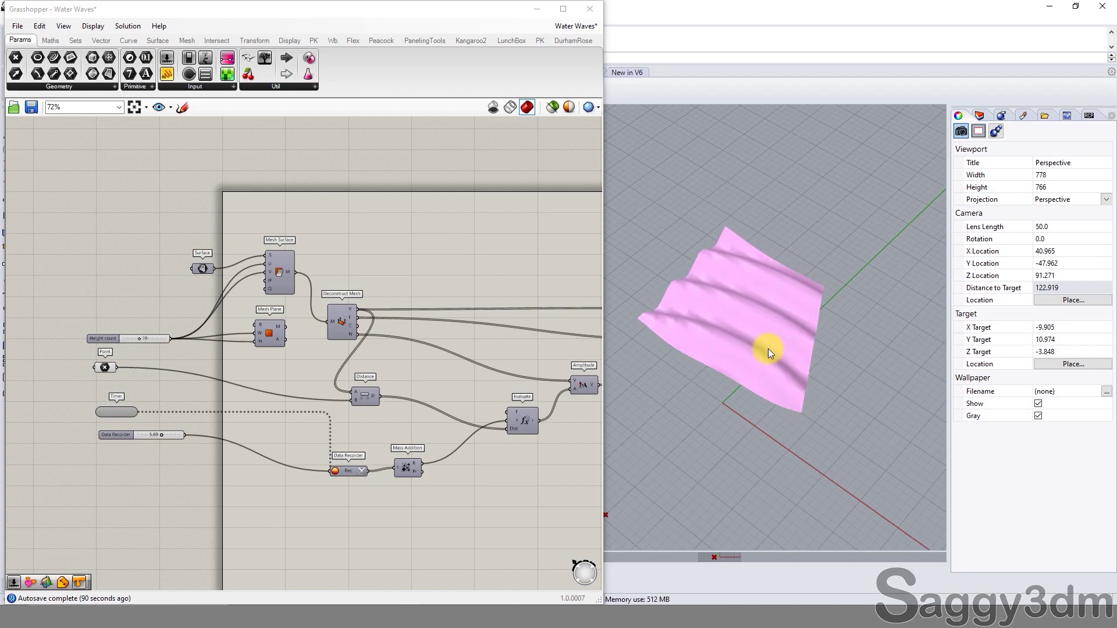
{"action": "right_click_drag", "start_coordinate": [814, 351], "coordinate": [828, 326]}
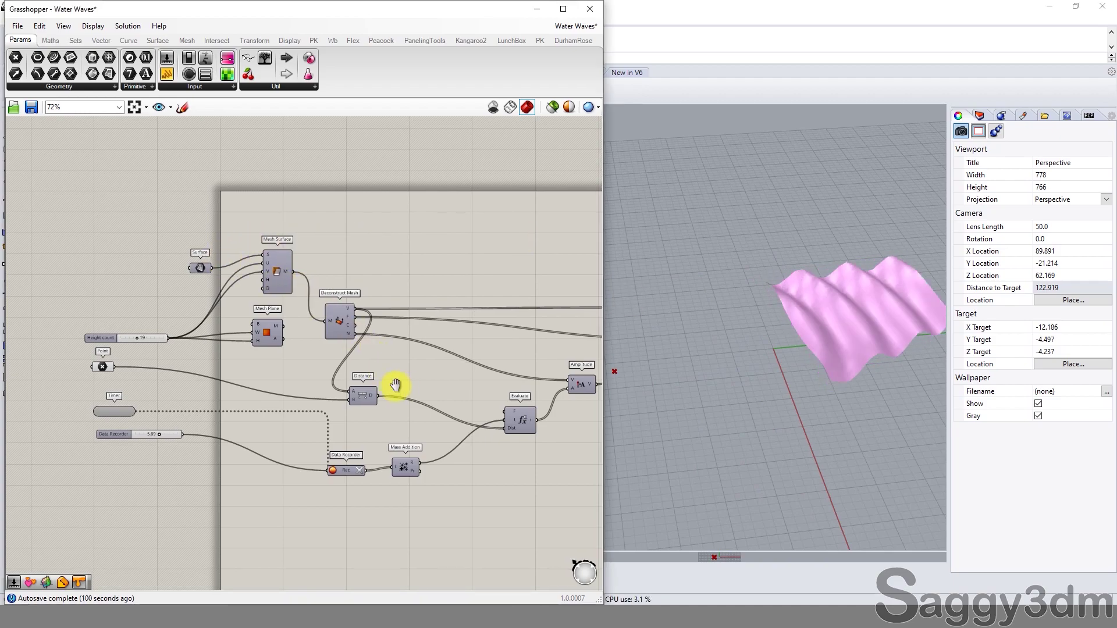
{"action": "scroll", "coordinate": [150, 312], "scroll_direction": "up", "scroll_amount": 5}
{"action": "scroll", "coordinate": [237, 379], "scroll_direction": "down", "scroll_amount": 1}
{"action": "right_click_drag", "start_coordinate": [877, 350], "coordinate": [856, 299]}
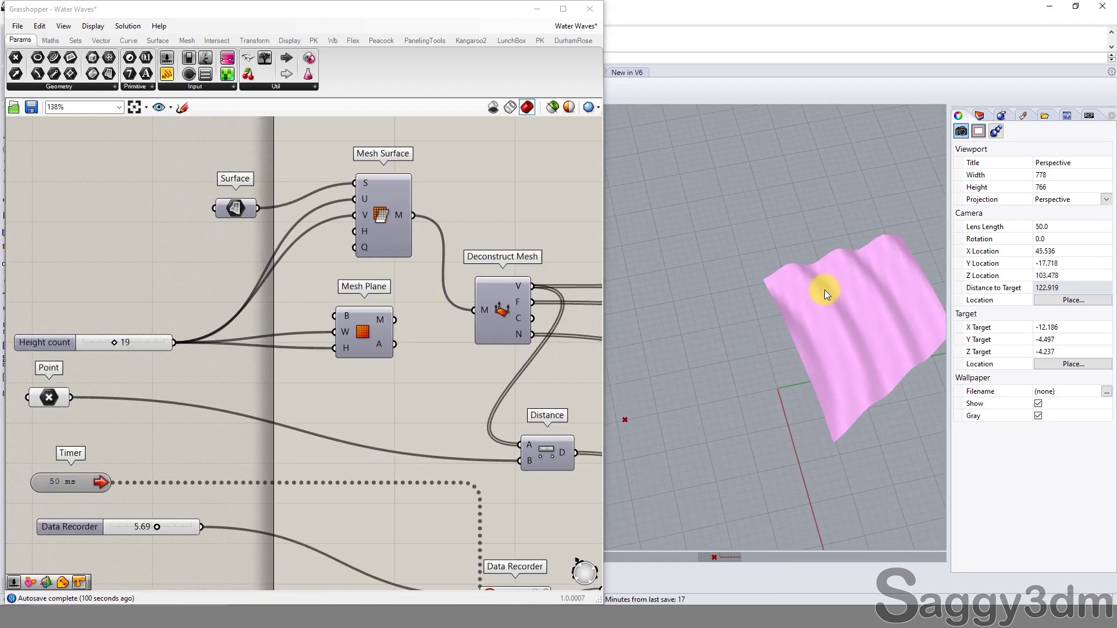
Show the hidden base surface, reshape it by moving its corner points, and hide it again
{"action": "left_click", "coordinate": [791, 286]}
{"action": "key", "text": "F6"}
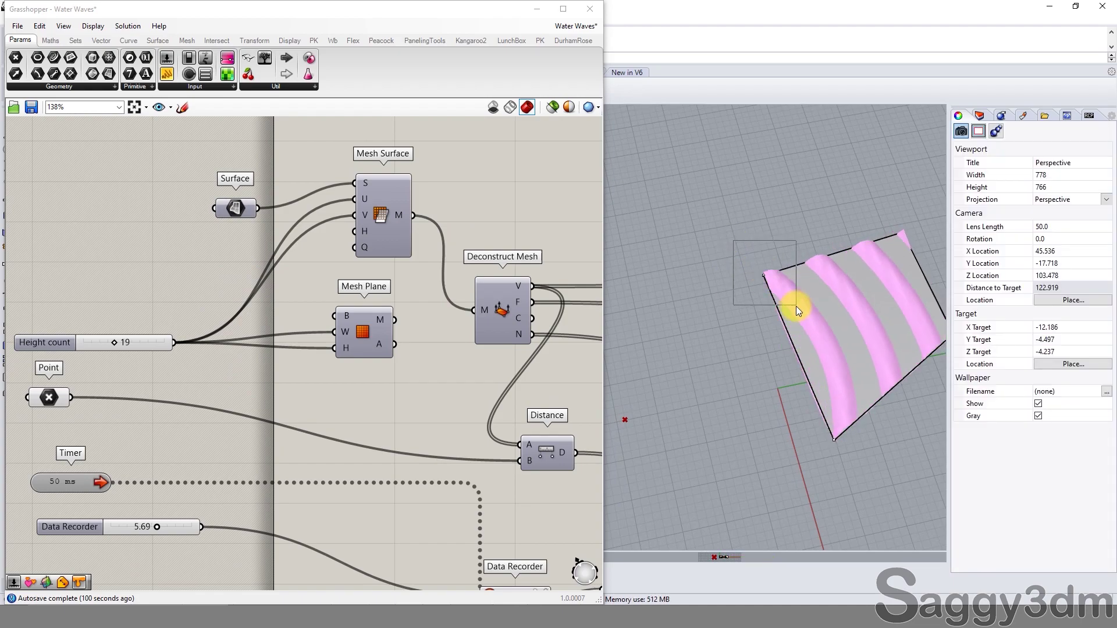
{"action": "left_click_drag", "start_coordinate": [683, 205], "coordinate": [853, 192]}
{"action": "left_click", "coordinate": [923, 348]}
{"action": "left_click_drag", "start_coordinate": [879, 337], "coordinate": [777, 352]}
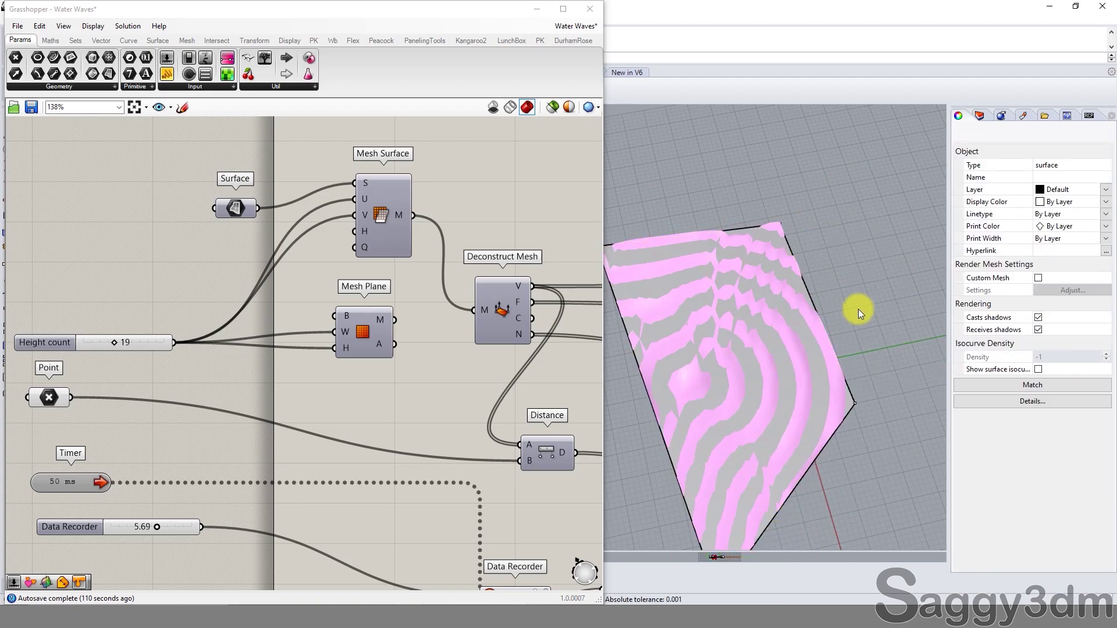
{"action": "key", "text": "Escape"}
{"action": "mouse_move", "coordinate": [759, 352]}
{"action": "right_mouse_down"}
{"action": "mouse_move", "coordinate": [743, 312]}
{"action": "mouse_move", "coordinate": [755, 316]}
{"action": "mouse_move", "coordinate": [715, 391]}
{"action": "mouse_move", "coordinate": [810, 341]}
{"action": "mouse_move", "coordinate": [836, 295]}
{"action": "mouse_move", "coordinate": [826, 300]}
{"action": "right_mouse_up"}
{"action": "scroll", "coordinate": [211, 354], "scroll_direction": "down", "scroll_amount": 2}
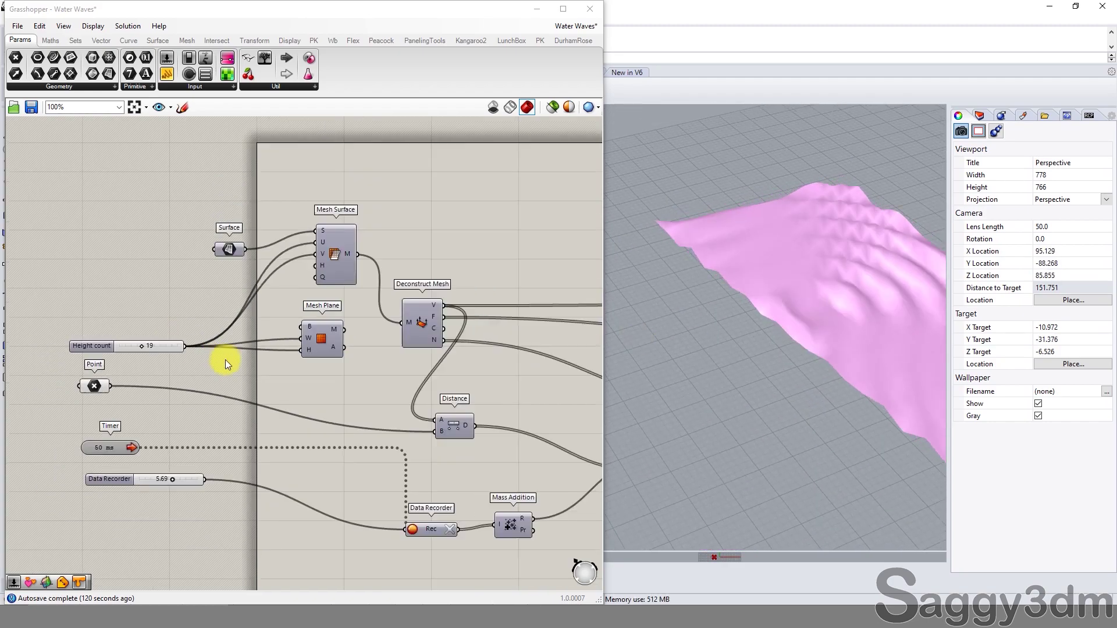
Try a Height count of about 11 for a coarser mesh, then raise it to 20
{"action": "right_click_drag", "start_coordinate": [129, 376], "coordinate": [169, 359]}
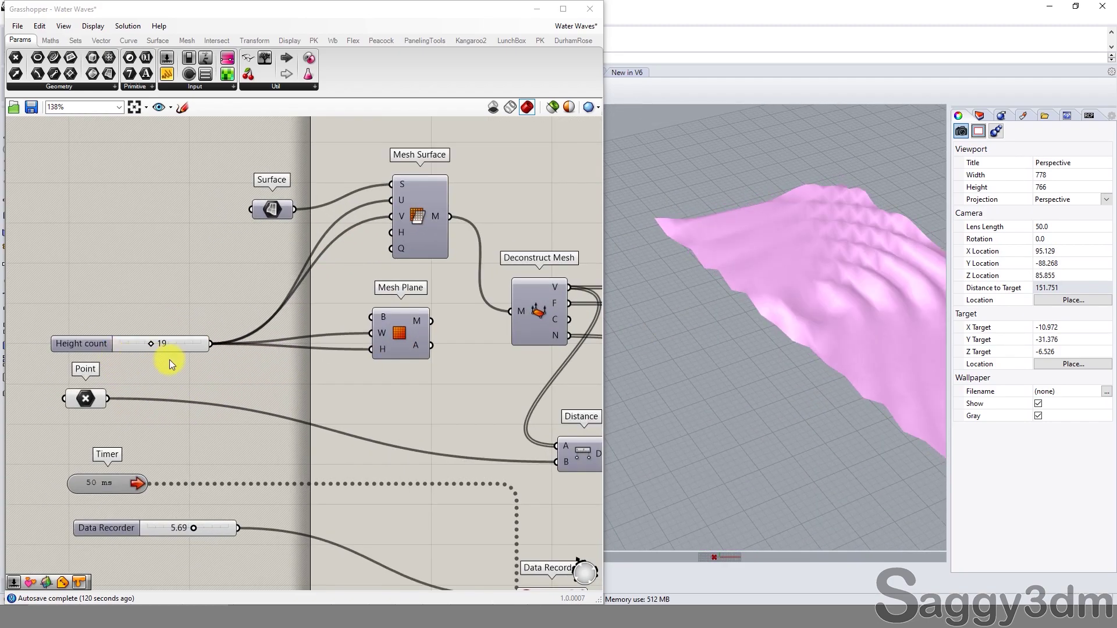
{"action": "right_click_drag", "start_coordinate": [420, 384], "coordinate": [327, 371]}
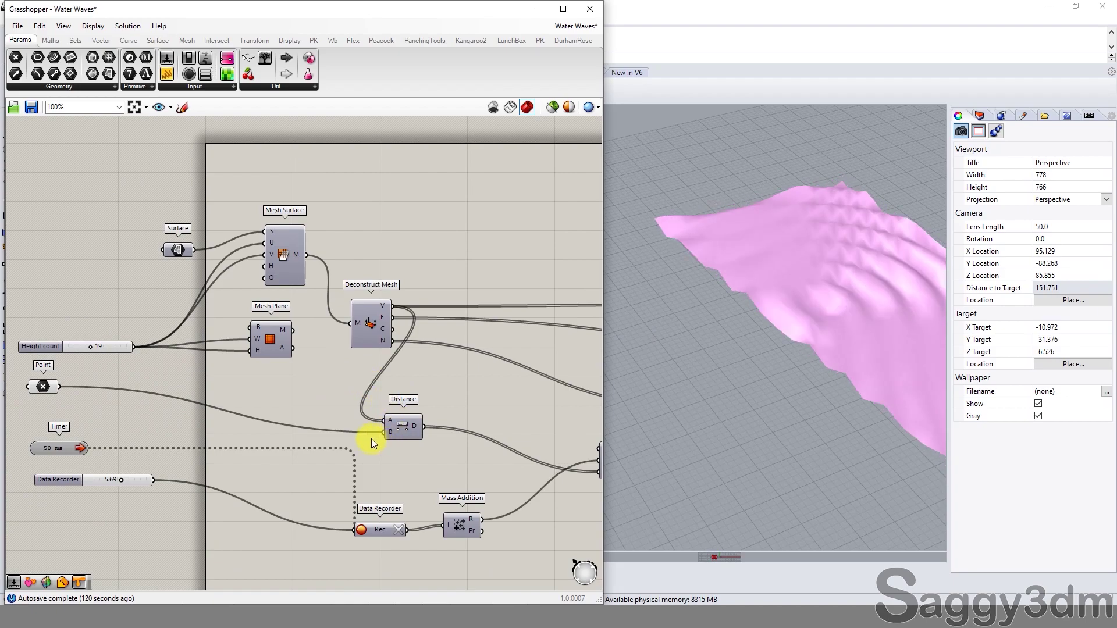
{"action": "right_click_drag", "start_coordinate": [248, 406], "coordinate": [369, 394]}
{"action": "scroll", "coordinate": [386, 333], "scroll_direction": "up", "scroll_amount": 2}
{"action": "scroll", "coordinate": [160, 358], "scroll_direction": "up", "scroll_amount": 2}
{"action": "right_click_drag", "start_coordinate": [160, 358], "coordinate": [251, 351]}
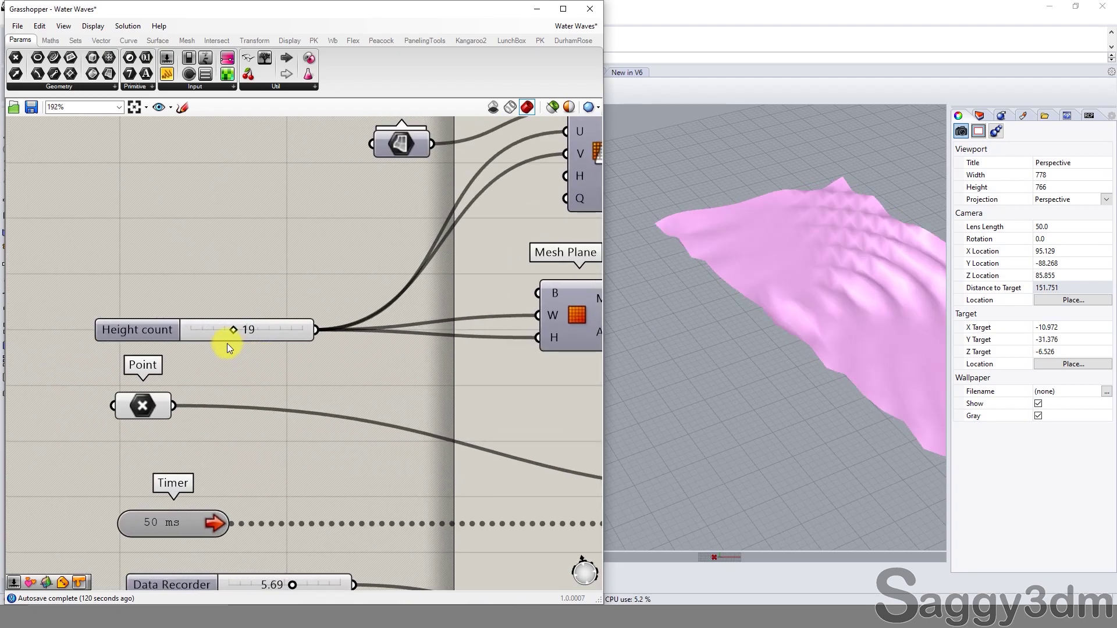
{"action": "left_click_drag", "start_coordinate": [235, 330], "coordinate": [213, 339]}
{"action": "right_click_drag", "start_coordinate": [802, 337], "coordinate": [748, 367], "text": "shift"}
{"action": "left_click_drag", "start_coordinate": [213, 331], "coordinate": [232, 329]}
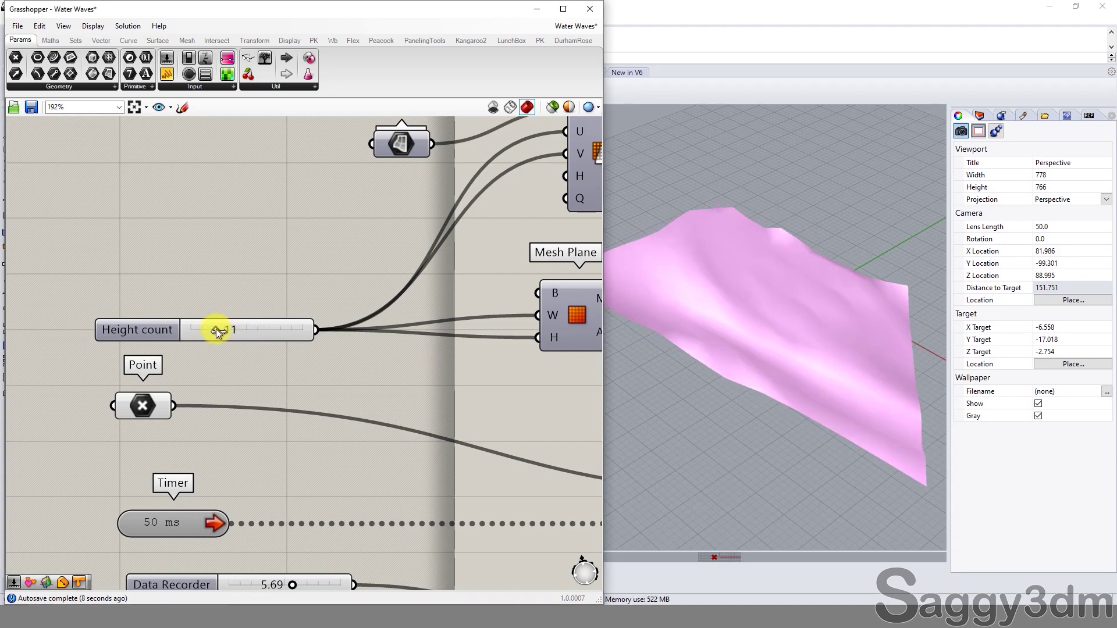
{"action": "left_click_drag", "start_coordinate": [230, 329], "coordinate": [235, 329]}
{"action": "right_click_drag", "start_coordinate": [780, 324], "coordinate": [759, 342]}
Set the Data Recorder slider to 6.42 to speed up the wave animation
{"action": "right_click_drag", "start_coordinate": [253, 486], "coordinate": [190, 364]}
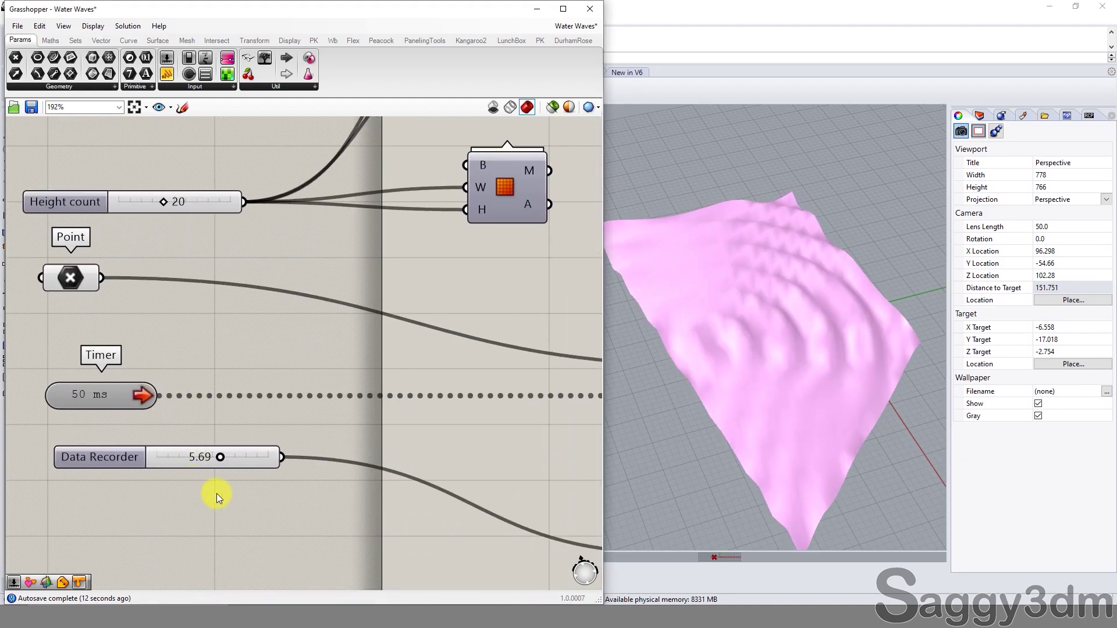
{"action": "right_click_drag", "start_coordinate": [217, 493], "coordinate": [197, 442]}
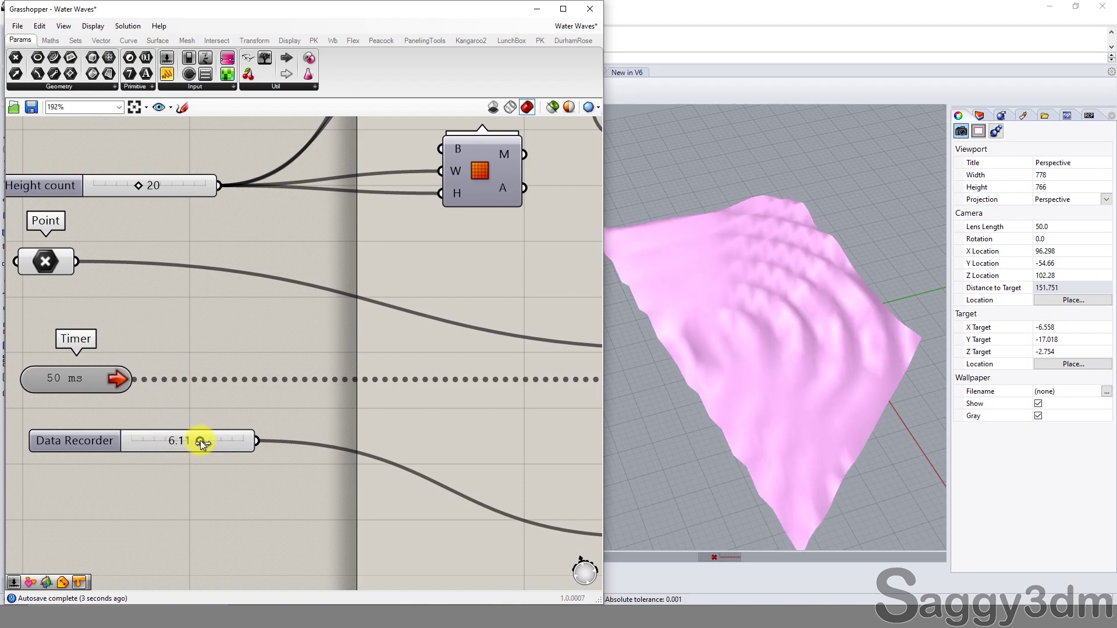
{"action": "left_click_drag", "start_coordinate": [205, 441], "coordinate": [202, 440]}
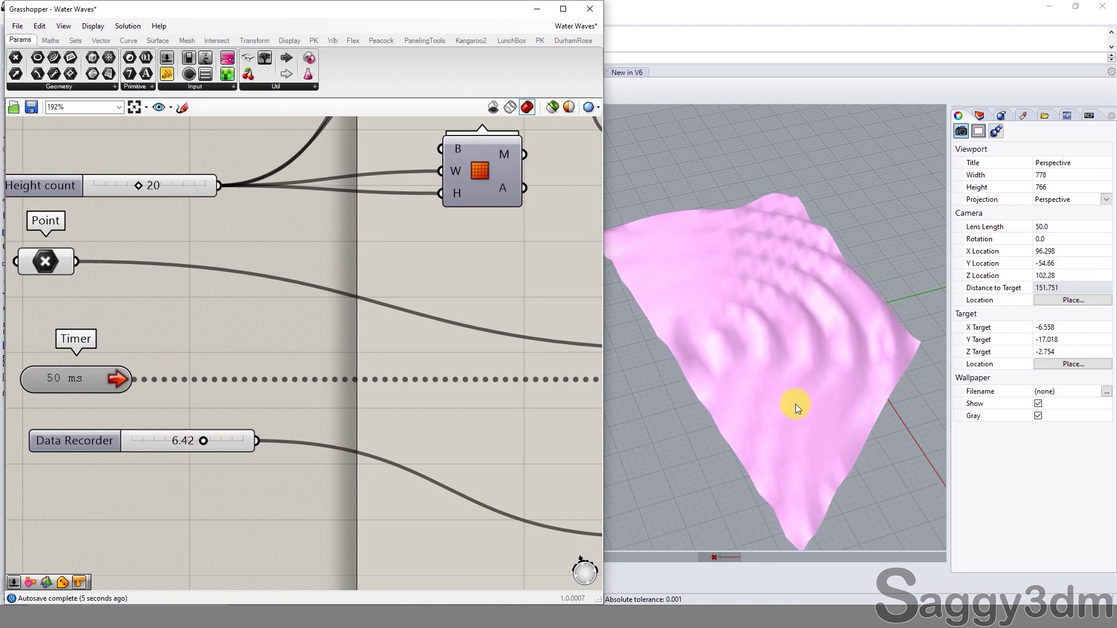
{"action": "right_click_drag", "start_coordinate": [686, 378], "coordinate": [735, 369]}
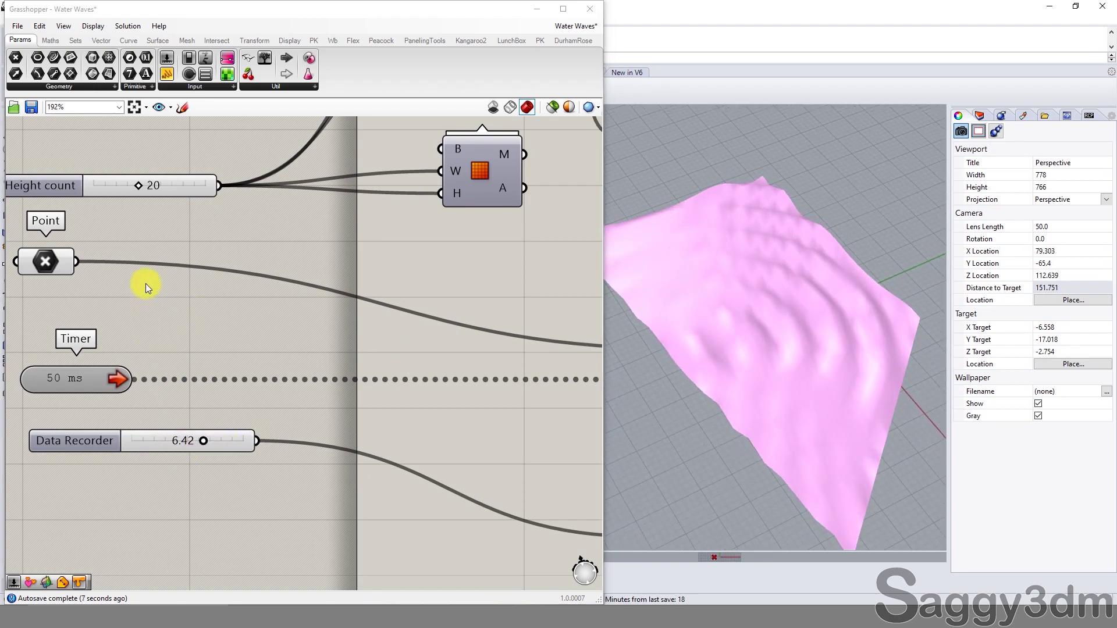
Raise the Height count to 50 for a finer wave mesh
{"action": "right_click_drag", "start_coordinate": [146, 196], "coordinate": [168, 242]}
{"action": "left_click_drag", "start_coordinate": [164, 232], "coordinate": [238, 237]}
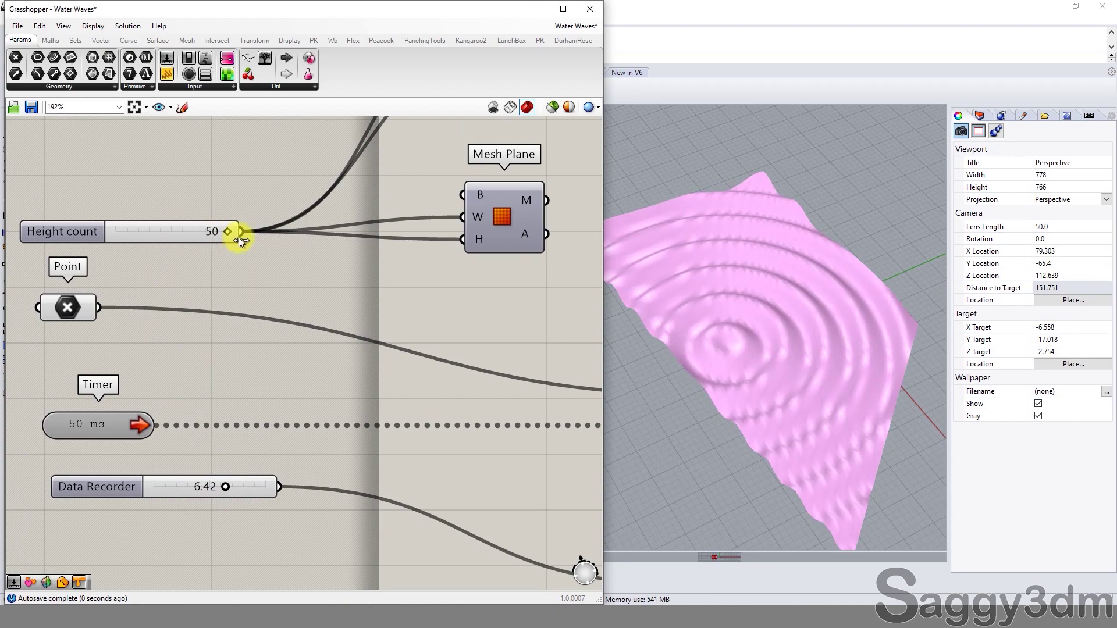
{"action": "right_click_drag", "start_coordinate": [841, 472], "coordinate": [756, 331]}
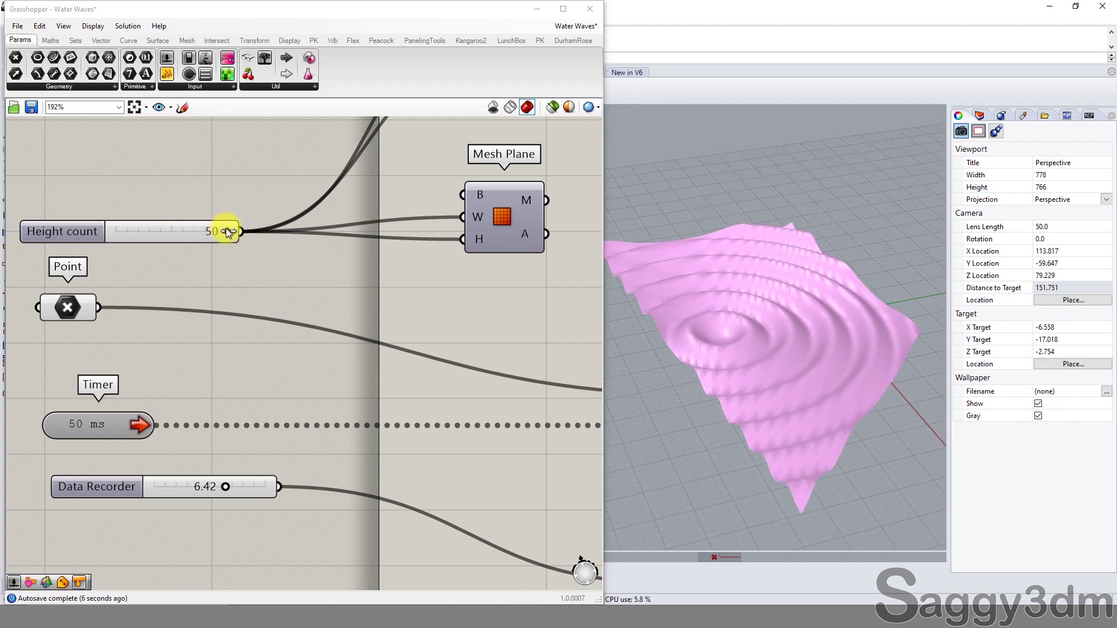
Set the Data Recorder slider to 7.93 and reduce the Height count to 26
{"action": "left_click_drag", "start_coordinate": [227, 486], "coordinate": [242, 487]}
{"action": "right_click_drag", "start_coordinate": [822, 317], "coordinate": [792, 338]}
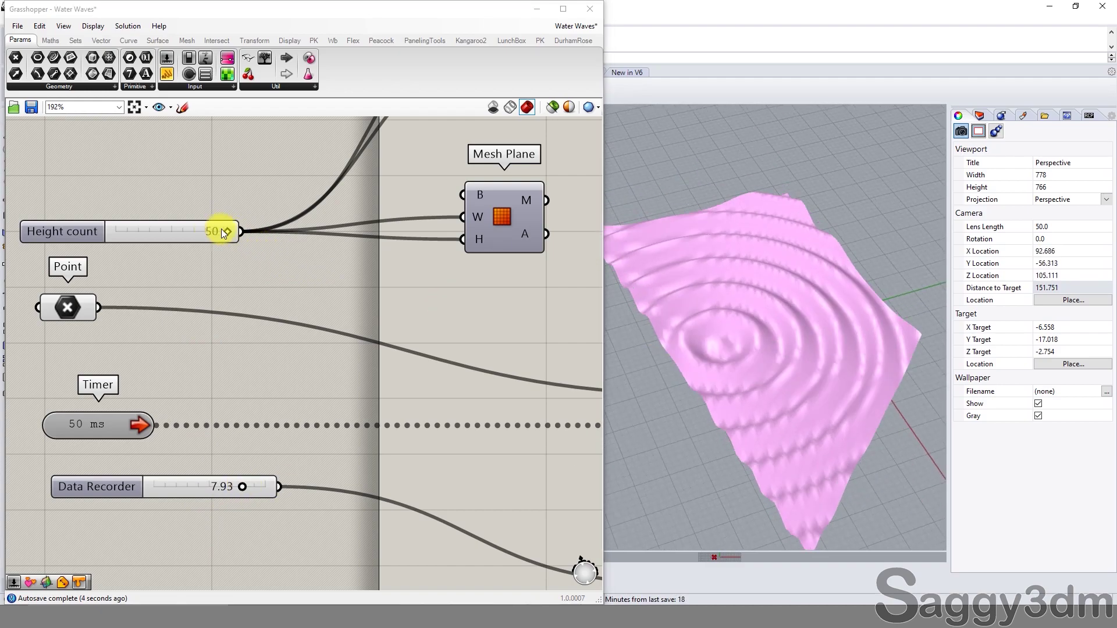
{"action": "left_click_drag", "start_coordinate": [226, 231], "coordinate": [165, 232]}
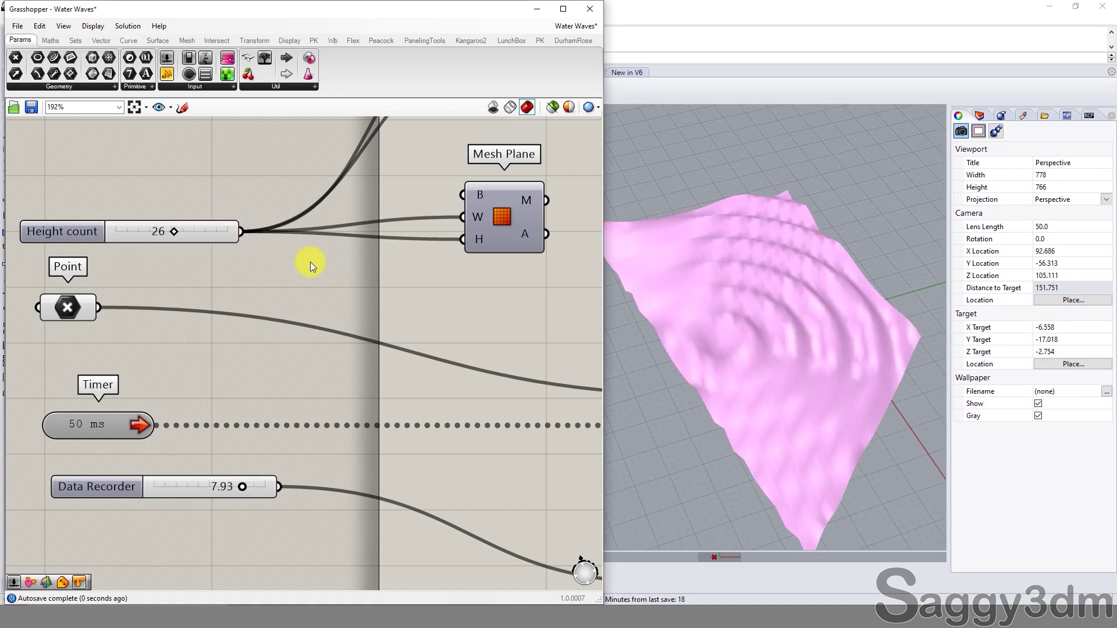
Raise the wave source of the Point parameter high above the mesh
{"action": "left_click", "coordinate": [68, 308]}
{"action": "left_click_drag", "start_coordinate": [747, 347], "coordinate": [779, 120]}
{"action": "right_click_drag", "start_coordinate": [827, 451], "coordinate": [775, 444]}
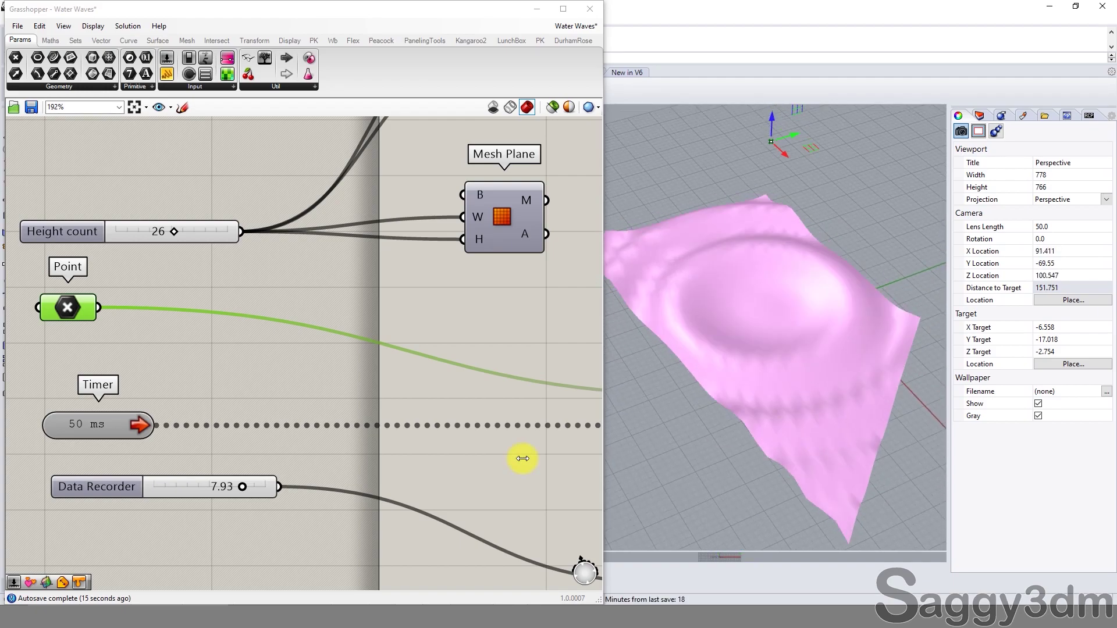
Set the Height count to 30 and check the smoother ripples on the mesh
{"action": "mouse_move", "coordinate": [173, 232]}
{"action": "left_mouse_down"}
{"action": "mouse_move", "coordinate": [140, 236]}
{"action": "mouse_move", "coordinate": [183, 236]}
{"action": "left_mouse_up"}
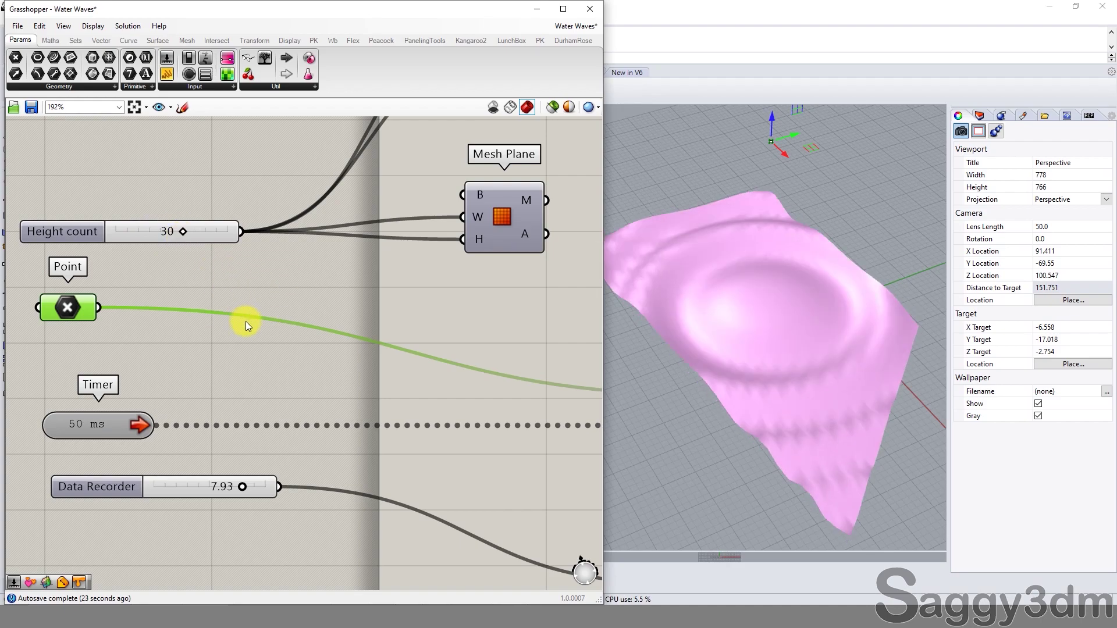
{"action": "scroll", "coordinate": [801, 321], "scroll_direction": "down", "scroll_amount": 3}
{"action": "right_click_drag", "start_coordinate": [823, 331], "coordinate": [791, 303]}
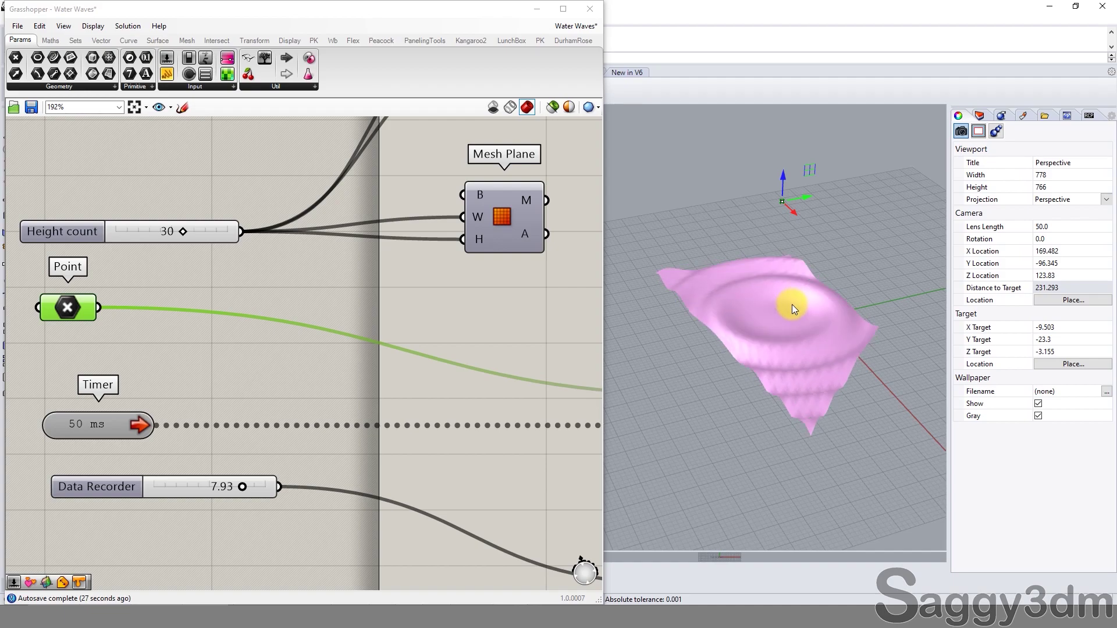
{"action": "right_click_drag", "start_coordinate": [791, 274], "coordinate": [784, 322]}
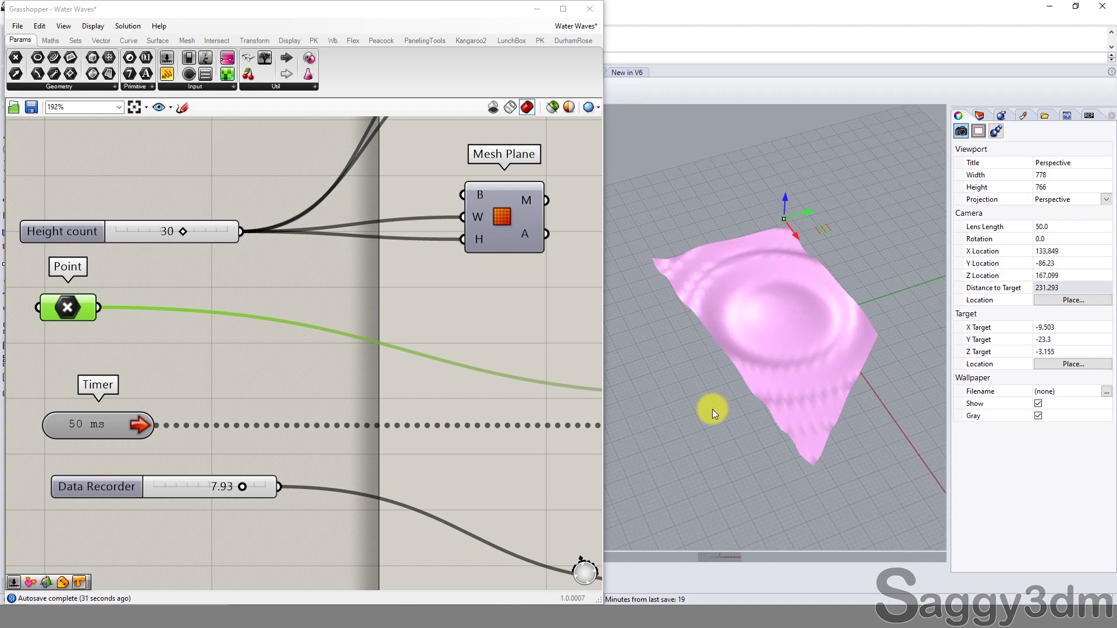
Get the Grasshopper window out of the way and draw a sphere in Rhino centred at the origin (0), picking its radius freely
{"action": "left_click", "coordinate": [537, 9]}
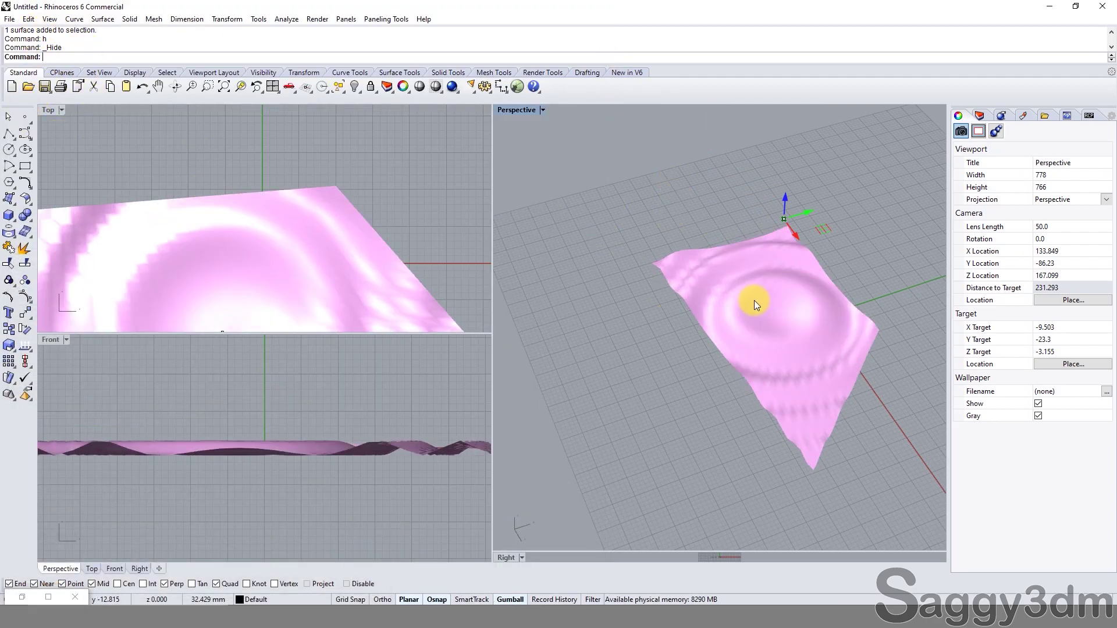
{"action": "left_click", "coordinate": [14, 219]}
{"action": "left_click", "coordinate": [59, 222]}
{"action": "type", "text": "0"}
{"action": "key", "text": "Return"}
{"action": "left_click", "coordinate": [878, 395]}
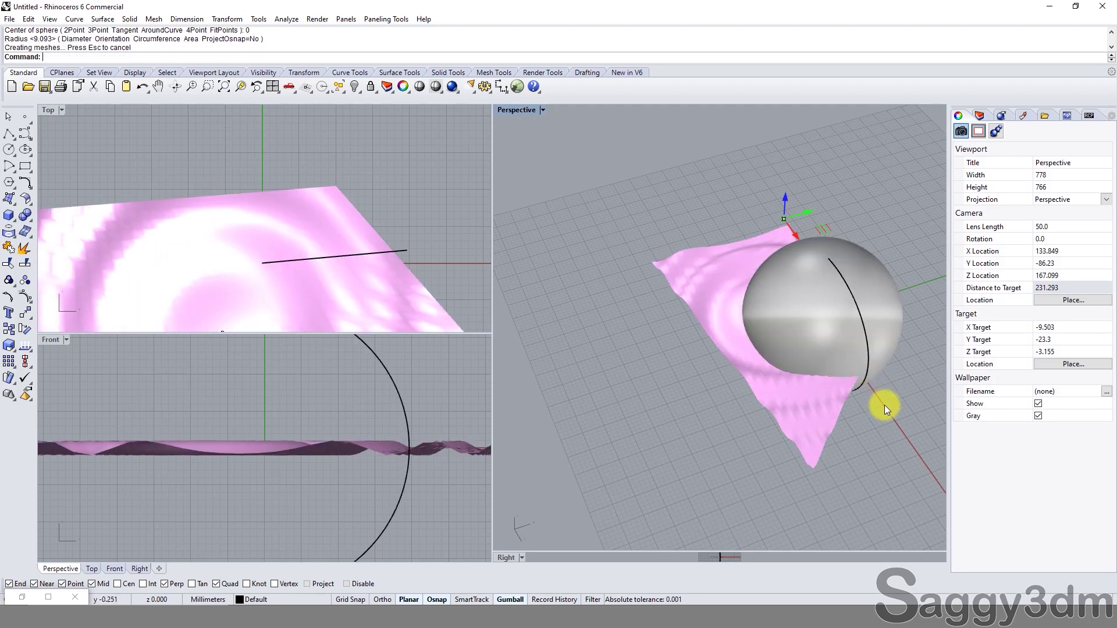
Return to the Grasshopper definition and assign the sphere as the single surface of the Surface parameter
{"action": "left_click", "coordinate": [832, 338]}
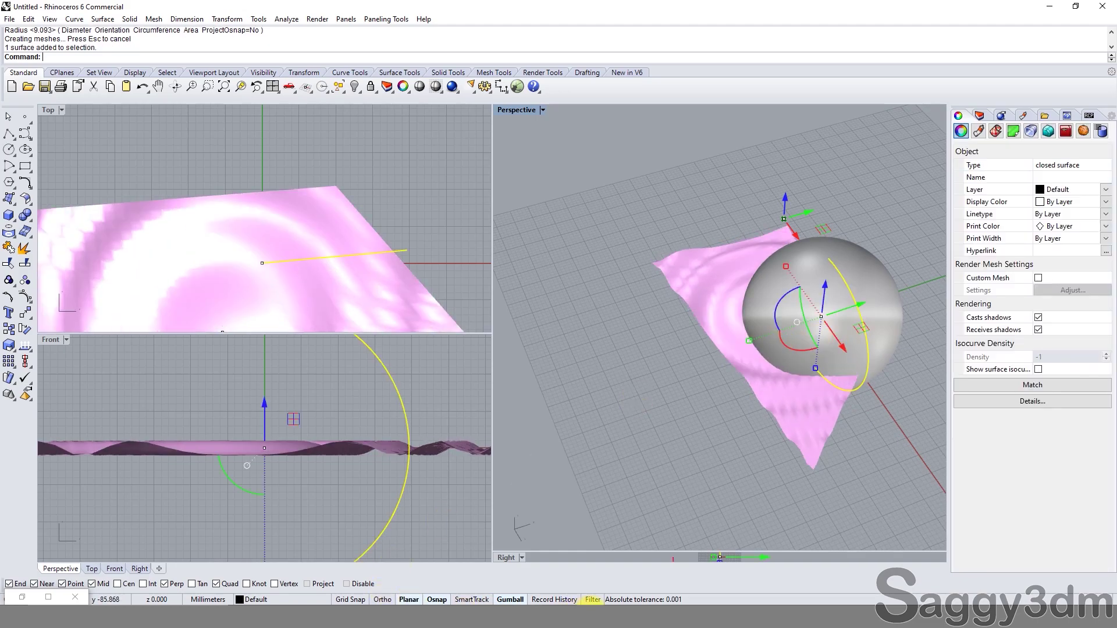
{"action": "left_click", "coordinate": [24, 597]}
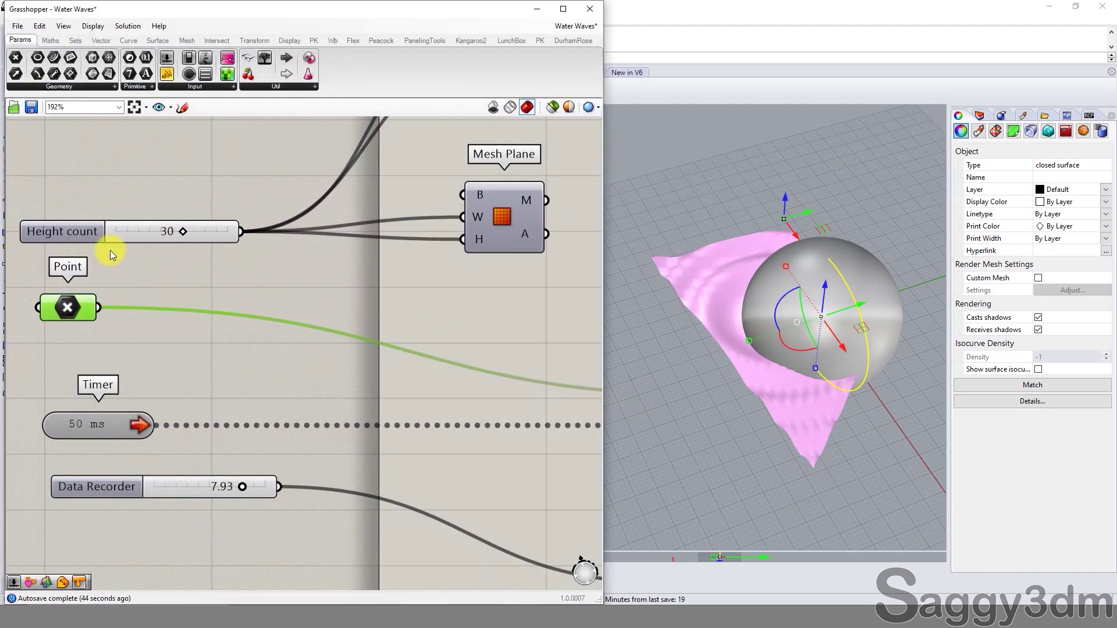
{"action": "right_click_drag", "start_coordinate": [292, 260], "coordinate": [299, 410]}
{"action": "left_click", "coordinate": [332, 201]}
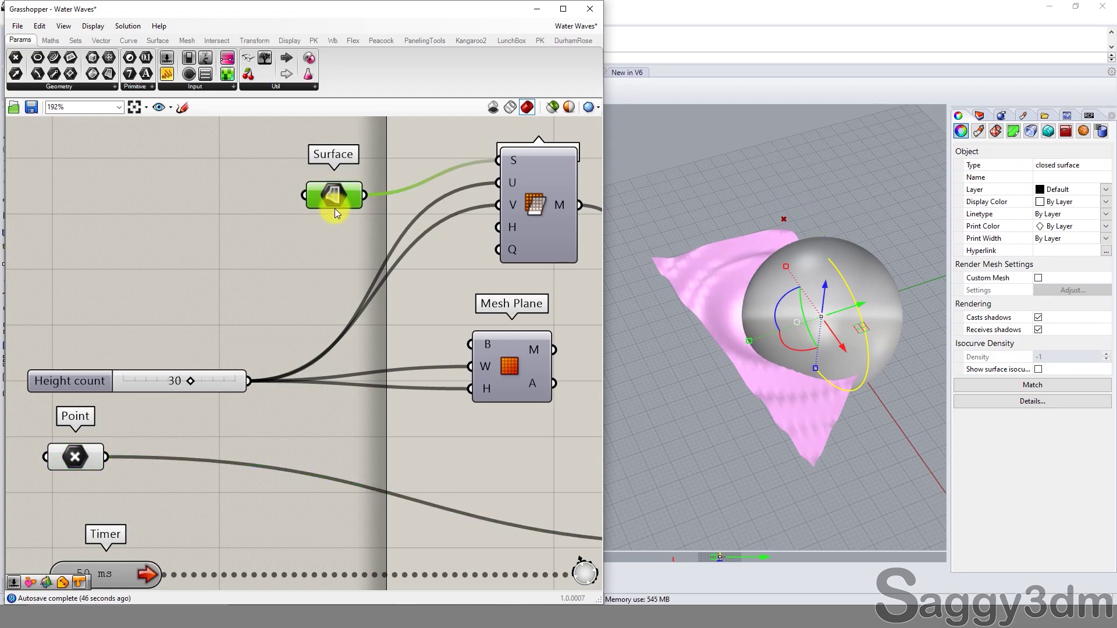
{"action": "right_click", "coordinate": [333, 201]}
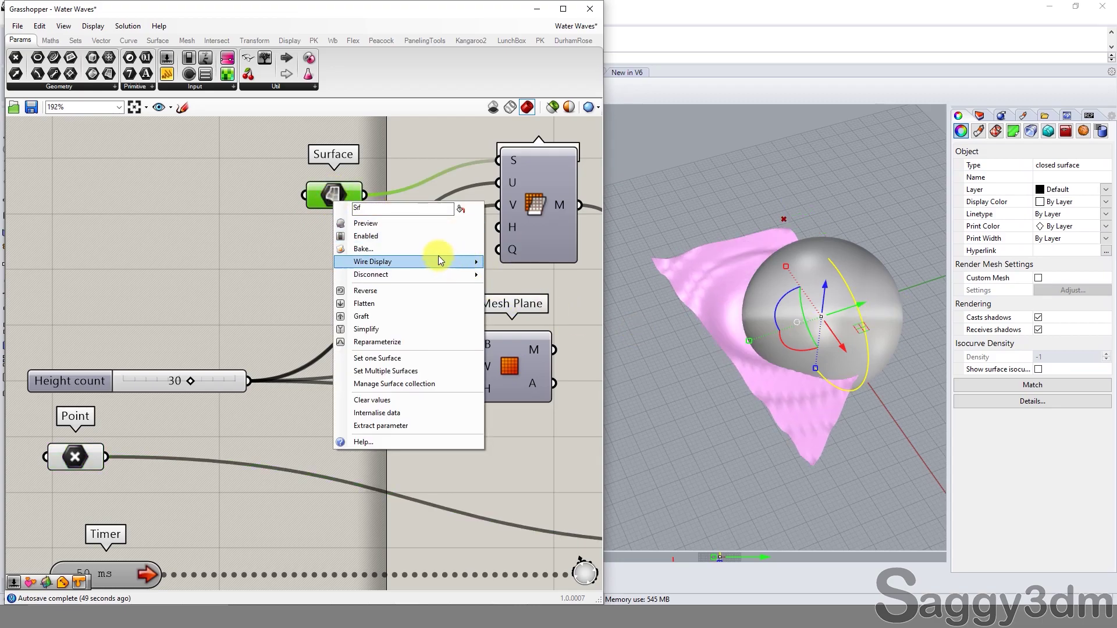
{"action": "left_click", "coordinate": [417, 361]}
{"action": "left_click", "coordinate": [866, 291]}
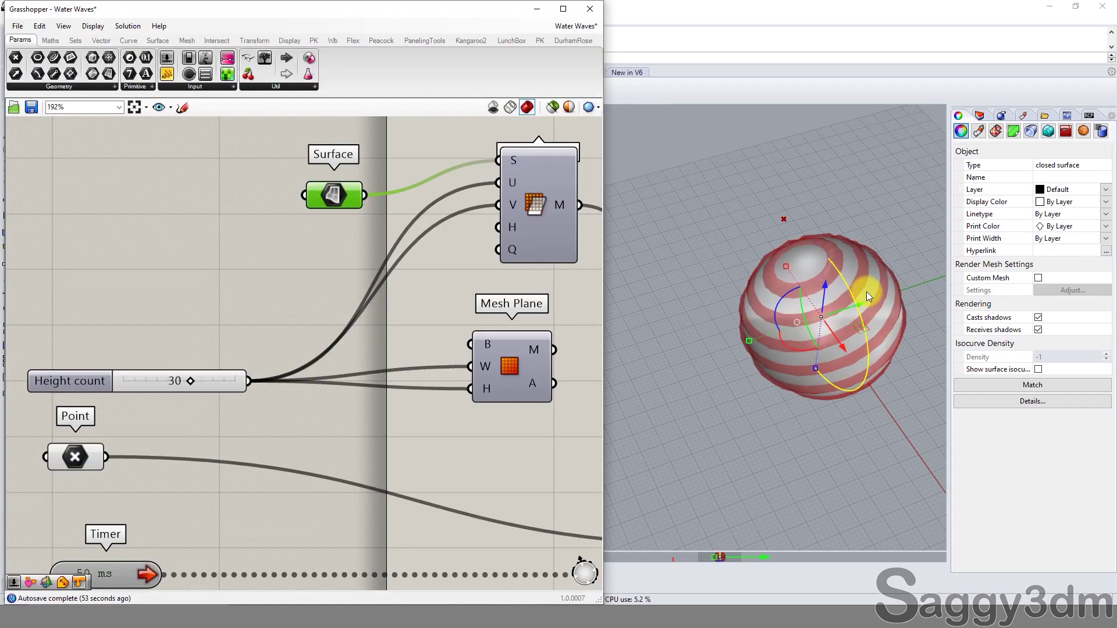
Hide the original sphere in Rhino so only the rippling preview mesh is displayed
{"action": "left_click", "coordinate": [890, 295]}
{"action": "key", "text": "ctrl+h"}
{"action": "right_click_drag", "start_coordinate": [819, 330], "coordinate": [739, 152]}
Move the wave source of the Point parameter from above the sphere to below it
{"action": "left_click", "coordinate": [75, 457]}
{"action": "left_click_drag", "start_coordinate": [751, 152], "coordinate": [822, 483]}
{"action": "right_click_drag", "start_coordinate": [815, 466], "coordinate": [679, 402]}
Raise the Height count to 42 and inspect the waves running over the sphere mesh
{"action": "right_click_drag", "start_coordinate": [132, 469], "coordinate": [172, 359]}
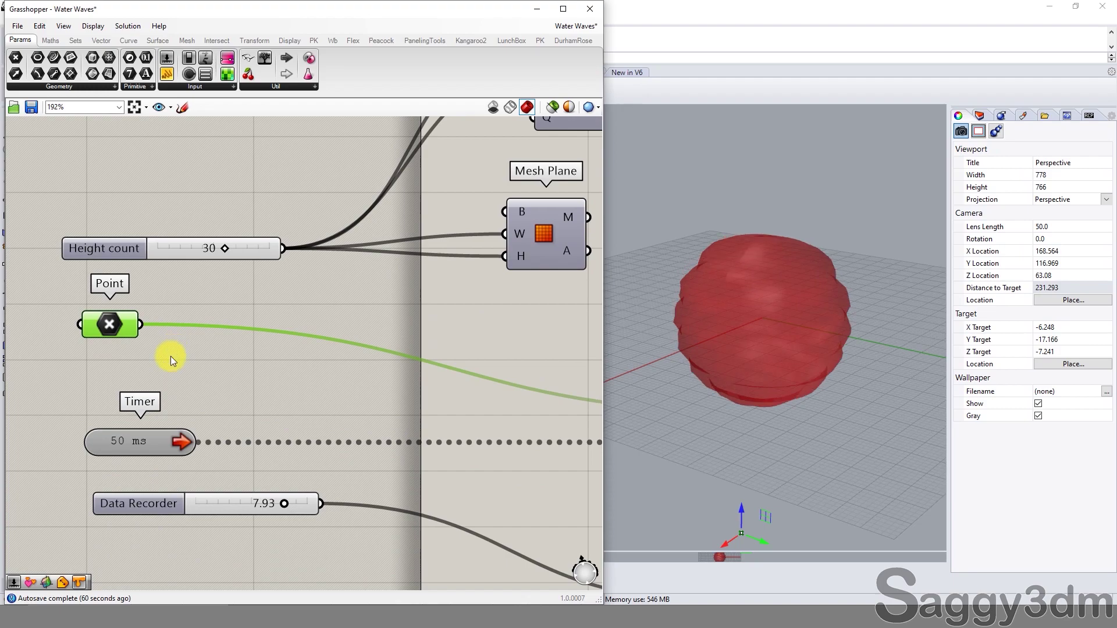
{"action": "scroll", "coordinate": [278, 512], "scroll_direction": "down", "scroll_amount": 6}
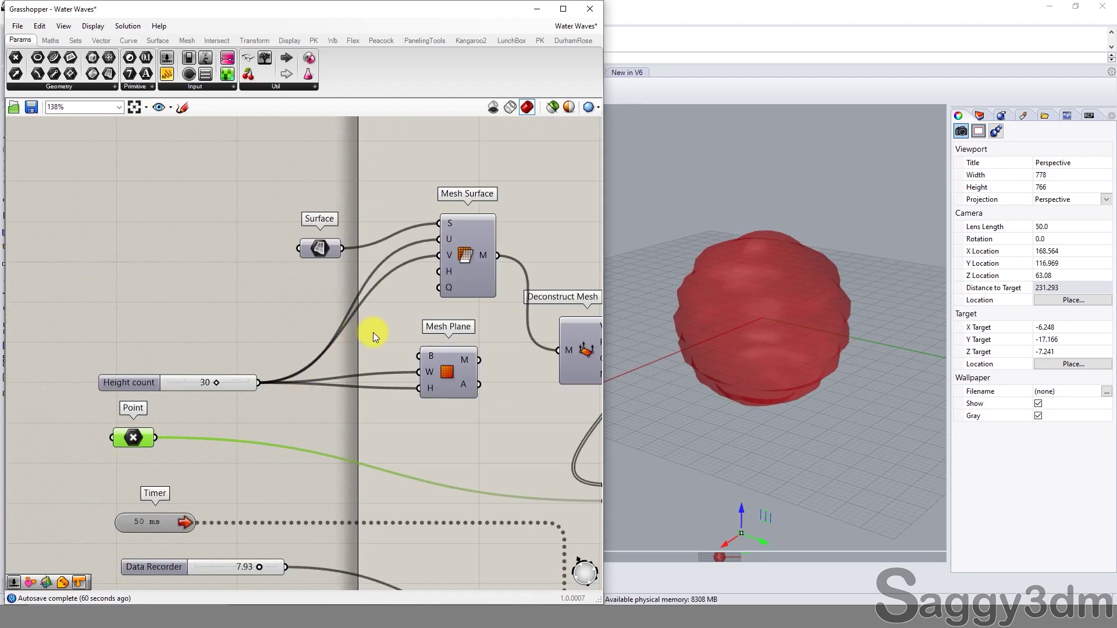
{"action": "scroll", "coordinate": [232, 399], "scroll_direction": "up", "scroll_amount": 5}
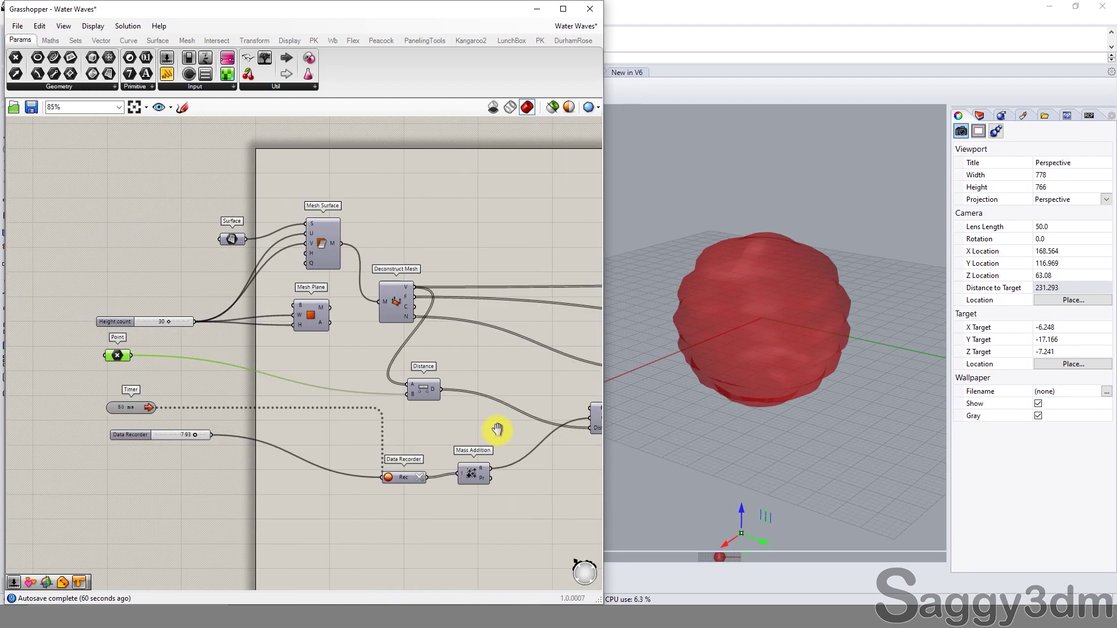
{"action": "left_click_drag", "start_coordinate": [200, 306], "coordinate": [231, 306]}
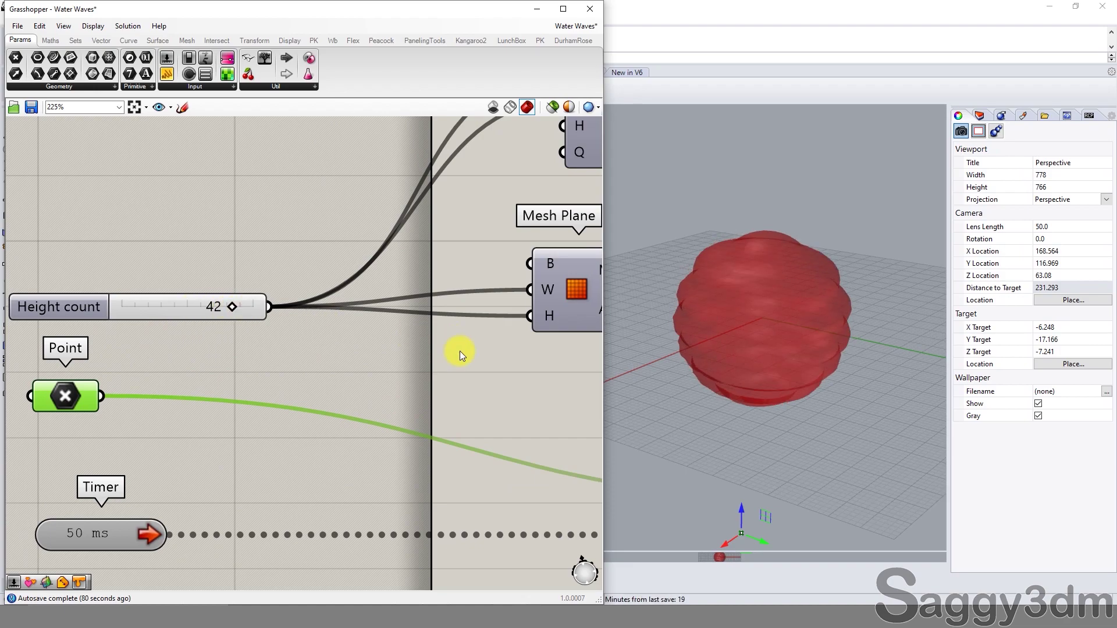
{"action": "right_click_drag", "start_coordinate": [852, 340], "coordinate": [779, 312]}
{"action": "scroll", "coordinate": [780, 319], "scroll_direction": "up", "scroll_amount": 2}
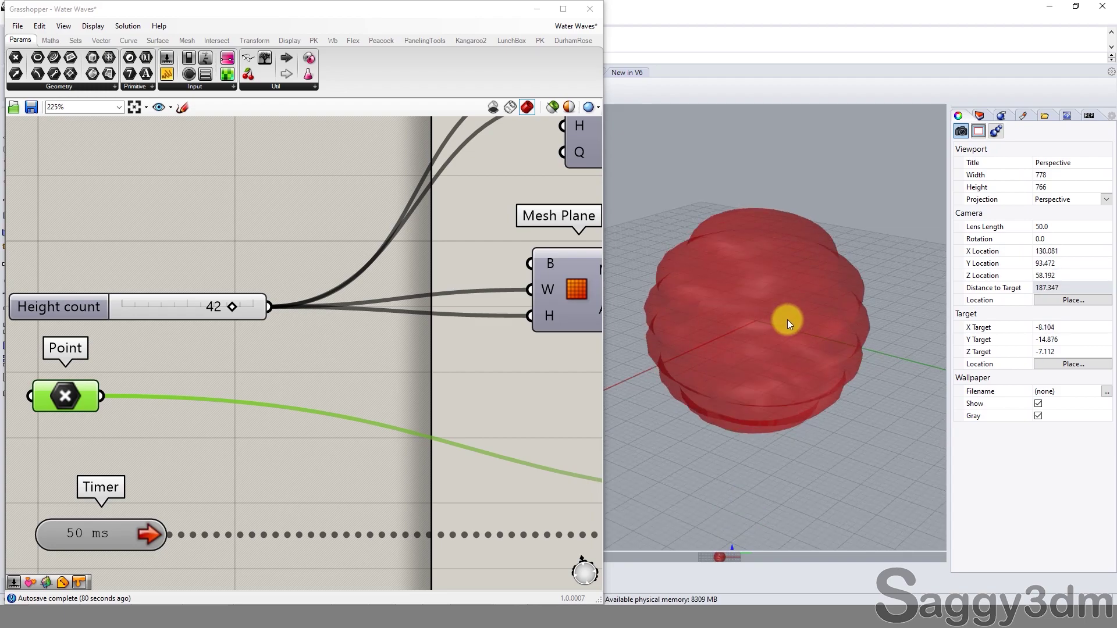
{"action": "scroll", "coordinate": [480, 337], "scroll_direction": "down", "scroll_amount": 3}
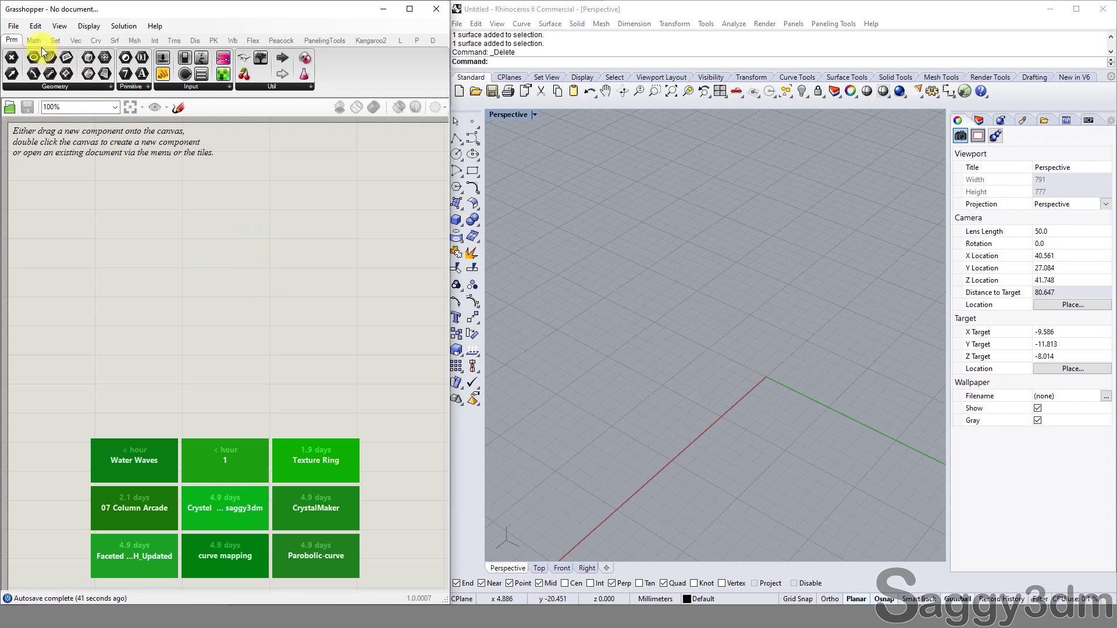
Start a new definition by placing the Bifocals label object on the empty canvas
{"action": "left_click", "coordinate": [14, 26]}
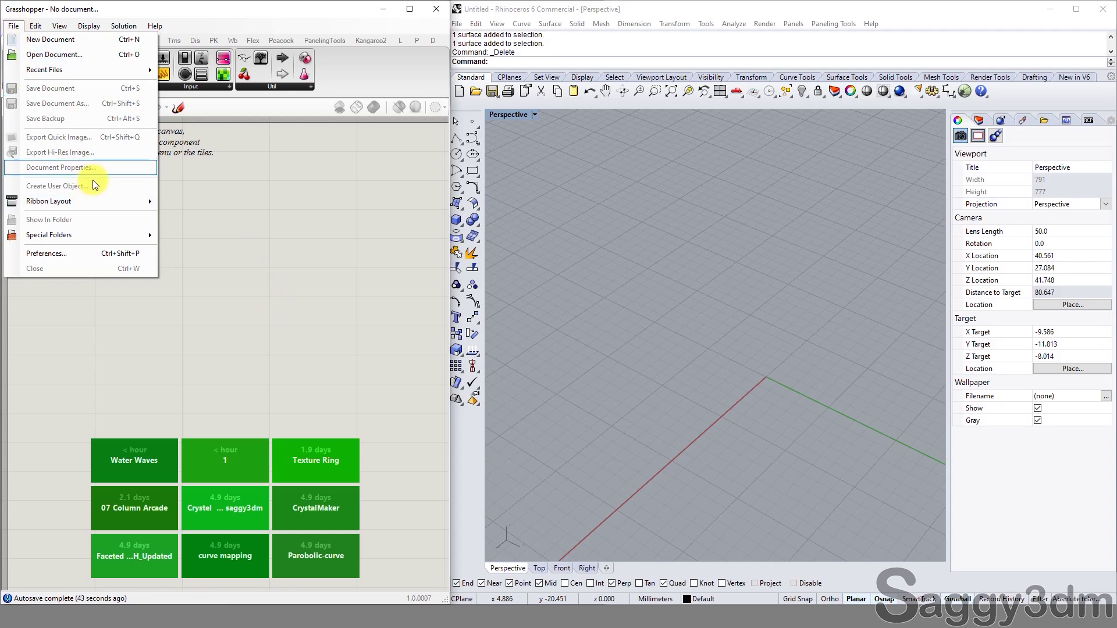
{"action": "left_click", "coordinate": [302, 312]}
{"action": "right_click_drag", "start_coordinate": [301, 311], "coordinate": [217, 330]}
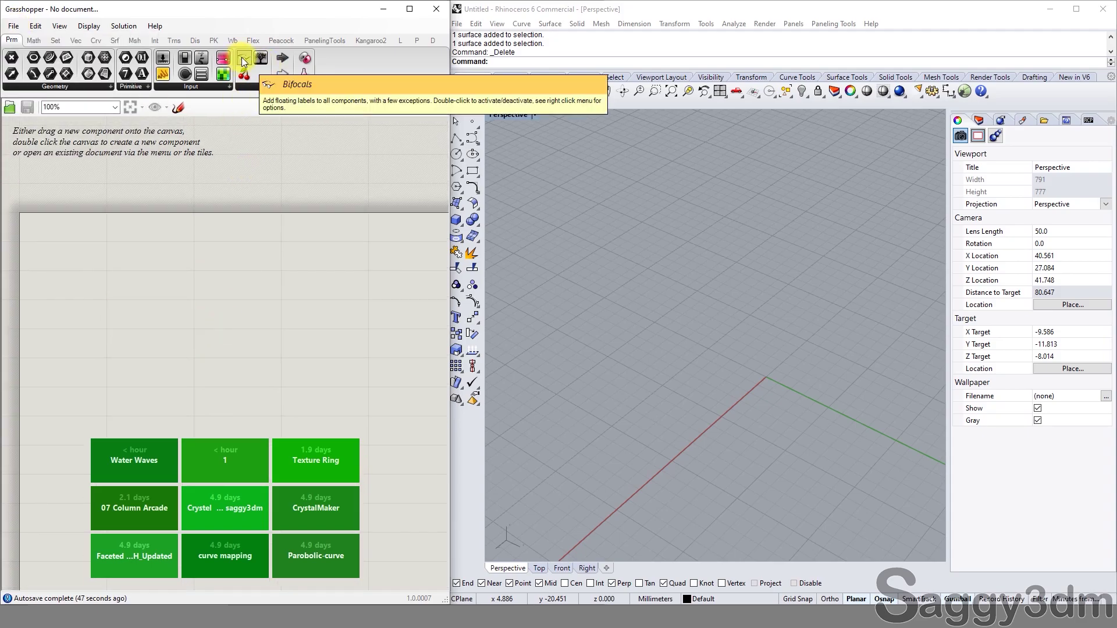
{"action": "left_click_drag", "start_coordinate": [243, 61], "coordinate": [252, 182]}
{"action": "scroll", "coordinate": [253, 184], "scroll_direction": "up", "scroll_amount": 1}
{"action": "scroll", "coordinate": [78, 308], "scroll_direction": "down", "scroll_amount": 2}
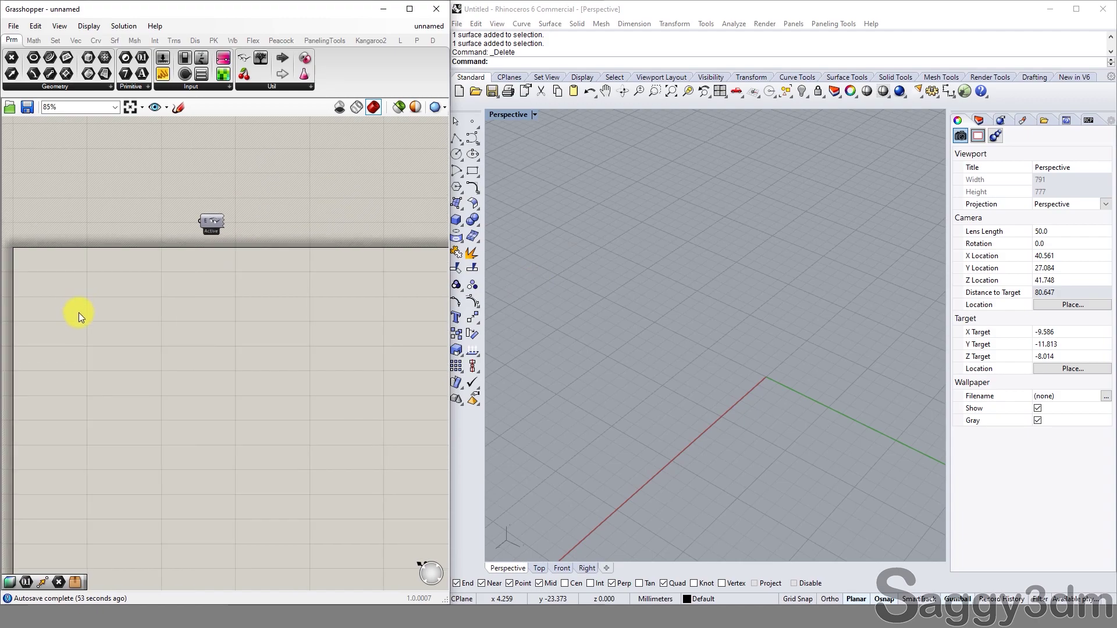
Add a Surface parameter to the canvas near its upper-left corner
{"action": "right_click_drag", "start_coordinate": [79, 308], "coordinate": [222, 302]}
{"action": "double_click", "coordinate": [222, 302]}
{"action": "type", "text": "s"}
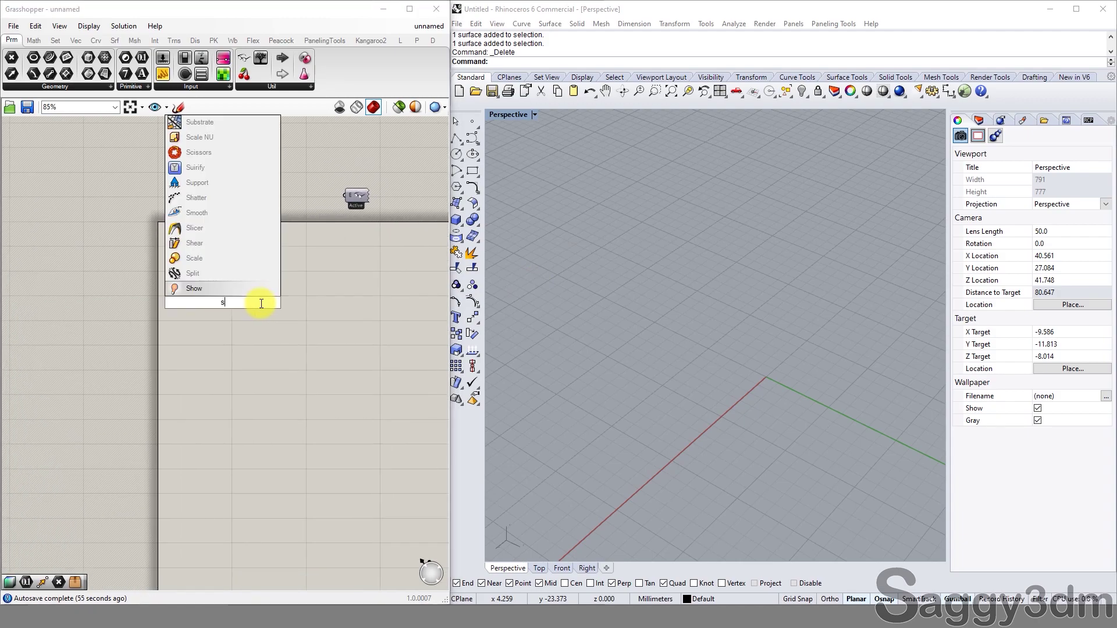
{"action": "type", "text": "ur"}
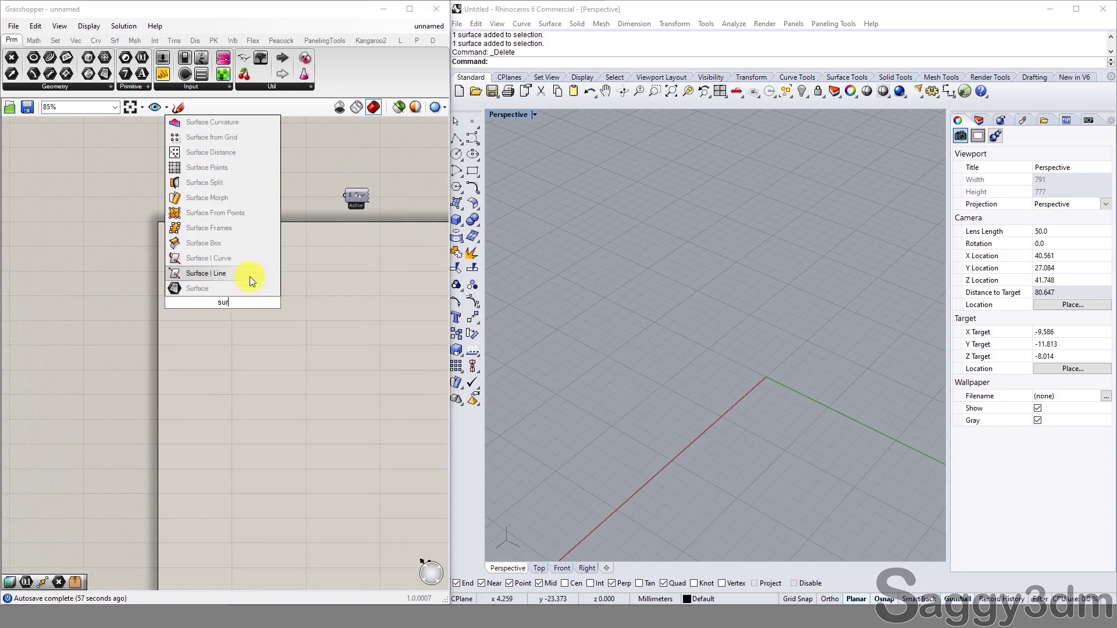
{"action": "left_click", "coordinate": [212, 274]}
{"action": "scroll", "coordinate": [229, 289], "scroll_direction": "up", "scroll_amount": 4}
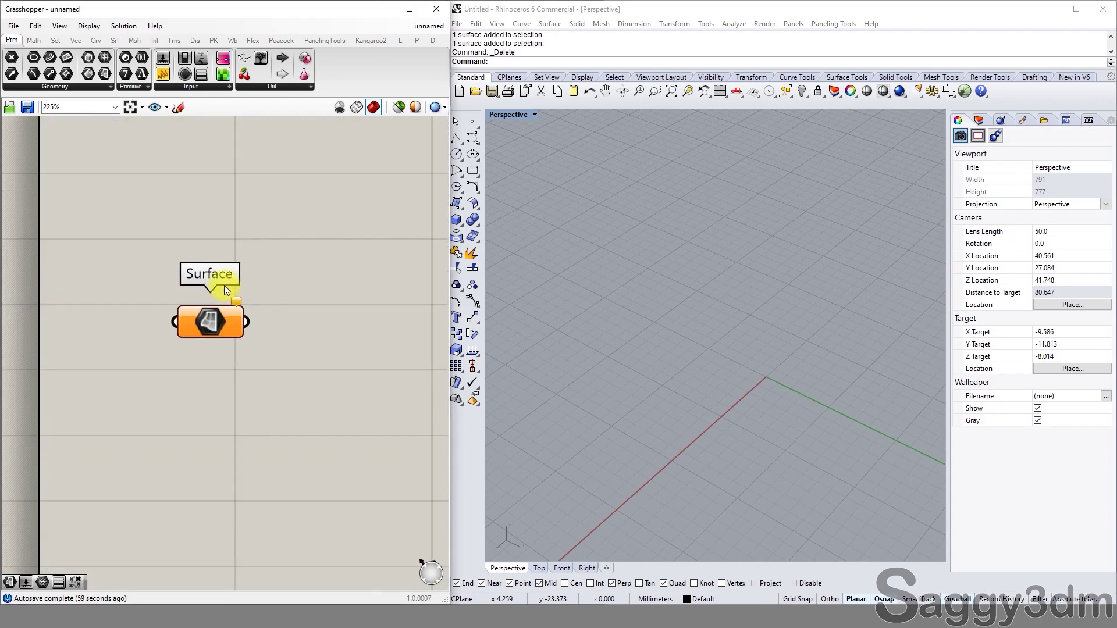
{"action": "left_click_drag", "start_coordinate": [197, 311], "coordinate": [164, 293]}
{"action": "double_click", "coordinate": [183, 354]}
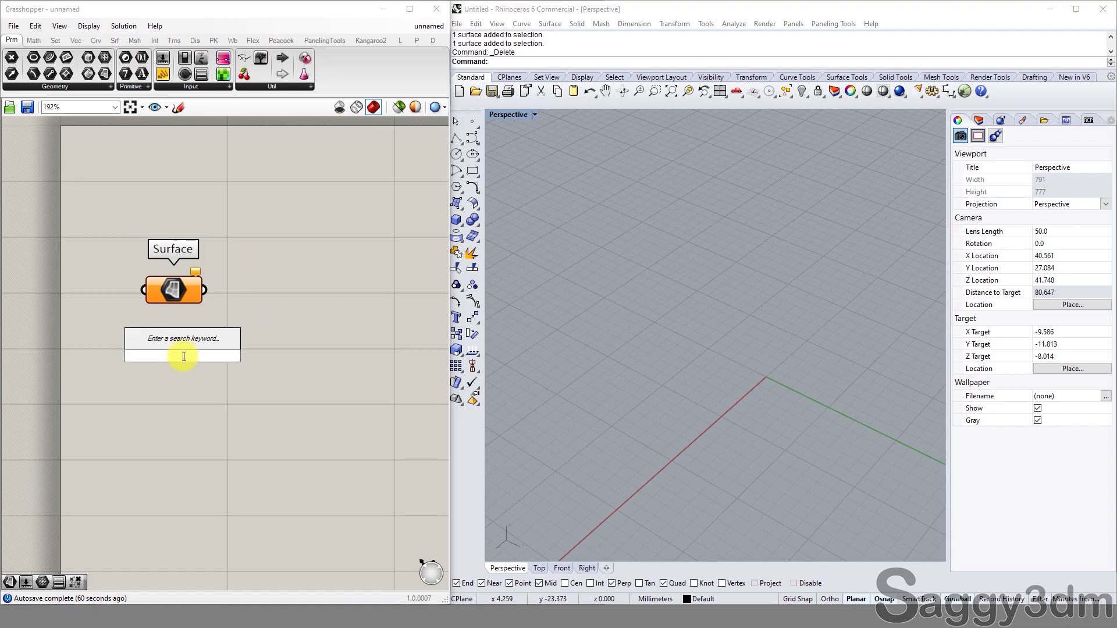
{"action": "double_click", "coordinate": [208, 376]}
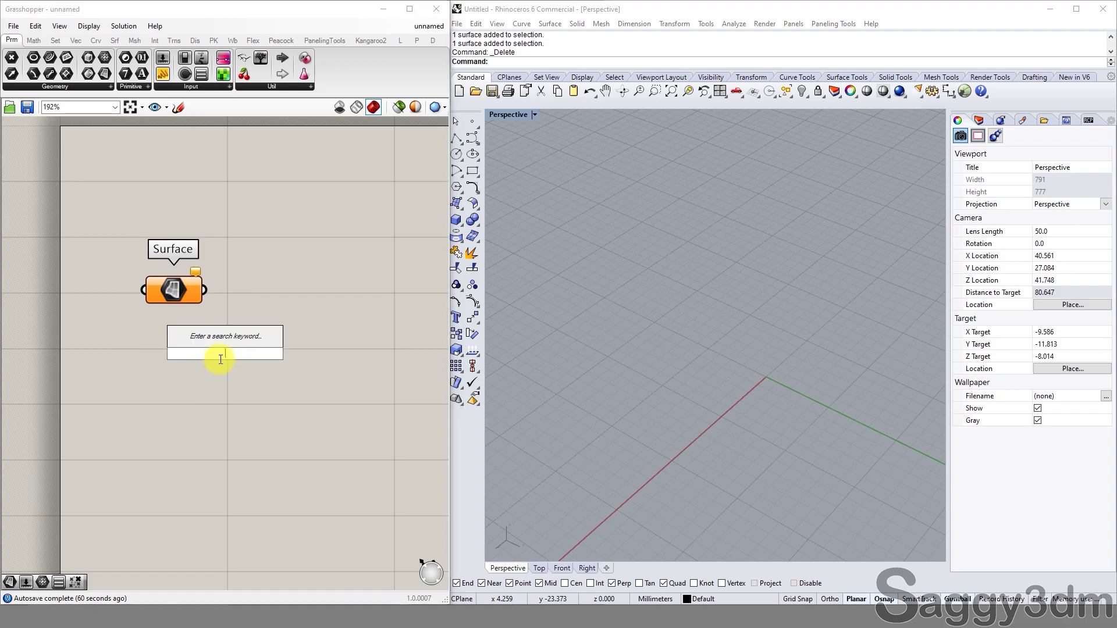
{"action": "key", "text": "Escape"}
{"action": "left_click", "coordinate": [164, 289]}
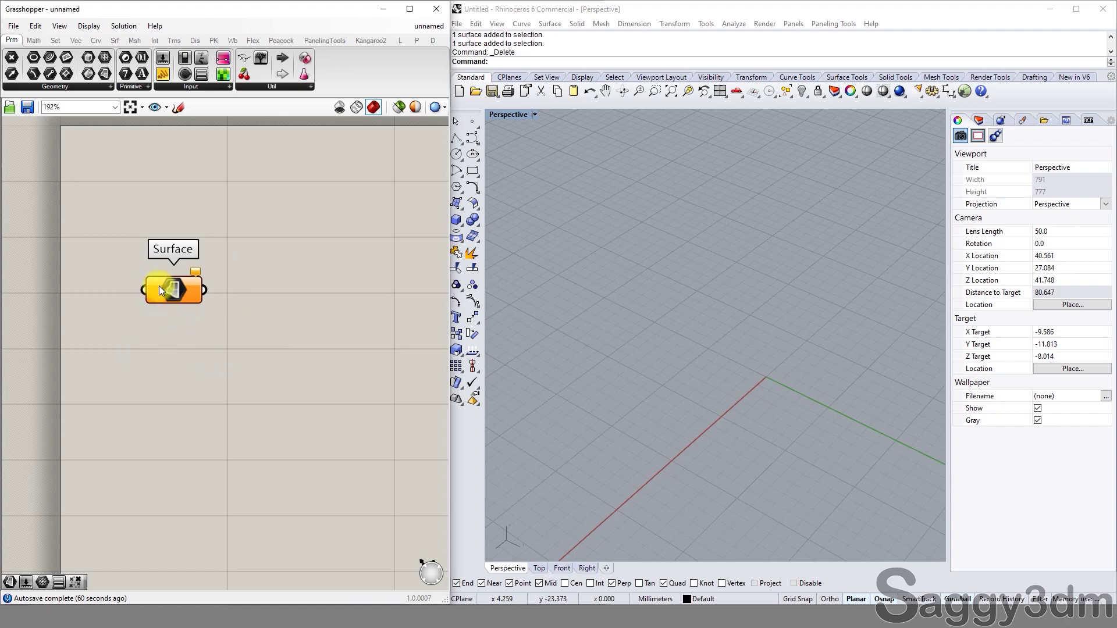
Draw a flat four-sided surface from corner points in Rhino's Perspective viewport and widen the viewport
{"action": "left_click", "coordinate": [456, 203]}
{"action": "left_click", "coordinate": [732, 234]}
{"action": "left_click", "coordinate": [564, 351]}
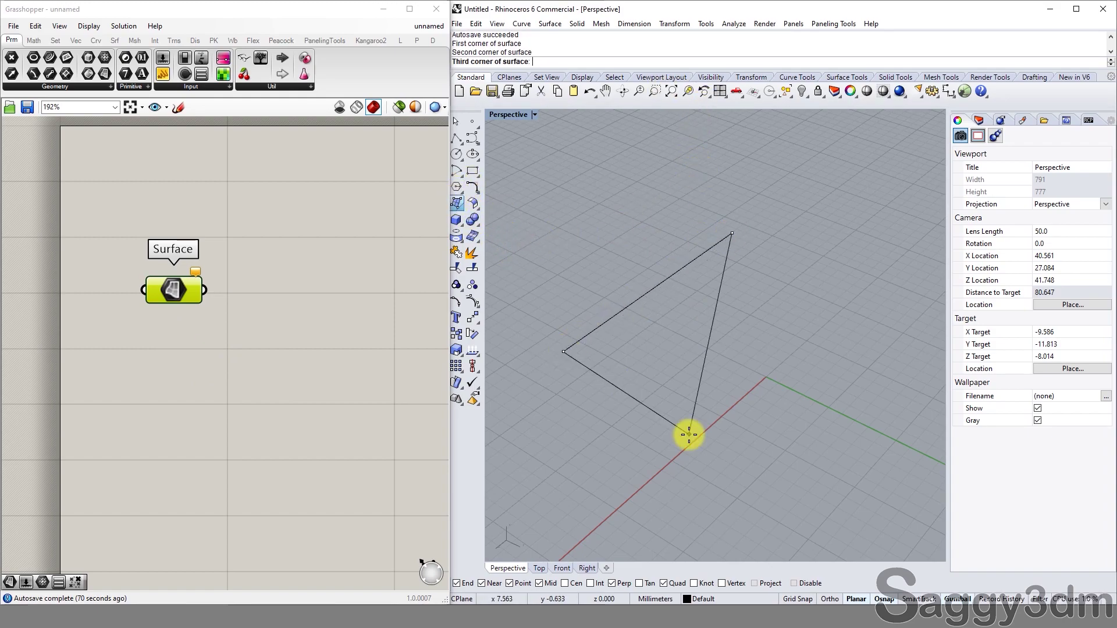
{"action": "left_click", "coordinate": [893, 523]}
{"action": "left_click", "coordinate": [926, 337]}
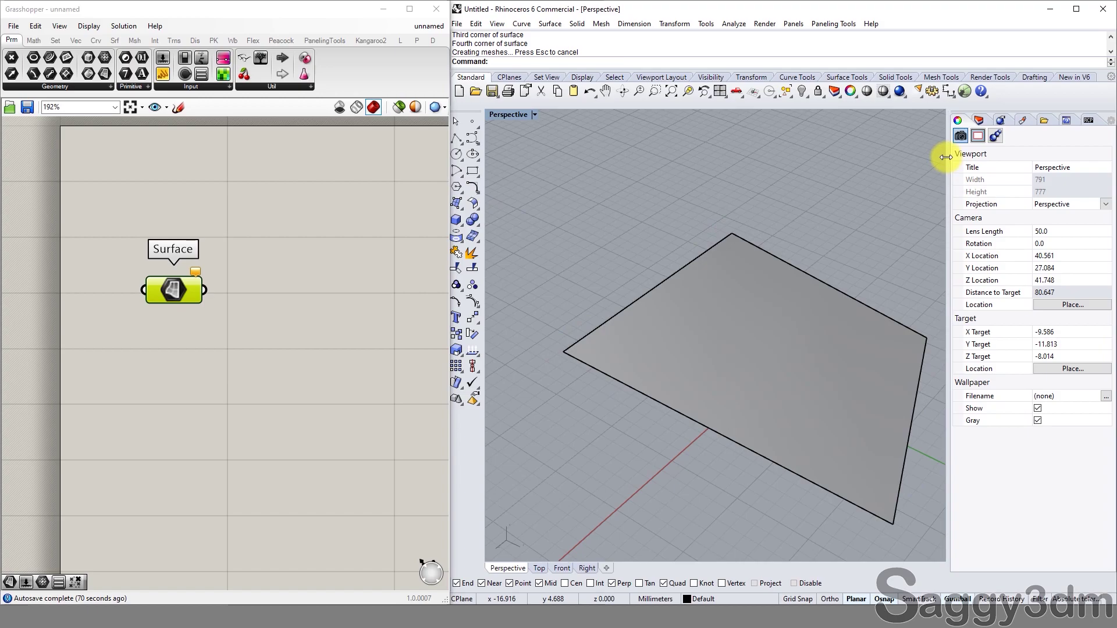
{"action": "left_click_drag", "start_coordinate": [946, 158], "coordinate": [1013, 156]}
{"action": "right_click_drag", "start_coordinate": [830, 331], "coordinate": [741, 304]}
Reference the new four-sided surface as the single surface of the Surface parameter
{"action": "left_click", "coordinate": [742, 314]}
{"action": "left_click", "coordinate": [234, 329]}
{"action": "left_click", "coordinate": [176, 295]}
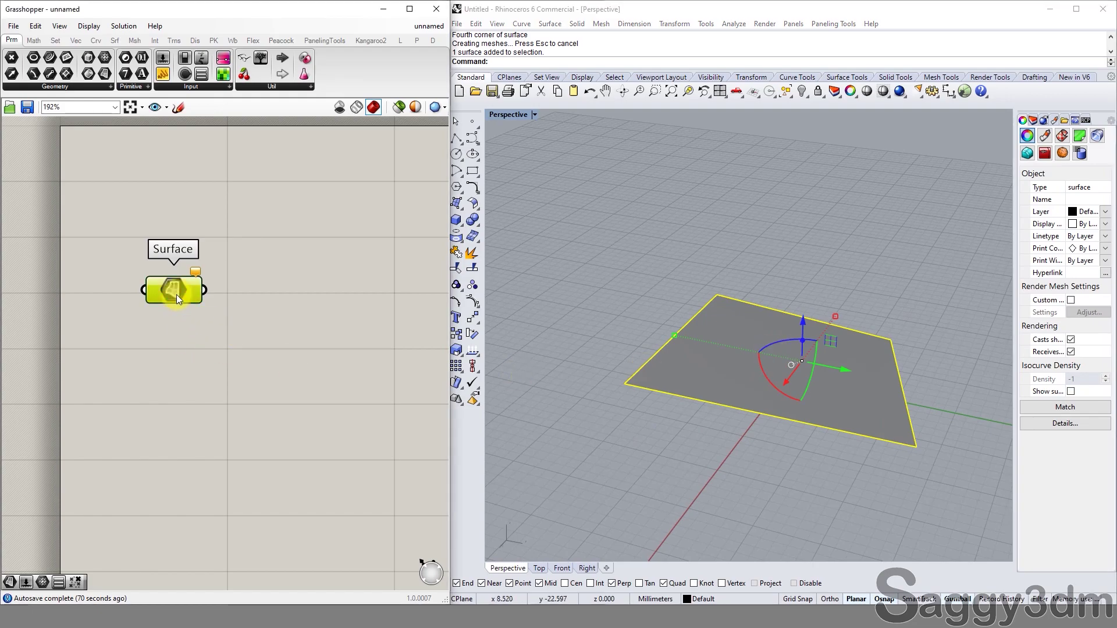
{"action": "right_click", "coordinate": [165, 290]}
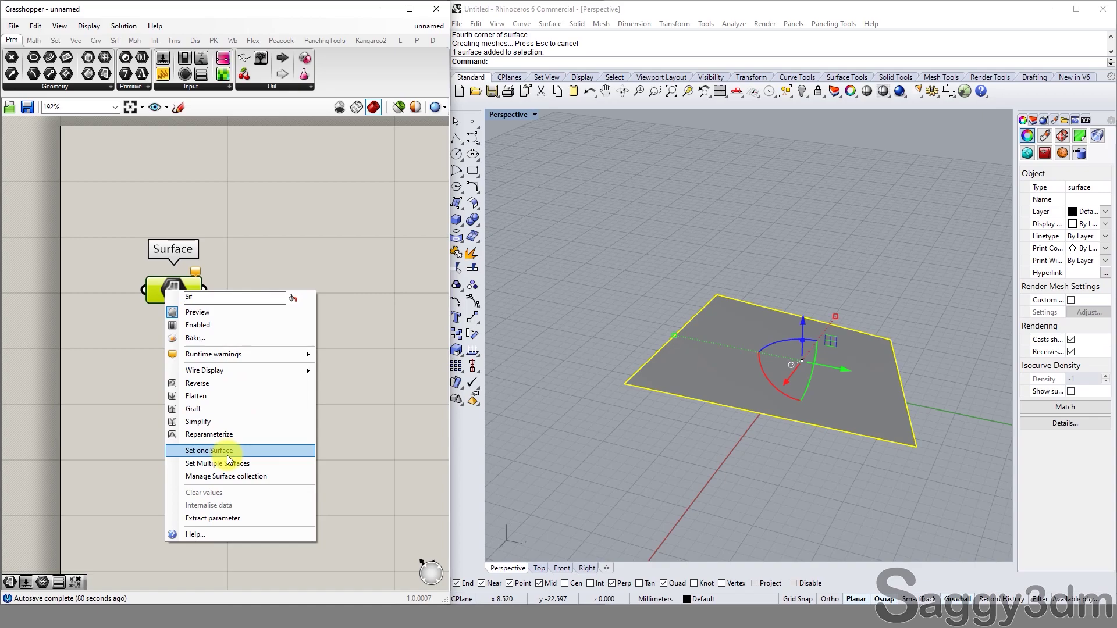
{"action": "left_click", "coordinate": [551, 374]}
{"action": "right_click", "coordinate": [184, 285]}
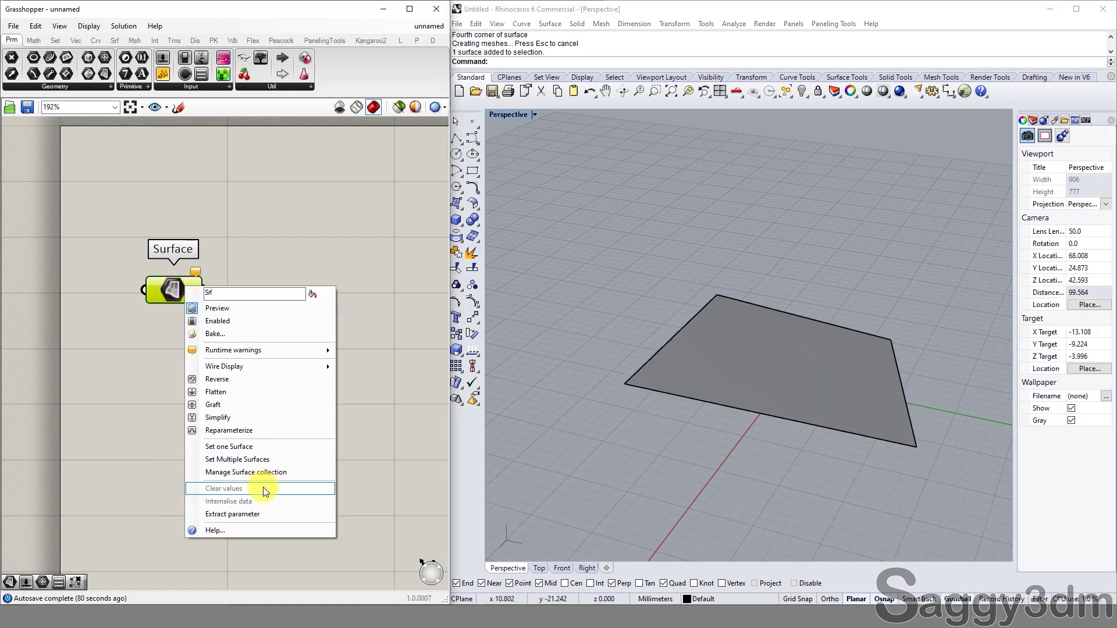
{"action": "left_click", "coordinate": [255, 449]}
{"action": "left_click", "coordinate": [820, 371]}
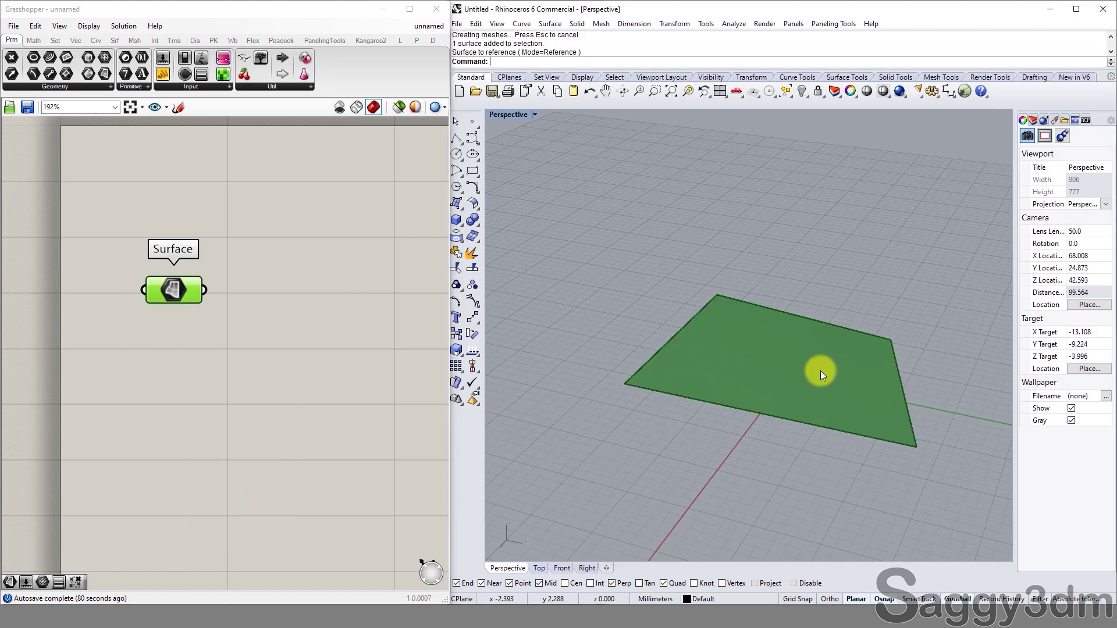
Move the Rhino surface to test its link with the Surface parameter, and undo the move
{"action": "left_click", "coordinate": [764, 382]}
{"action": "left_click", "coordinate": [776, 357]}
{"action": "left_click_drag", "start_coordinate": [798, 380], "coordinate": [719, 470]}
{"action": "key", "text": "ctrl+z"}
{"action": "left_click", "coordinate": [719, 470]}
Hide the original four-sided surface in Rhino
{"action": "left_click", "coordinate": [700, 380]}
{"action": "type", "text": "h"}
{"action": "key", "text": "Return"}
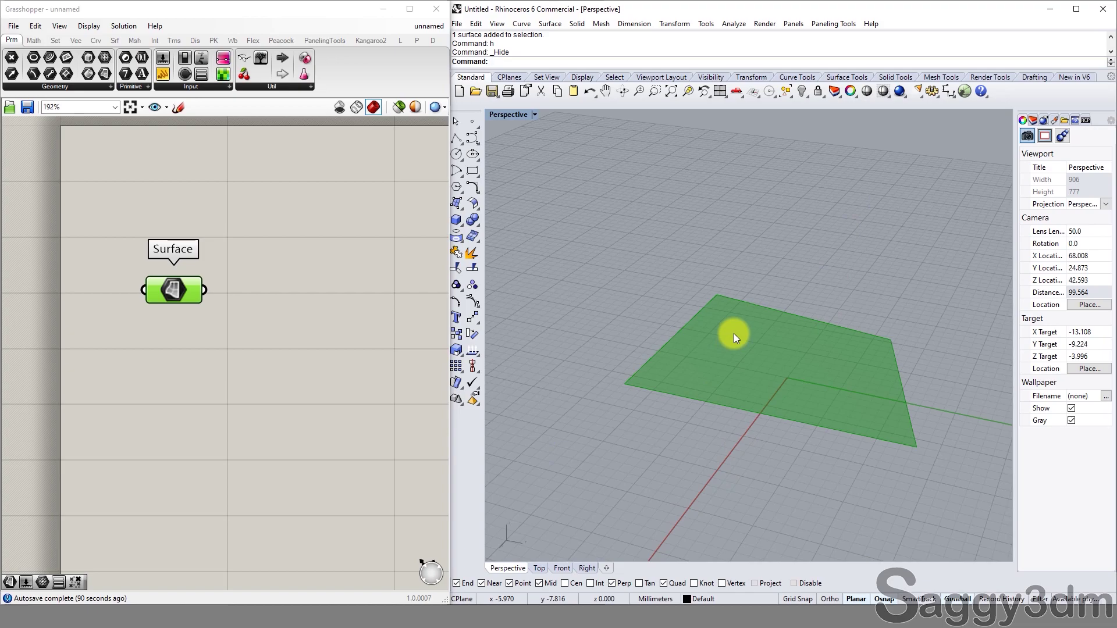
Add a Mesh Surface component and connect the Surface parameter to its S input
{"action": "right_click_drag", "start_coordinate": [265, 292], "coordinate": [213, 304]}
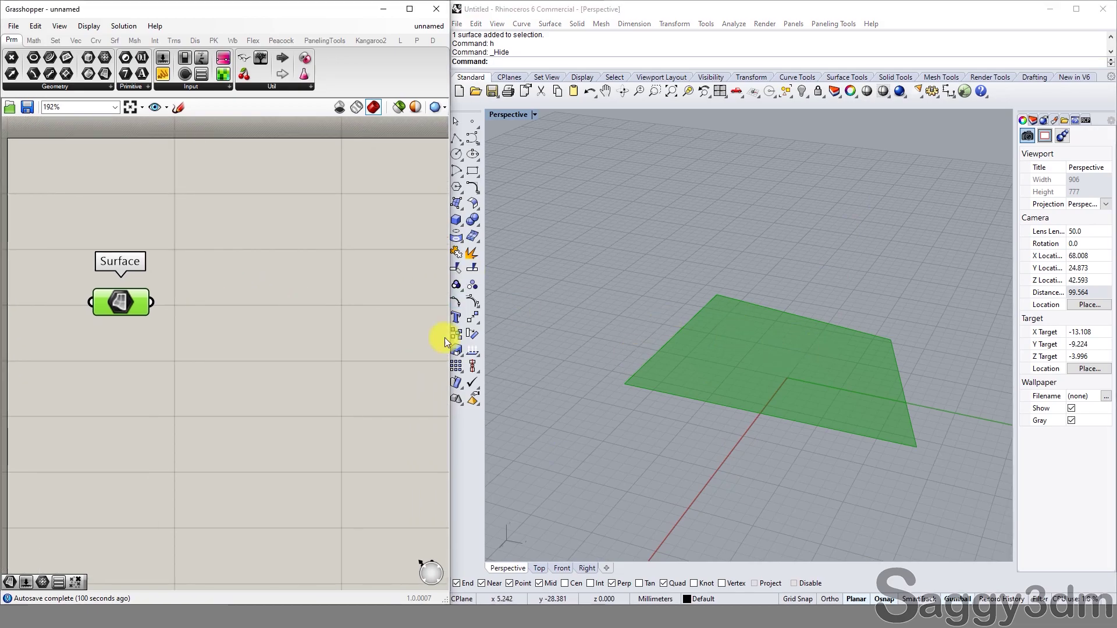
{"action": "left_click", "coordinate": [268, 284]}
{"action": "double_click", "coordinate": [268, 283]}
{"action": "type", "text": "mesh"}
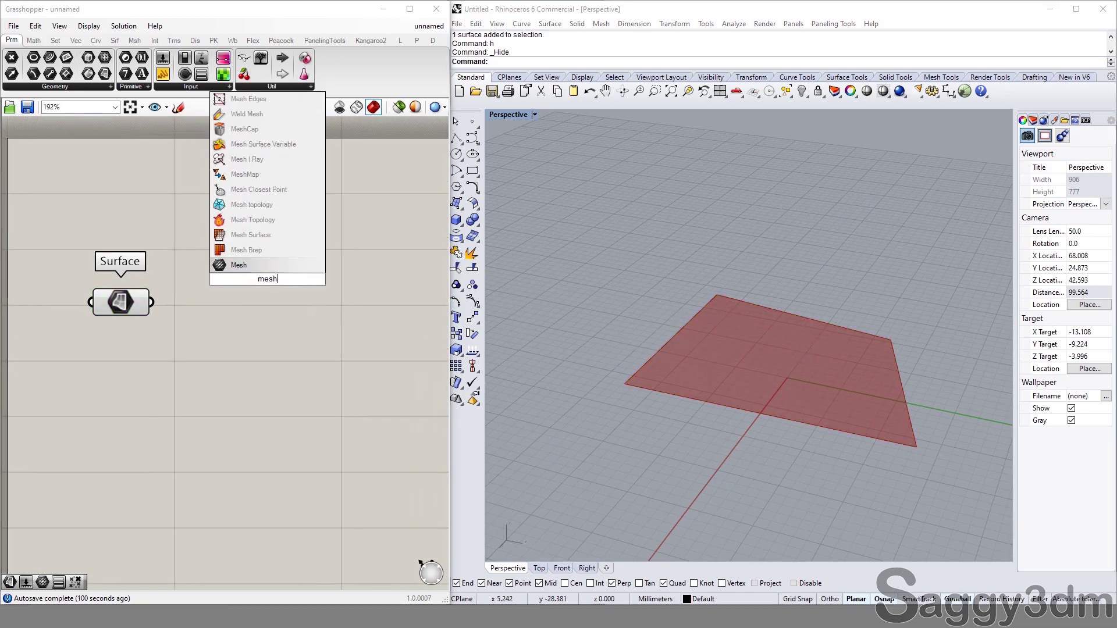
{"action": "left_click", "coordinate": [248, 235]}
{"action": "left_click_drag", "start_coordinate": [281, 281], "coordinate": [326, 293]}
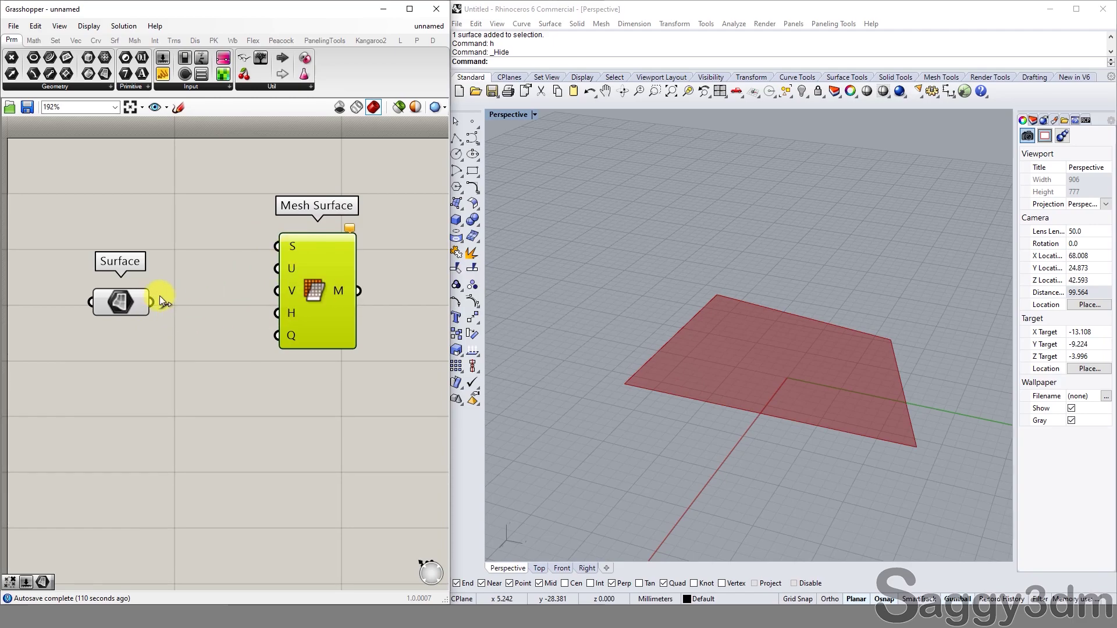
{"action": "left_click_drag", "start_coordinate": [155, 299], "coordinate": [270, 252]}
Compare the overlapping surface and mesh previews, and turn off the preview of the Surface parameter
{"action": "right_click_drag", "start_coordinate": [896, 360], "coordinate": [758, 385]}
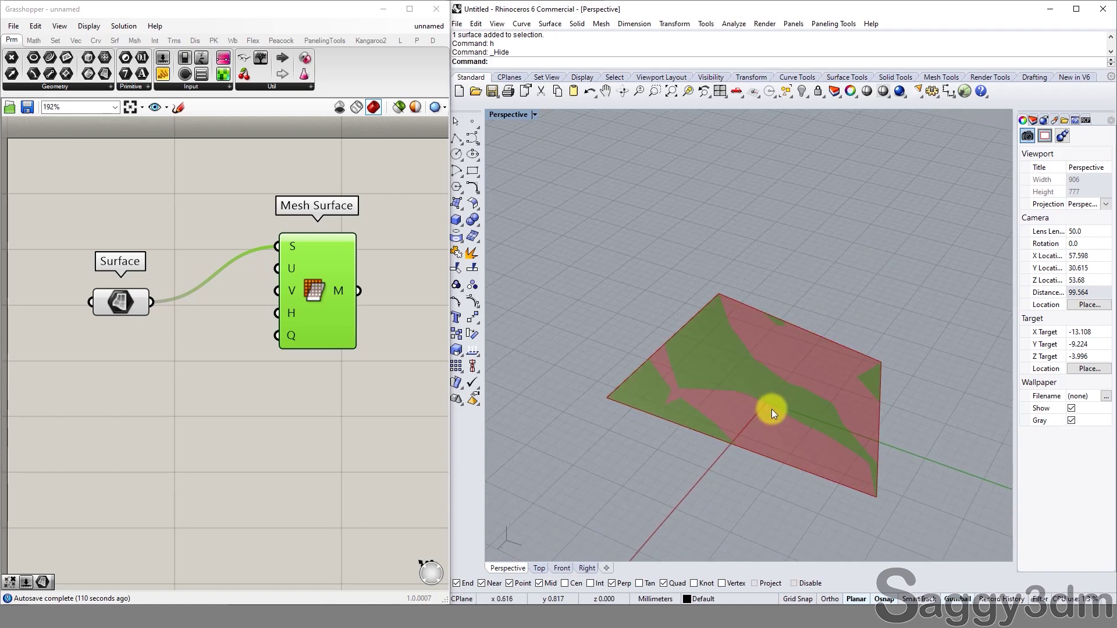
{"action": "scroll", "coordinate": [756, 379], "scroll_direction": "up", "scroll_amount": 3}
{"action": "left_click", "coordinate": [335, 439]}
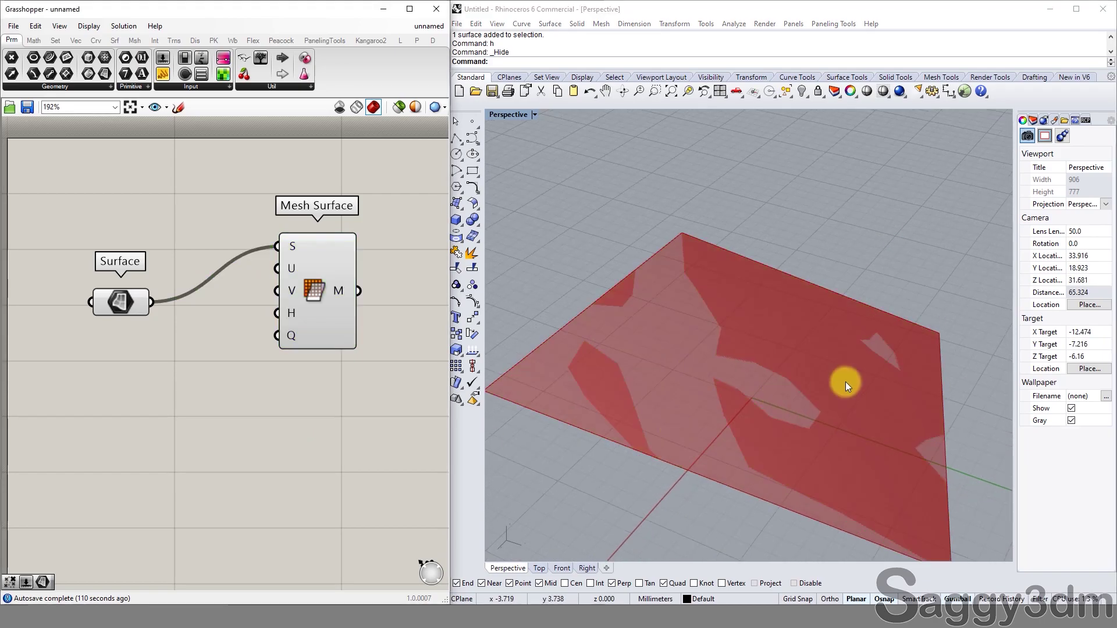
{"action": "left_click", "coordinate": [312, 336]}
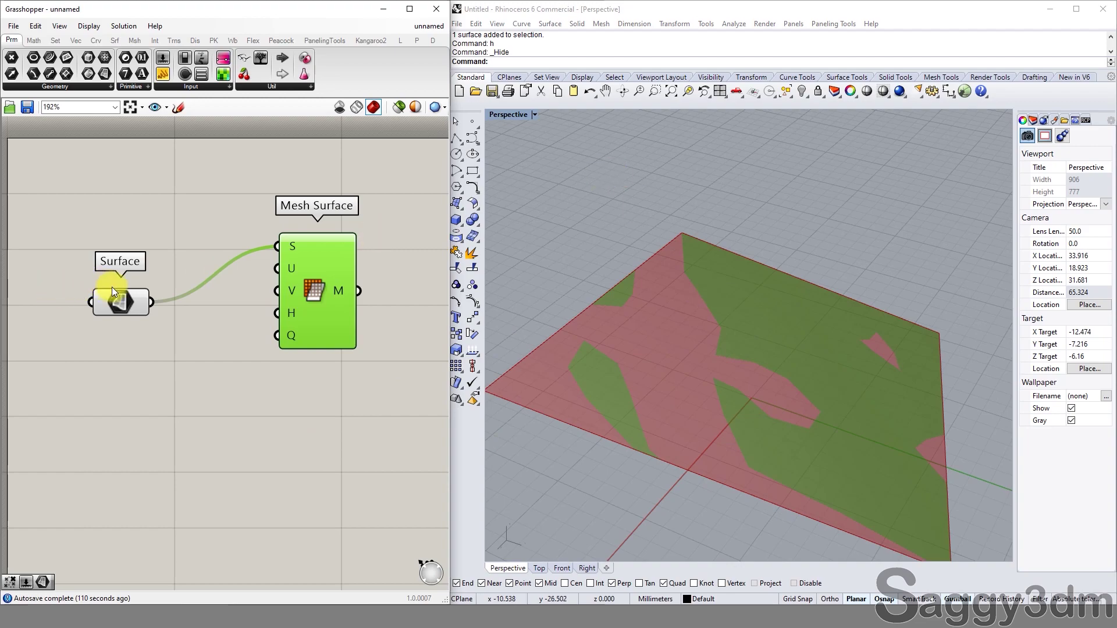
{"action": "left_click", "coordinate": [122, 300]}
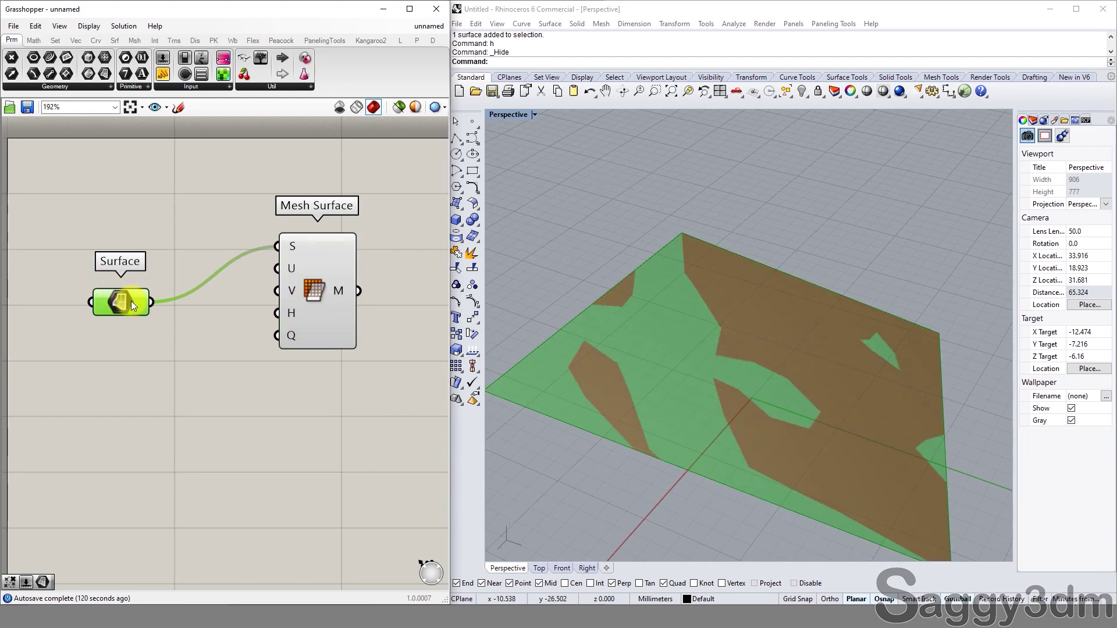
{"action": "middle_click", "coordinate": [121, 306]}
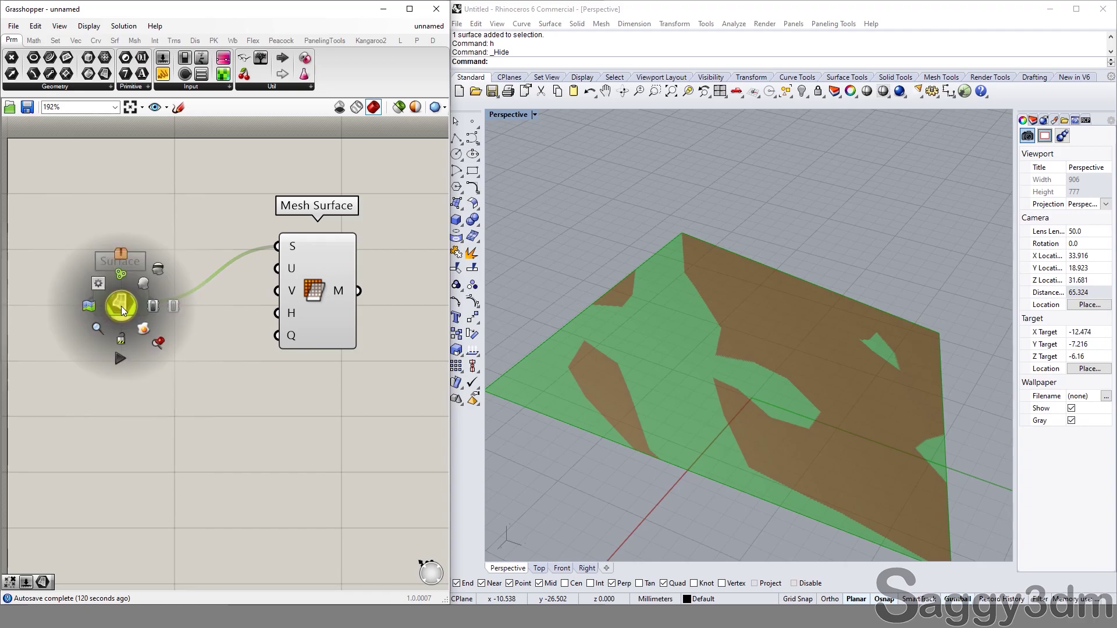
{"action": "left_click", "coordinate": [156, 271]}
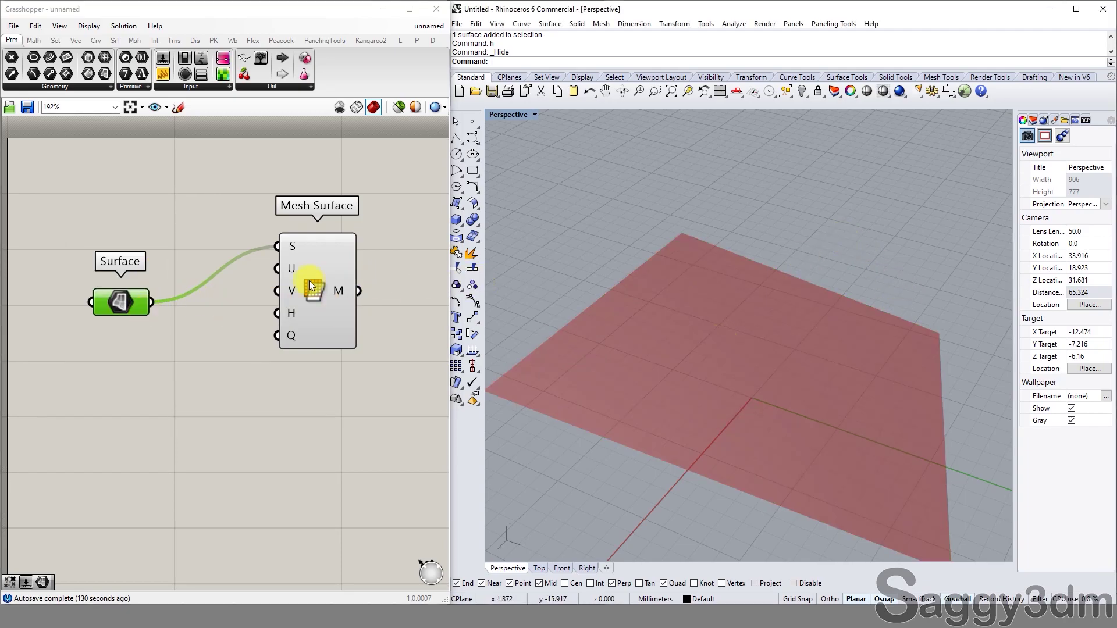
{"action": "scroll", "coordinate": [651, 319], "scroll_direction": "down", "scroll_amount": 3}
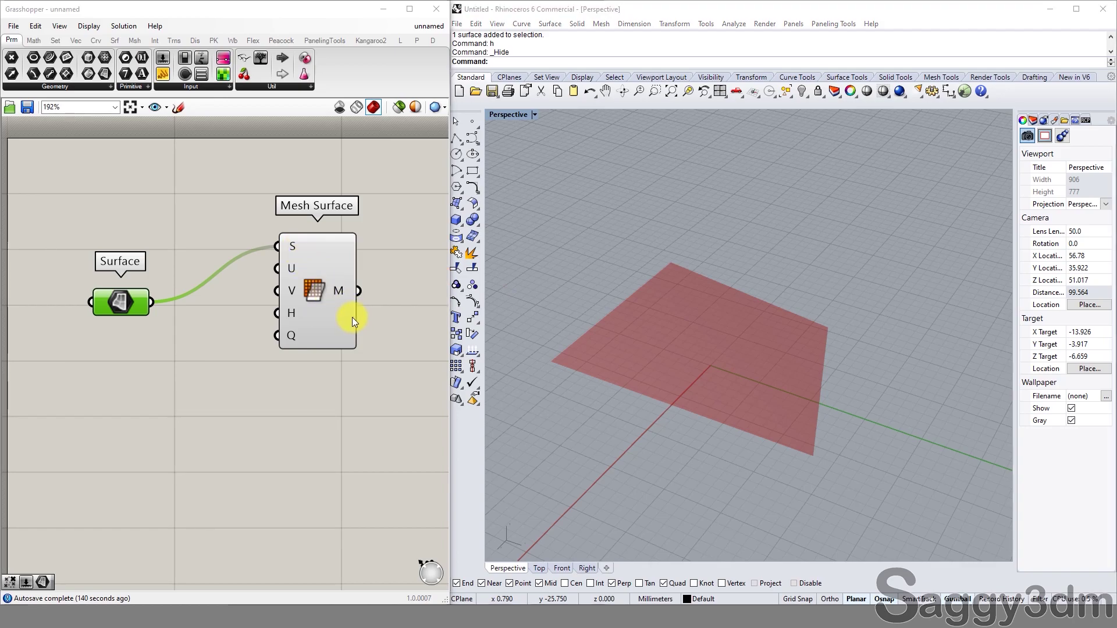
Add a Deconstruct Mesh component after Mesh Surface
{"action": "scroll", "coordinate": [352, 317], "scroll_direction": "down", "scroll_amount": 2}
{"action": "right_click_drag", "start_coordinate": [288, 312], "coordinate": [202, 317]}
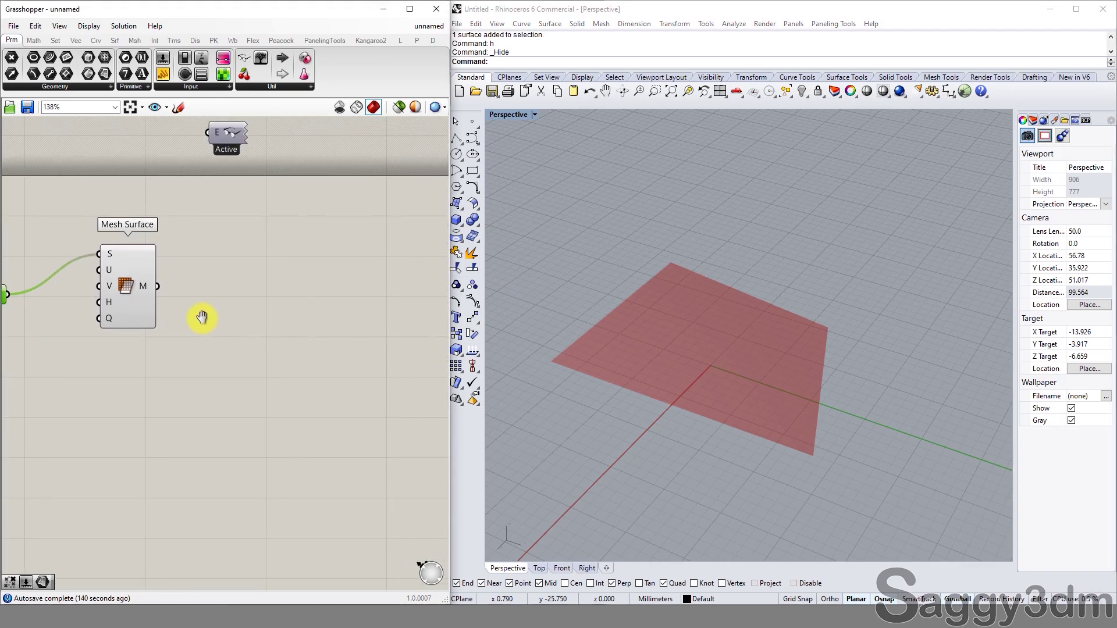
{"action": "double_click", "coordinate": [225, 323]}
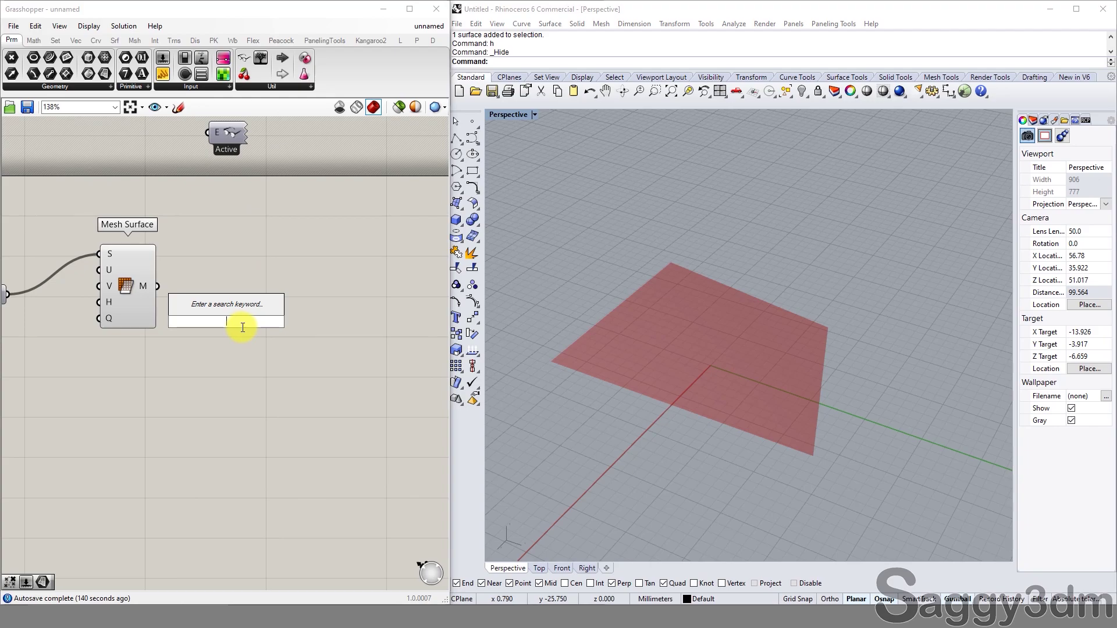
{"action": "type", "text": "deco"}
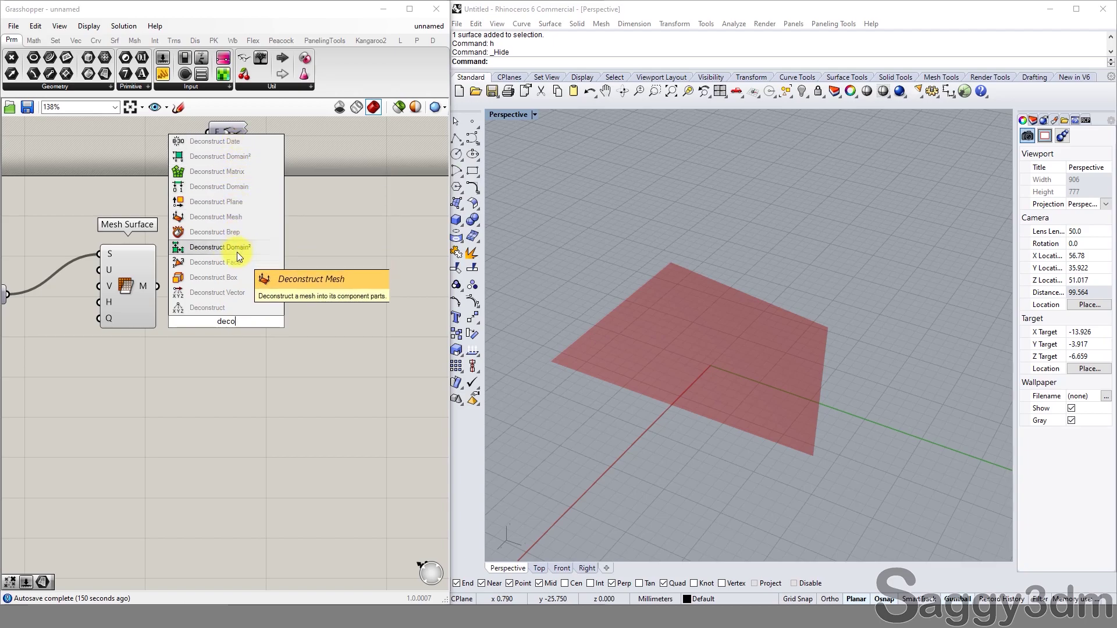
{"action": "left_click", "coordinate": [216, 218]}
{"action": "left_click_drag", "start_coordinate": [229, 291], "coordinate": [249, 289]}
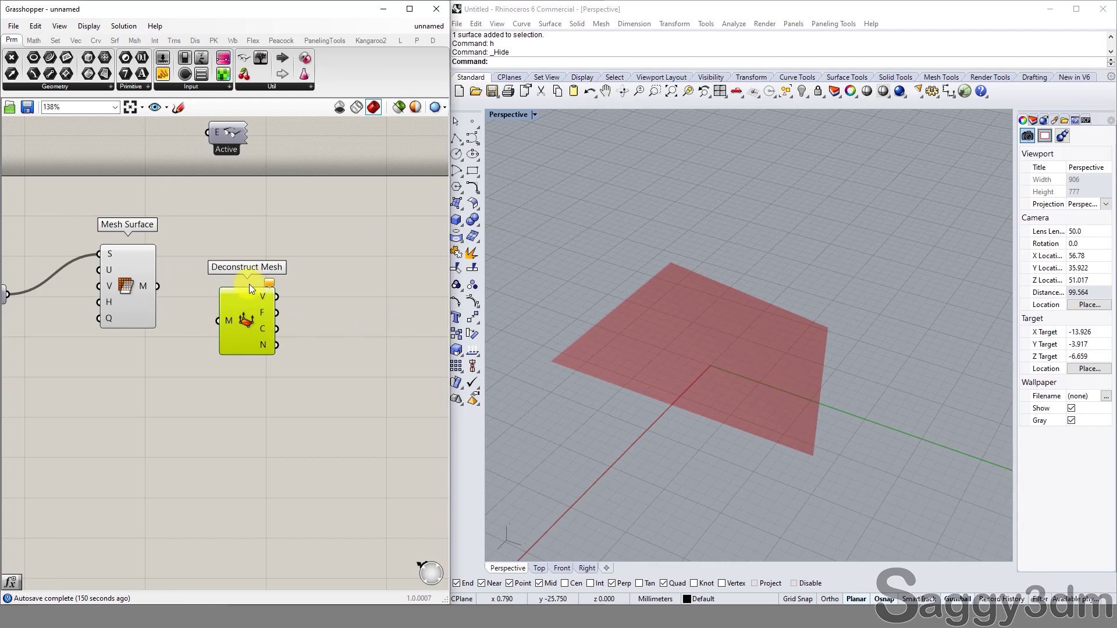
Connect the M output of Mesh Surface to Deconstruct Mesh and inspect the mesh vertices in Rhino
{"action": "scroll", "coordinate": [249, 282], "scroll_direction": "up", "scroll_amount": 5}
{"action": "scroll", "coordinate": [249, 283], "scroll_direction": "down", "scroll_amount": 4}
{"action": "left_click_drag", "start_coordinate": [245, 328], "coordinate": [277, 319]}
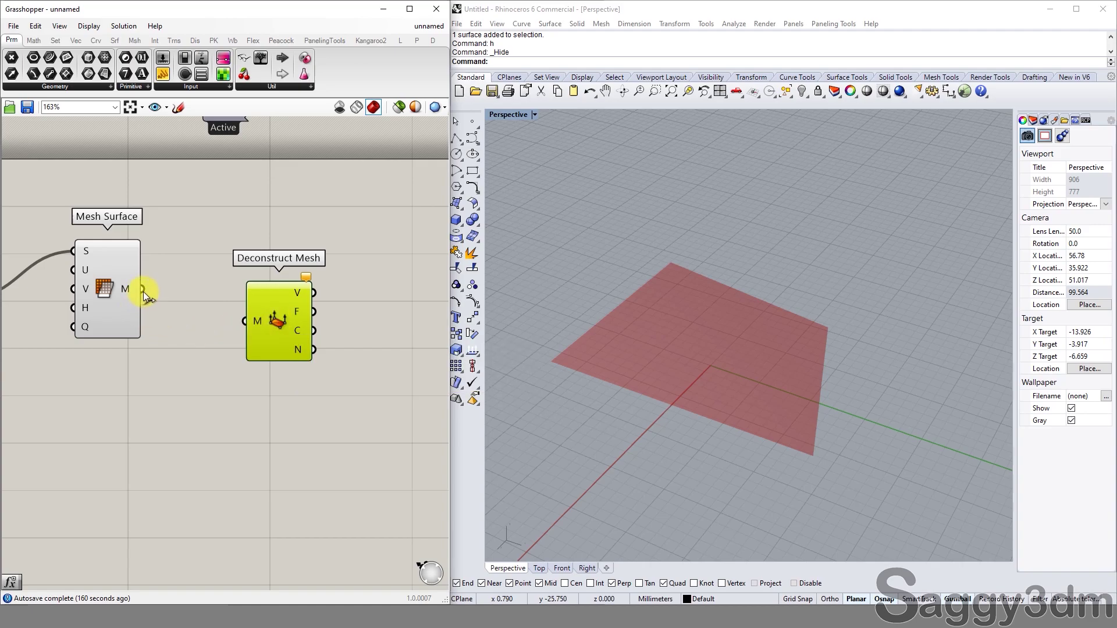
{"action": "left_click_drag", "start_coordinate": [143, 288], "coordinate": [244, 323]}
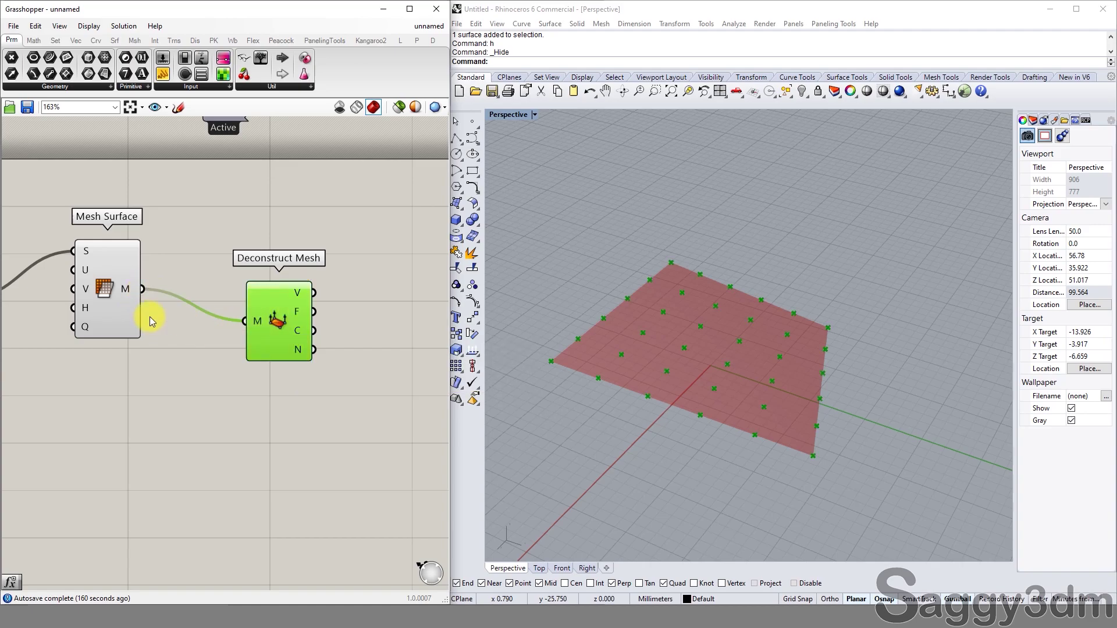
{"action": "right_click_drag", "start_coordinate": [755, 329], "coordinate": [765, 386]}
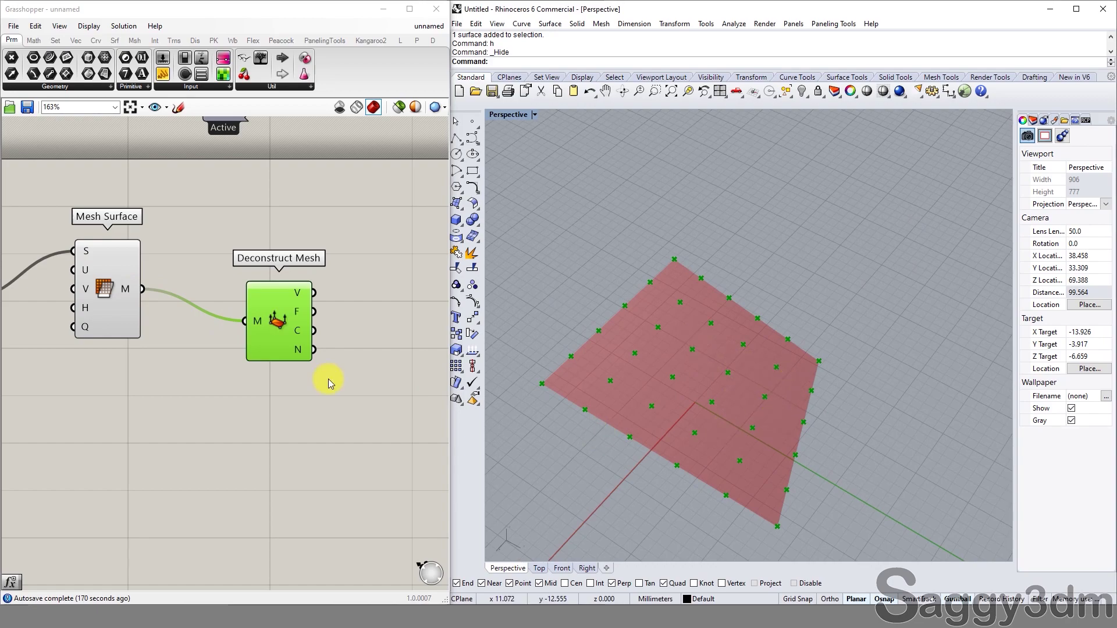
Add a Number Slider with the value 50 below the Surface parameter
{"action": "scroll", "coordinate": [328, 379], "scroll_direction": "down", "scroll_amount": 2}
{"action": "scroll", "coordinate": [145, 412], "scroll_direction": "up", "scroll_amount": 5}
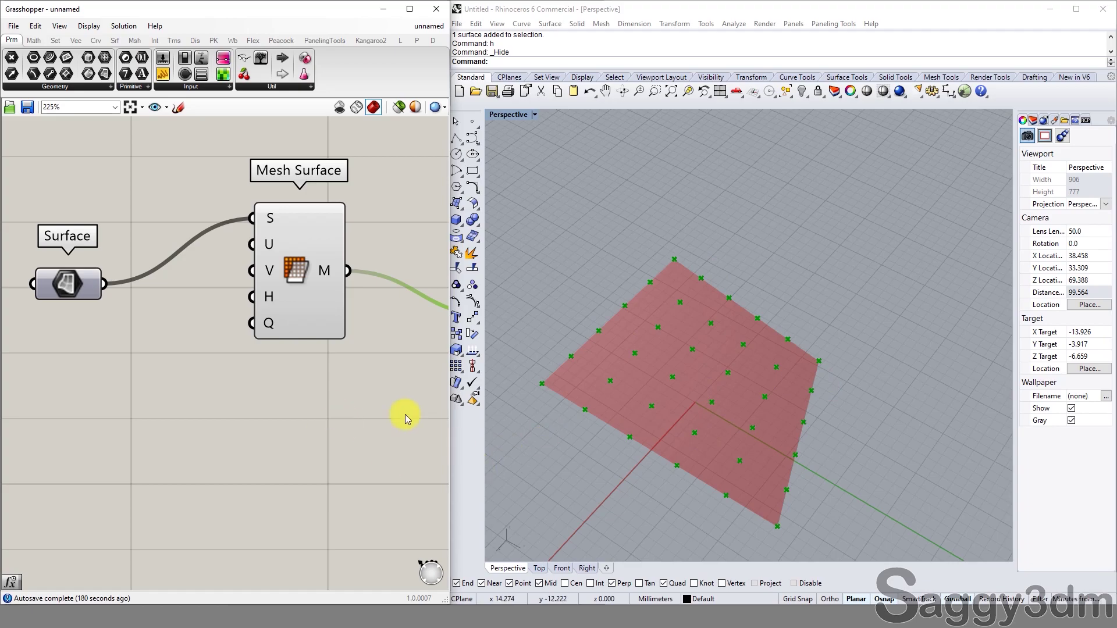
{"action": "right_click_drag", "start_coordinate": [124, 411], "coordinate": [219, 397]}
{"action": "double_click", "coordinate": [164, 364]}
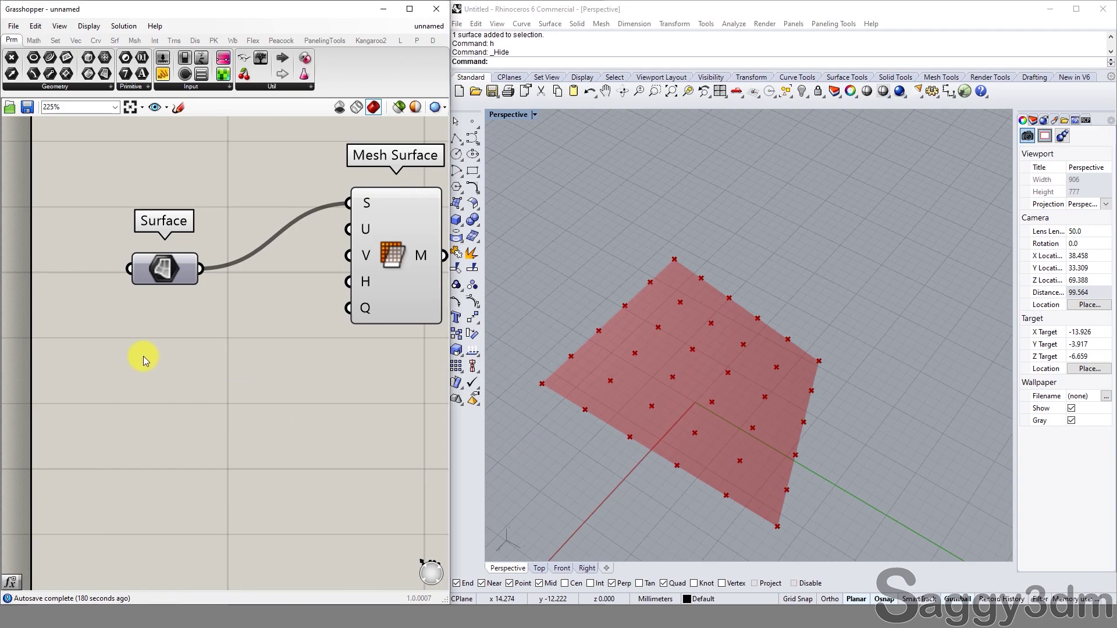
{"action": "double_click", "coordinate": [143, 356]}
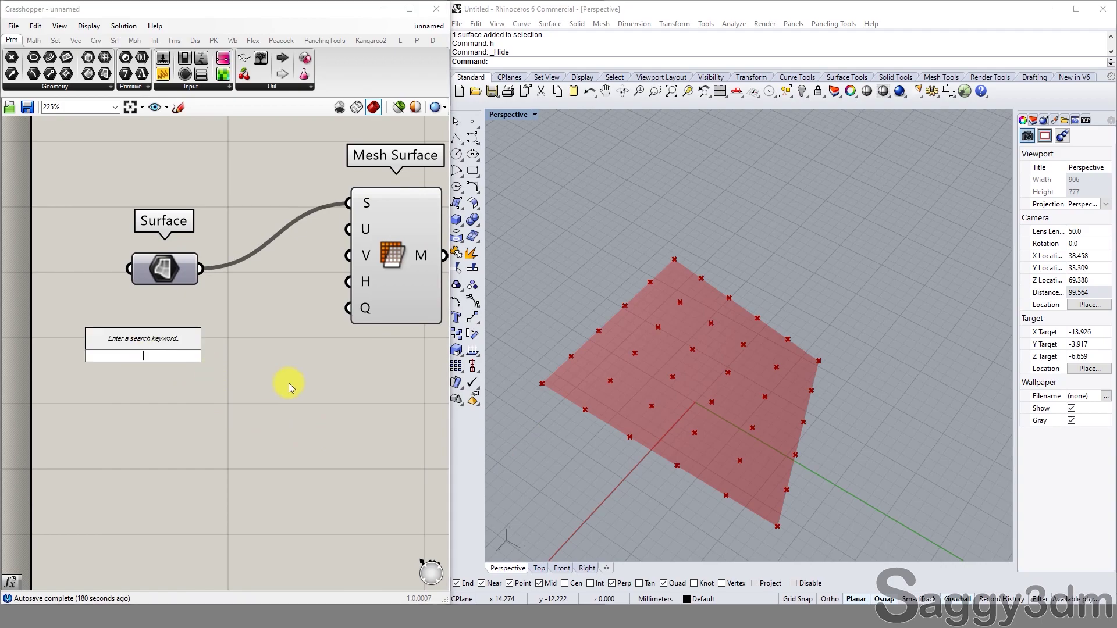
{"action": "type", "text": "50"}
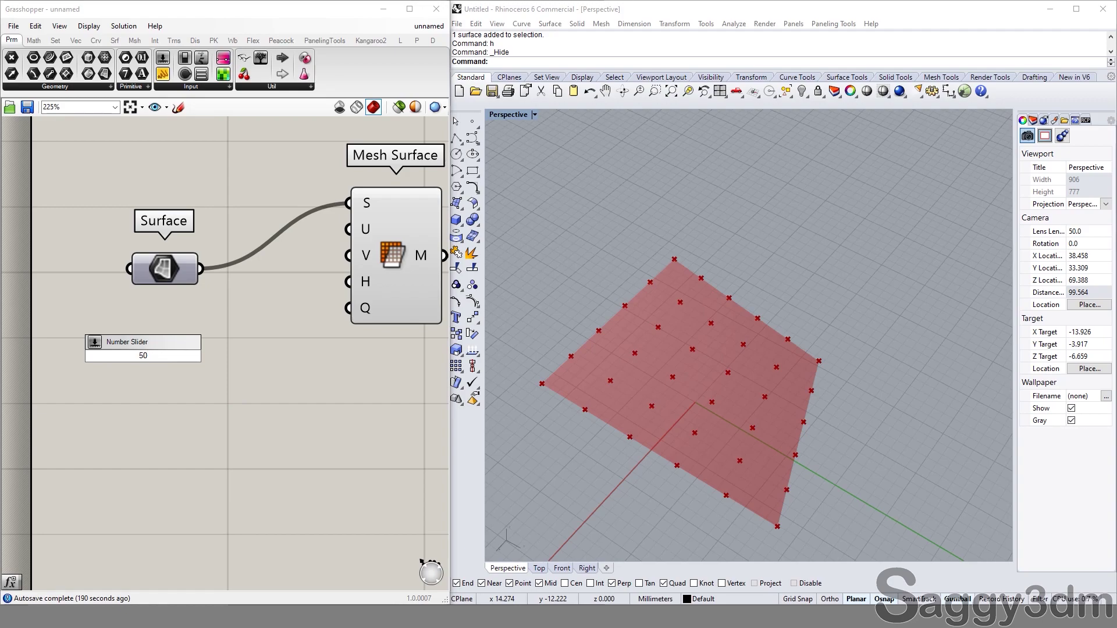
{"action": "key", "text": "Return"}
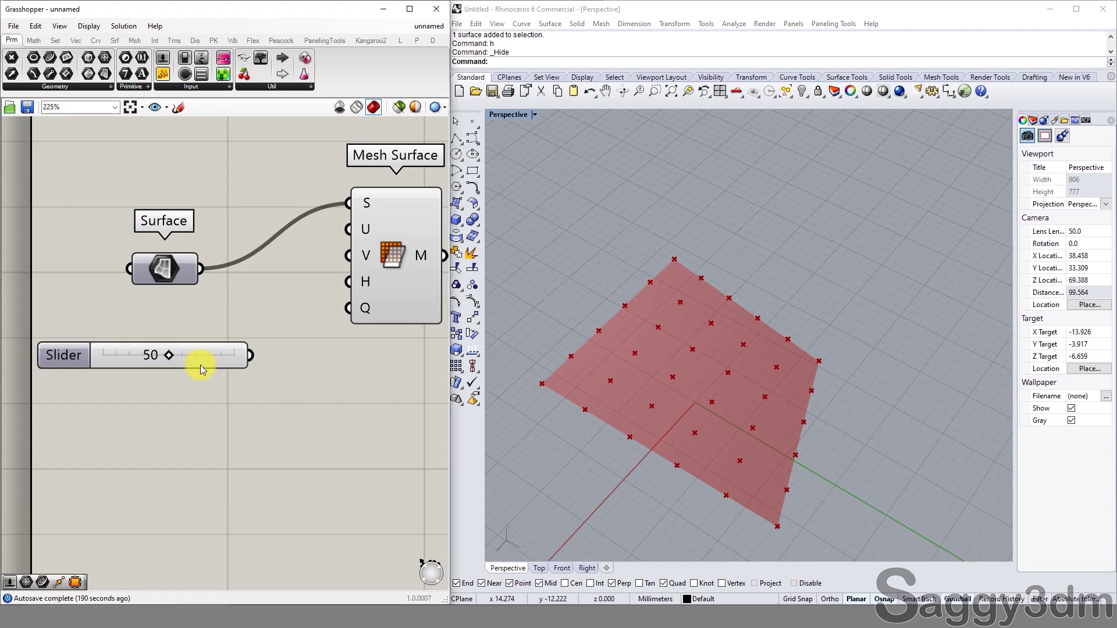
Set the new slider's maximum to 50
{"action": "left_click", "coordinate": [64, 358]}
{"action": "double_click", "coordinate": [64, 357]}
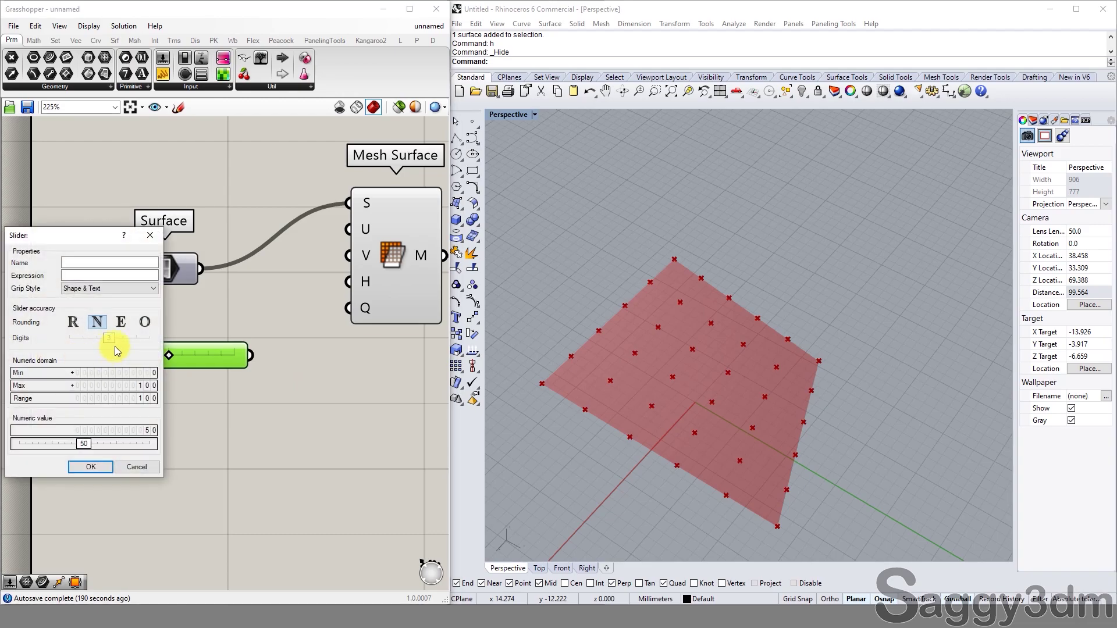
{"action": "left_click", "coordinate": [116, 386]}
{"action": "type", "text": "50"}
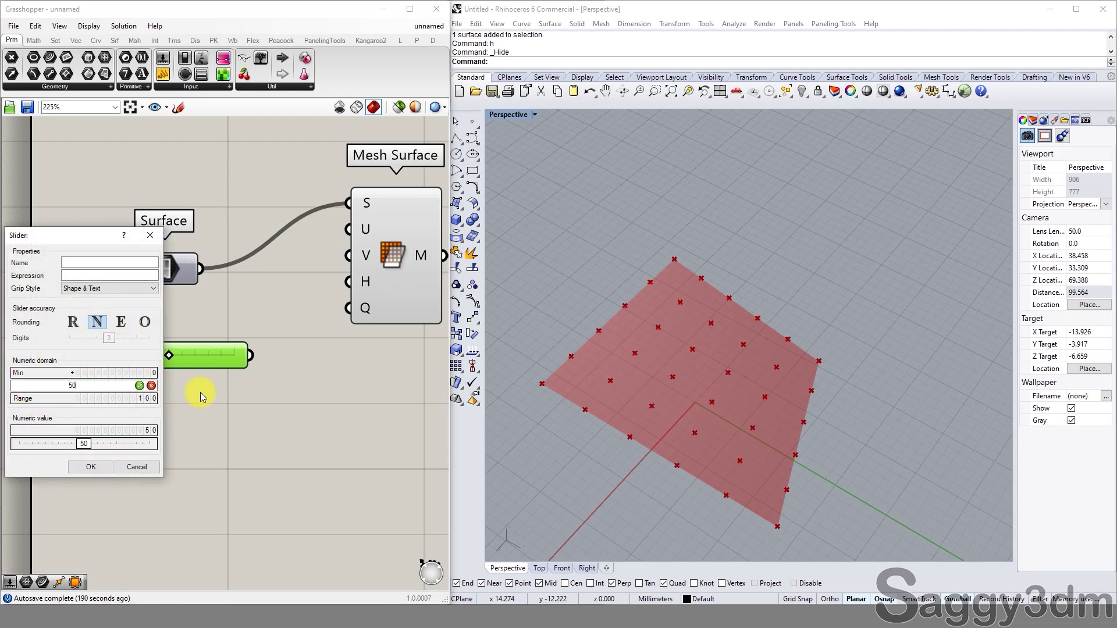
{"action": "left_click", "coordinate": [90, 467]}
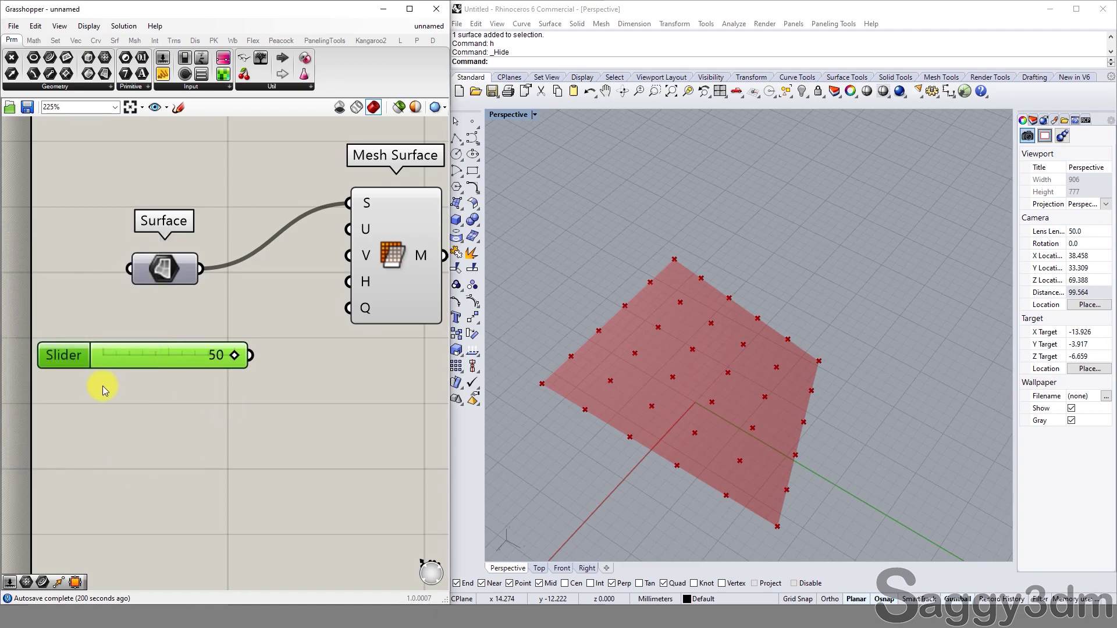
Connect the slider to both the U and V inputs of Mesh Surface and inspect the denser vertex grid in Rhino
{"action": "left_click_drag", "start_coordinate": [250, 355], "coordinate": [349, 230]}
{"action": "left_click_drag", "start_coordinate": [265, 357], "coordinate": [344, 259]}
{"action": "left_click", "coordinate": [243, 416]}
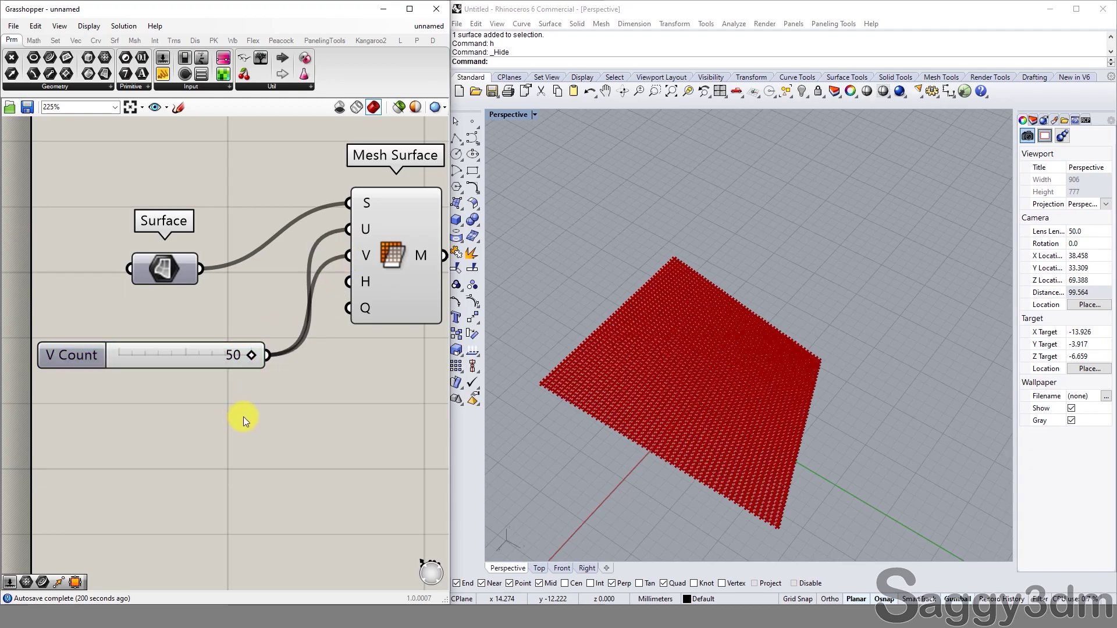
{"action": "scroll", "coordinate": [620, 423], "scroll_direction": "up", "scroll_amount": 4}
{"action": "scroll", "coordinate": [693, 397], "scroll_direction": "down", "scroll_amount": 2}
{"action": "right_click_drag", "start_coordinate": [693, 396], "coordinate": [725, 356]}
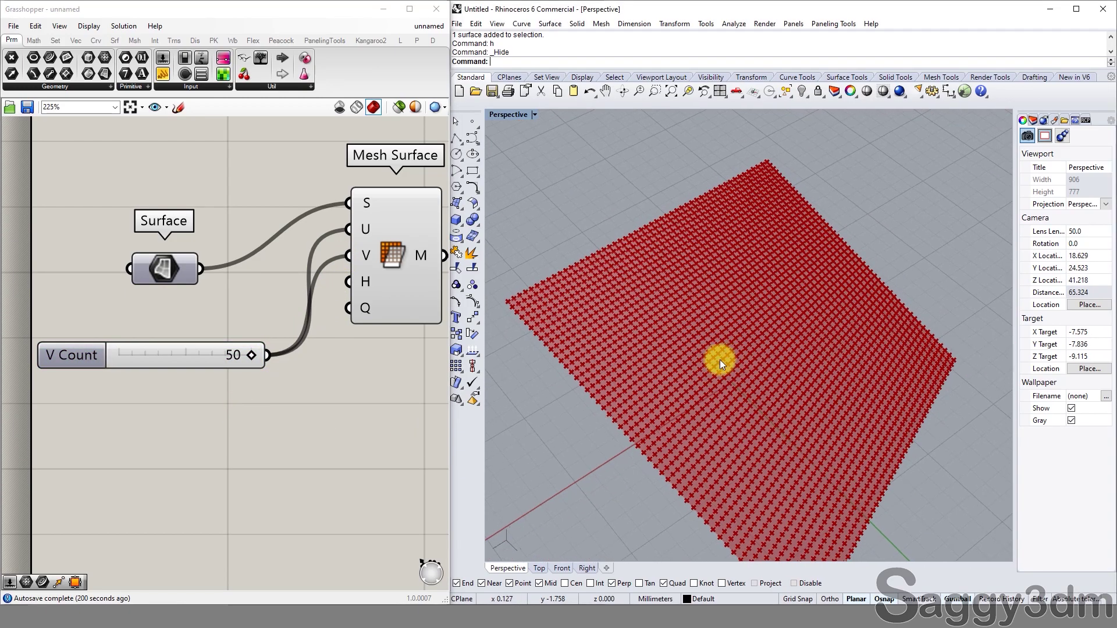
Reduce the V Count slider to 14 and check the coarser vertex grid in Rhino
{"action": "left_click_drag", "start_coordinate": [250, 355], "coordinate": [153, 369]}
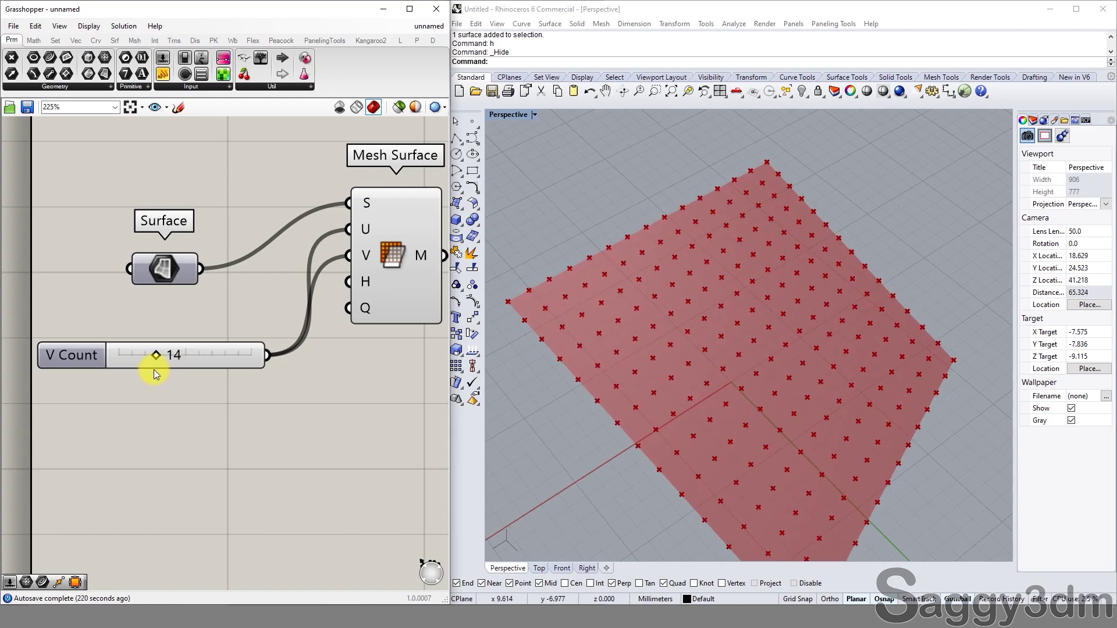
{"action": "scroll", "coordinate": [250, 402], "scroll_direction": "down", "scroll_amount": 3}
{"action": "scroll", "coordinate": [898, 355], "scroll_direction": "down", "scroll_amount": 6}
{"action": "right_click_drag", "start_coordinate": [898, 354], "coordinate": [913, 302]}
{"action": "scroll", "coordinate": [910, 301], "scroll_direction": "up", "scroll_amount": 6}
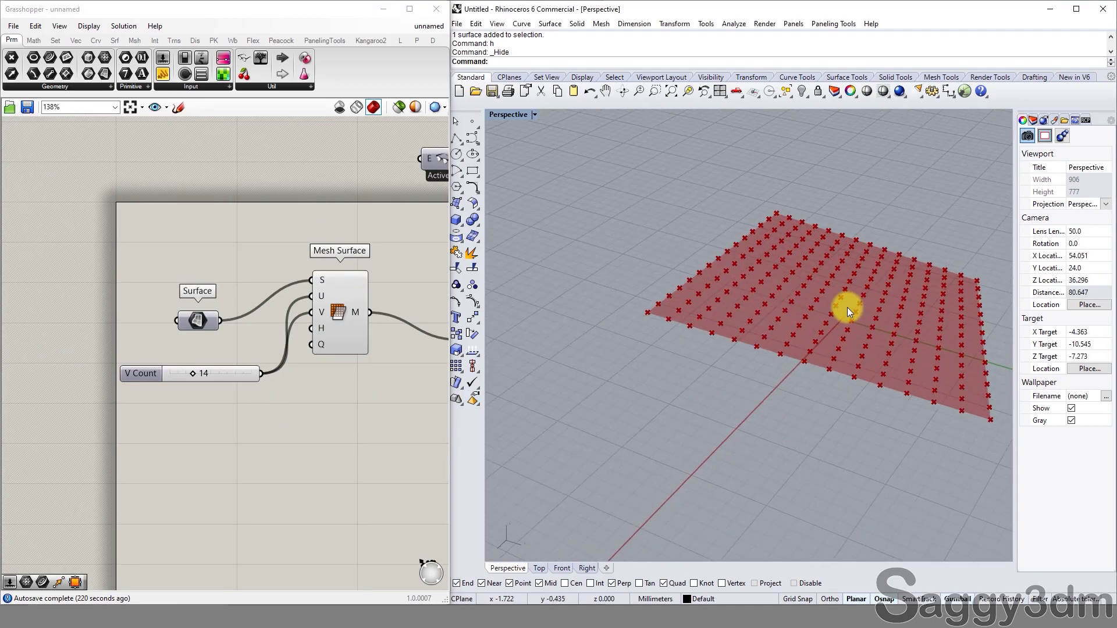
{"action": "scroll", "coordinate": [155, 382], "scroll_direction": "up", "scroll_amount": 3}
Rename the slider to "Height count" and shift it slightly away from the Mesh Surface component
{"action": "left_click_drag", "start_coordinate": [137, 364], "coordinate": [112, 343]}
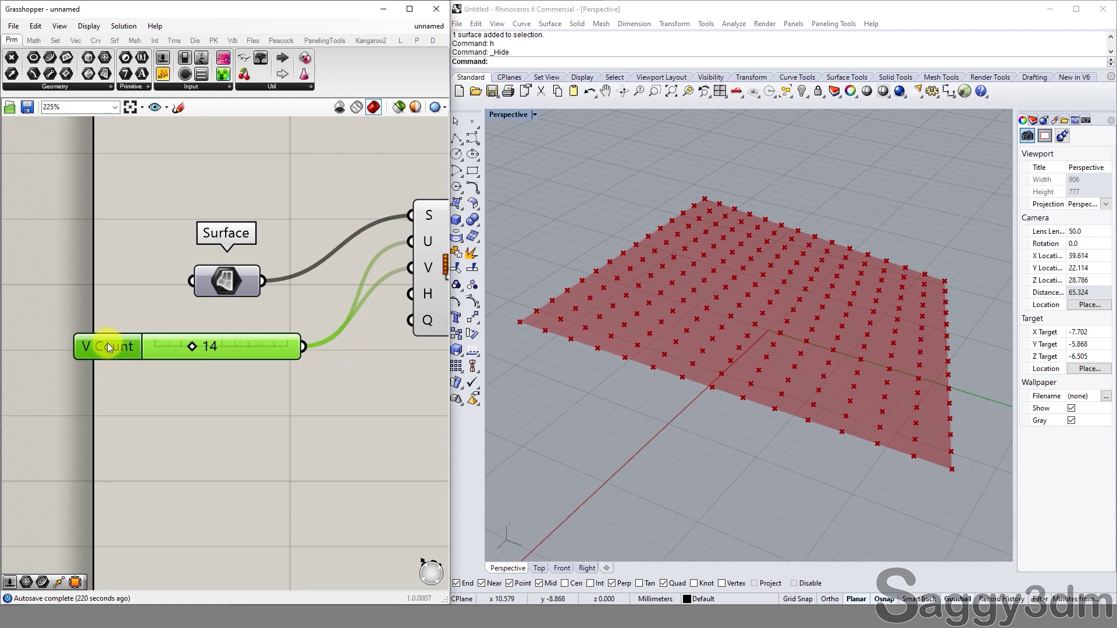
{"action": "double_click", "coordinate": [108, 344]}
{"action": "left_click", "coordinate": [106, 252]}
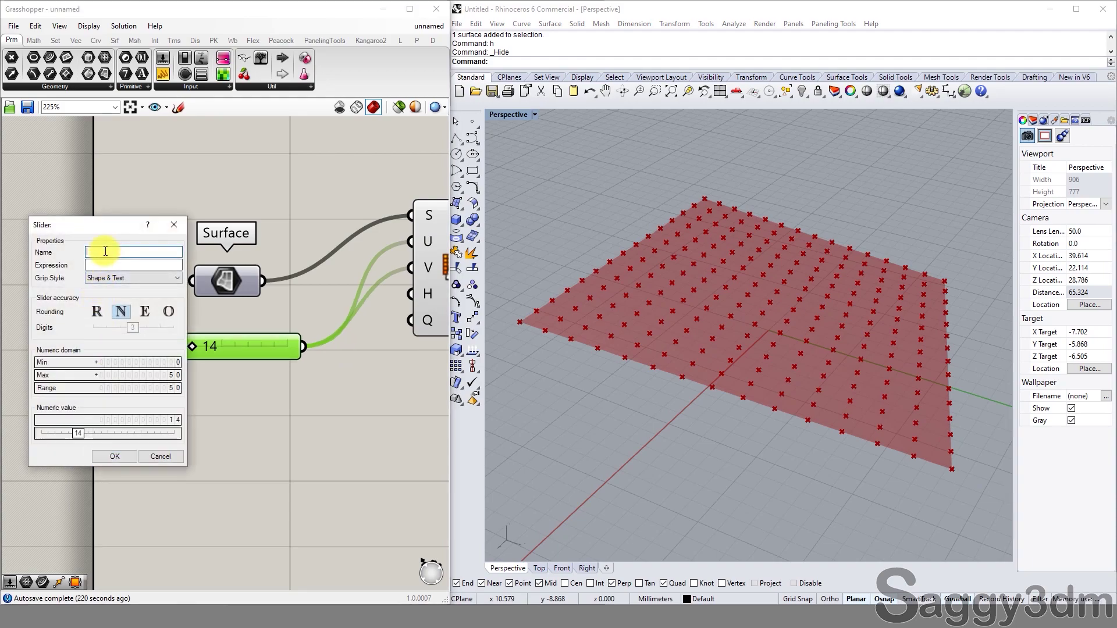
{"action": "type", "text": "Height count"}
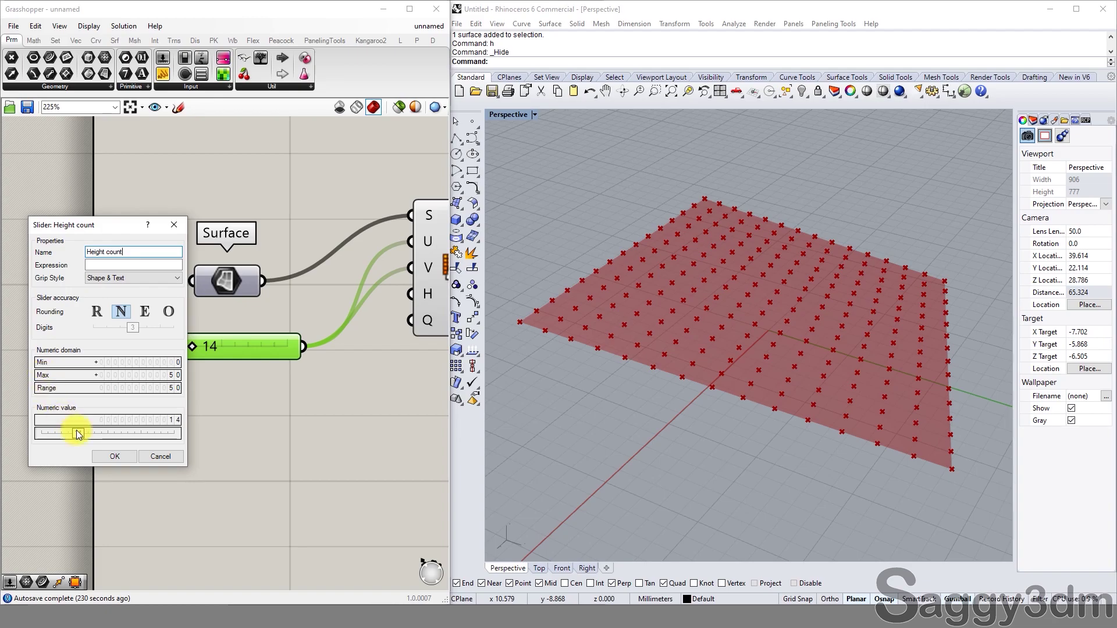
{"action": "left_click", "coordinate": [105, 458]}
{"action": "left_click_drag", "start_coordinate": [123, 348], "coordinate": [76, 341]}
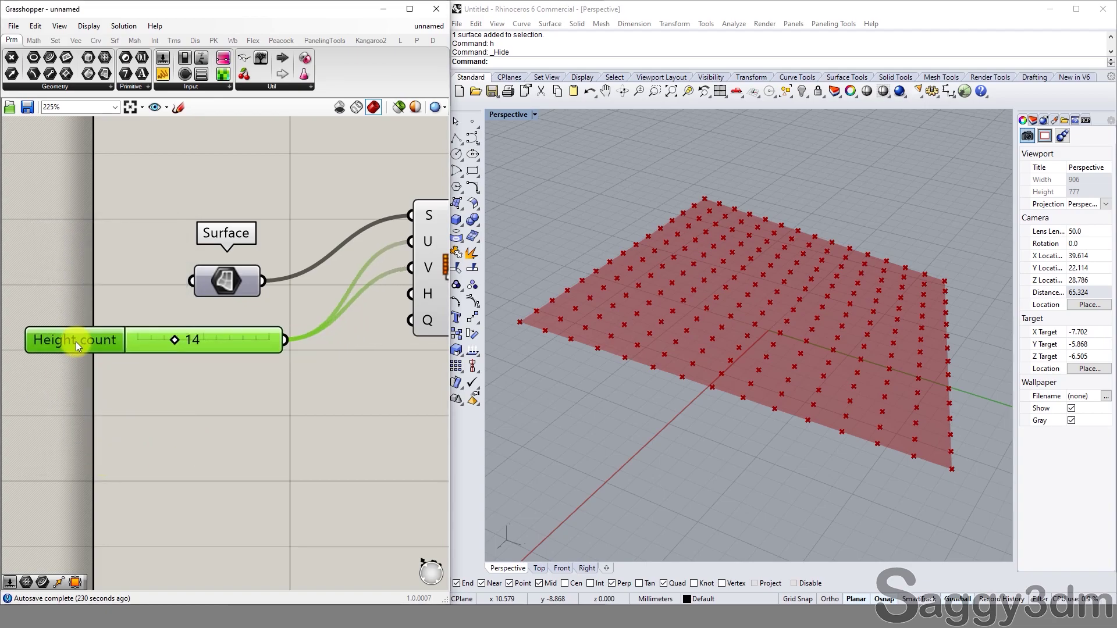
Examine the mesh vertex grid in Rhino alongside the Mesh Surface and Deconstruct Mesh components
{"action": "scroll", "coordinate": [308, 405], "scroll_direction": "down", "scroll_amount": 2}
{"action": "right_click_drag", "start_coordinate": [312, 405], "coordinate": [159, 426]}
{"action": "left_click", "coordinate": [186, 447]}
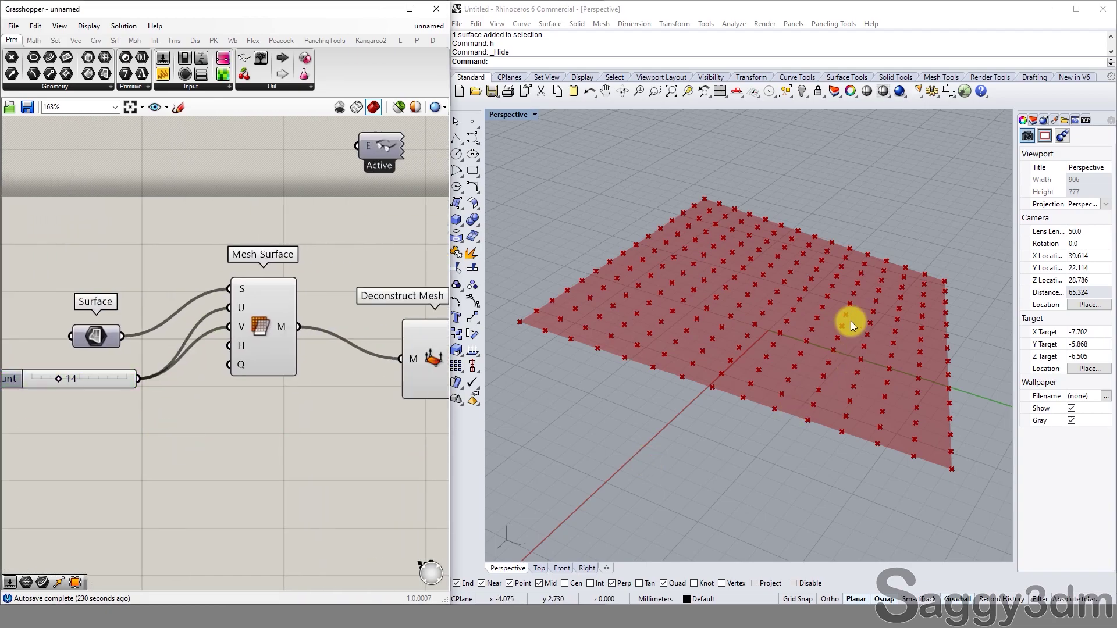
{"action": "right_click_drag", "start_coordinate": [862, 343], "coordinate": [800, 298]}
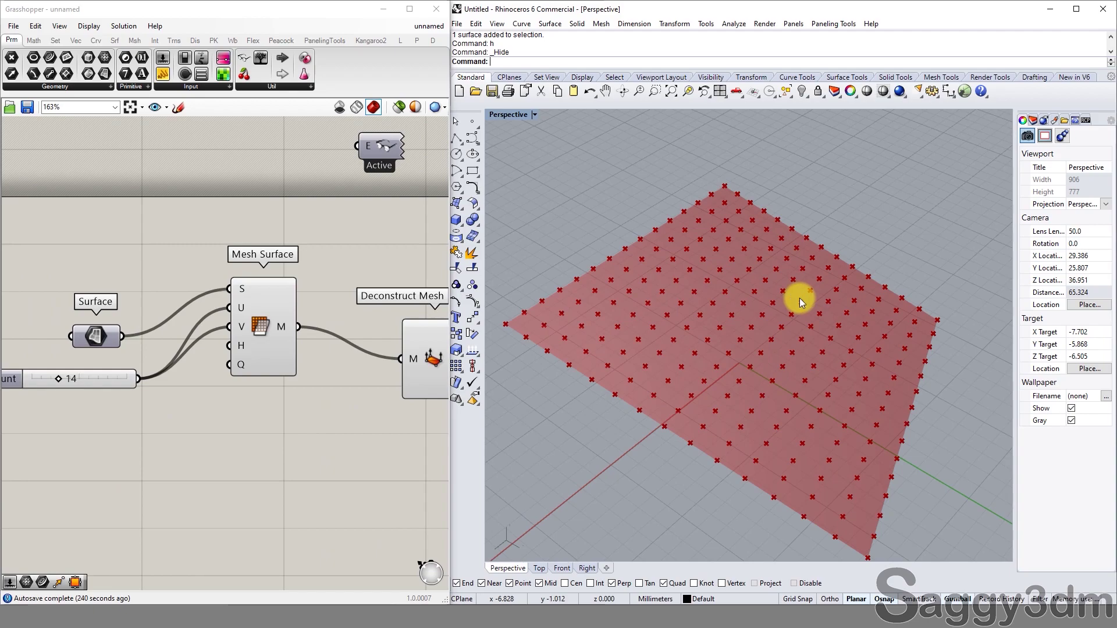
{"action": "scroll", "coordinate": [262, 390], "scroll_direction": "down", "scroll_amount": 2}
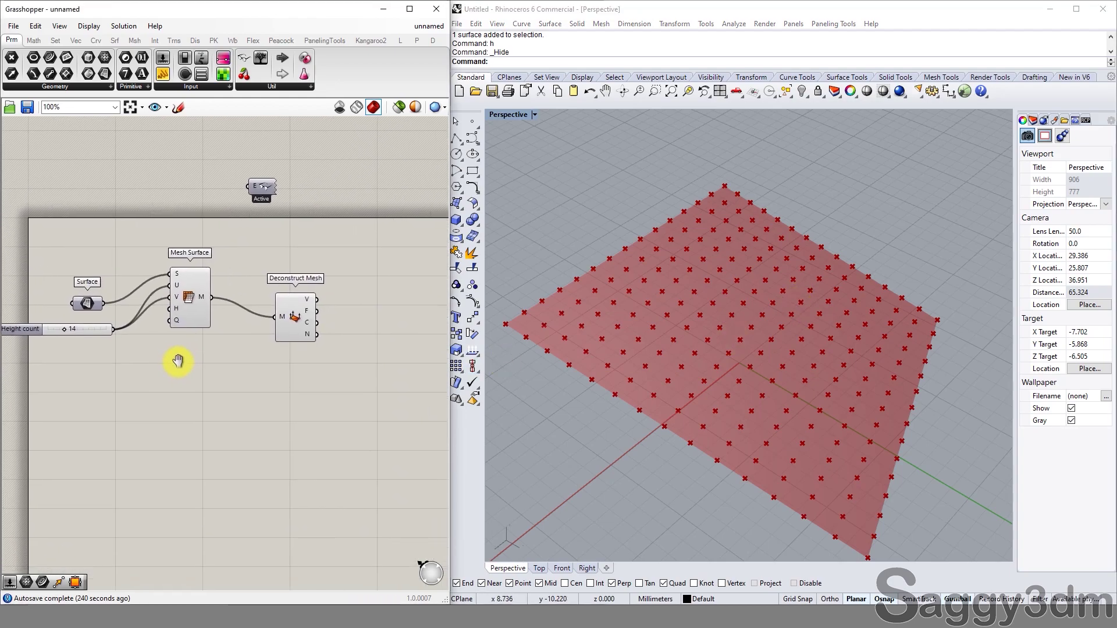
{"action": "right_click_drag", "start_coordinate": [216, 391], "coordinate": [250, 369]}
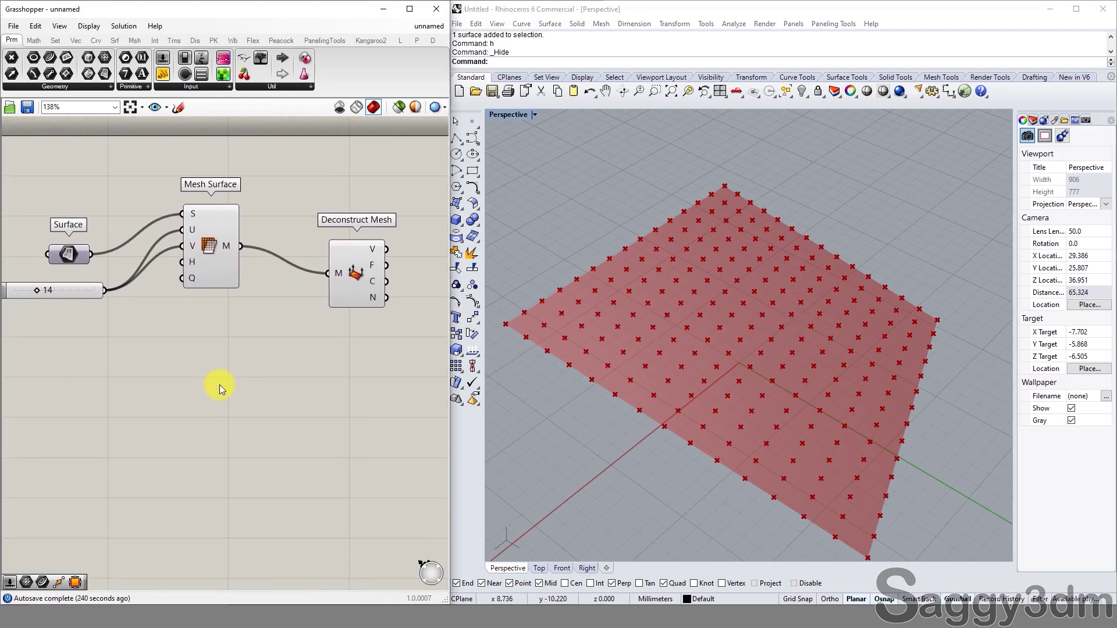
{"action": "double_click", "coordinate": [220, 391]}
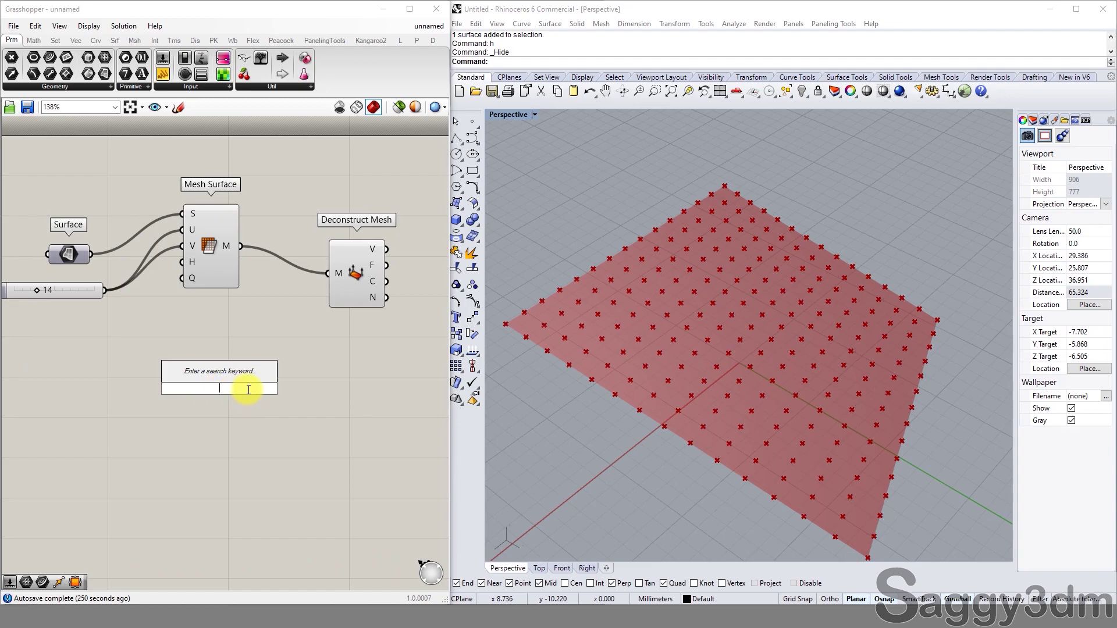
{"action": "scroll", "coordinate": [334, 358], "scroll_direction": "down", "scroll_amount": 2}
{"action": "right_click_drag", "start_coordinate": [353, 355], "coordinate": [260, 361]}
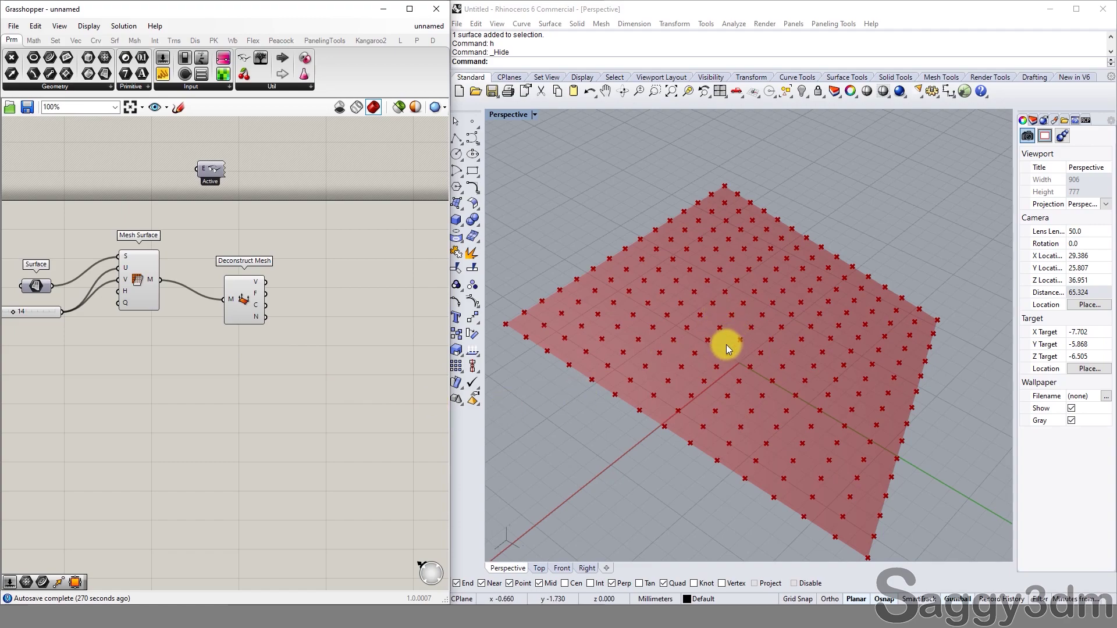
{"action": "scroll", "coordinate": [729, 344], "scroll_direction": "down", "scroll_amount": 3}
{"action": "scroll", "coordinate": [233, 376], "scroll_direction": "down", "scroll_amount": 3}
{"action": "scroll", "coordinate": [234, 377], "scroll_direction": "up", "scroll_amount": 4}
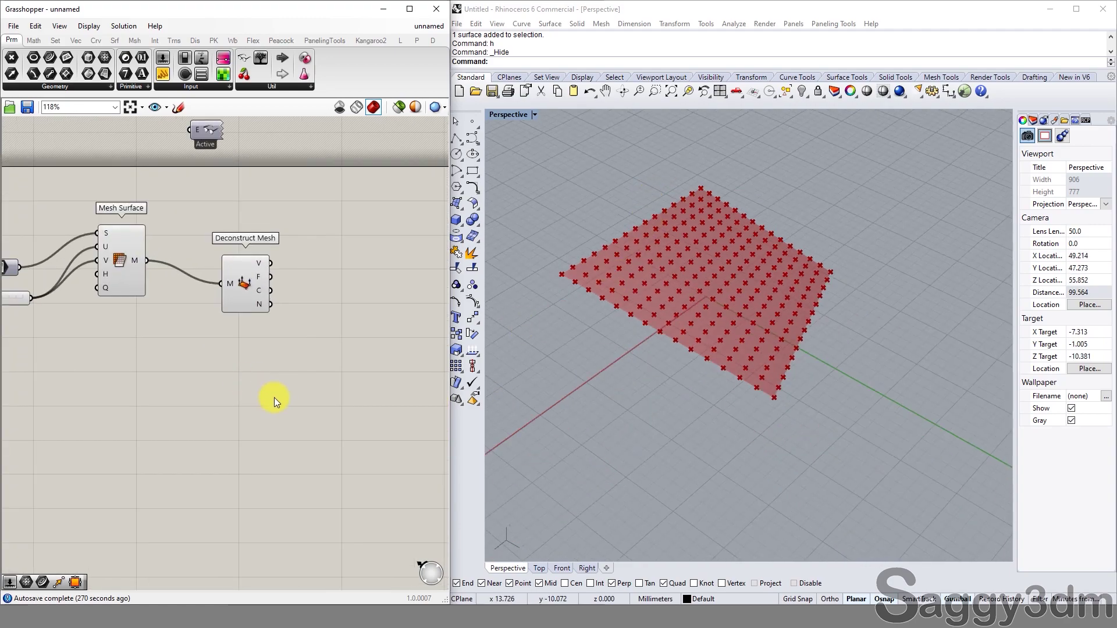
Add an Evaluate component and place it below Deconstruct Mesh
{"action": "double_click", "coordinate": [214, 354]}
{"action": "type", "text": "eval"}
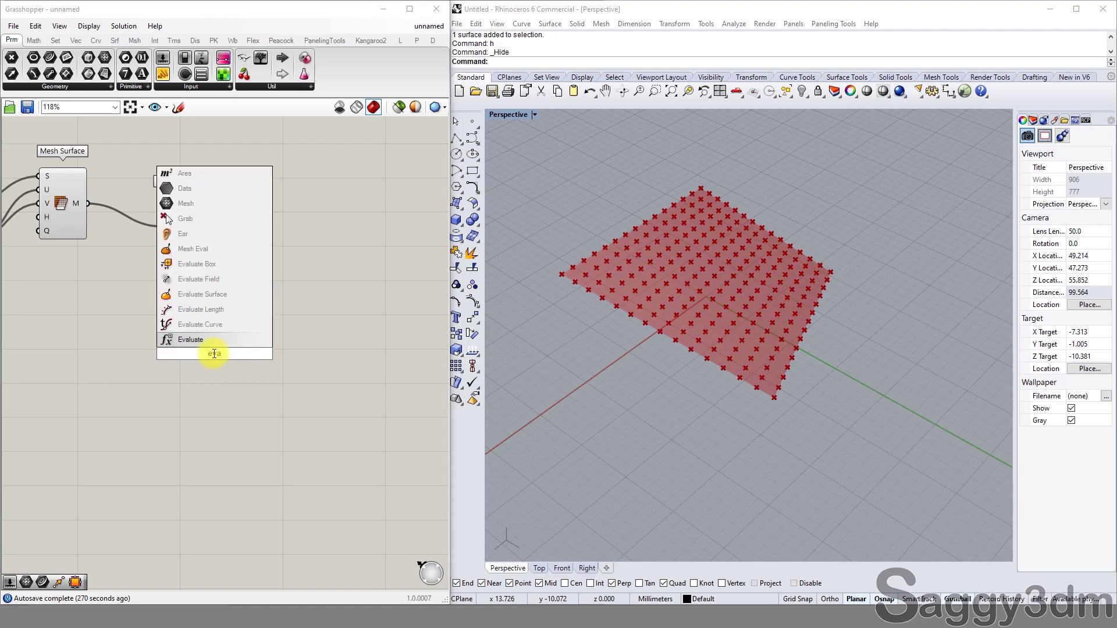
{"action": "left_click", "coordinate": [204, 343]}
{"action": "scroll", "coordinate": [197, 342], "scroll_direction": "up", "scroll_amount": 3}
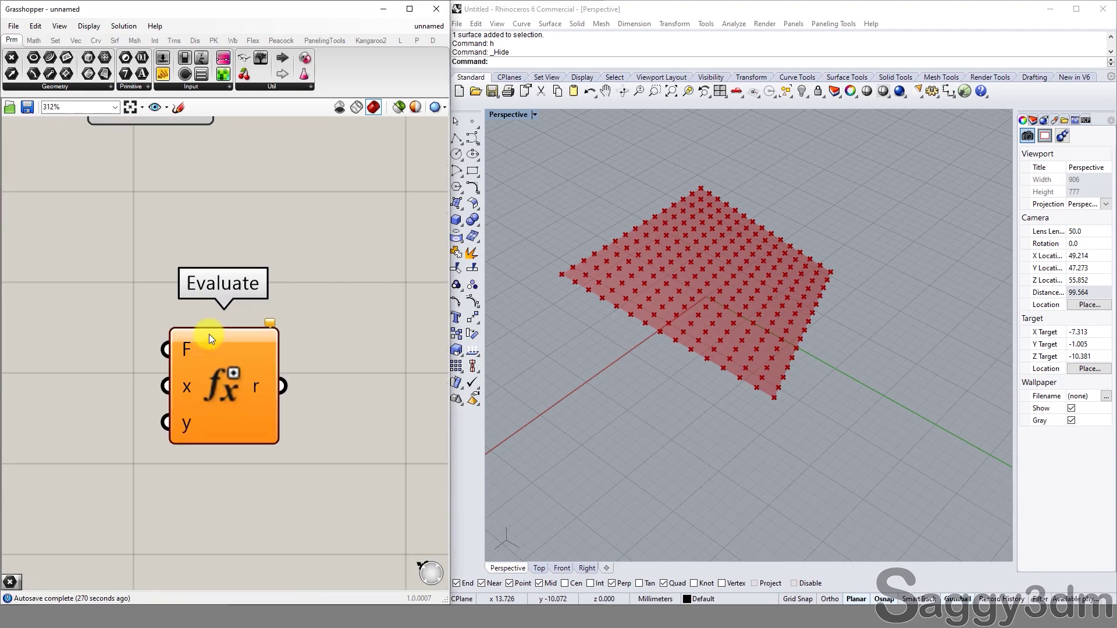
{"action": "scroll", "coordinate": [232, 287], "scroll_direction": "down", "scroll_amount": 2}
{"action": "right_click_drag", "start_coordinate": [167, 365], "coordinate": [355, 389]}
{"action": "left_click_drag", "start_coordinate": [354, 390], "coordinate": [265, 346]}
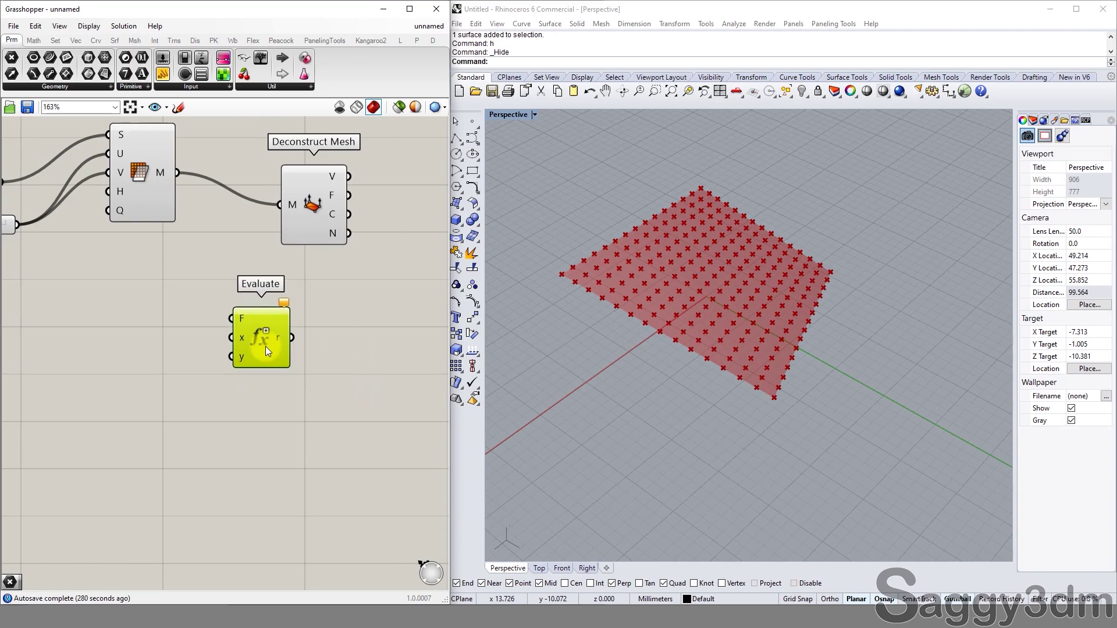
{"action": "scroll", "coordinate": [244, 334], "scroll_direction": "up", "scroll_amount": 2}
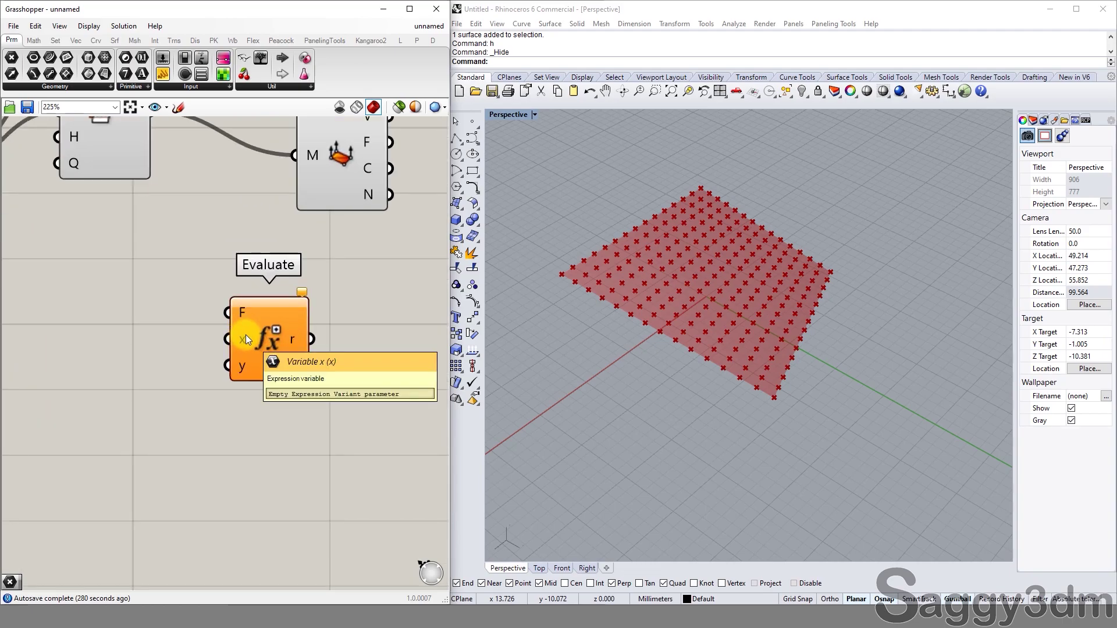
Set the Evaluate component's expression to sin(t+Dist)
{"action": "double_click", "coordinate": [267, 334]}
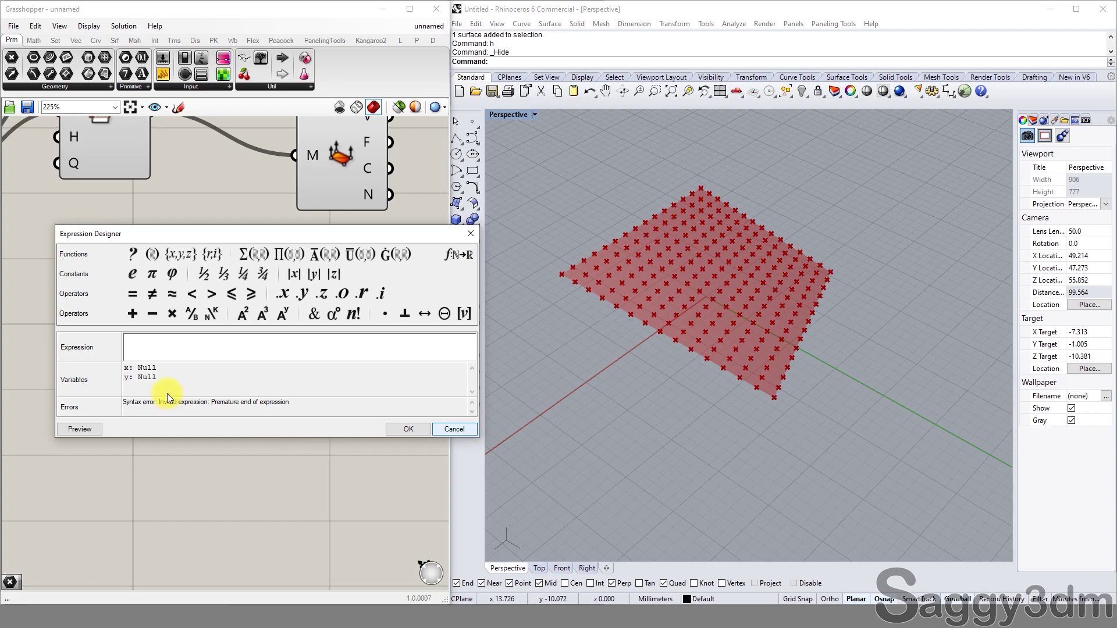
{"action": "left_click", "coordinate": [188, 343]}
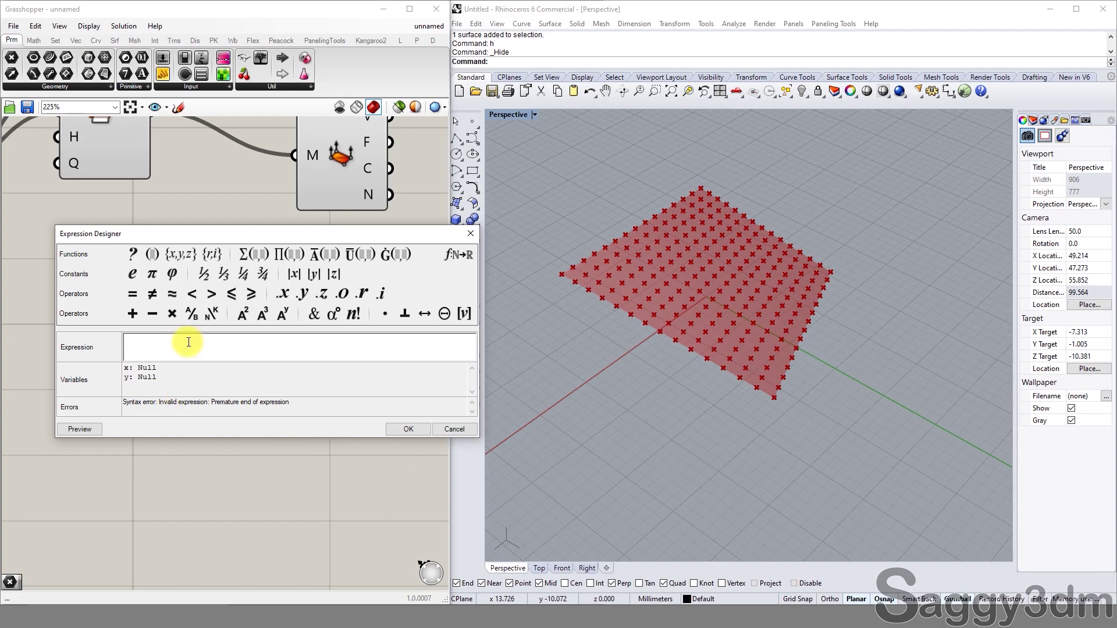
{"action": "type", "text": "sin(t"}
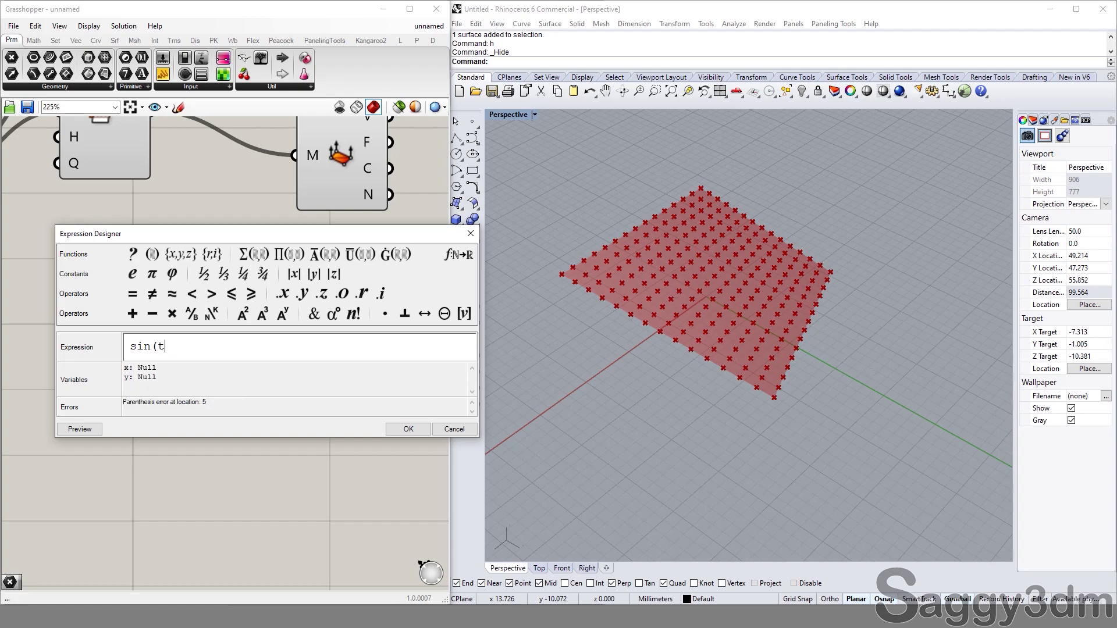
{"action": "type", "text": "+dist)"}
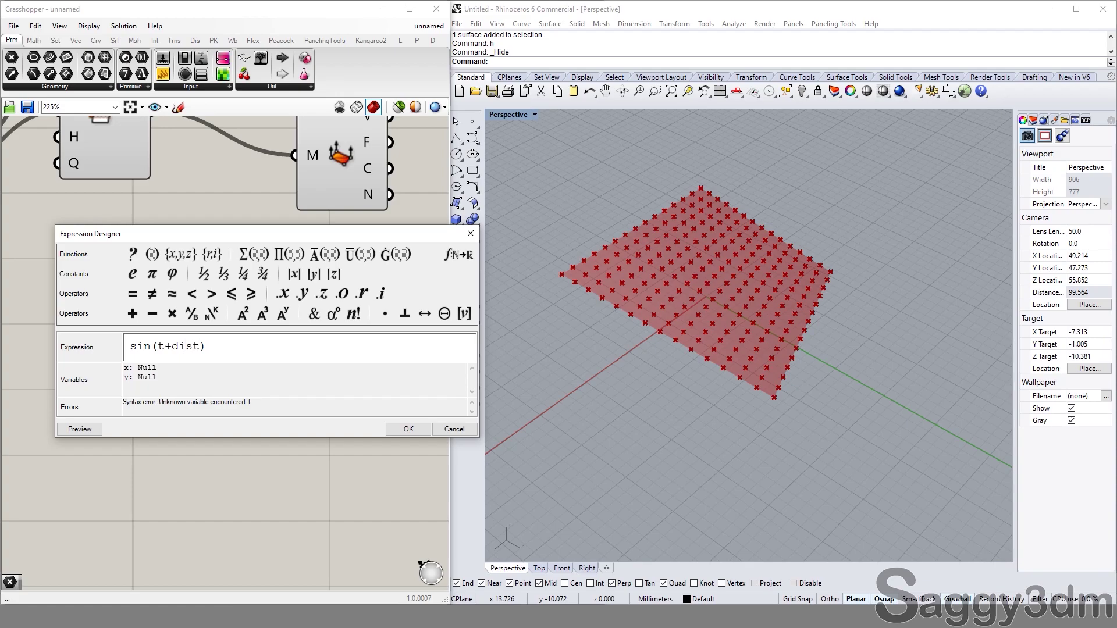
{"action": "key", "text": "BackSpace"}
{"action": "type", "text": "D"}
{"action": "left_click", "coordinate": [407, 429]}
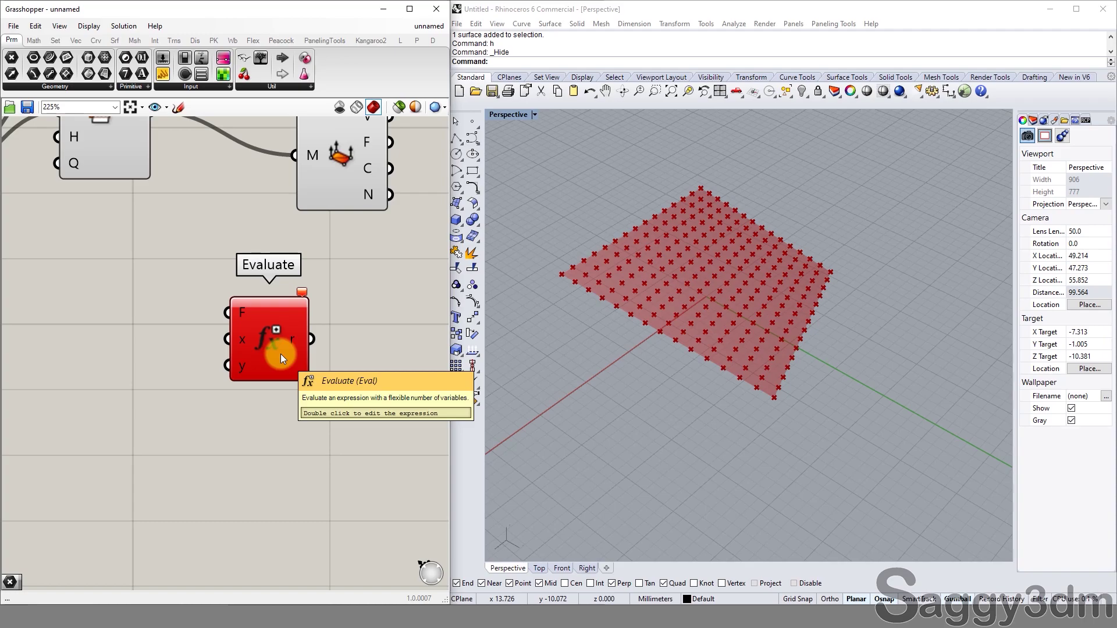
Add a Distance component beside Evaluate, below Mesh Surface
{"action": "scroll", "coordinate": [281, 354], "scroll_direction": "down", "scroll_amount": 3}
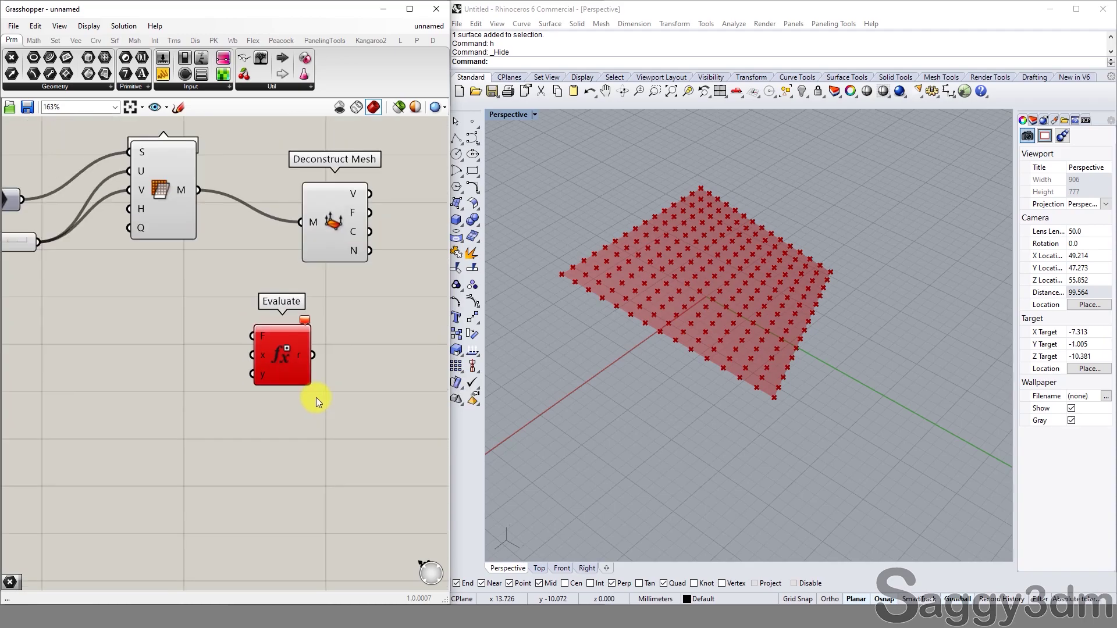
{"action": "scroll", "coordinate": [246, 369], "scroll_direction": "down", "scroll_amount": 2}
{"action": "left_click", "coordinate": [387, 385]}
{"action": "left_click", "coordinate": [204, 371]}
{"action": "double_click", "coordinate": [205, 371]}
{"action": "type", "text": "dist"}
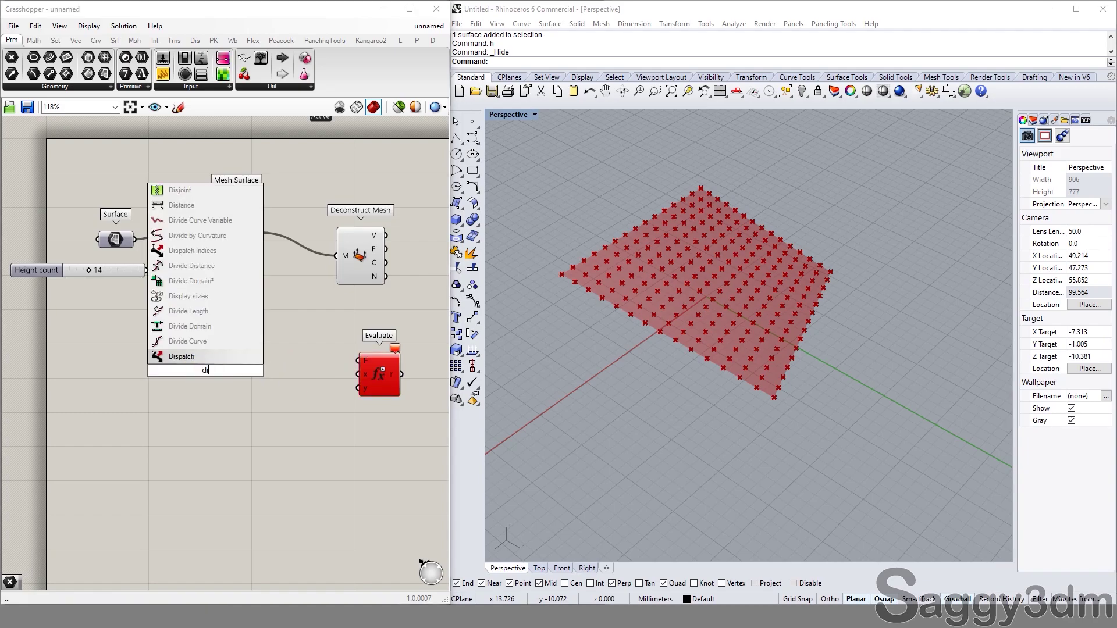
{"action": "left_click", "coordinate": [194, 357]}
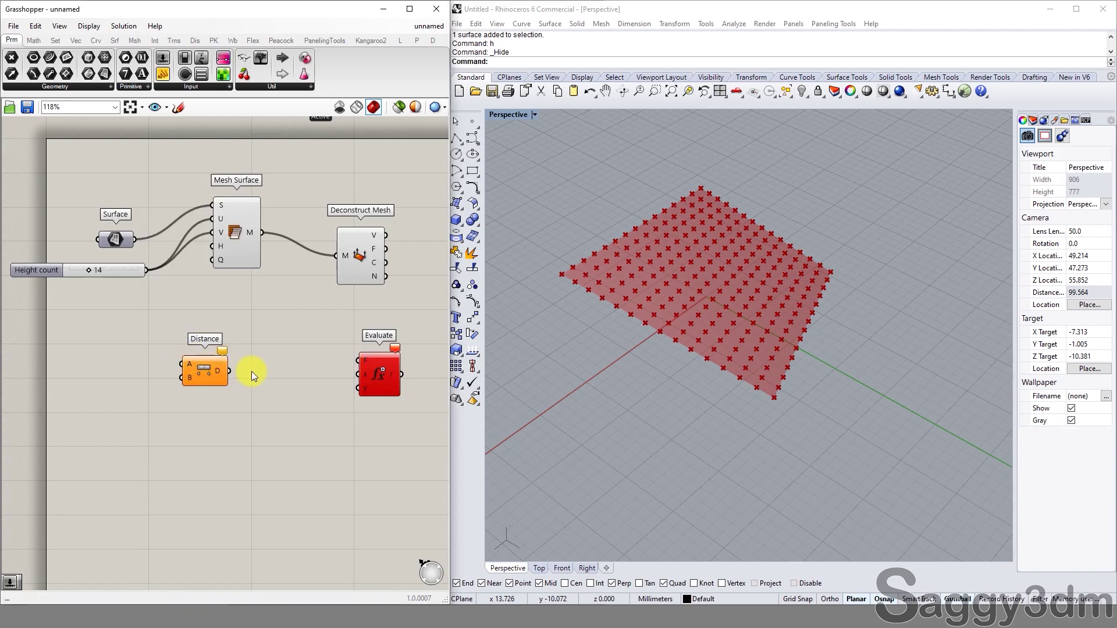
Rename the Evaluate component's x input to t
{"action": "scroll", "coordinate": [238, 384], "scroll_direction": "up", "scroll_amount": 3}
{"action": "left_click", "coordinate": [184, 367]}
{"action": "scroll", "coordinate": [291, 422], "scroll_direction": "down", "scroll_amount": 1}
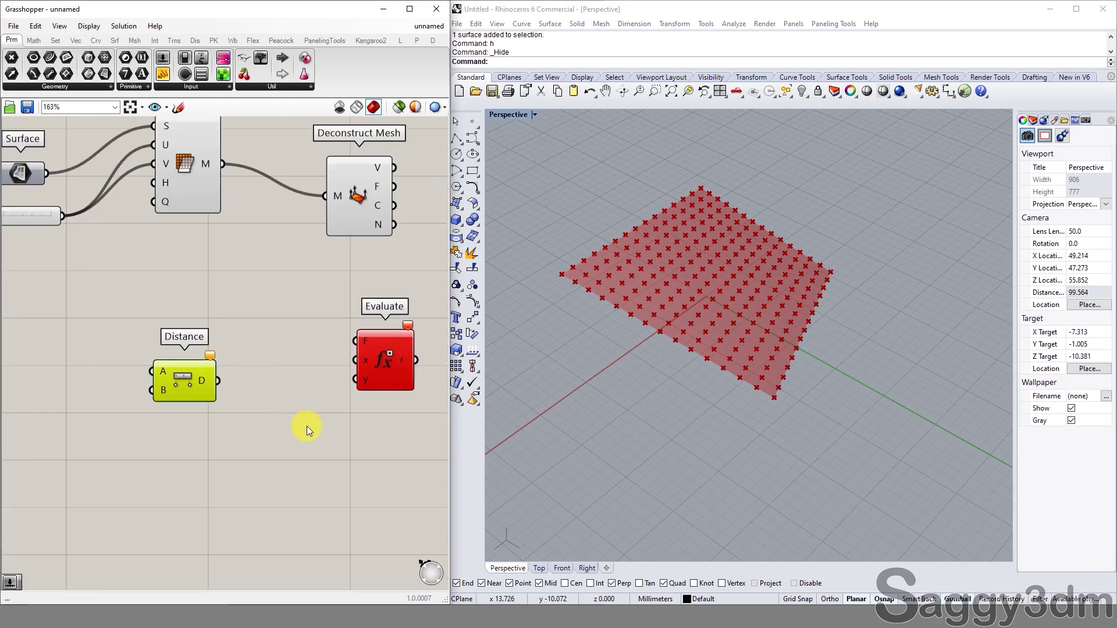
{"action": "right_click_drag", "start_coordinate": [324, 428], "coordinate": [284, 402]}
{"action": "scroll", "coordinate": [325, 352], "scroll_direction": "up", "scroll_amount": 1}
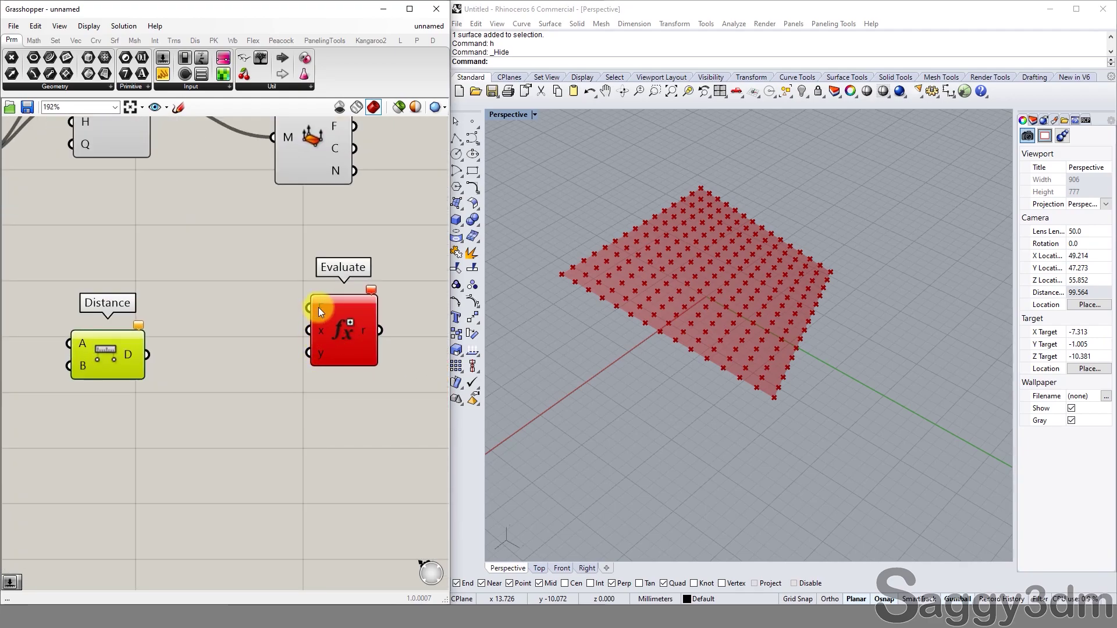
{"action": "mouse_move", "coordinate": [320, 309]}
{"action": "mouse_move", "coordinate": [322, 334]}
{"action": "double_click", "coordinate": [322, 333]}
{"action": "left_click", "coordinate": [312, 349]}
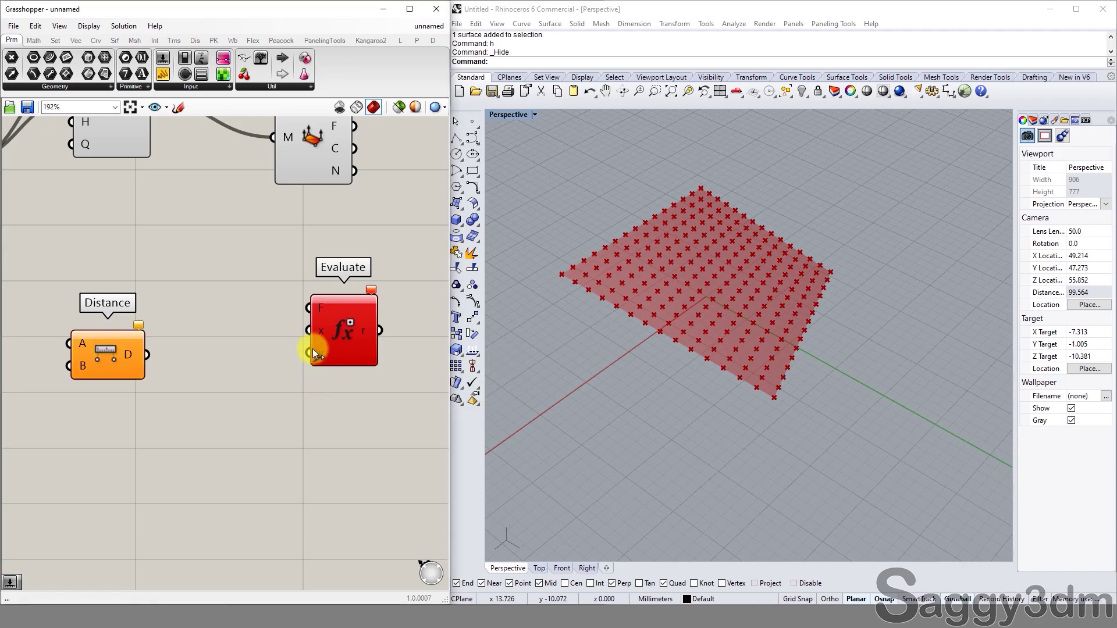
{"action": "right_click", "coordinate": [320, 331]}
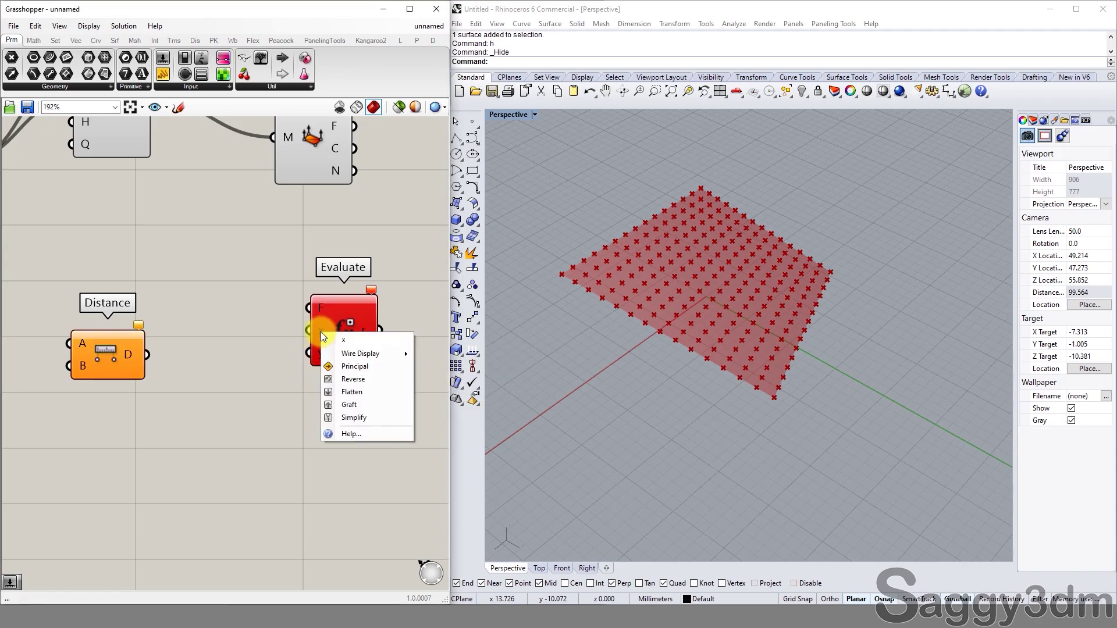
{"action": "type", "text": "t"}
{"action": "key", "text": "Return"}
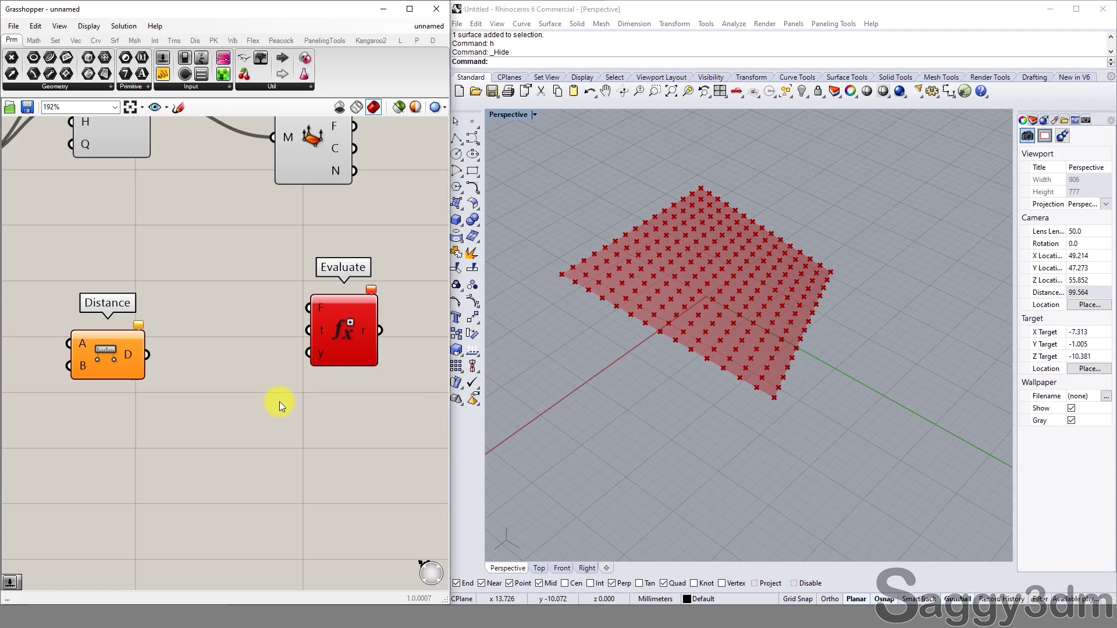
Rename the Evaluate component's y input to Dist
{"action": "right_click", "coordinate": [319, 353]}
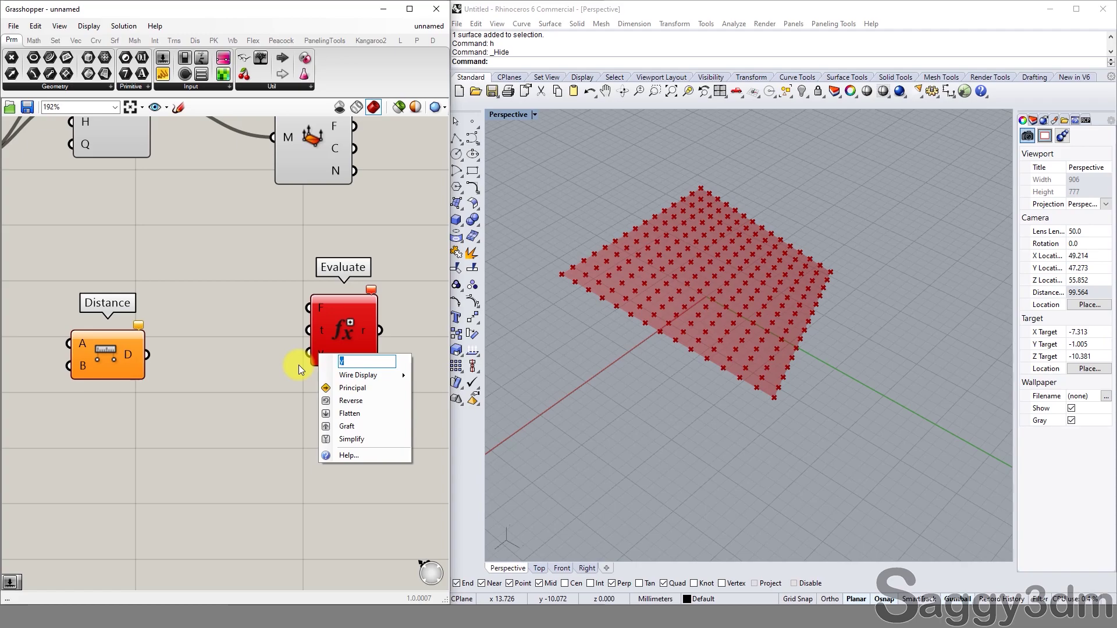
{"action": "type", "text": "Dist"}
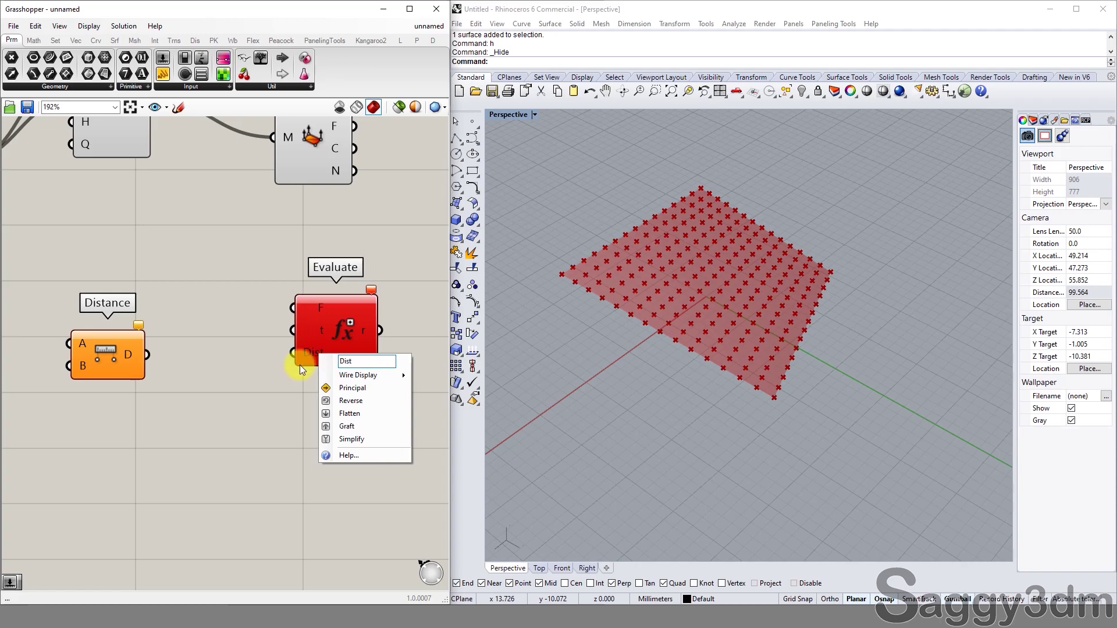
{"action": "key", "text": "Return"}
Connect the Distance component's D output to Evaluate's Dist input
{"action": "right_click_drag", "start_coordinate": [142, 378], "coordinate": [169, 388]}
{"action": "left_click_drag", "start_coordinate": [155, 362], "coordinate": [306, 369]}
{"action": "scroll", "coordinate": [156, 400], "scroll_direction": "down", "scroll_amount": 1}
{"action": "right_click_drag", "start_coordinate": [156, 400], "coordinate": [335, 390]}
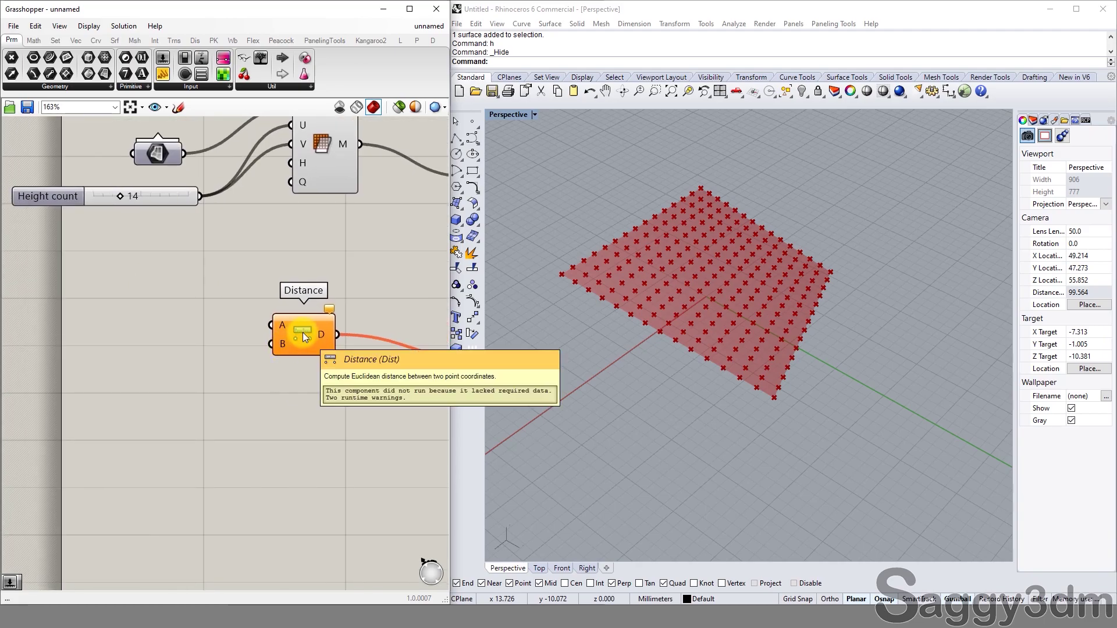
Add a Point parameter below the Height count slider and connect it to the Distance component's B input
{"action": "left_click", "coordinate": [915, 302]}
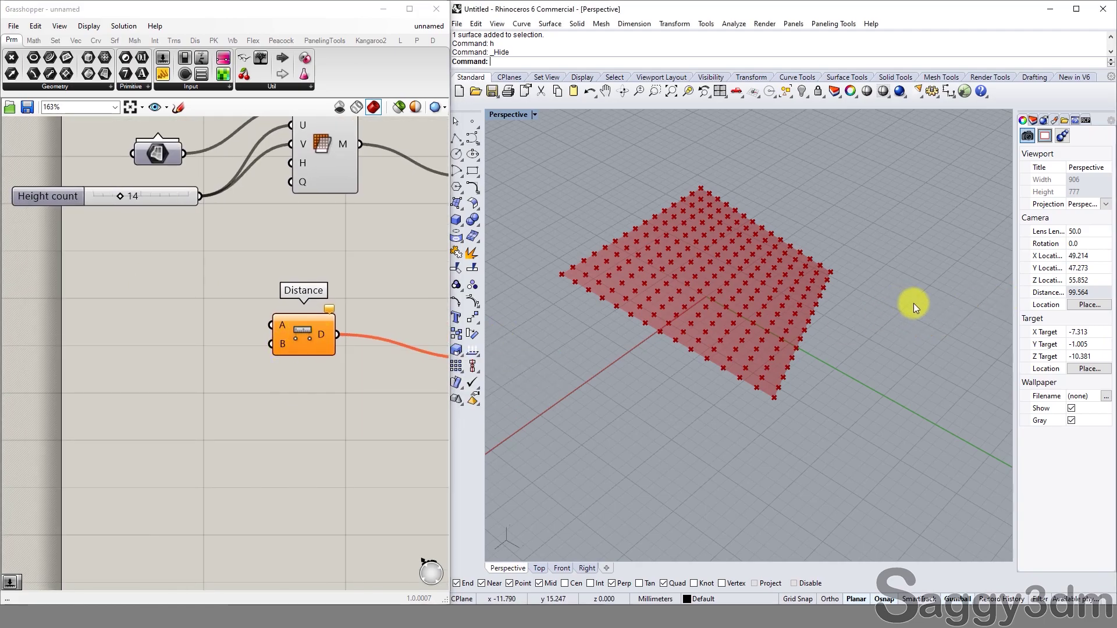
{"action": "right_click_drag", "start_coordinate": [93, 360], "coordinate": [229, 358]}
{"action": "double_click", "coordinate": [244, 347]}
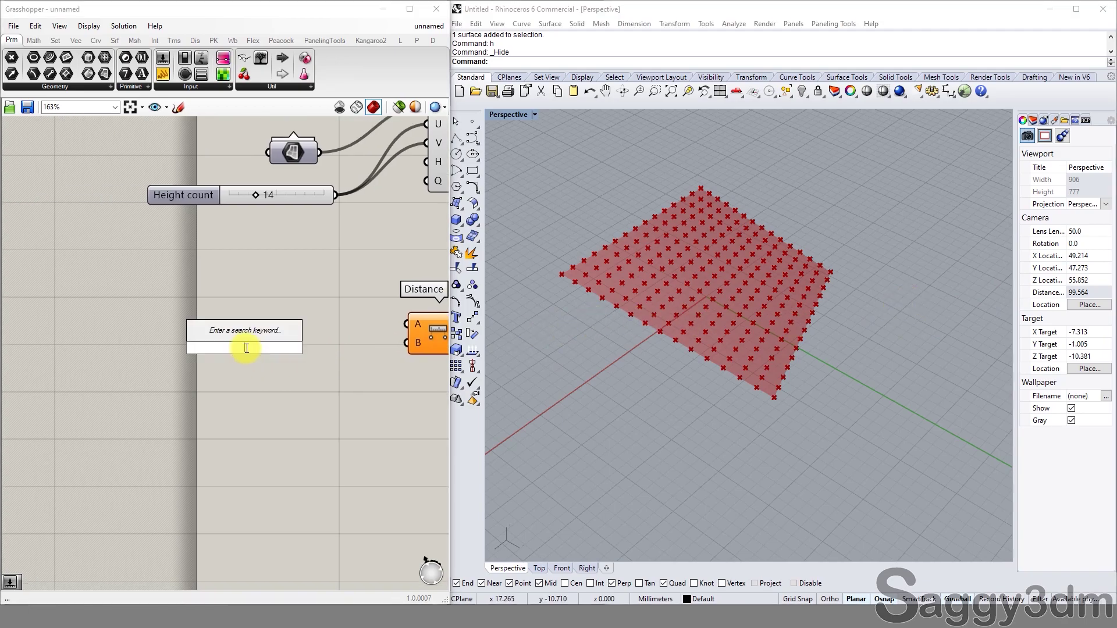
{"action": "type", "text": "point"}
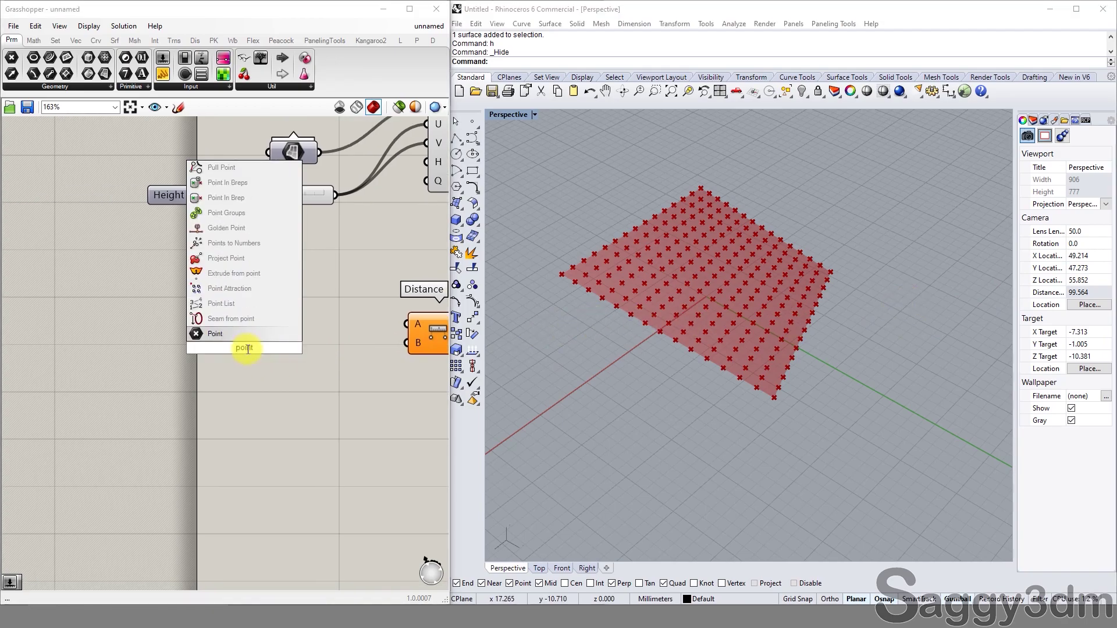
{"action": "left_click", "coordinate": [236, 338]}
{"action": "right_click_drag", "start_coordinate": [286, 380], "coordinate": [231, 372]}
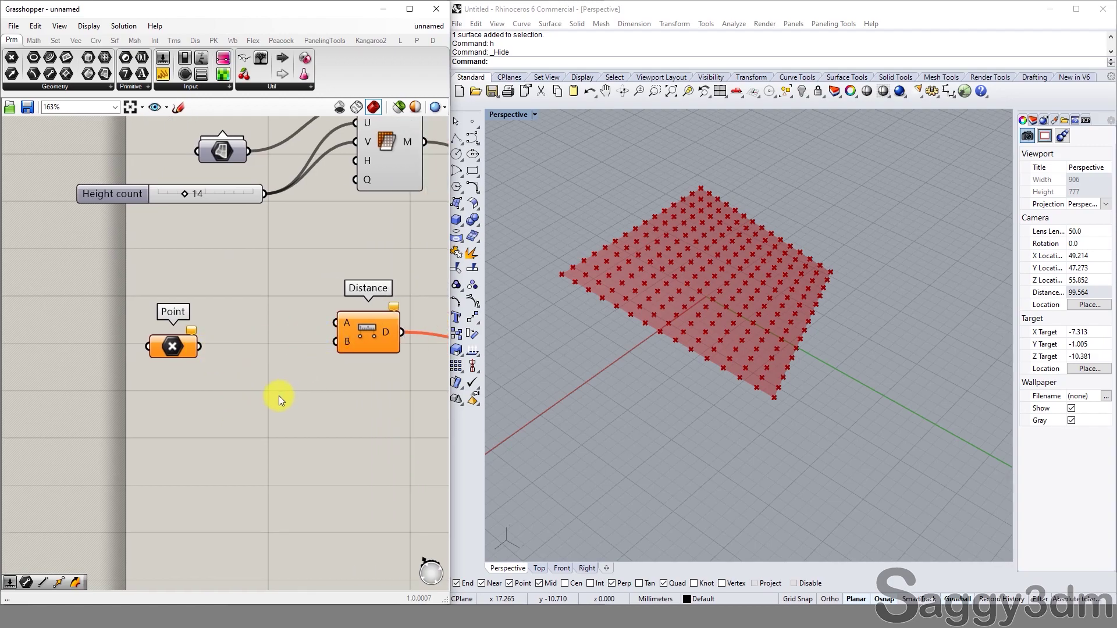
{"action": "right_click_drag", "start_coordinate": [278, 395], "coordinate": [312, 397]}
{"action": "left_click_drag", "start_coordinate": [232, 347], "coordinate": [363, 348]}
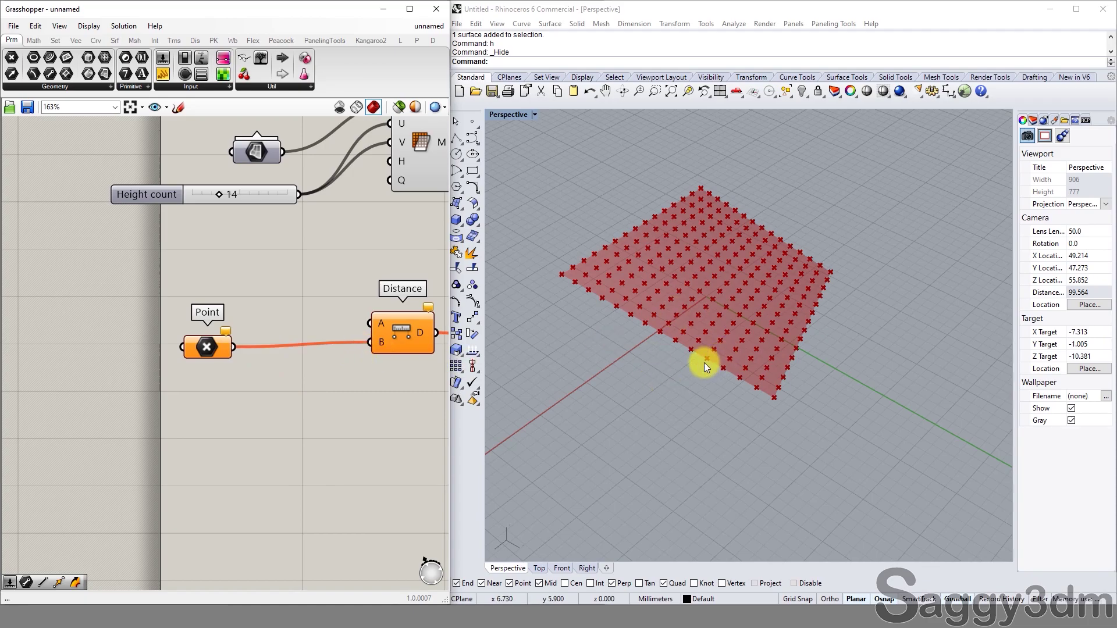
{"action": "scroll", "coordinate": [780, 351], "scroll_direction": "up", "scroll_amount": 4}
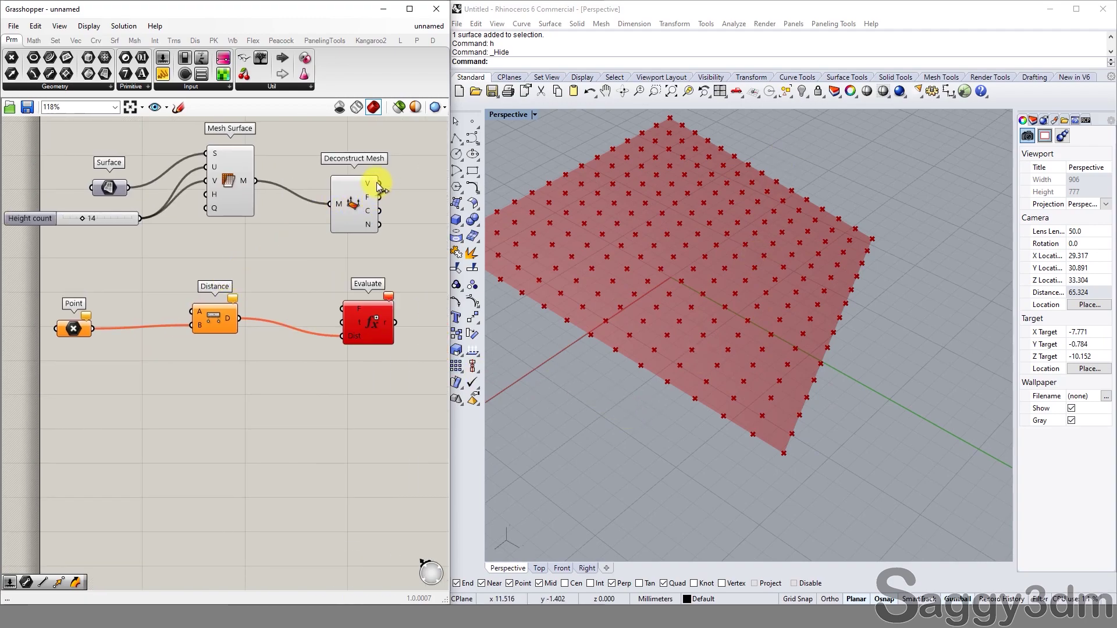
{"action": "scroll", "coordinate": [274, 251], "scroll_direction": "down", "scroll_amount": 2}
{"action": "left_click_drag", "start_coordinate": [99, 269], "coordinate": [312, 345]}
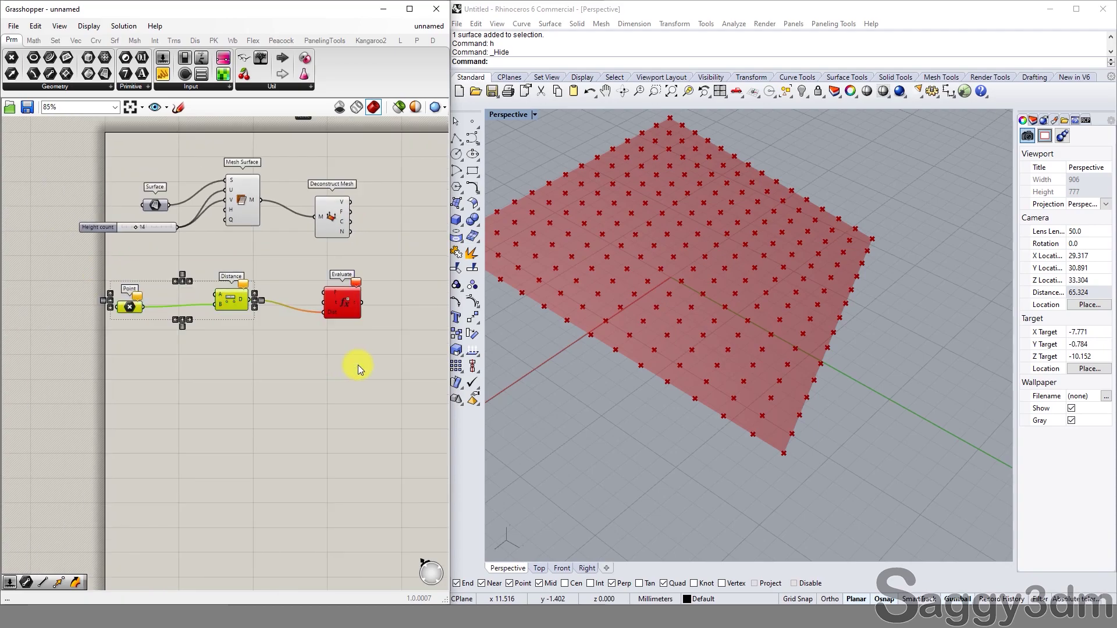
{"action": "right_click_drag", "start_coordinate": [358, 364], "coordinate": [224, 361]}
{"action": "left_click_drag", "start_coordinate": [212, 312], "coordinate": [302, 316]}
{"action": "scroll", "coordinate": [182, 352], "scroll_direction": "down", "scroll_amount": 1}
{"action": "left_click_drag", "start_coordinate": [6, 267], "coordinate": [87, 333]}
{"action": "right_click_drag", "start_coordinate": [131, 277], "coordinate": [201, 303]}
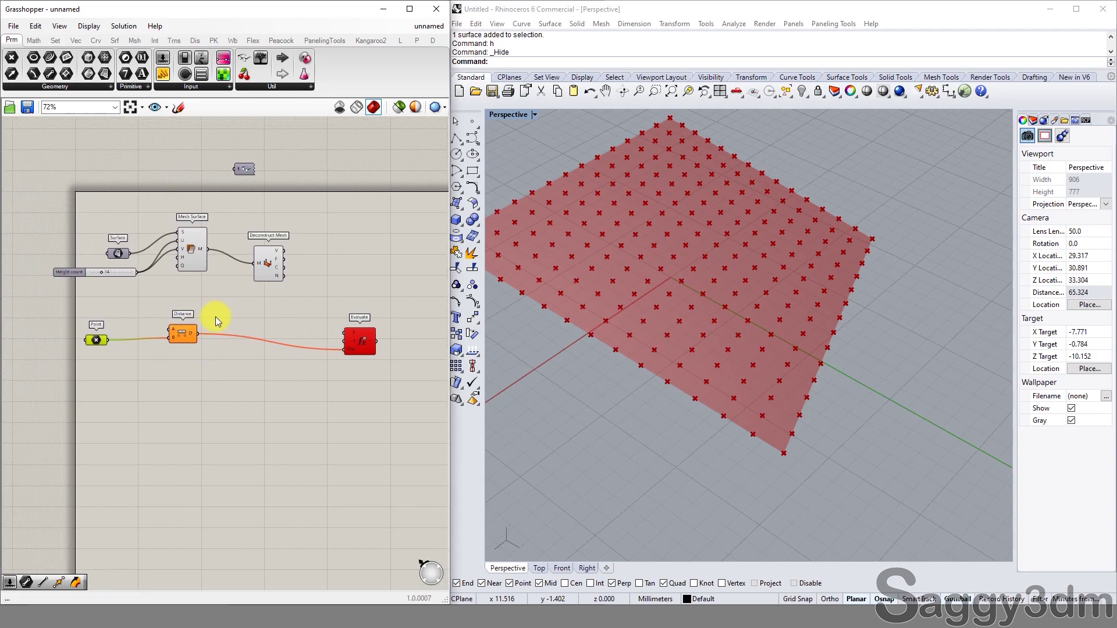
{"action": "key", "text": "ctrl+z"}
Shift Point, Distance and Evaluate together so Distance sits beyond Deconstruct Mesh, and connect Deconstruct Mesh's V output to Distance's A input
{"action": "left_click_drag", "start_coordinate": [280, 340], "coordinate": [419, 342]}
{"action": "left_click", "coordinate": [364, 265]}
{"action": "scroll", "coordinate": [276, 263], "scroll_direction": "up", "scroll_amount": 2}
{"action": "mouse_move", "coordinate": [277, 267]}
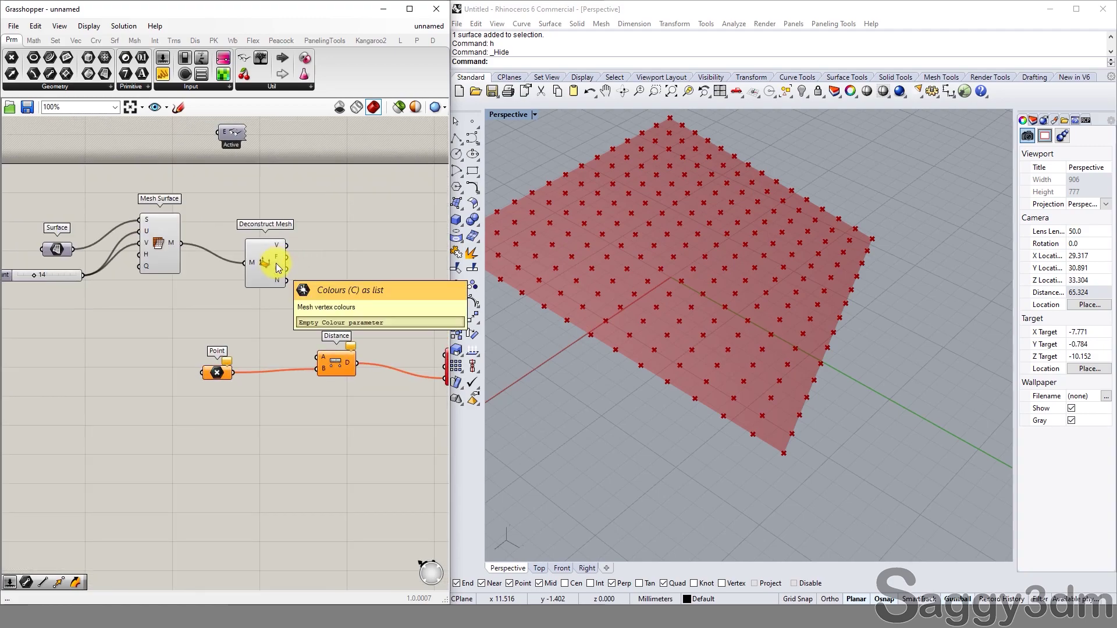
{"action": "scroll", "coordinate": [277, 273], "scroll_direction": "up", "scroll_amount": 2}
{"action": "left_click_drag", "start_coordinate": [227, 218], "coordinate": [267, 367]}
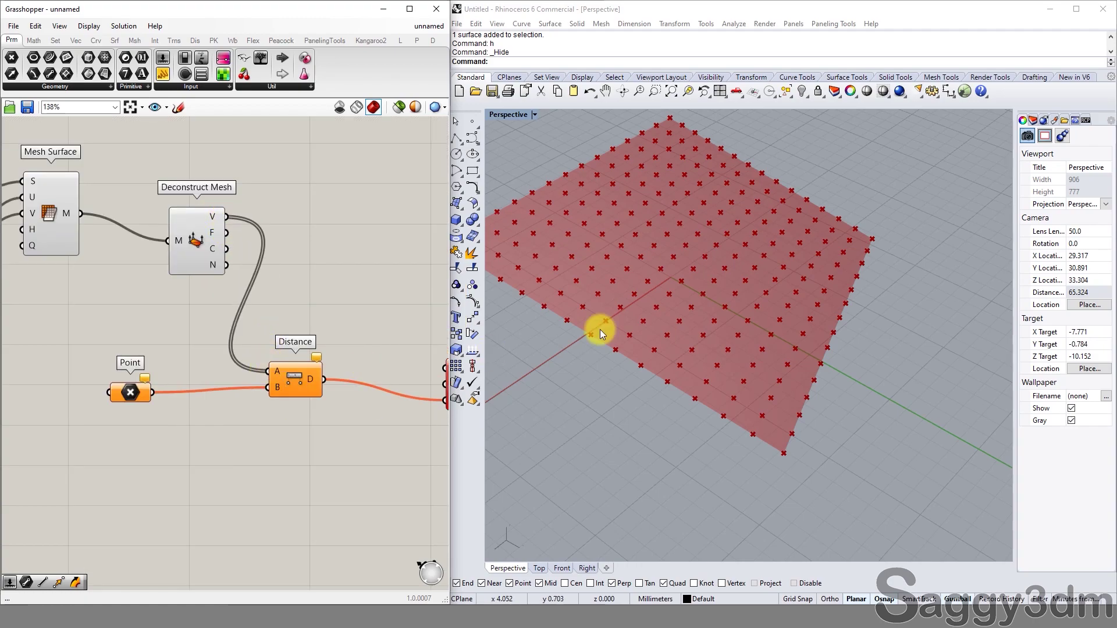
Set the Point parameter to one point picked in the Rhino viewport beside the mesh, near the red axis
{"action": "scroll", "coordinate": [663, 438], "scroll_direction": "down", "scroll_amount": 2}
{"action": "right_click_drag", "start_coordinate": [655, 431], "coordinate": [703, 389], "text": "shift"}
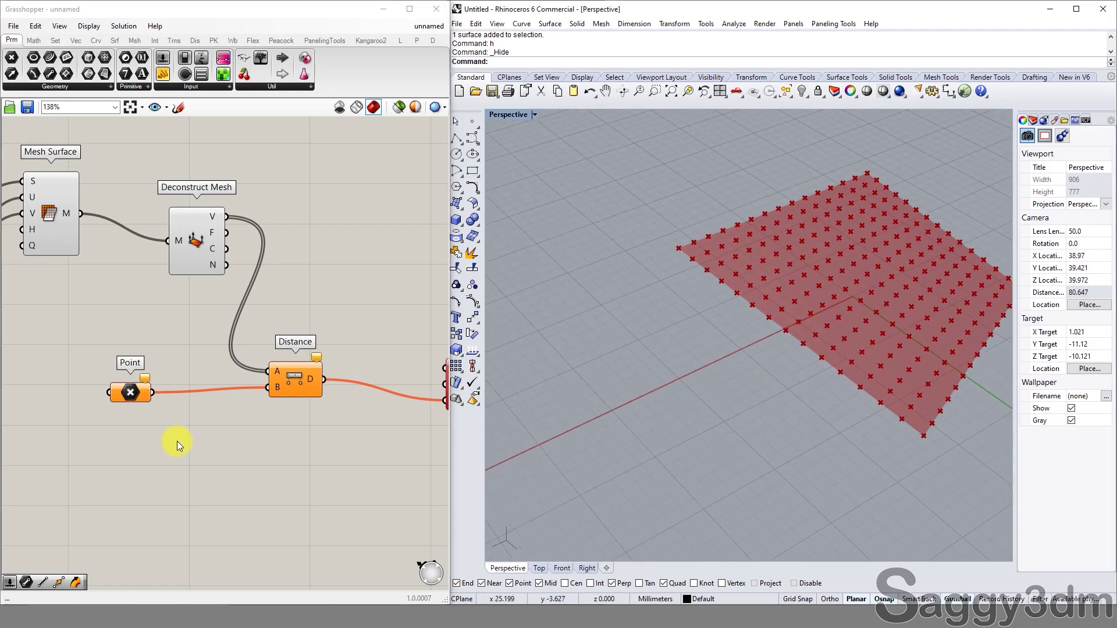
{"action": "right_click", "coordinate": [138, 393]}
{"action": "mouse_move", "coordinate": [200, 403]}
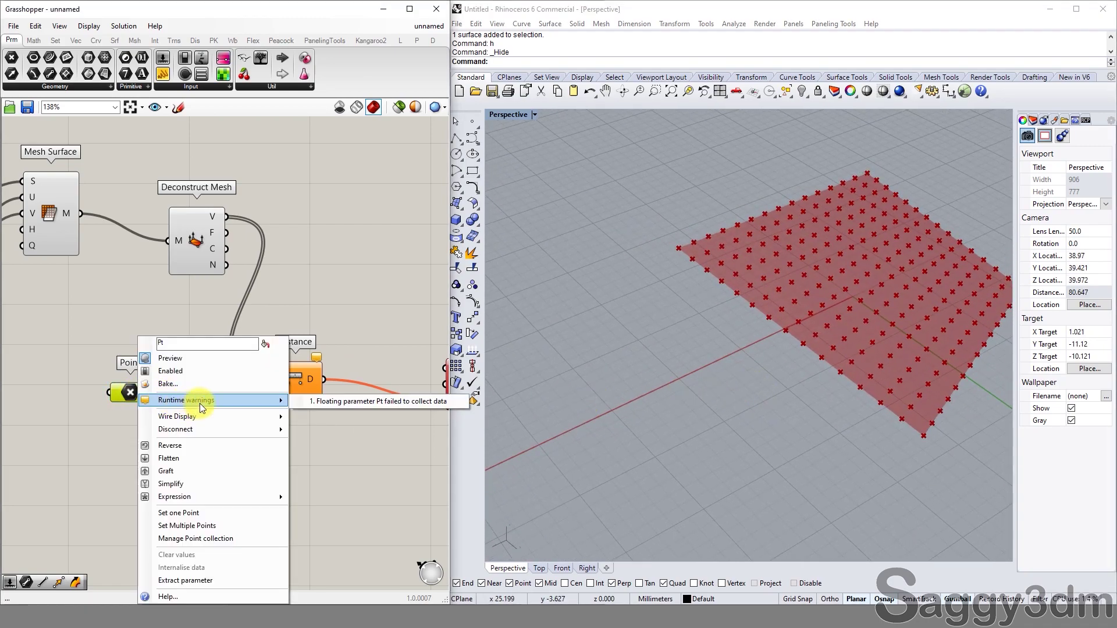
{"action": "left_click", "coordinate": [190, 517]}
{"action": "mouse_move", "coordinate": [669, 362]}
{"action": "right_mouse_down"}
{"action": "mouse_move", "coordinate": [686, 361]}
{"action": "mouse_move", "coordinate": [670, 340]}
{"action": "right_mouse_up"}
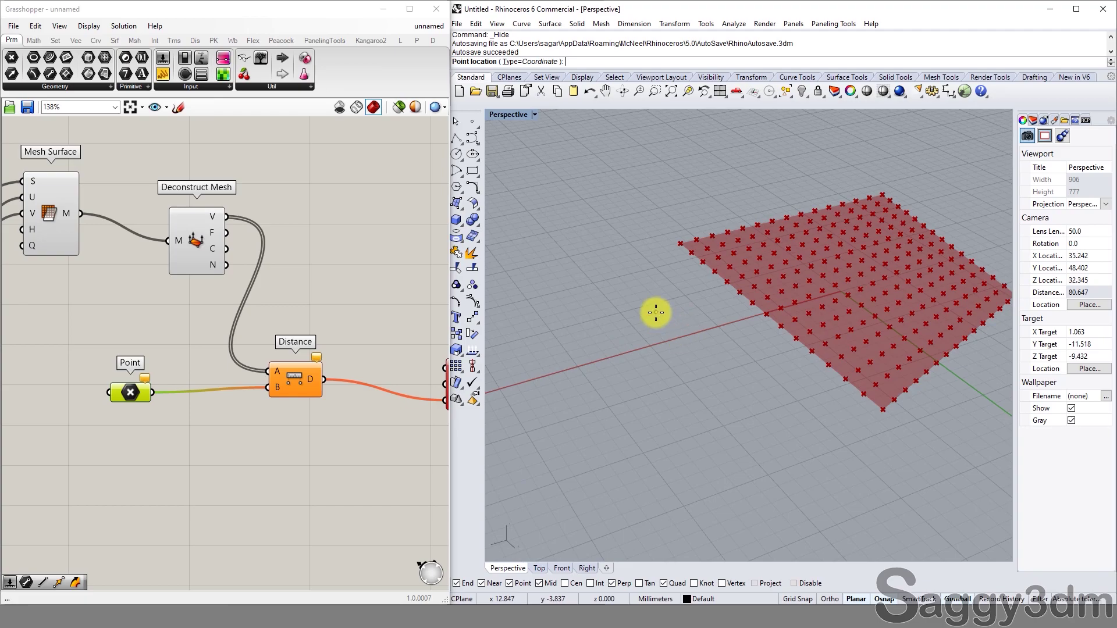
{"action": "left_click", "coordinate": [671, 325]}
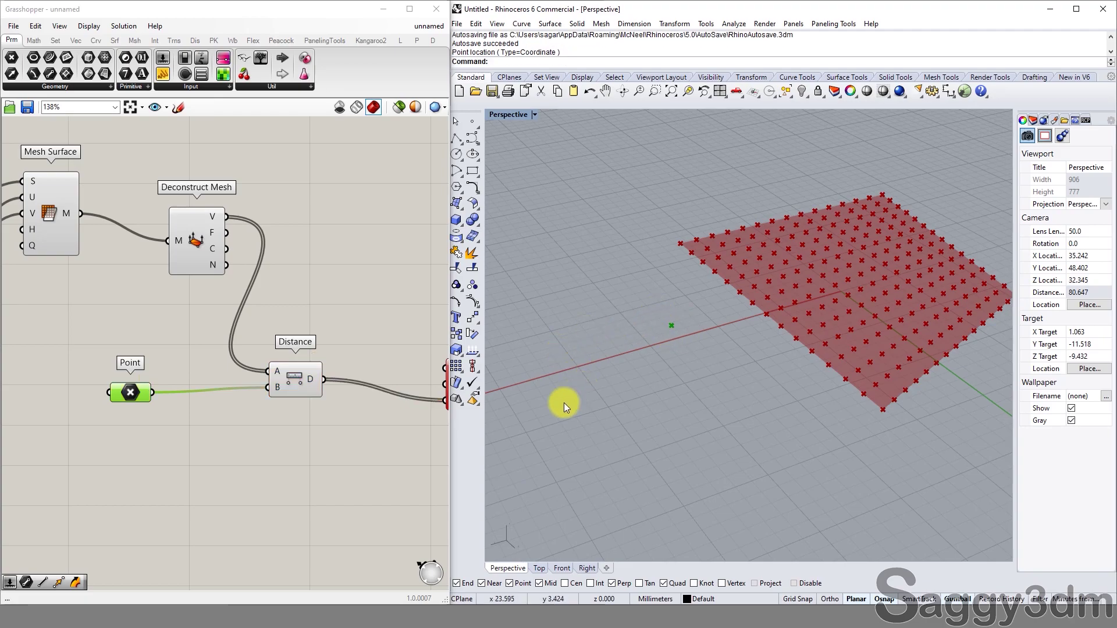
{"action": "left_click", "coordinate": [233, 420]}
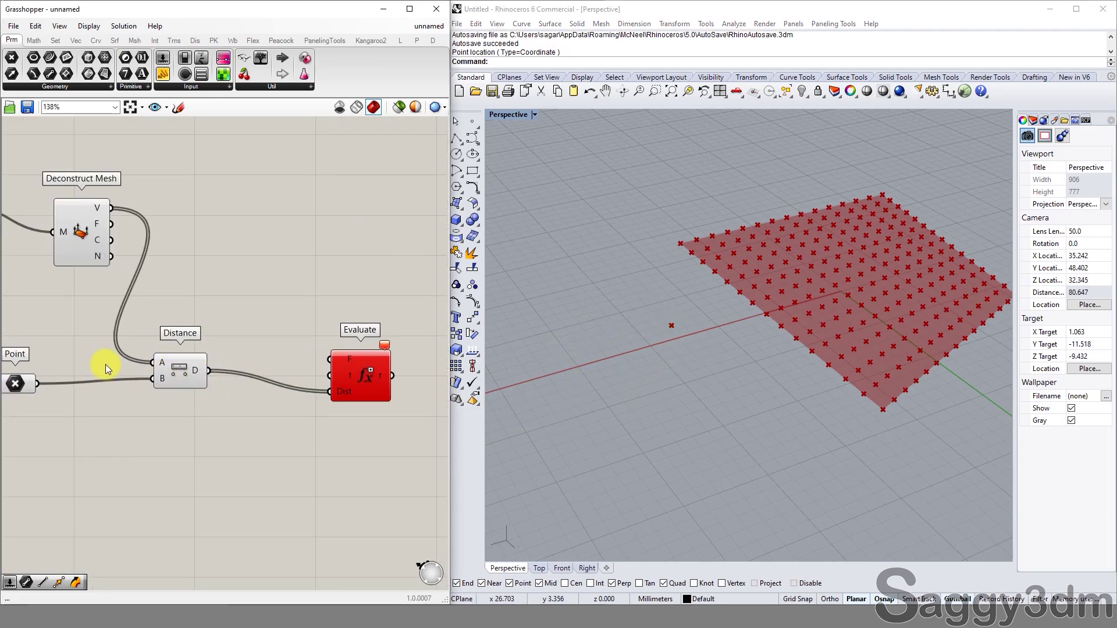
Set the Point parameter to a single new point in the Rhino viewport, outside the mesh and farther from its corner
{"action": "scroll", "coordinate": [106, 364], "scroll_direction": "down", "scroll_amount": 1}
{"action": "right_click_drag", "start_coordinate": [103, 389], "coordinate": [204, 382]}
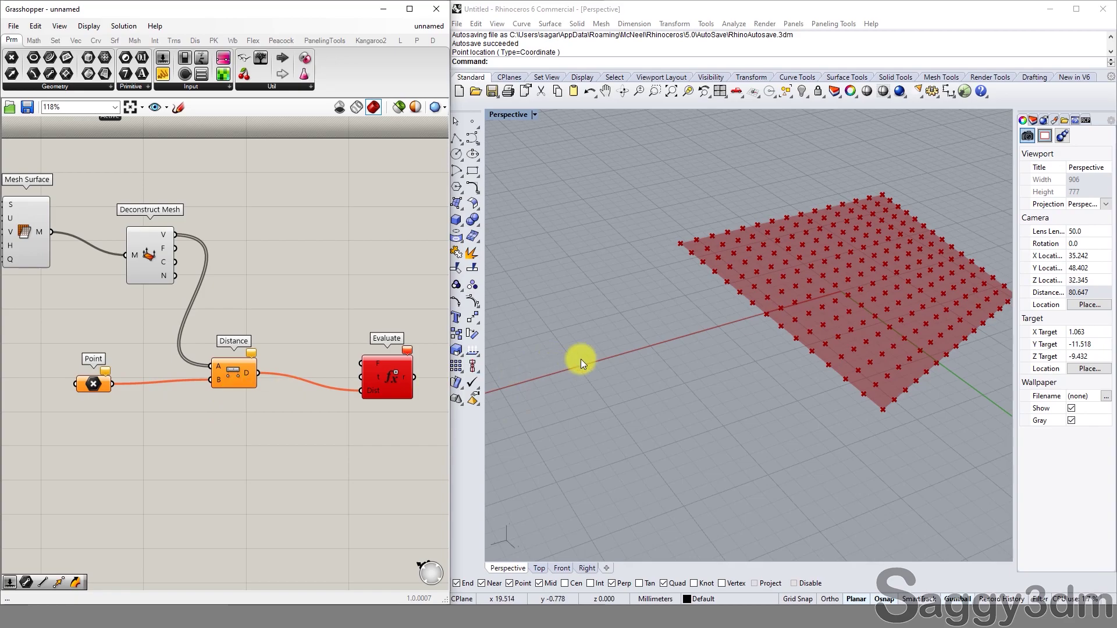
{"action": "right_click", "coordinate": [97, 385]}
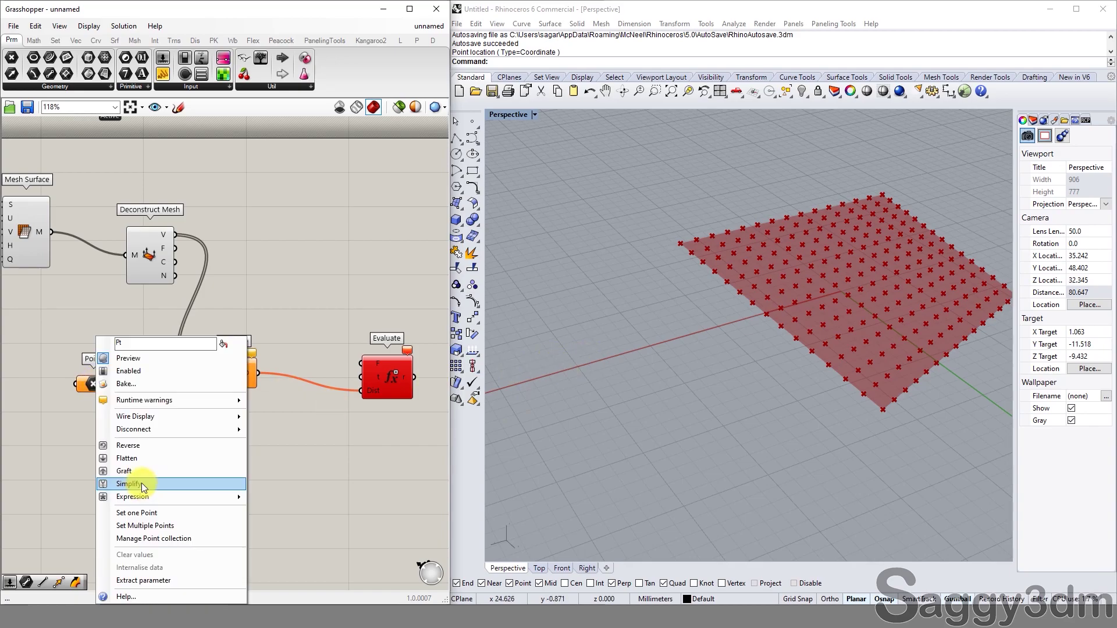
{"action": "left_click", "coordinate": [137, 512]}
{"action": "left_click", "coordinate": [631, 333]}
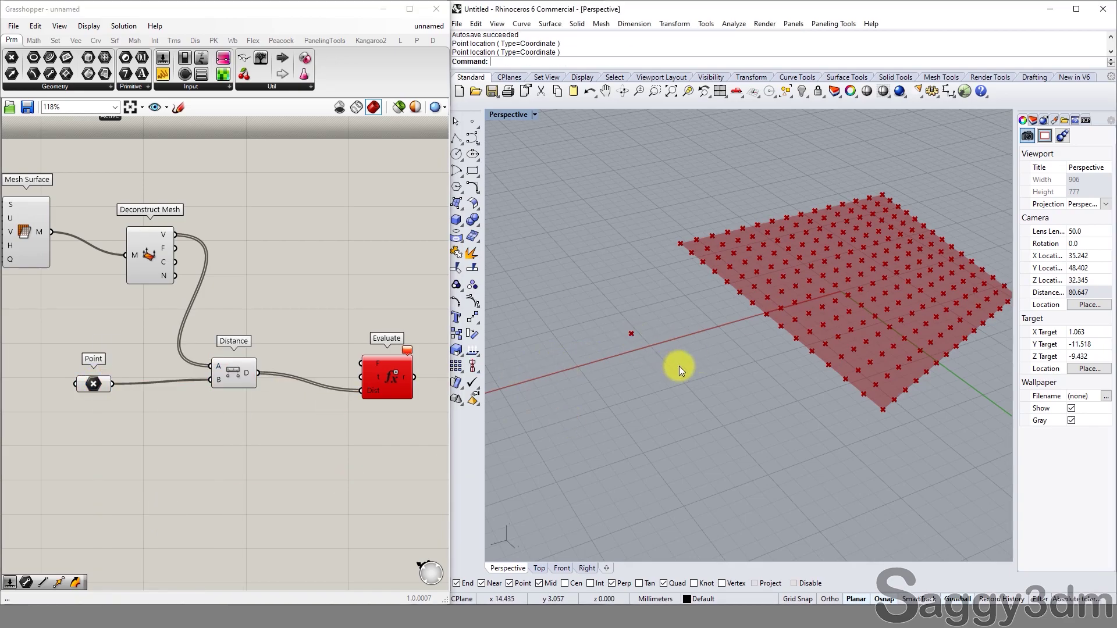
{"action": "left_click", "coordinate": [259, 411]}
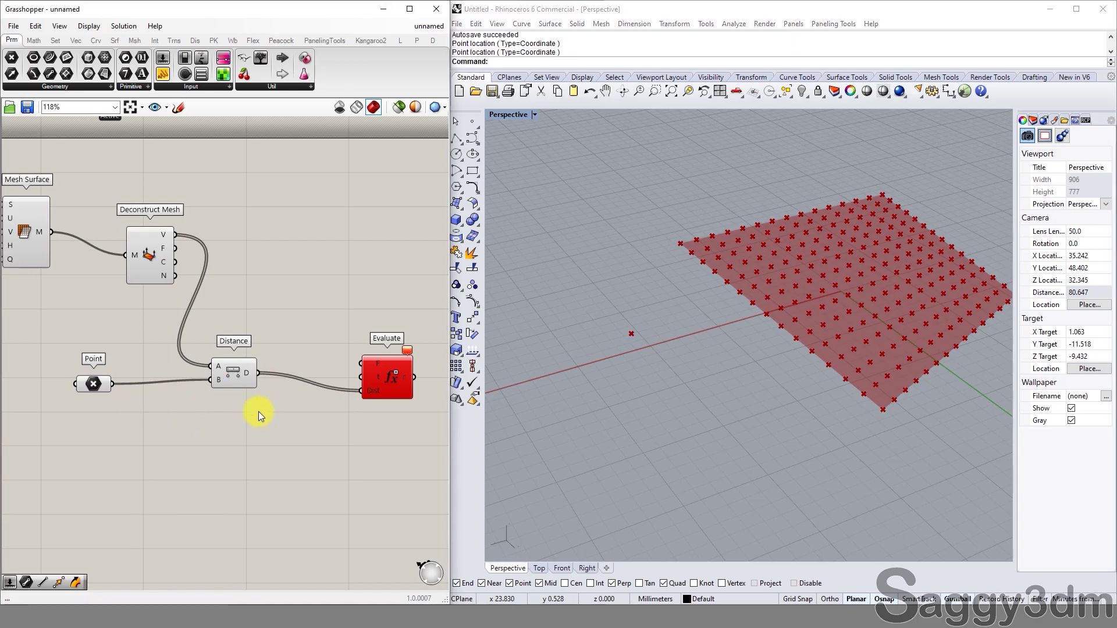
Add a Move component and place it above and beyond Evaluate
{"action": "right_click_drag", "start_coordinate": [353, 404], "coordinate": [324, 358]}
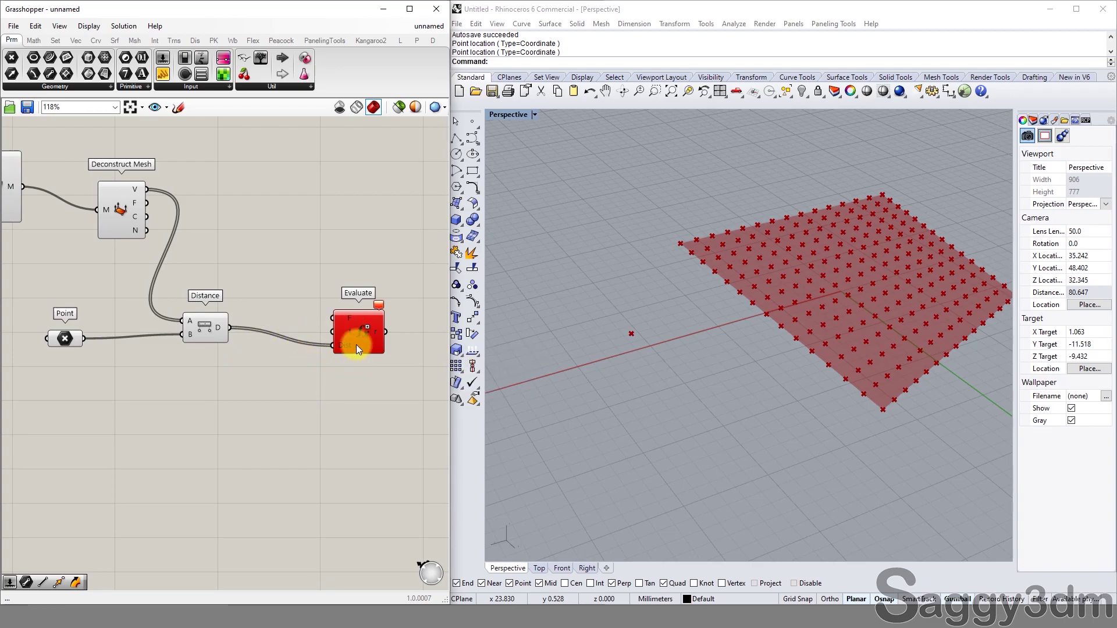
{"action": "right_click_drag", "start_coordinate": [357, 364], "coordinate": [244, 364]}
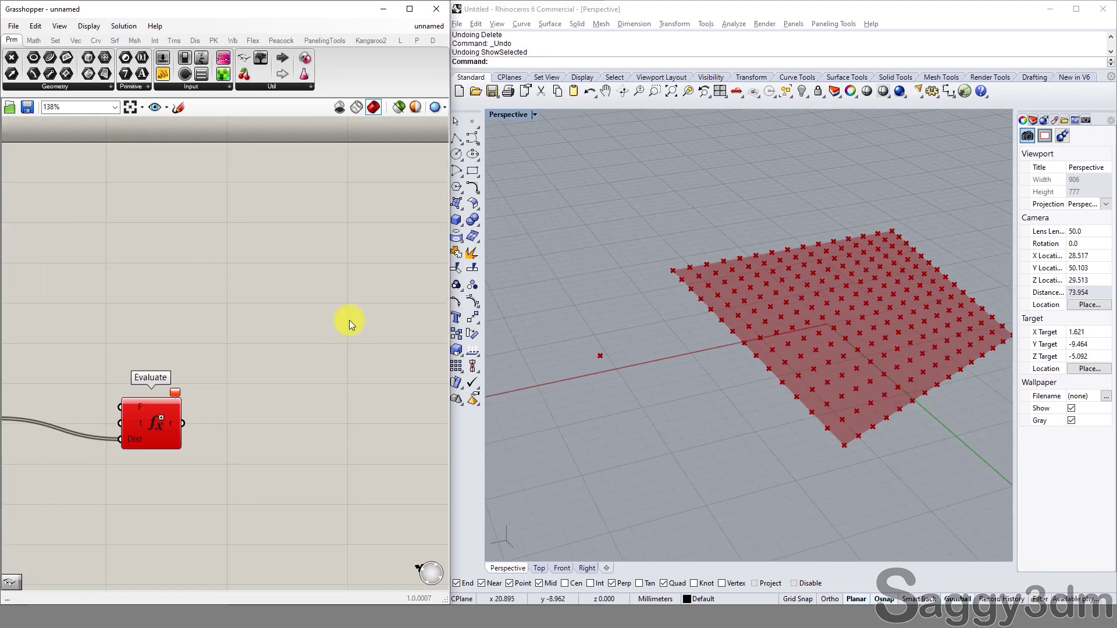
{"action": "double_click", "coordinate": [317, 250]}
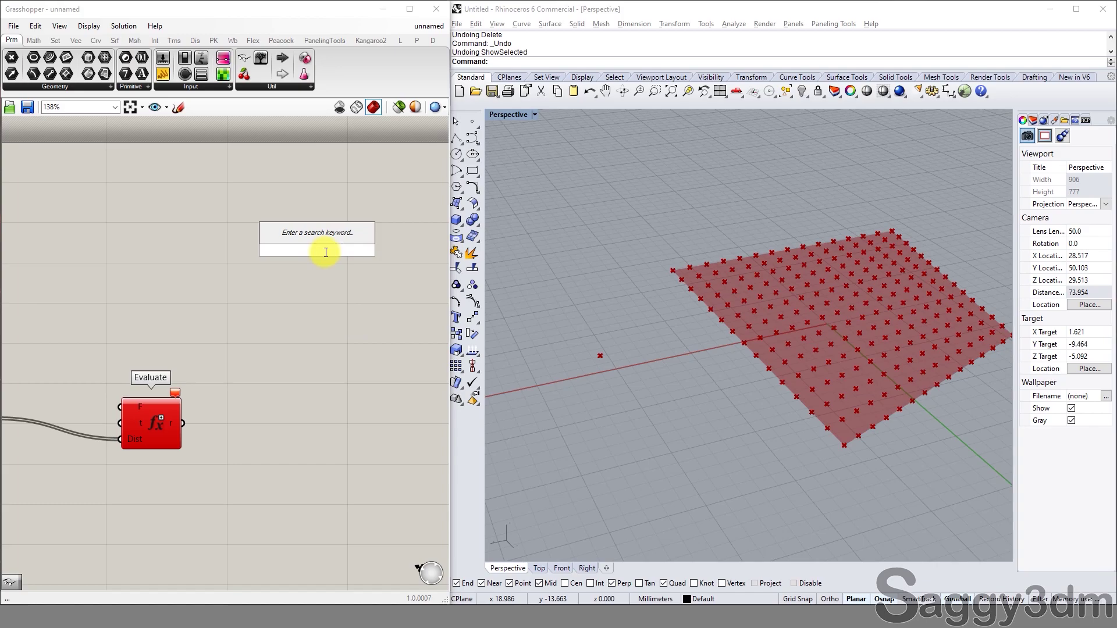
{"action": "type", "text": "move"}
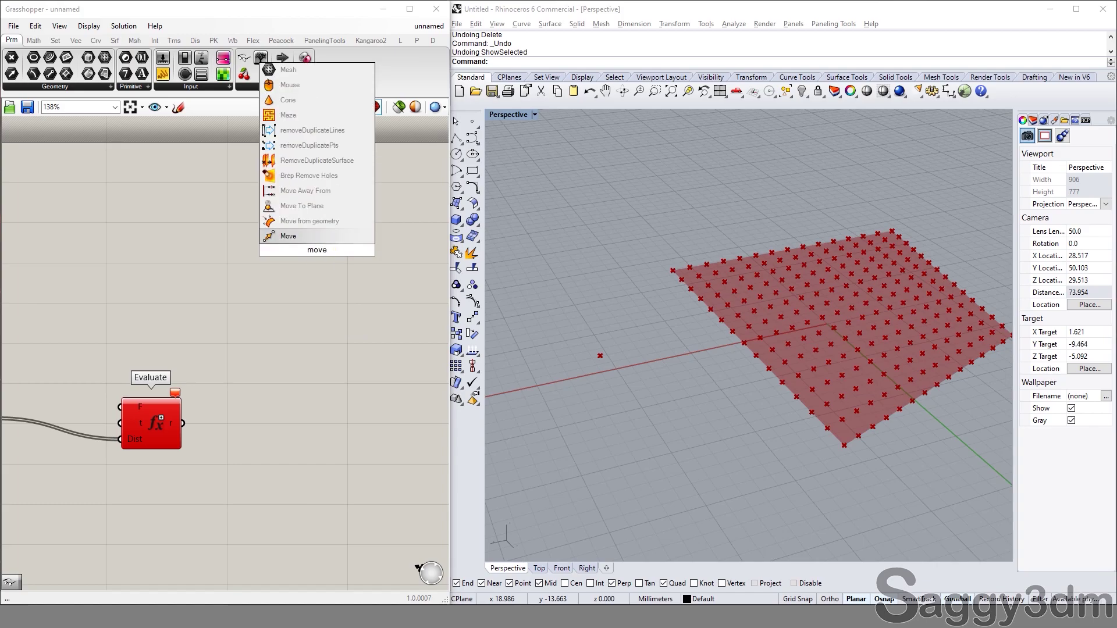
{"action": "left_click", "coordinate": [314, 236]}
{"action": "left_click_drag", "start_coordinate": [316, 266], "coordinate": [340, 280]}
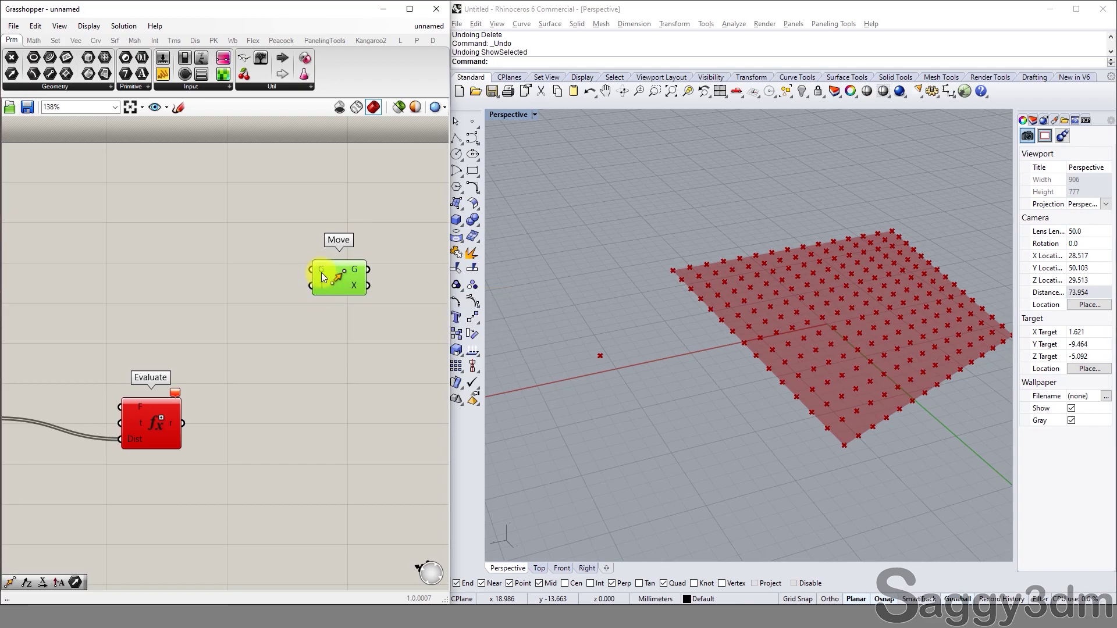
Connect Deconstruct Mesh's V output to the Move component's G input
{"action": "scroll", "coordinate": [258, 324], "scroll_direction": "down", "scroll_amount": 2}
{"action": "right_click_drag", "start_coordinate": [164, 285], "coordinate": [230, 316]}
{"action": "left_click", "coordinate": [230, 316]}
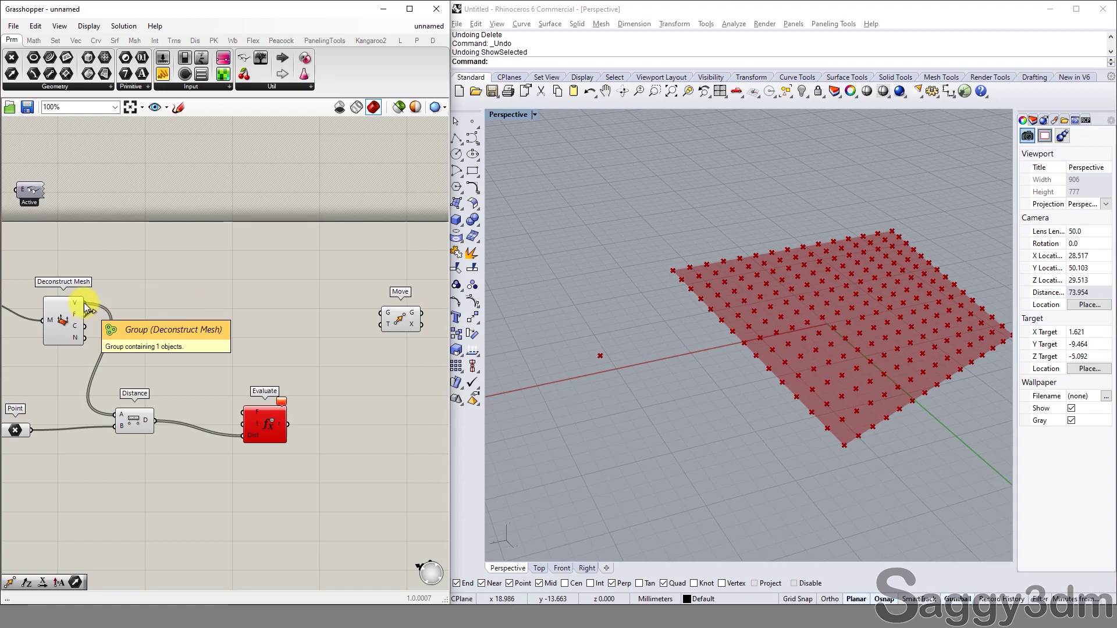
{"action": "right_click_drag", "start_coordinate": [790, 318], "coordinate": [785, 302]}
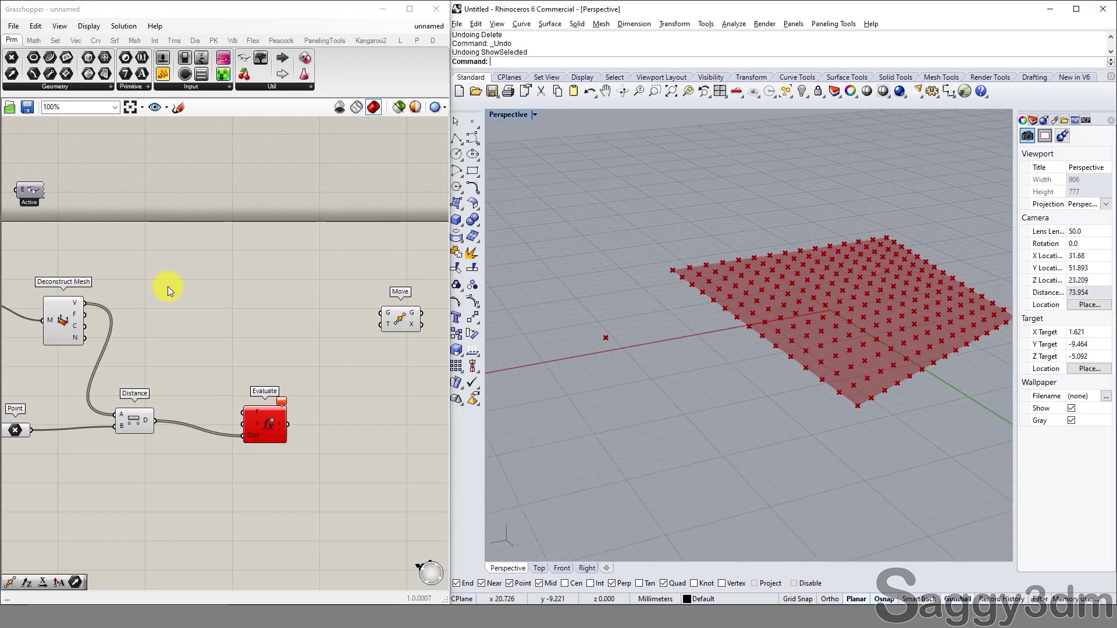
{"action": "left_click_drag", "start_coordinate": [85, 303], "coordinate": [381, 312]}
{"action": "right_click_drag", "start_coordinate": [751, 300], "coordinate": [847, 254]}
{"action": "left_click", "coordinate": [228, 321]}
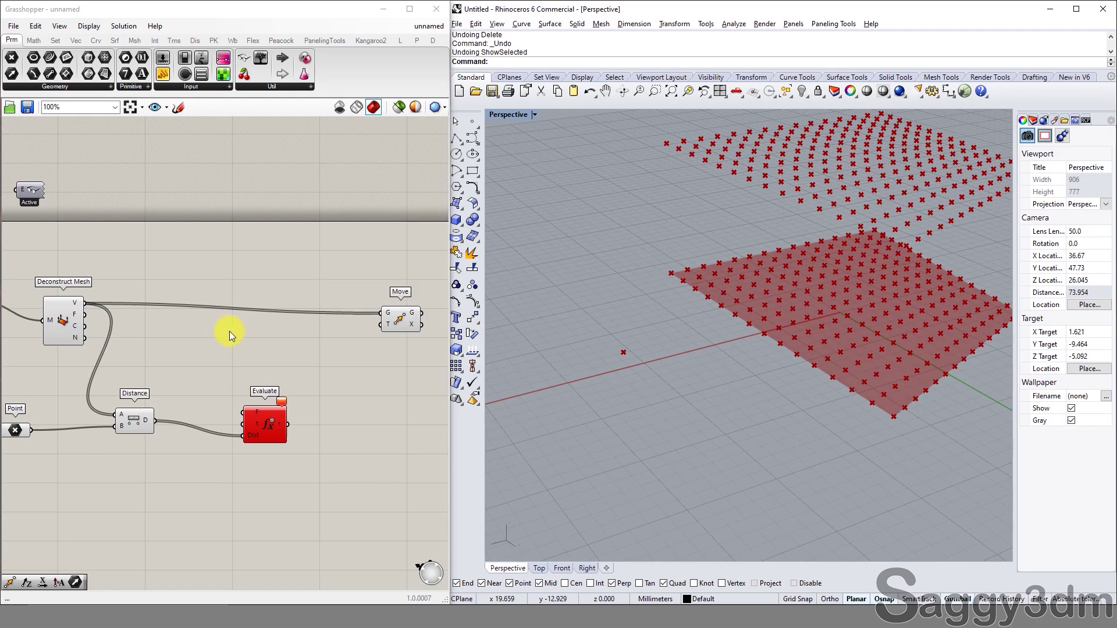
Reposition the Move and Evaluate components, spacing them apart to leave room between them
{"action": "right_click_drag", "start_coordinate": [229, 331], "coordinate": [159, 263]}
{"action": "scroll", "coordinate": [320, 271], "scroll_direction": "up", "scroll_amount": 1}
{"action": "left_click_drag", "start_coordinate": [353, 249], "coordinate": [377, 242]}
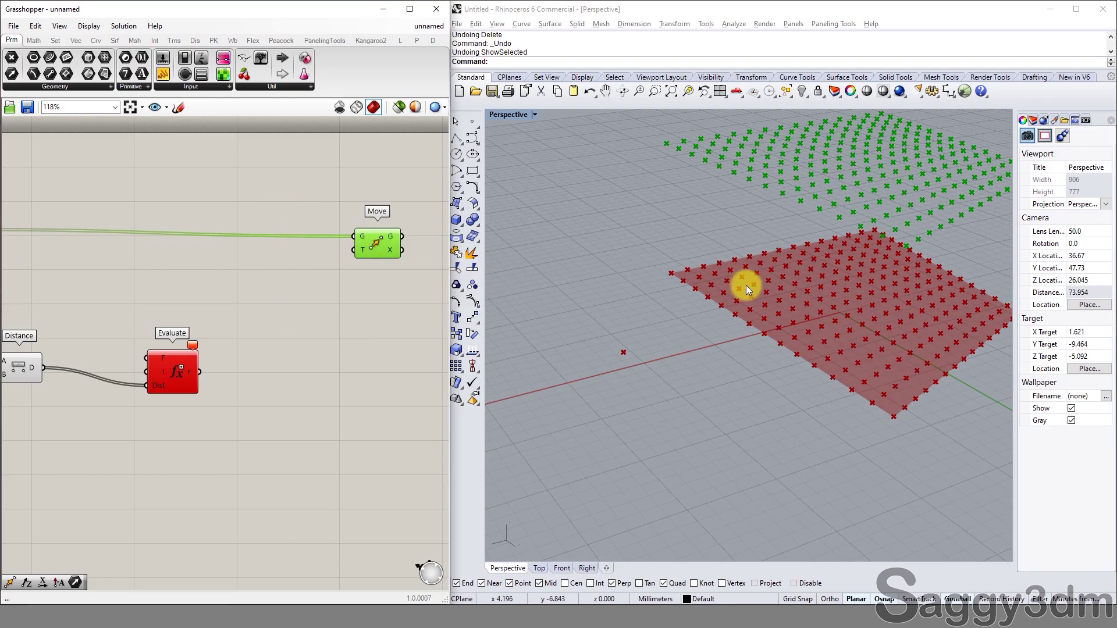
{"action": "scroll", "coordinate": [780, 326], "scroll_direction": "down", "scroll_amount": 2}
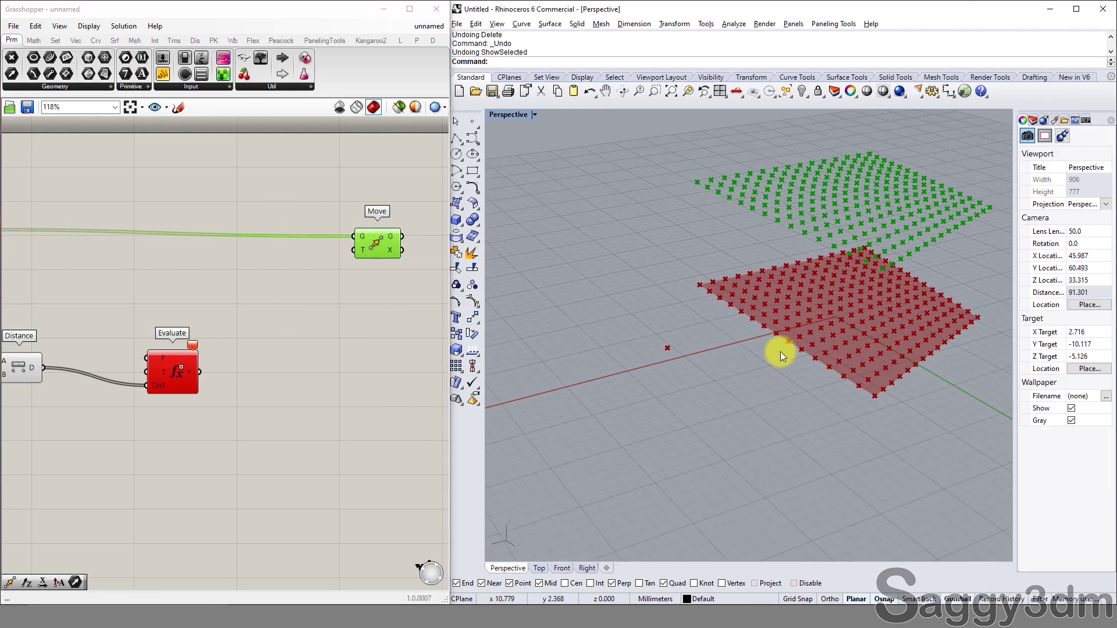
{"action": "left_click", "coordinate": [406, 332]}
{"action": "right_click_drag", "start_coordinate": [766, 328], "coordinate": [727, 331]}
{"action": "left_click_drag", "start_coordinate": [167, 379], "coordinate": [158, 388]}
{"action": "left_click", "coordinate": [270, 366]}
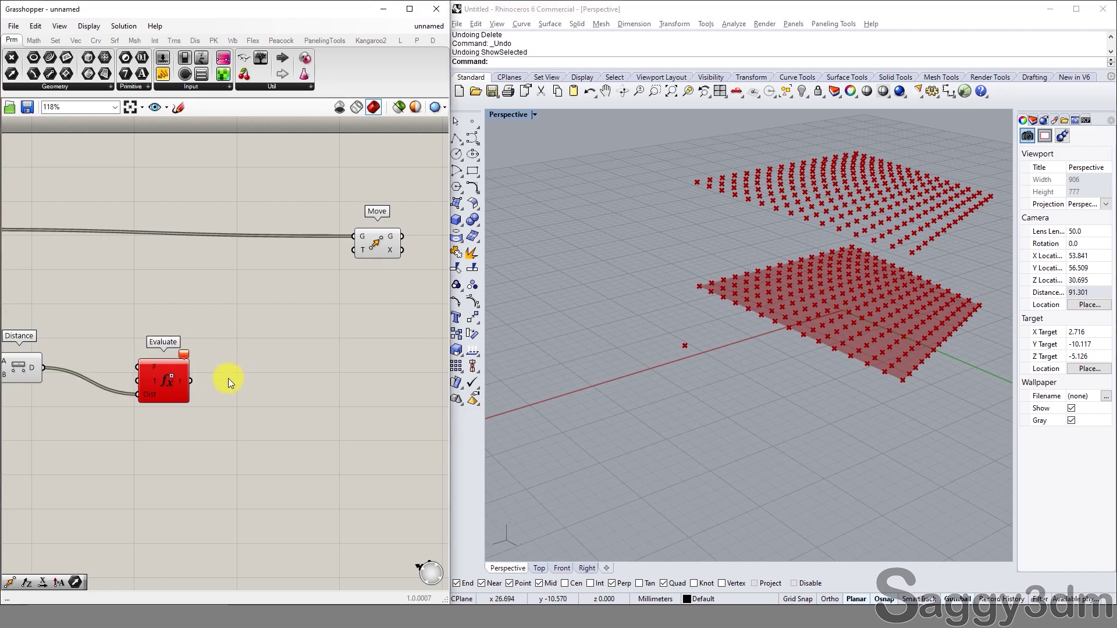
Add an Amplitude component and place it between Evaluate and Move
{"action": "mouse_move", "coordinate": [180, 381]}
{"action": "double_click", "coordinate": [295, 337]}
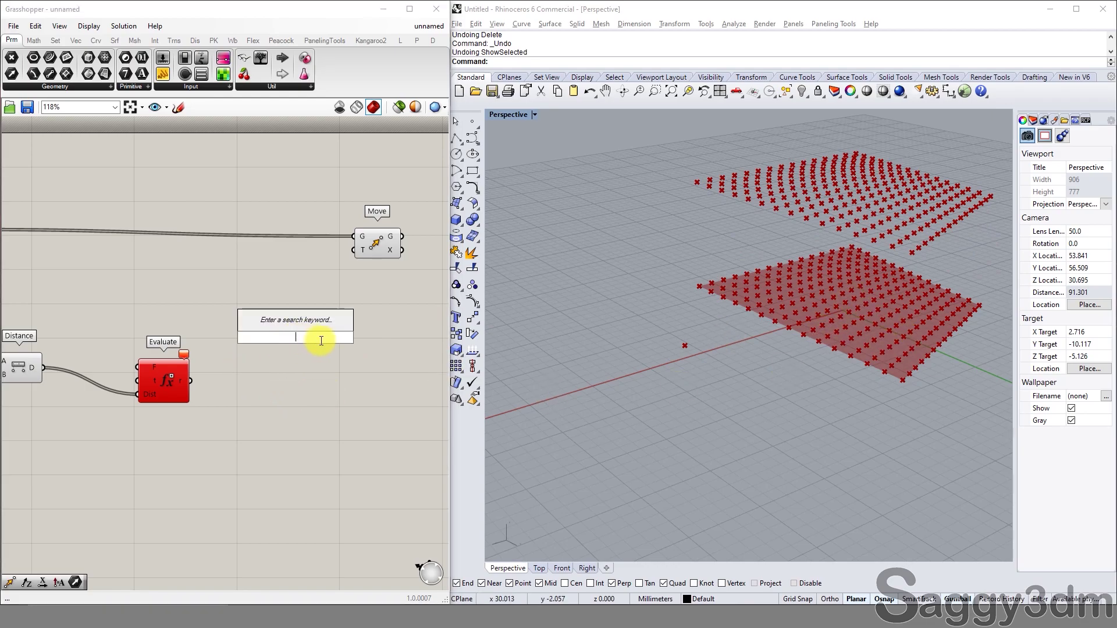
{"action": "type", "text": "ampl"}
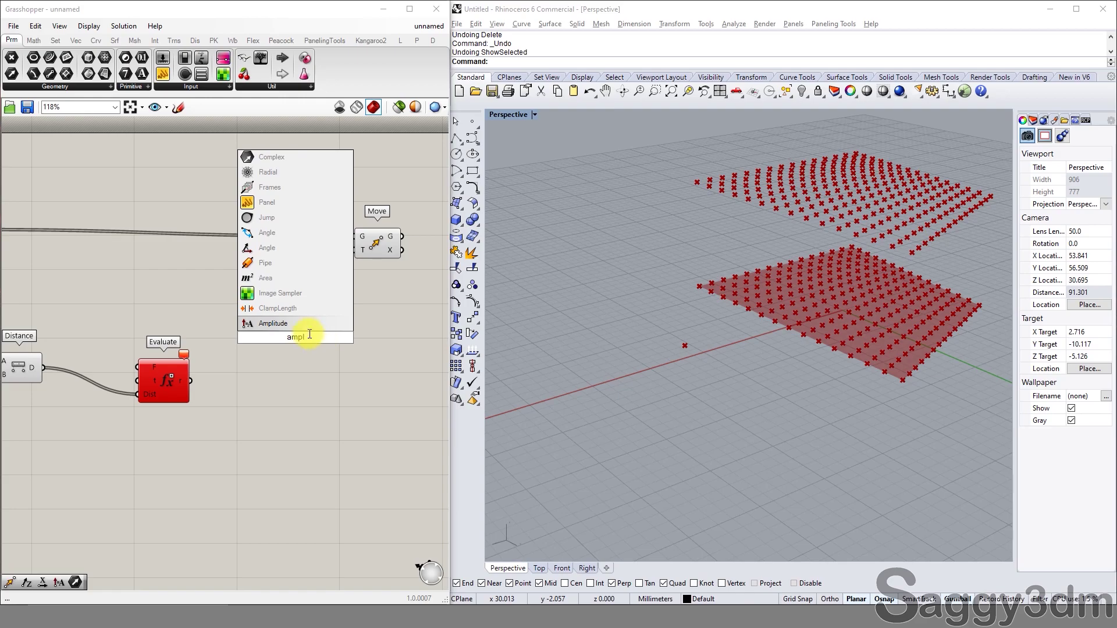
{"action": "left_click", "coordinate": [296, 326]}
{"action": "left_click_drag", "start_coordinate": [303, 347], "coordinate": [296, 322]}
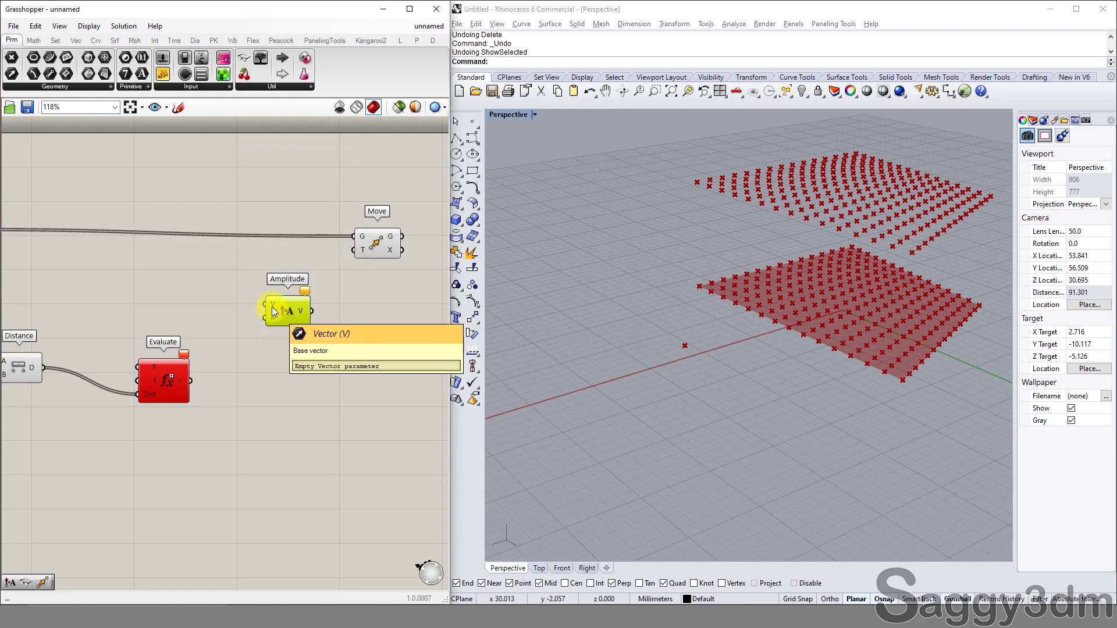
Draw a solid sphere in the Rhino Perspective viewport, in front of the mesh near the red axis
{"action": "right_click_drag", "start_coordinate": [72, 289], "coordinate": [200, 294]}
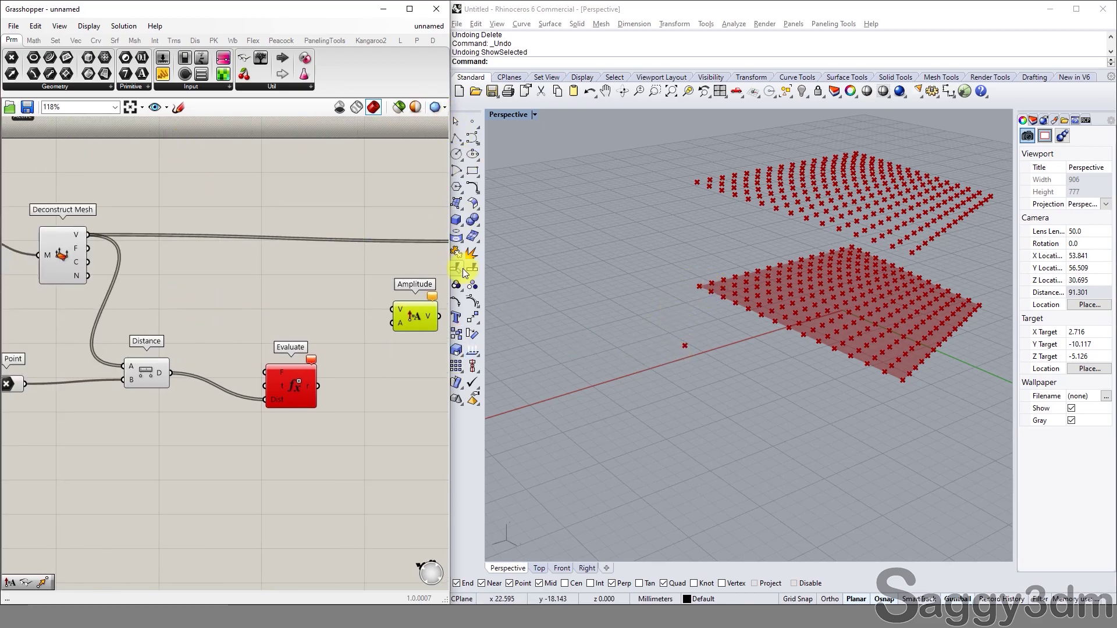
{"action": "left_click", "coordinate": [463, 228]}
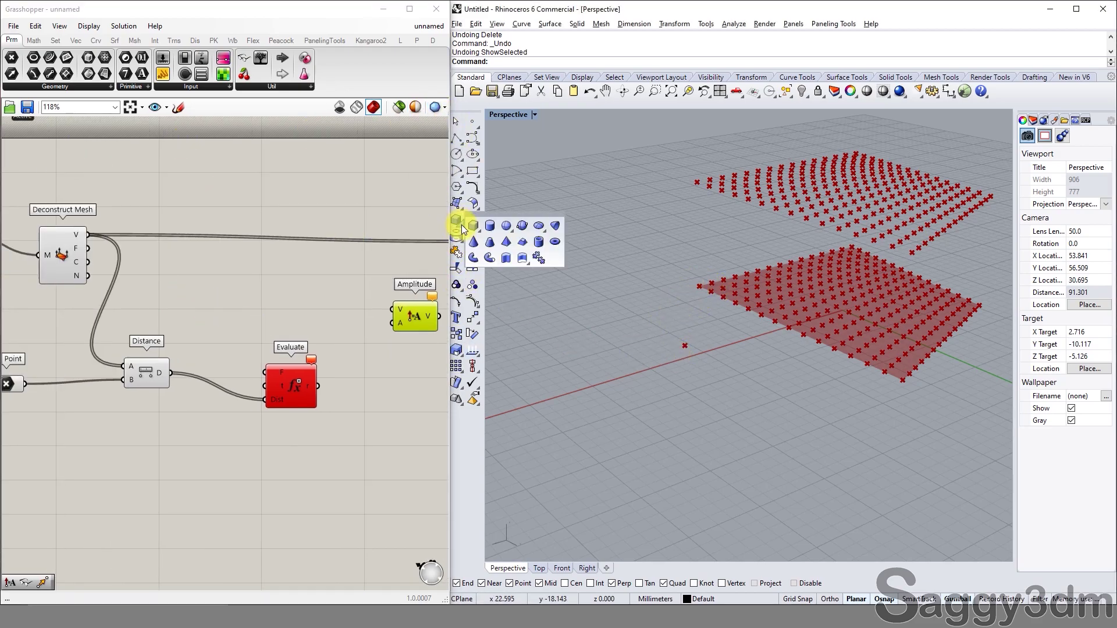
{"action": "left_click", "coordinate": [506, 226]}
{"action": "left_click", "coordinate": [618, 366]}
{"action": "left_click", "coordinate": [633, 386]}
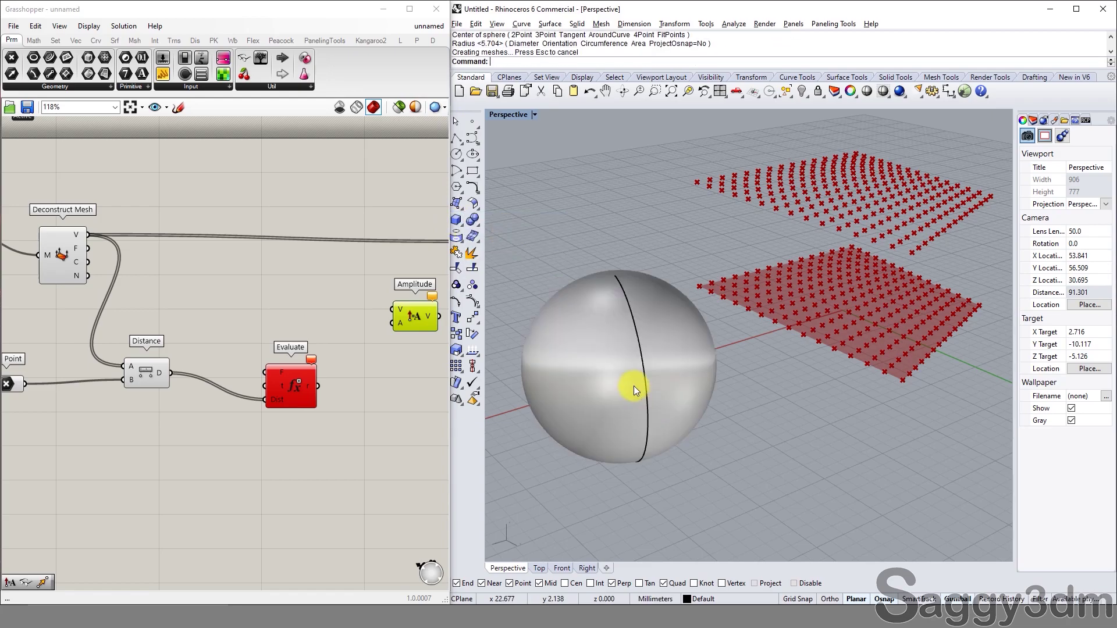
Display the sphere's surface normals with the Dir command, and delete the sphere once they have been examined
{"action": "left_click", "coordinate": [633, 386]}
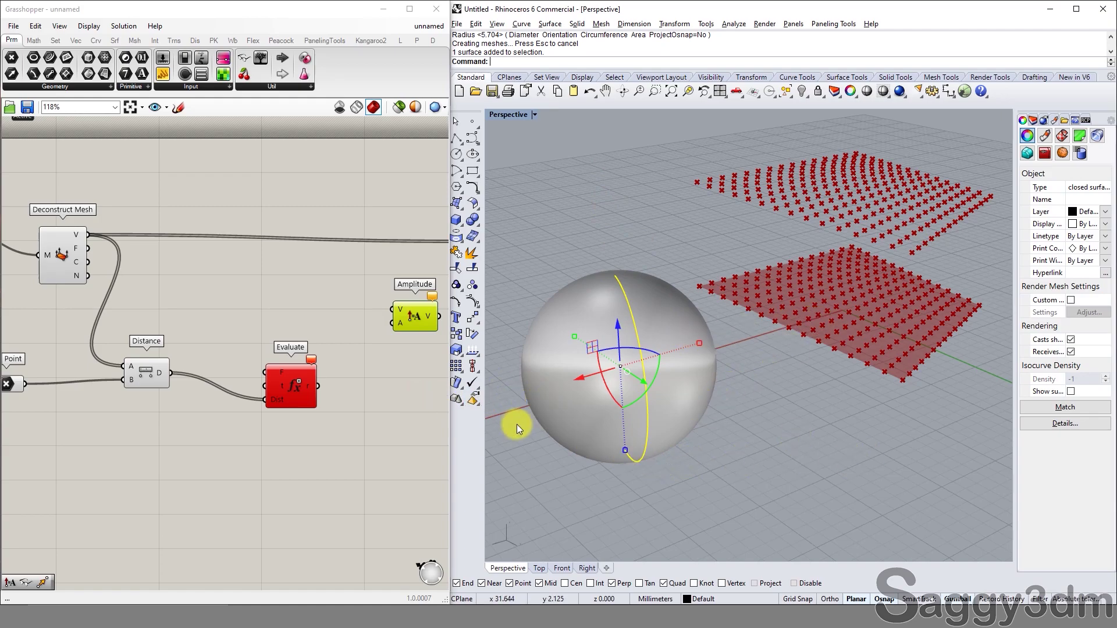
{"action": "type", "text": "Dir"}
{"action": "key", "text": "Return"}
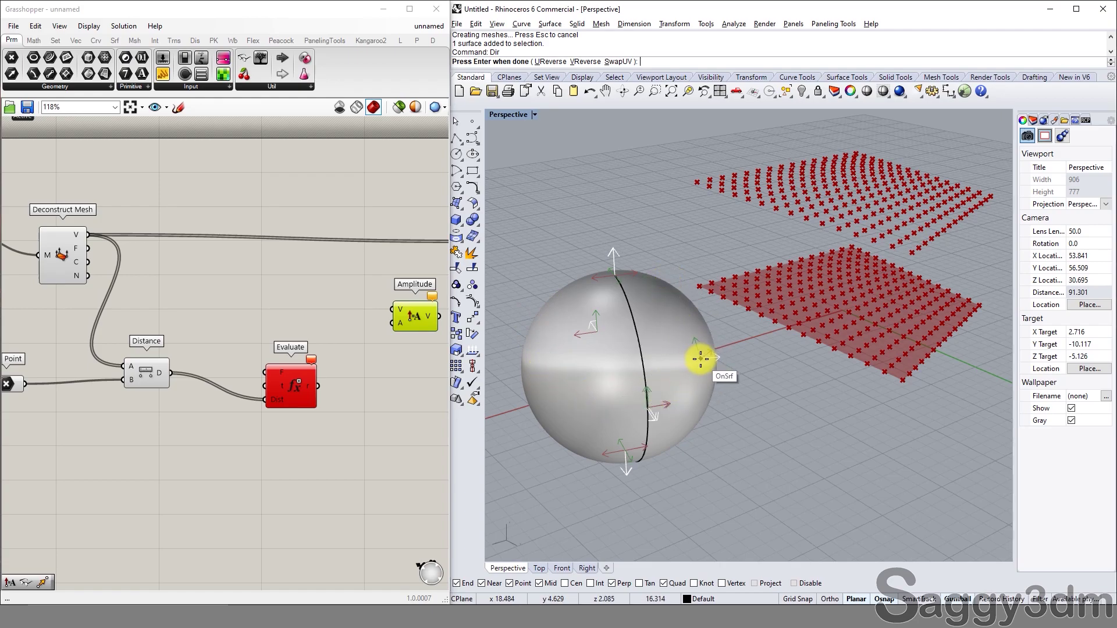
{"action": "key", "text": "Return"}
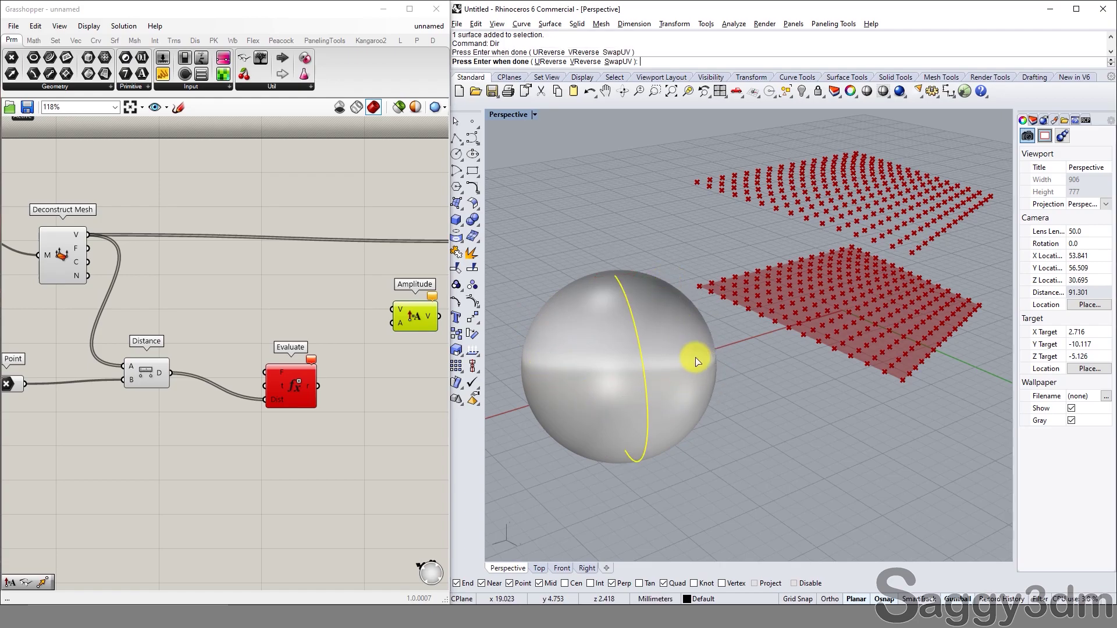
{"action": "key", "text": "Delete"}
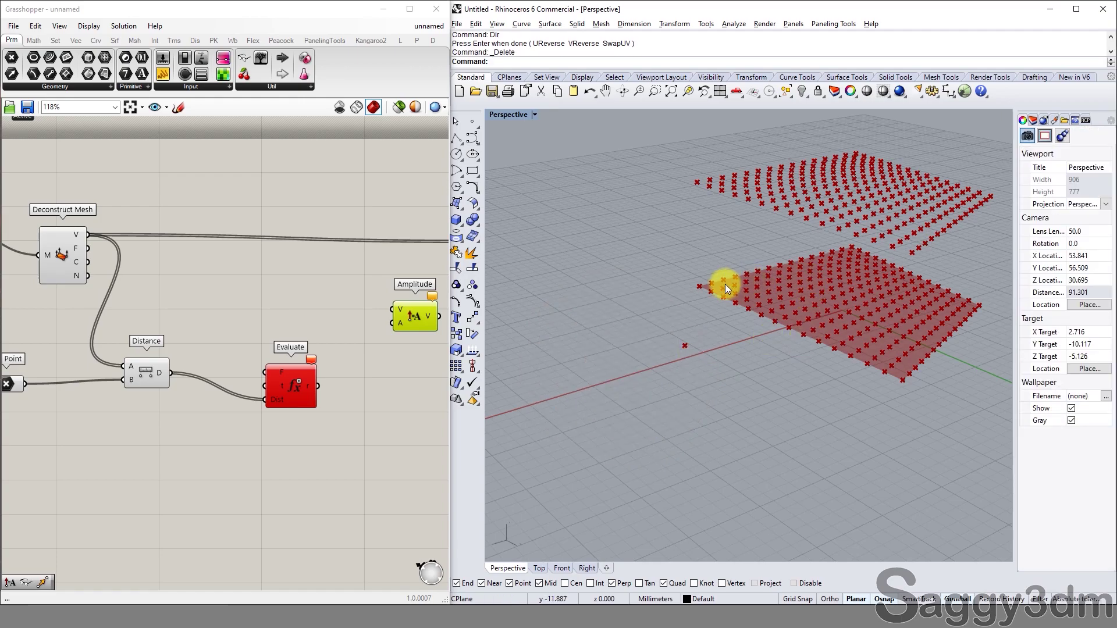
Bring the hidden base surface back into view with the SS (ShowSelected) command
{"action": "type", "text": "SS"}
{"action": "key", "text": "Return"}
{"action": "left_click", "coordinate": [648, 291]}
{"action": "key", "text": "Return"}
{"action": "left_click", "coordinate": [727, 292]}
{"action": "key", "text": "Return"}
Turn on the base surface's control points and pull the corner point nearest the picked point vertically downward
{"action": "left_click", "coordinate": [727, 290]}
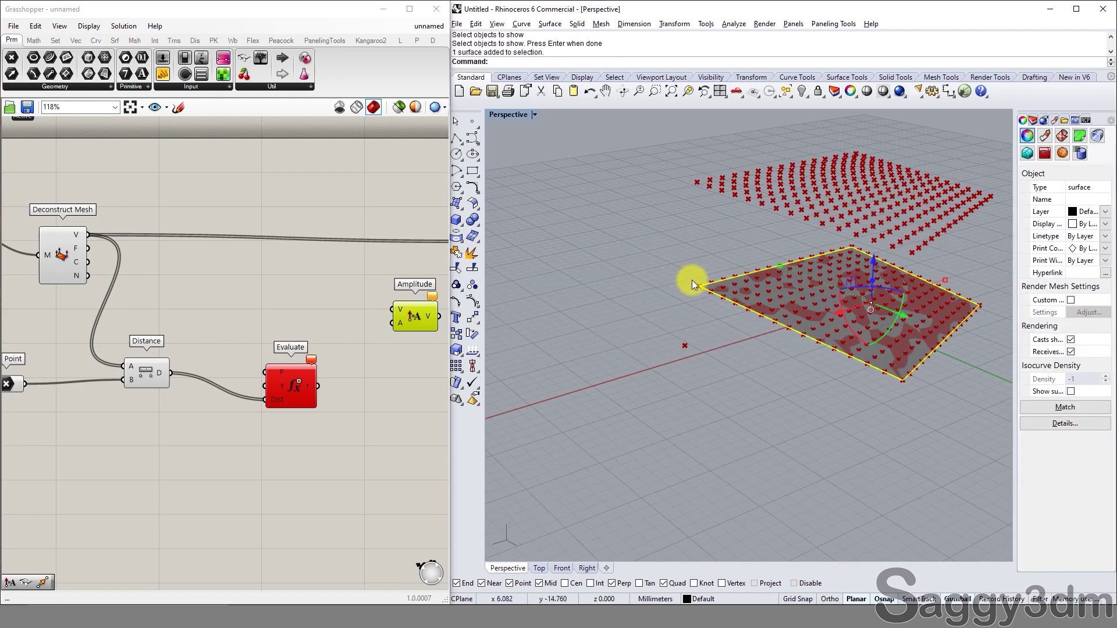
{"action": "key", "text": "F10"}
{"action": "left_click", "coordinate": [698, 286]}
{"action": "left_click_drag", "start_coordinate": [701, 246], "coordinate": [707, 334]}
{"action": "right_click_drag", "start_coordinate": [616, 310], "coordinate": [798, 313]}
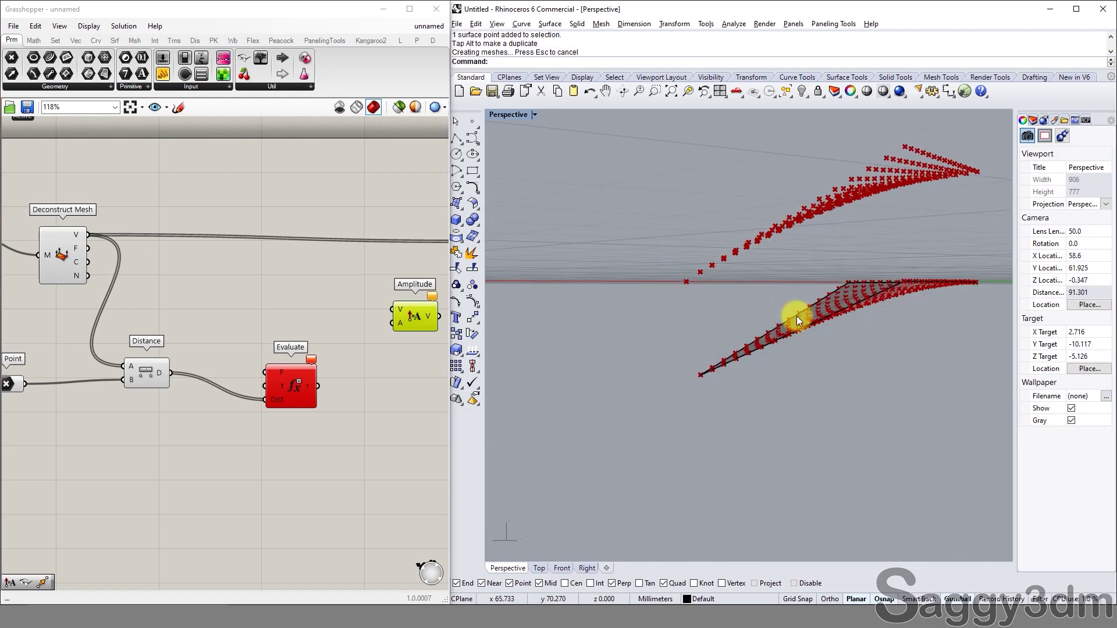
{"action": "right_click_drag", "start_coordinate": [707, 301], "coordinate": [840, 371]}
Hide the reshaped base surface in Rhino
{"action": "left_click", "coordinate": [801, 353]}
{"action": "type", "text": "h"}
{"action": "key", "text": "Return"}
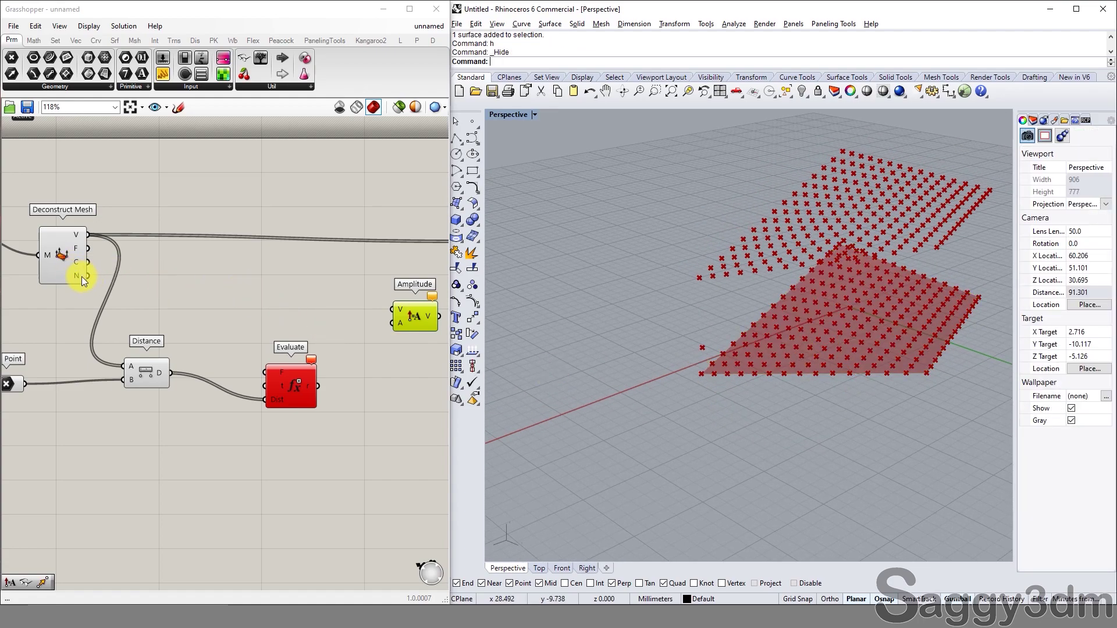
Connect Deconstruct Mesh's N output to the Amplitude component's V input
{"action": "left_click_drag", "start_coordinate": [87, 276], "coordinate": [389, 312]}
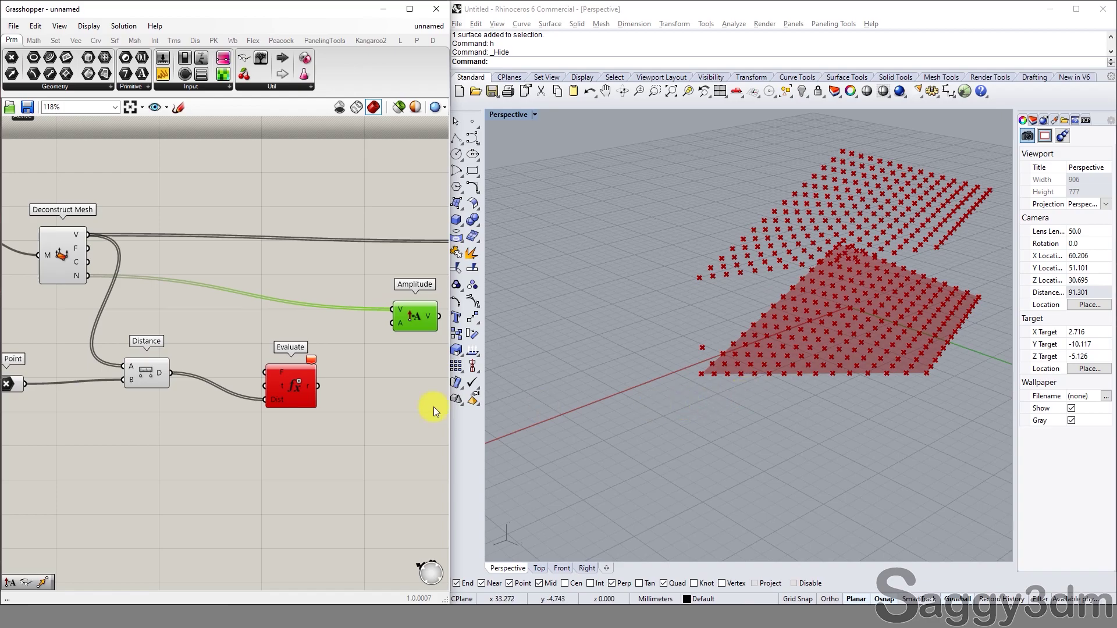
{"action": "scroll", "coordinate": [139, 389], "scroll_direction": "down", "scroll_amount": 4}
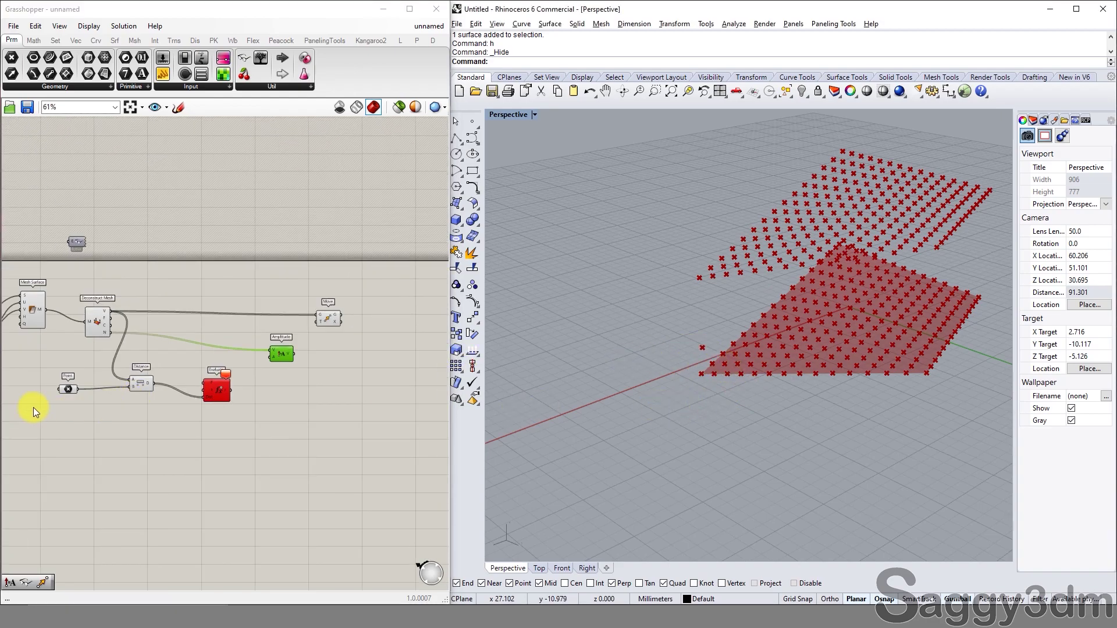
Move the Point parameter's point about 6.9 mm along the X axis, away from the mesh corner
{"action": "scroll", "coordinate": [51, 396], "scroll_direction": "up", "scroll_amount": 4}
{"action": "left_click", "coordinate": [93, 380]}
{"action": "left_click_drag", "start_coordinate": [686, 354], "coordinate": [609, 381]}
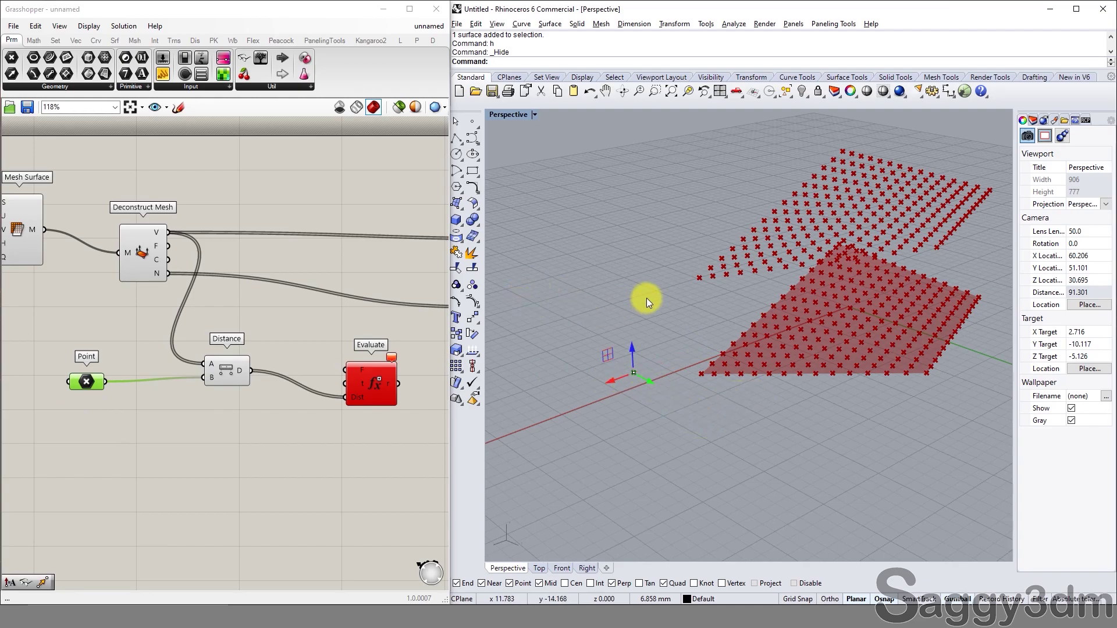
{"action": "scroll", "coordinate": [294, 363], "scroll_direction": "down", "scroll_amount": 2}
{"action": "scroll", "coordinate": [694, 391], "scroll_direction": "up", "scroll_amount": 4}
{"action": "right_click_drag", "start_coordinate": [694, 391], "coordinate": [682, 319]}
{"action": "left_click", "coordinate": [239, 413]}
Connect Evaluate's r output to Amplitude's A input, and Amplitude's V output to Move's T input
{"action": "right_click_drag", "start_coordinate": [340, 411], "coordinate": [219, 411]}
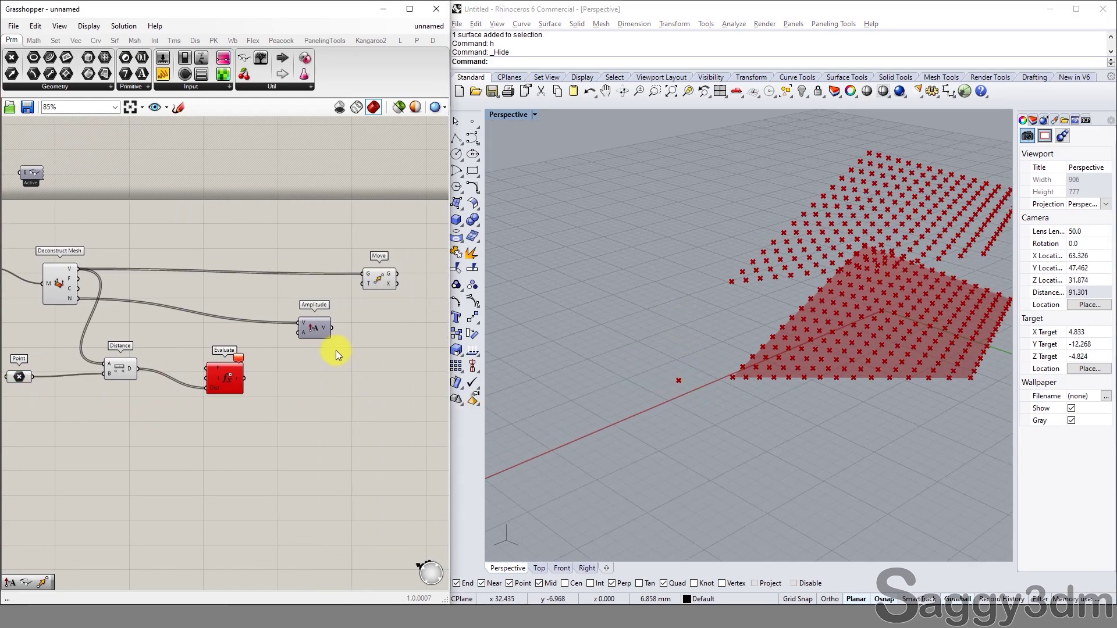
{"action": "scroll", "coordinate": [312, 331], "scroll_direction": "up", "scroll_amount": 3}
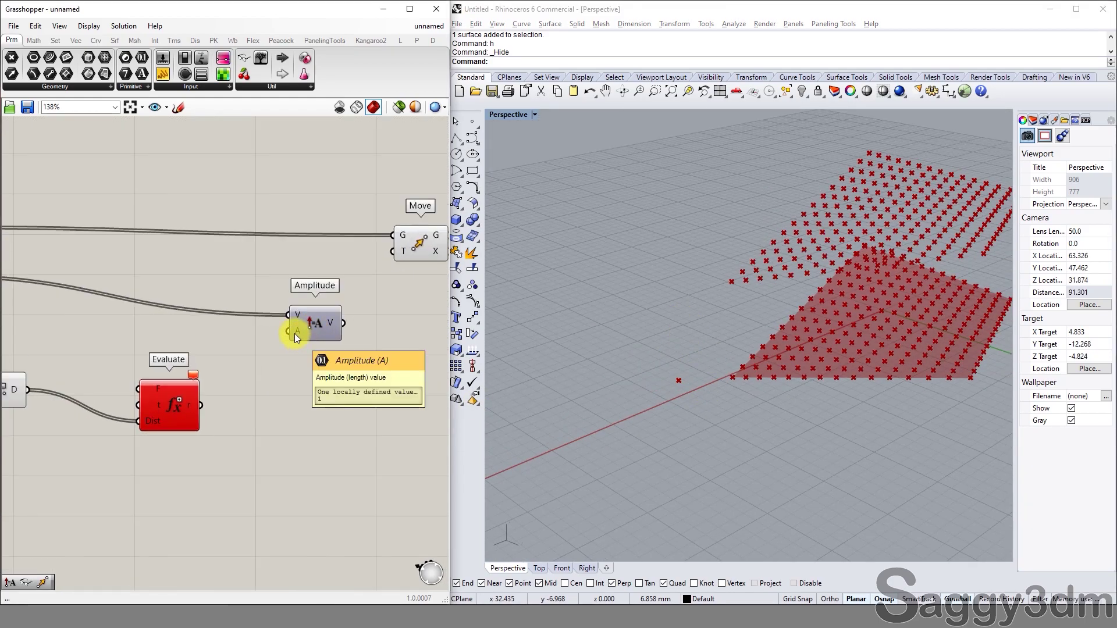
{"action": "left_click_drag", "start_coordinate": [202, 406], "coordinate": [288, 340]}
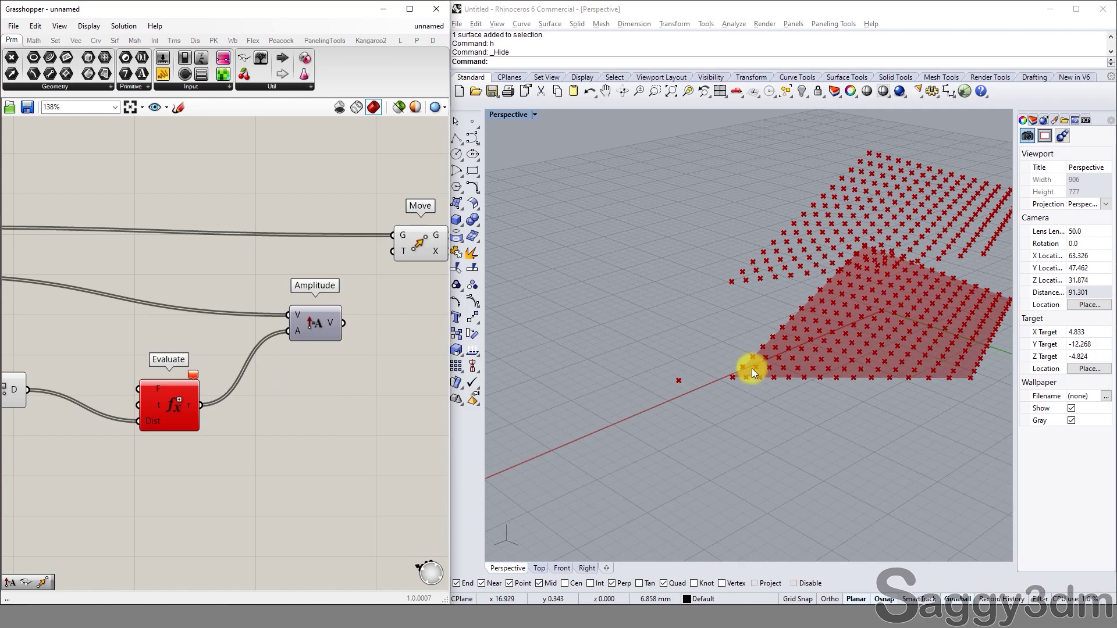
{"action": "right_click_drag", "start_coordinate": [342, 341], "coordinate": [277, 402]}
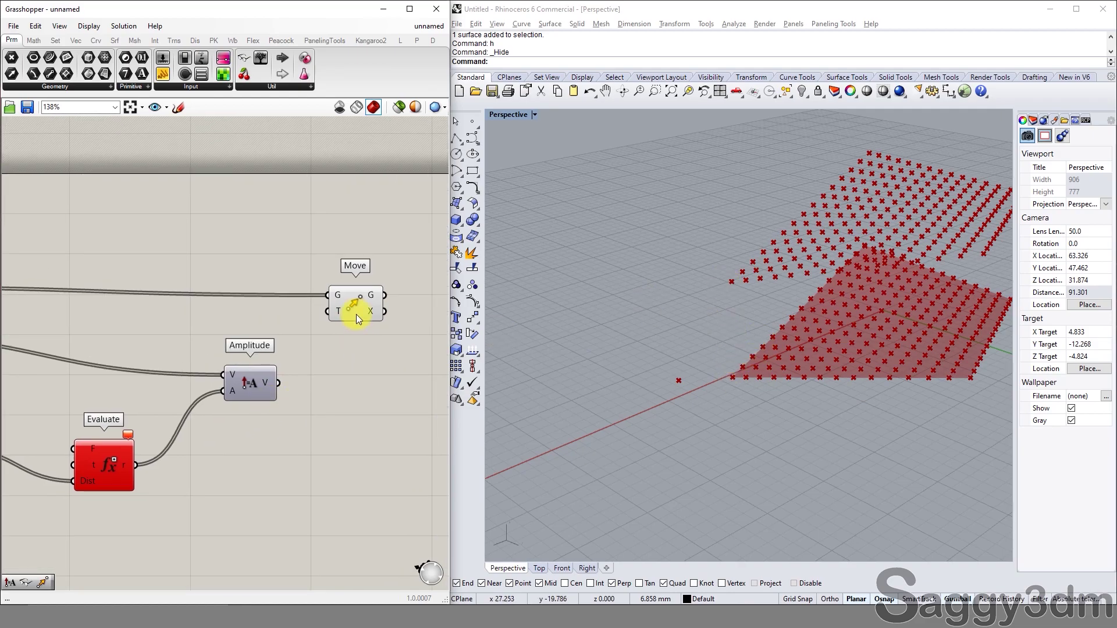
{"action": "left_click_drag", "start_coordinate": [281, 385], "coordinate": [328, 311]}
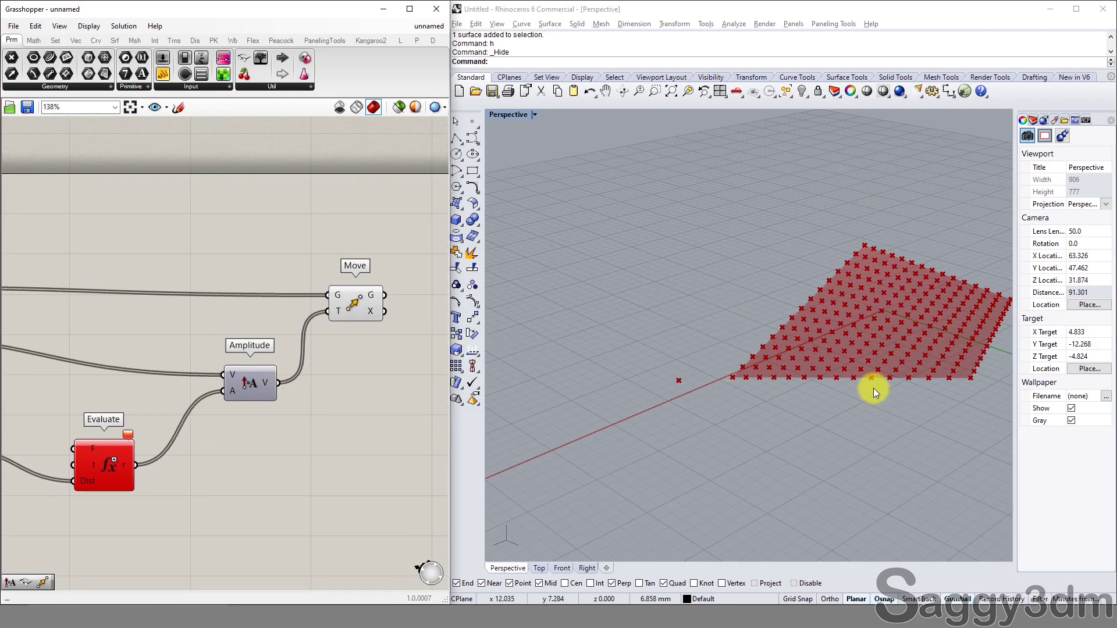
Examine the mesh vertices in the viewport and the Point, Distance and Evaluate chain in the definition
{"action": "scroll", "coordinate": [727, 358], "scroll_direction": "down", "scroll_amount": 2}
{"action": "scroll", "coordinate": [724, 351], "scroll_direction": "up", "scroll_amount": 2}
{"action": "scroll", "coordinate": [371, 388], "scroll_direction": "down", "scroll_amount": 2}
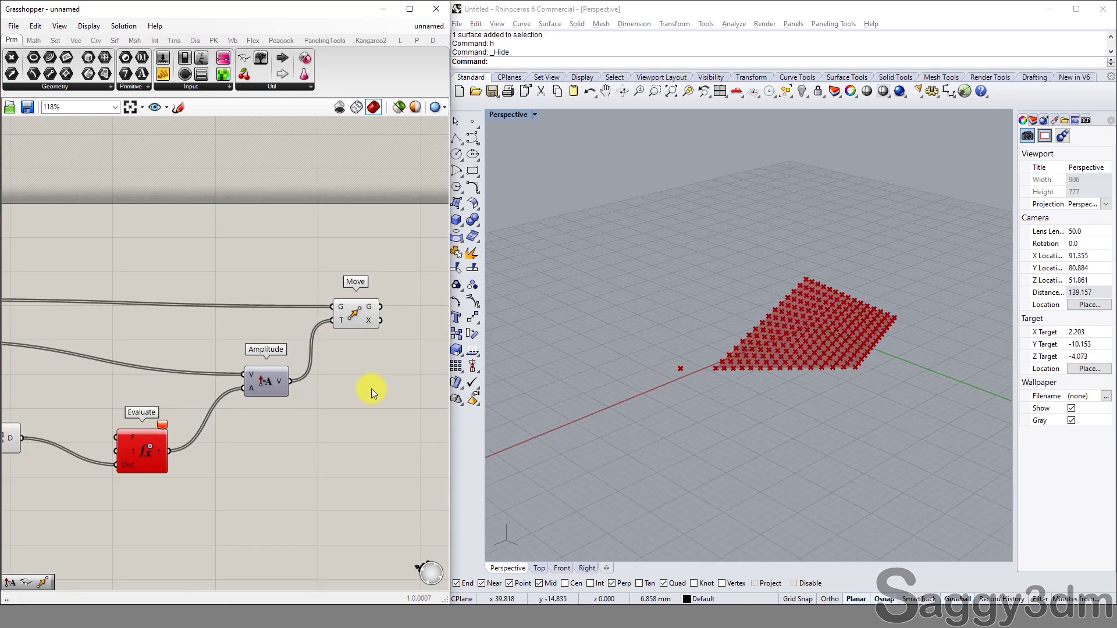
{"action": "scroll", "coordinate": [810, 329], "scroll_direction": "up", "scroll_amount": 3}
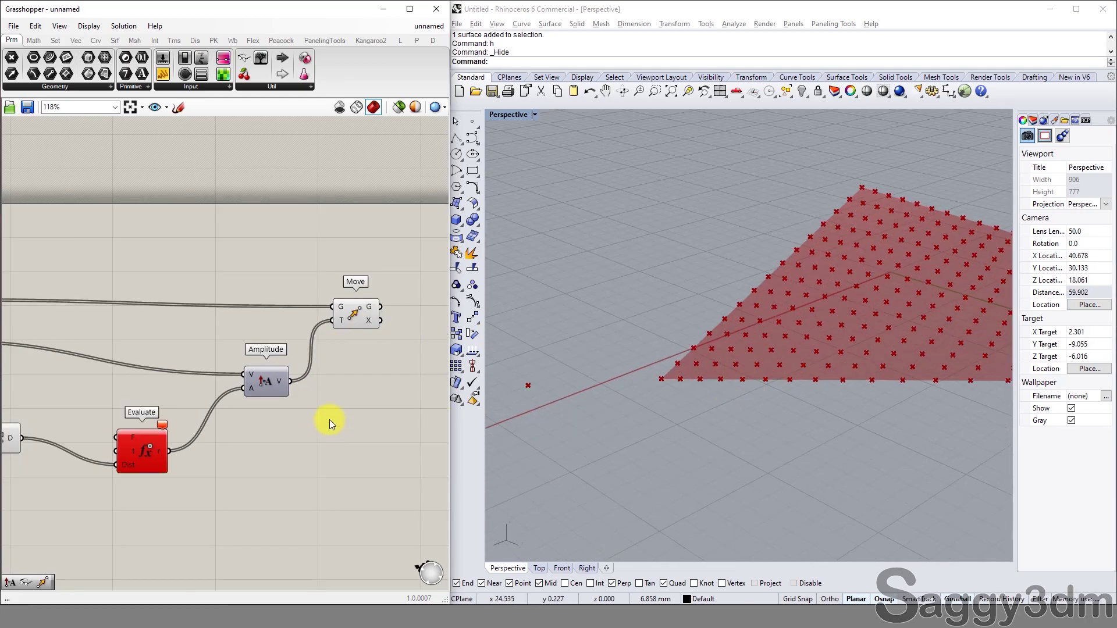
{"action": "scroll", "coordinate": [105, 447], "scroll_direction": "down", "scroll_amount": 3}
{"action": "right_click_drag", "start_coordinate": [105, 446], "coordinate": [275, 407]}
{"action": "scroll", "coordinate": [128, 403], "scroll_direction": "up", "scroll_amount": 3}
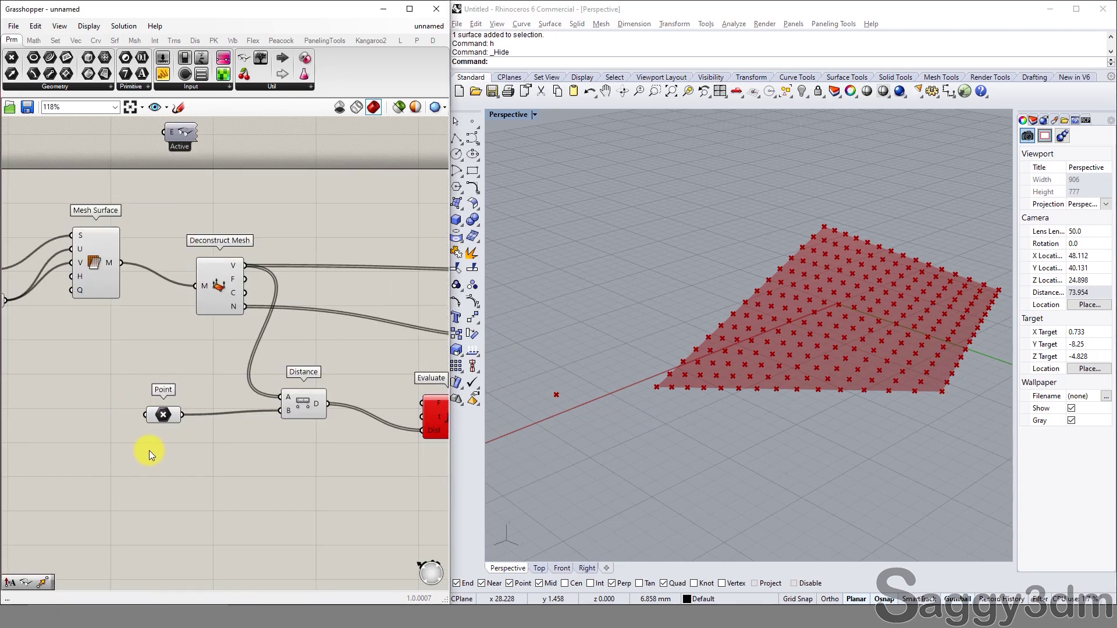
{"action": "scroll", "coordinate": [321, 397], "scroll_direction": "down", "scroll_amount": 2}
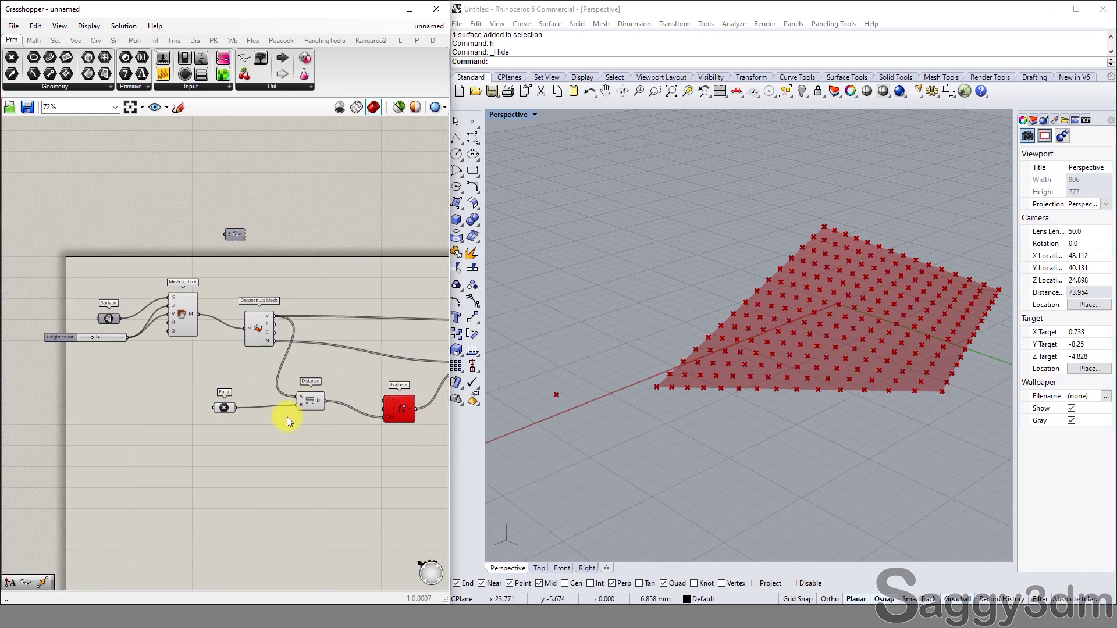
{"action": "scroll", "coordinate": [287, 417], "scroll_direction": "down", "scroll_amount": 1}
{"action": "scroll", "coordinate": [279, 414], "scroll_direction": "up", "scroll_amount": 4}
{"action": "right_click_drag", "start_coordinate": [270, 394], "coordinate": [266, 369]}
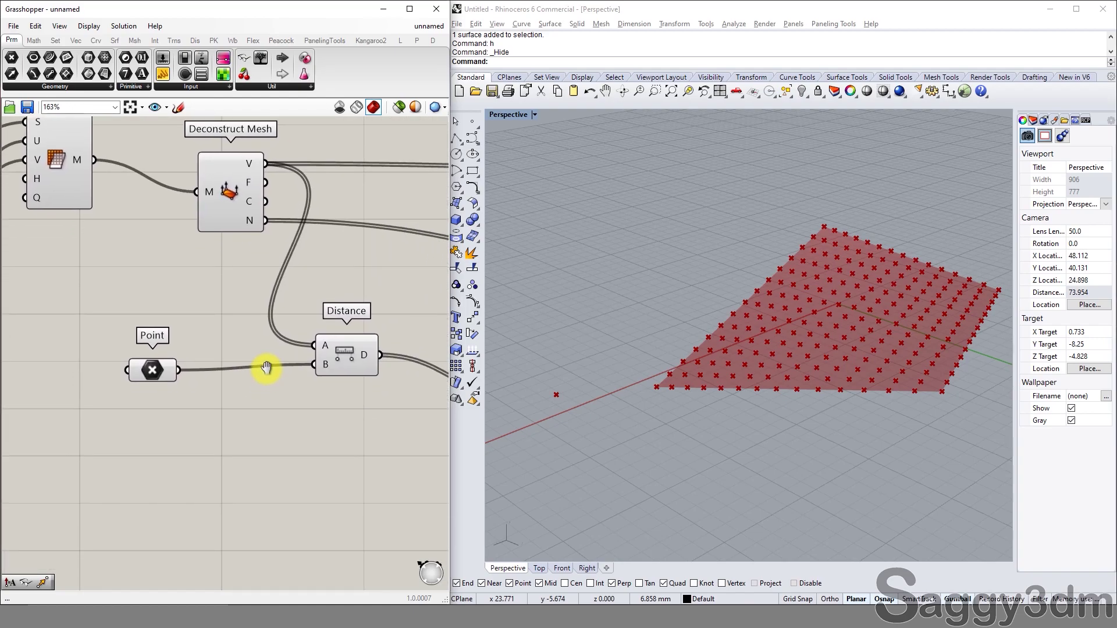
{"action": "right_click_drag", "start_coordinate": [266, 369], "coordinate": [231, 367]}
{"action": "scroll", "coordinate": [257, 431], "scroll_direction": "down", "scroll_amount": 2}
{"action": "right_click_drag", "start_coordinate": [257, 431], "coordinate": [239, 393]}
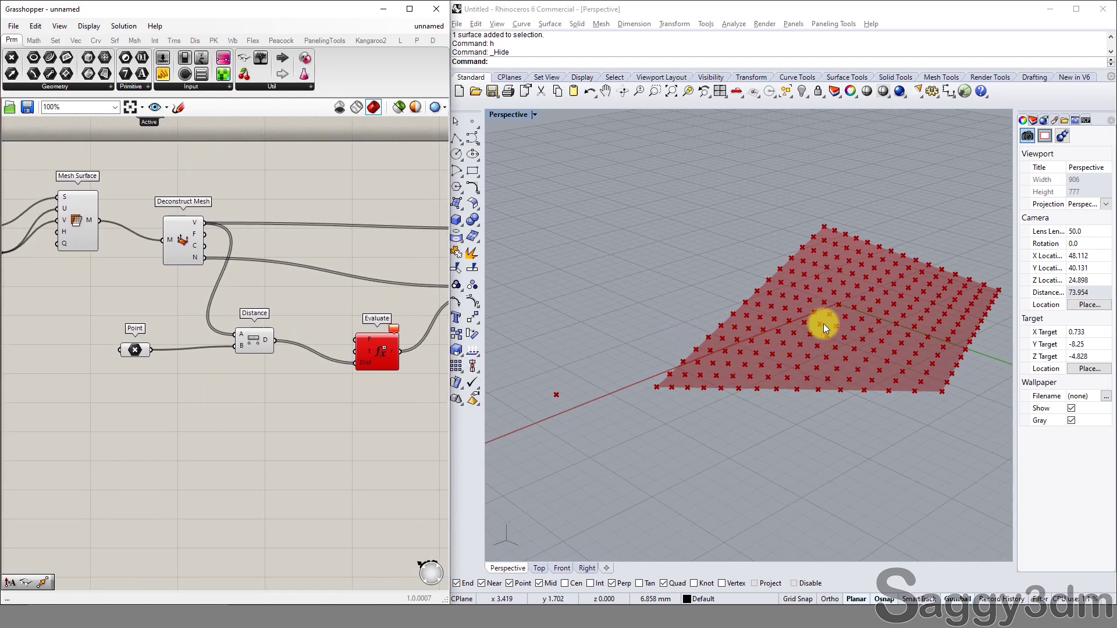
Add a Mass Addition component and place it below the Distance component
{"action": "scroll", "coordinate": [277, 410], "scroll_direction": "up", "scroll_amount": 1}
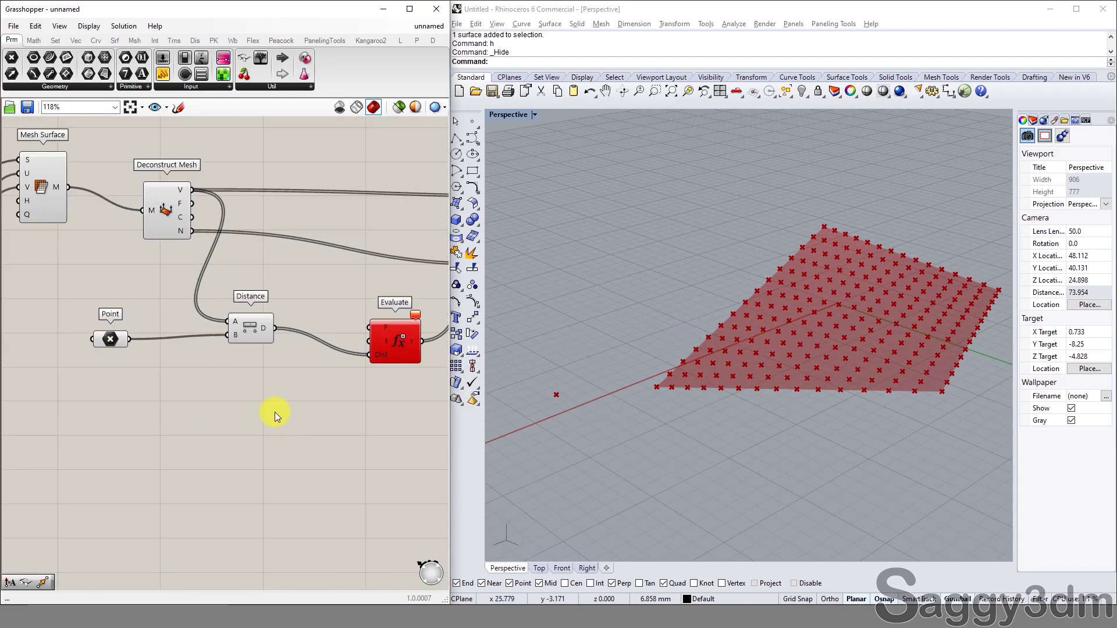
{"action": "scroll", "coordinate": [360, 343], "scroll_direction": "up", "scroll_amount": 1}
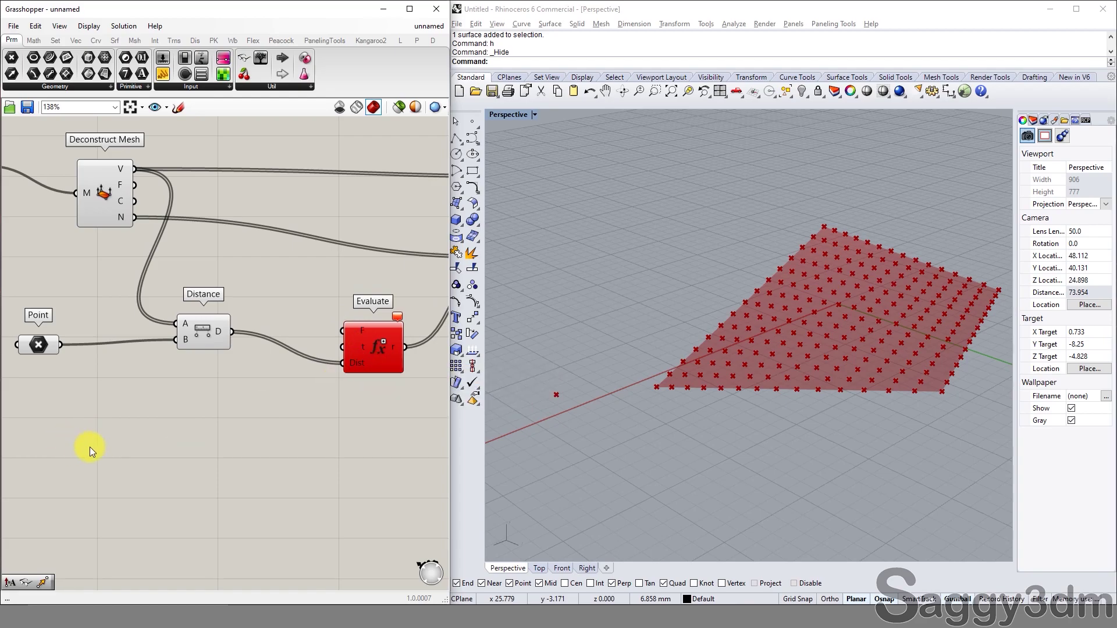
{"action": "double_click", "coordinate": [102, 437]}
{"action": "type", "text": "mass"}
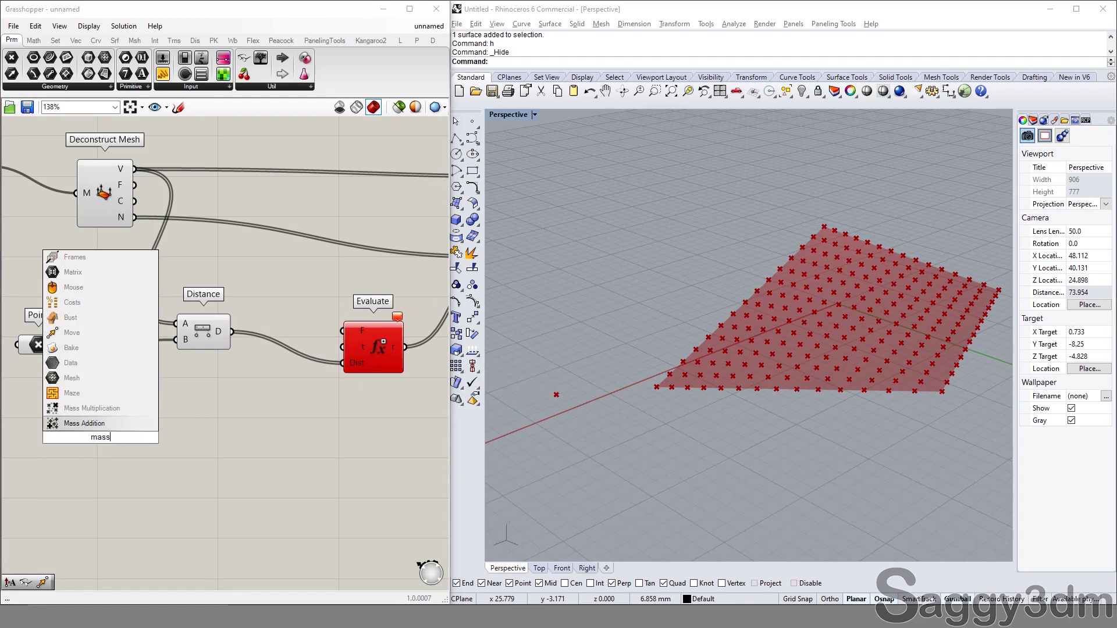
{"action": "left_click", "coordinate": [99, 425]}
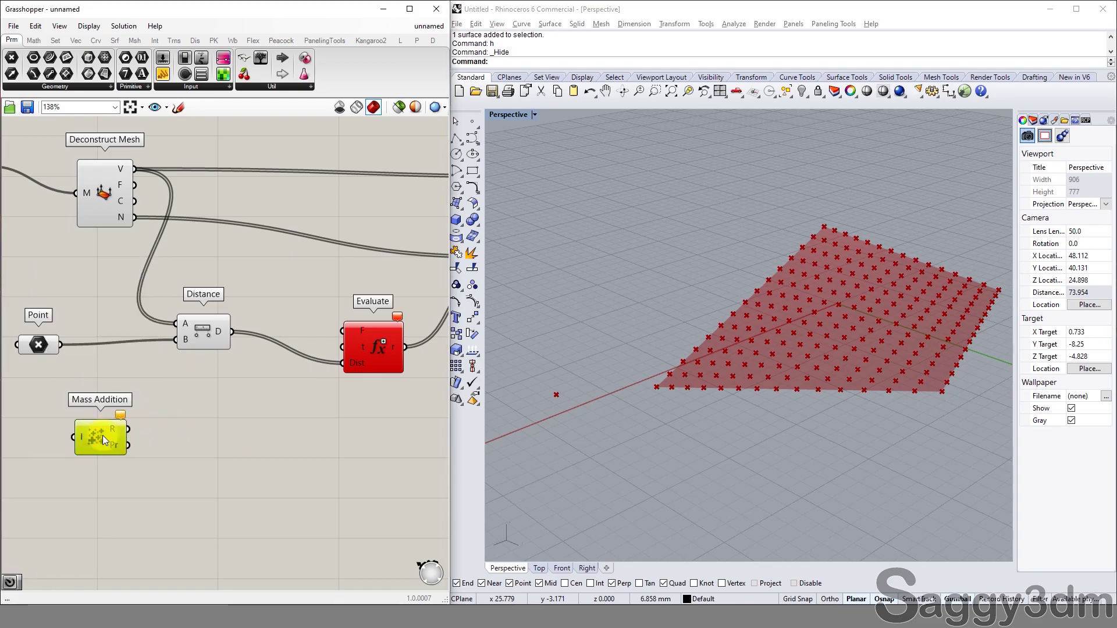
{"action": "left_click_drag", "start_coordinate": [103, 435], "coordinate": [176, 420]}
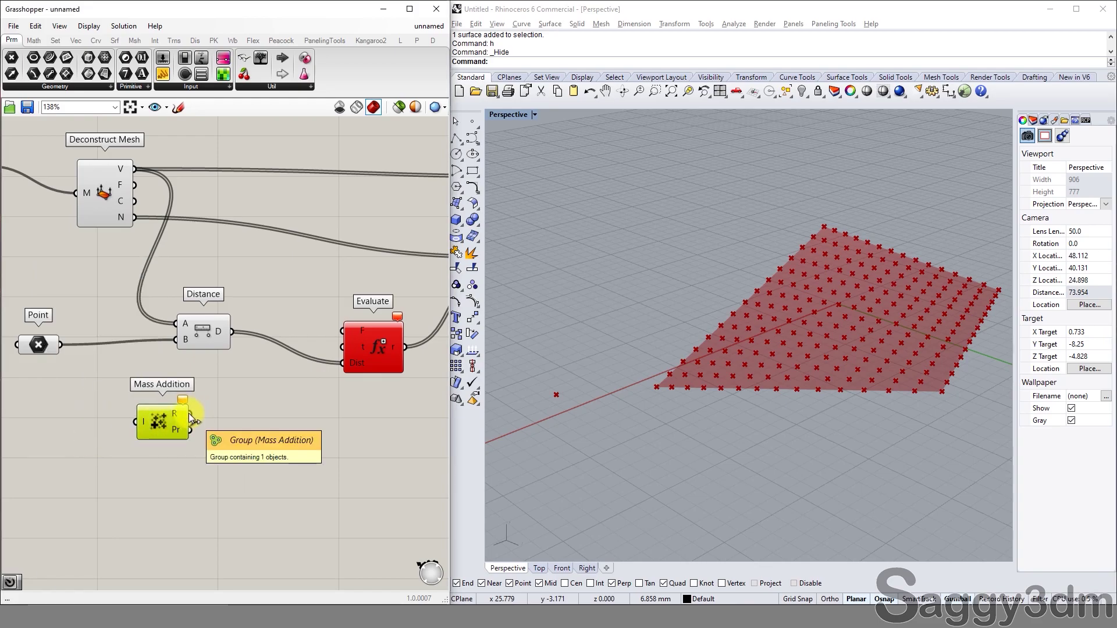
Connect Mass Addition's R output to Evaluate's t input
{"action": "left_click_drag", "start_coordinate": [190, 415], "coordinate": [344, 347]}
{"action": "left_click", "coordinate": [163, 425]}
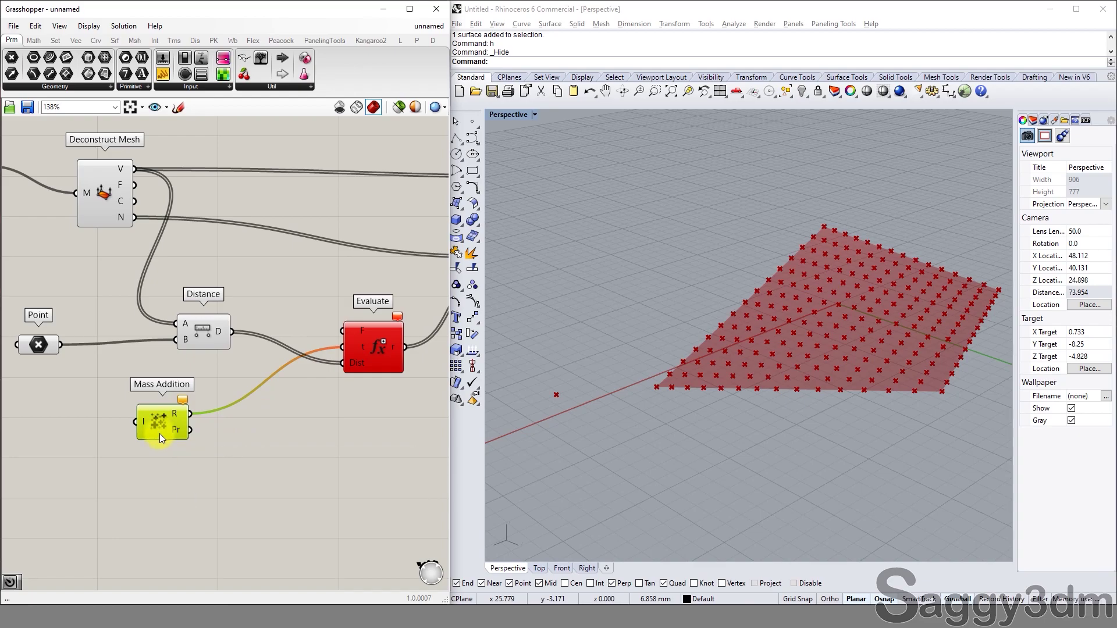
Add a Data Recorder component beside Mass Addition and connect its output to Mass Addition's I input
{"action": "right_click_drag", "start_coordinate": [170, 493], "coordinate": [293, 471]}
{"action": "left_click", "coordinate": [127, 420]}
{"action": "double_click", "coordinate": [127, 421]}
{"action": "type", "text": "rec"}
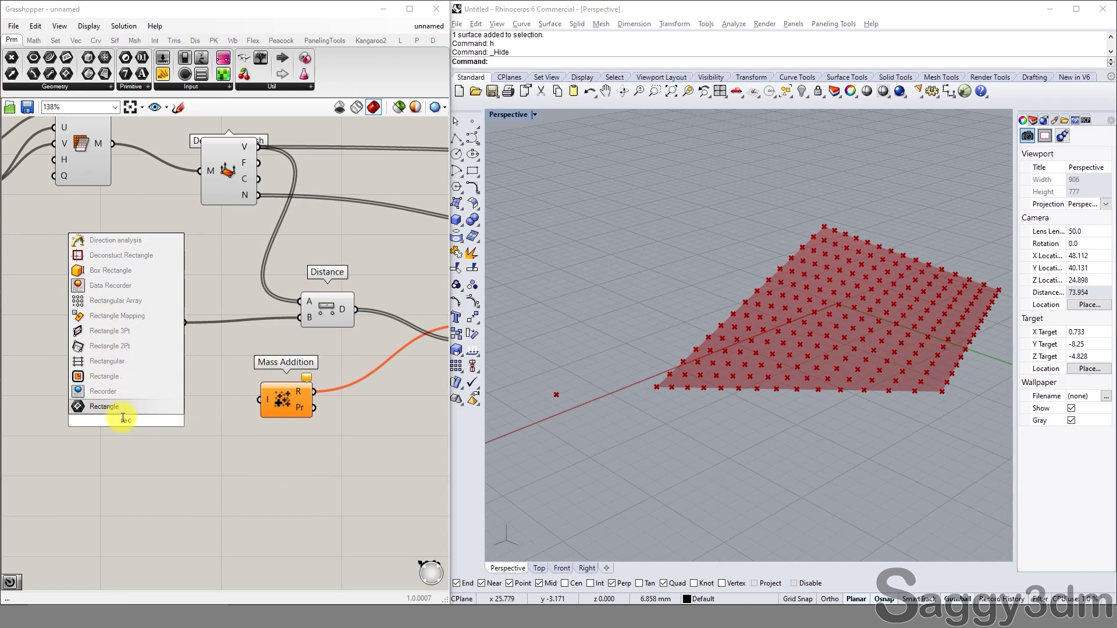
{"action": "type", "text": "c"}
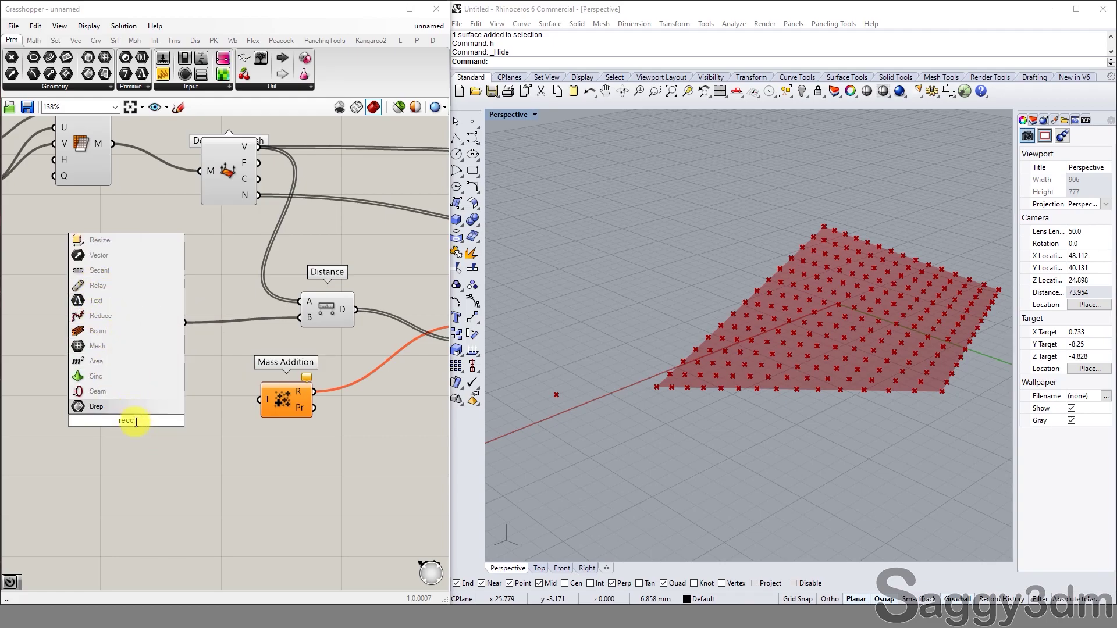
{"action": "key", "text": "BackSpace"}
{"action": "type", "text": "or"}
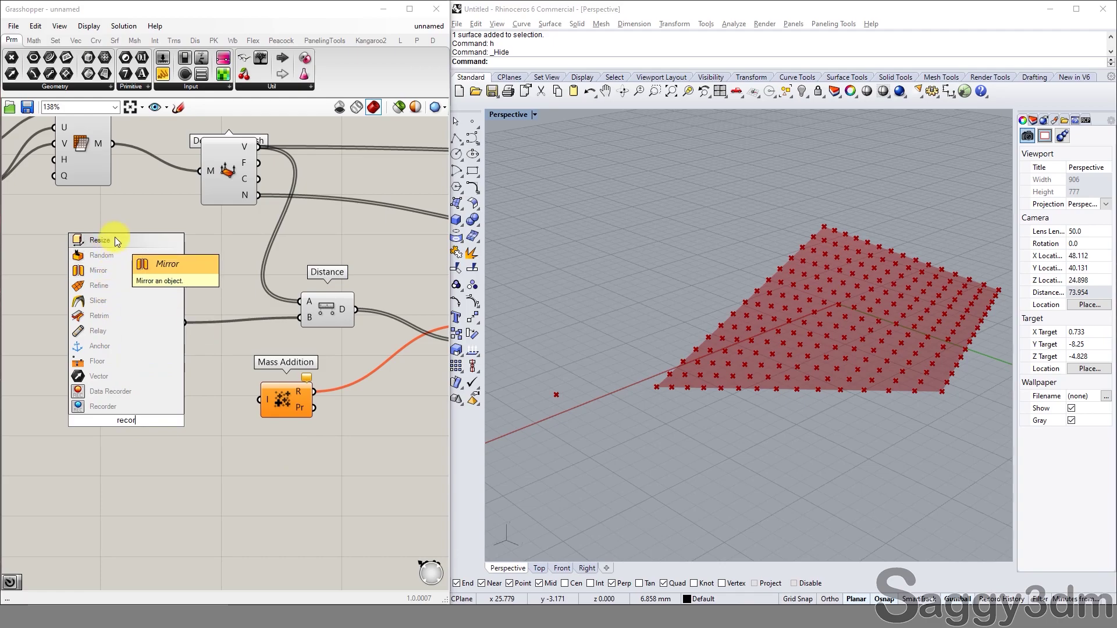
{"action": "left_click", "coordinate": [123, 393]}
{"action": "mouse_move", "coordinate": [113, 423]}
{"action": "left_mouse_down"}
{"action": "mouse_move", "coordinate": [107, 454]}
{"action": "mouse_move", "coordinate": [94, 406]}
{"action": "mouse_move", "coordinate": [100, 426]}
{"action": "left_mouse_up"}
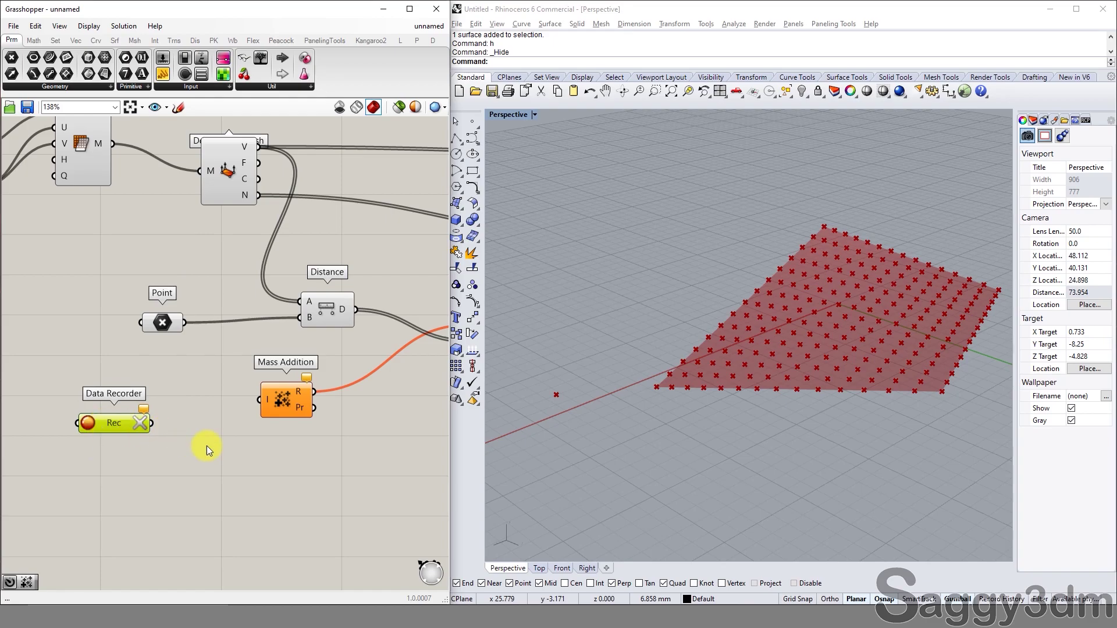
{"action": "right_click_drag", "start_coordinate": [218, 456], "coordinate": [216, 469]}
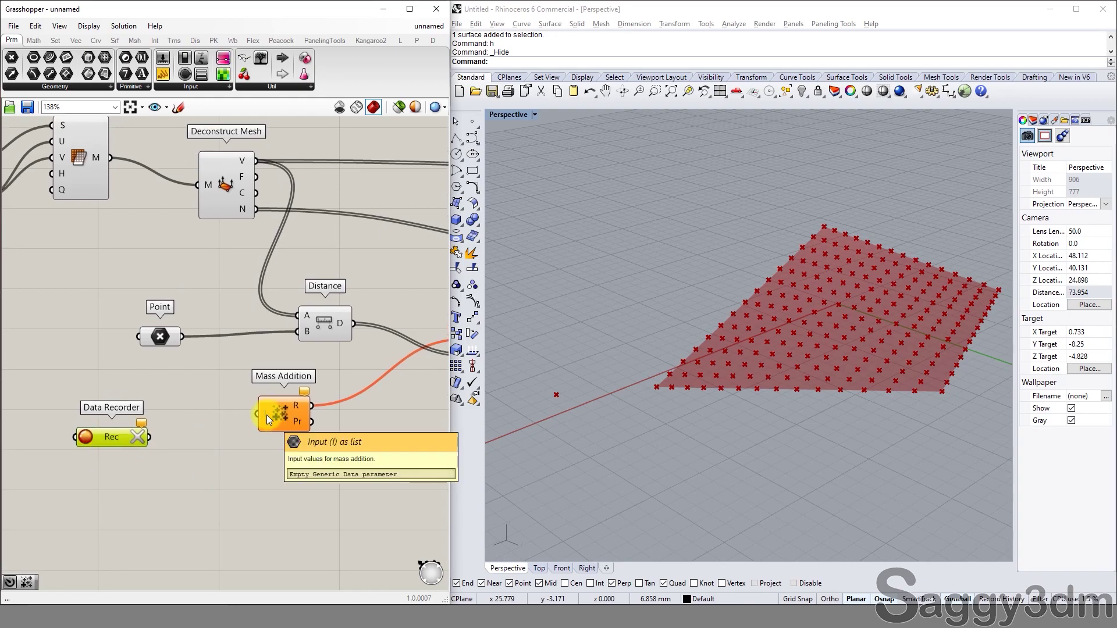
{"action": "left_click_drag", "start_coordinate": [147, 437], "coordinate": [253, 414]}
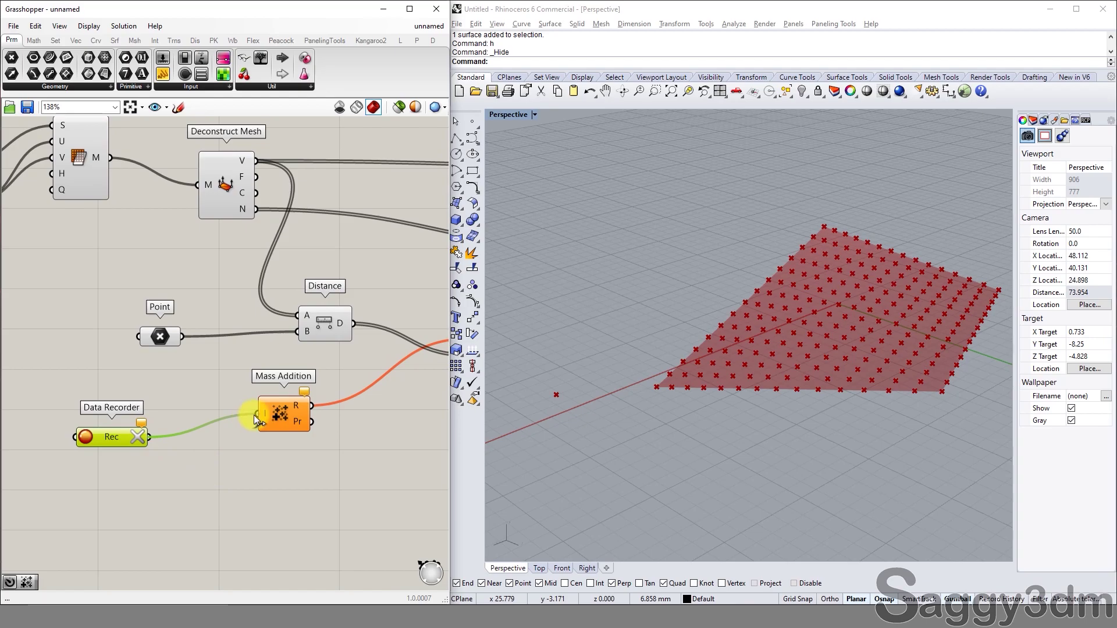
Create a number slider with the range 0 to 10 and connect it to the Data Recorder's input
{"action": "scroll", "coordinate": [803, 321], "scroll_direction": "down", "scroll_amount": 2}
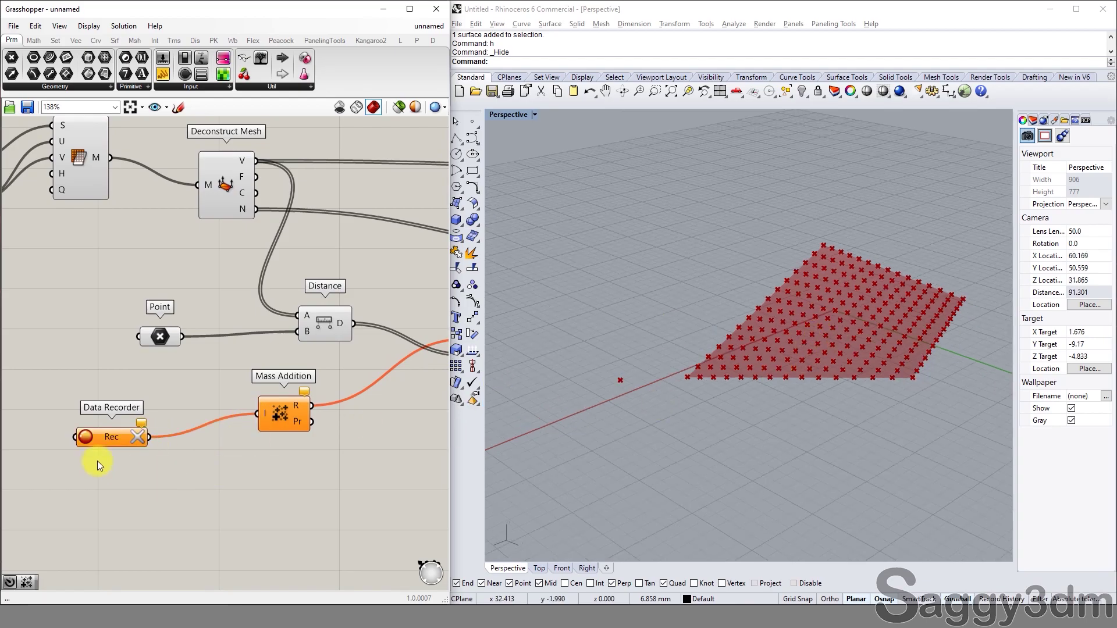
{"action": "right_click_drag", "start_coordinate": [102, 458], "coordinate": [204, 439]}
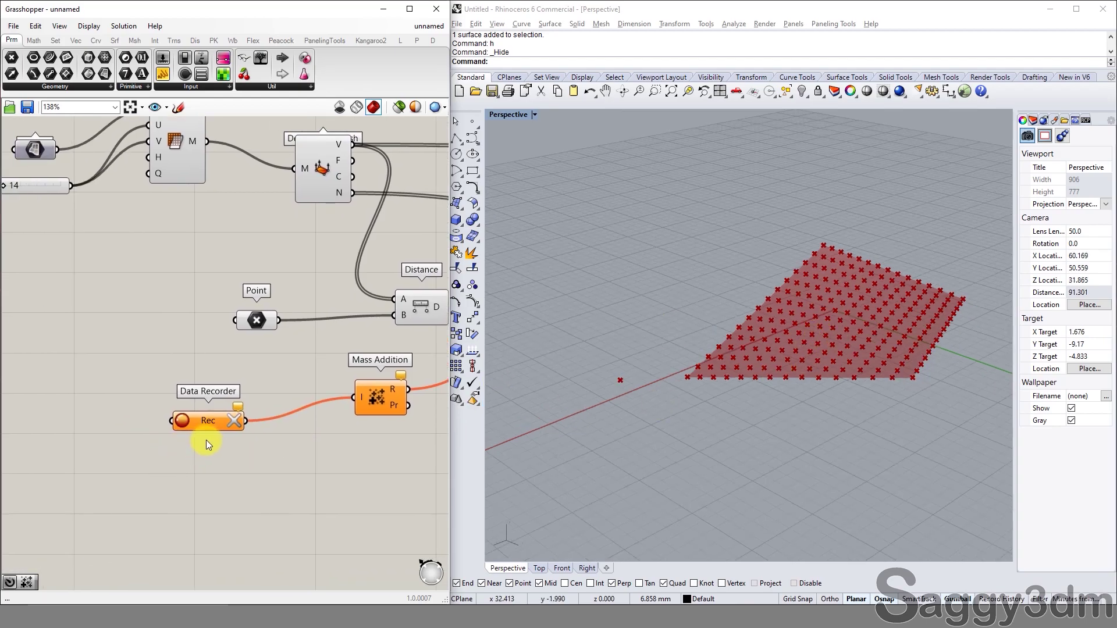
{"action": "scroll", "coordinate": [192, 442], "scroll_direction": "up", "scroll_amount": 1}
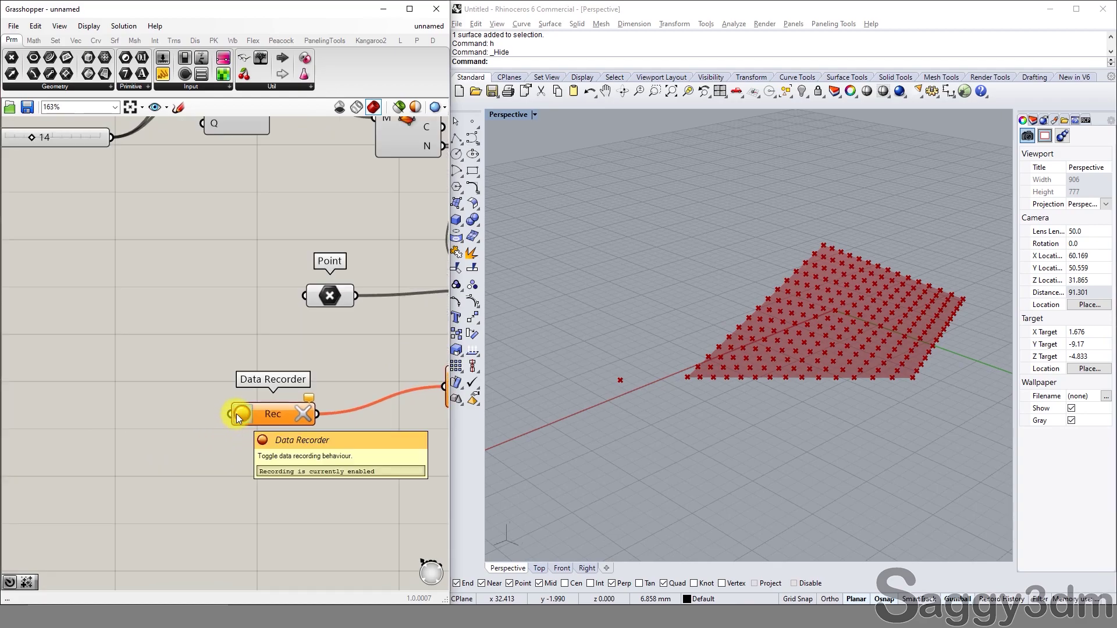
{"action": "right_click_drag", "start_coordinate": [68, 416], "coordinate": [221, 401]}
{"action": "scroll", "coordinate": [221, 401], "scroll_direction": "down", "scroll_amount": 1}
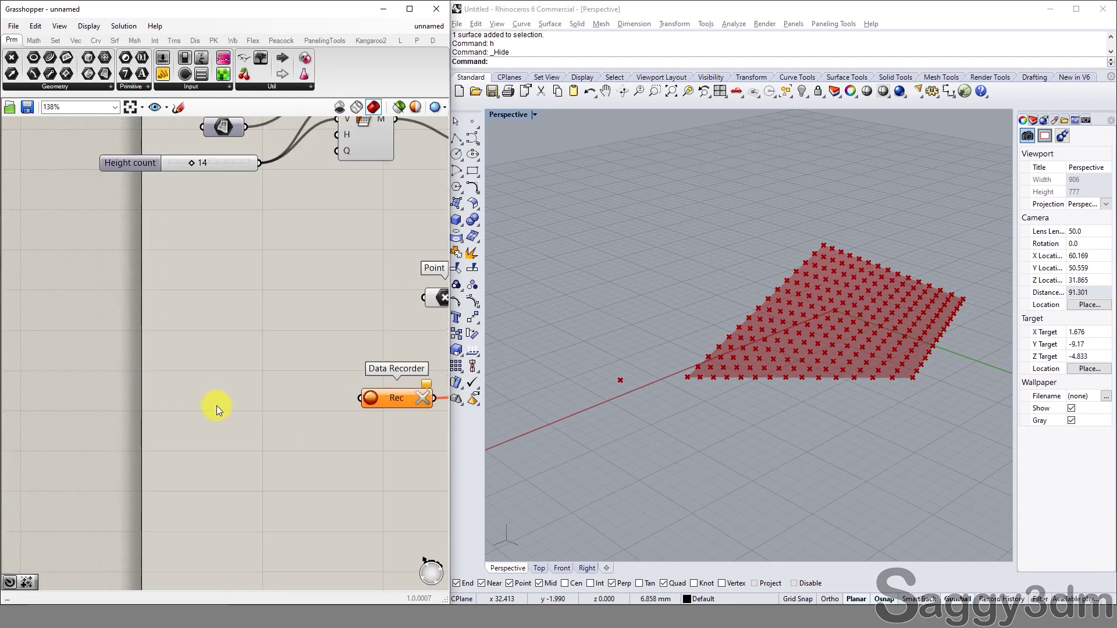
{"action": "double_click", "coordinate": [192, 413]}
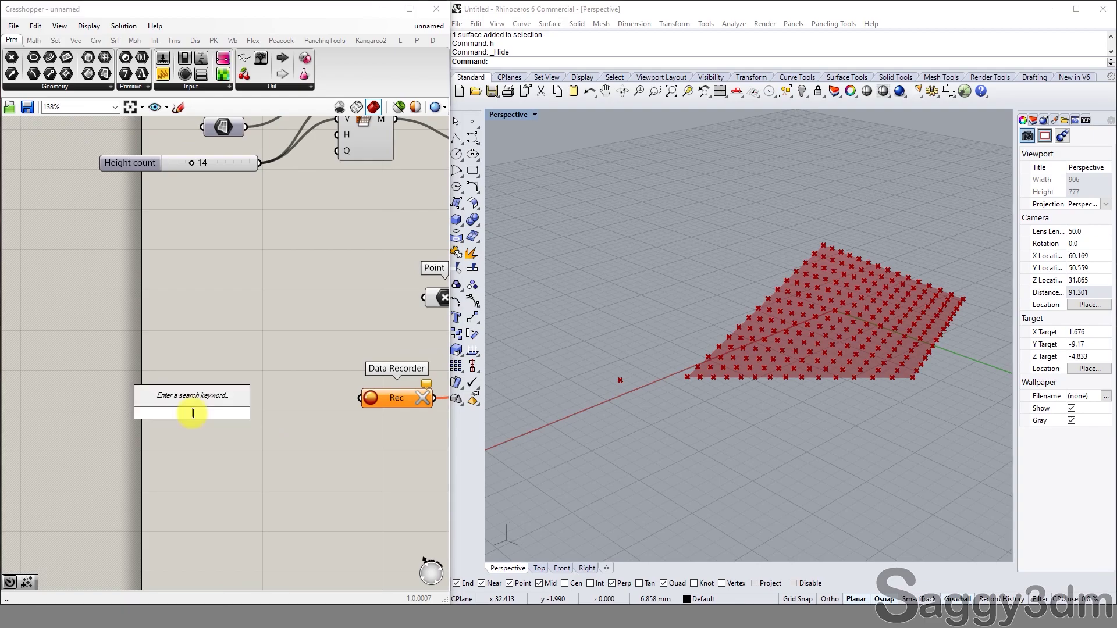
{"action": "type", "text": "10"}
{"action": "key", "text": "Return"}
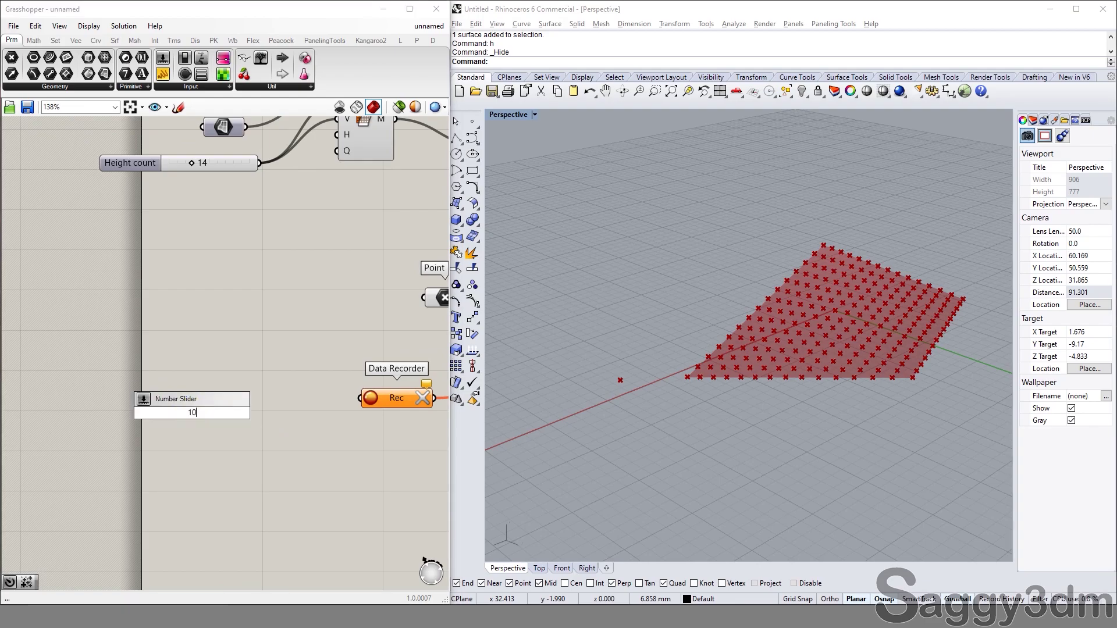
{"action": "double_click", "coordinate": [193, 413]}
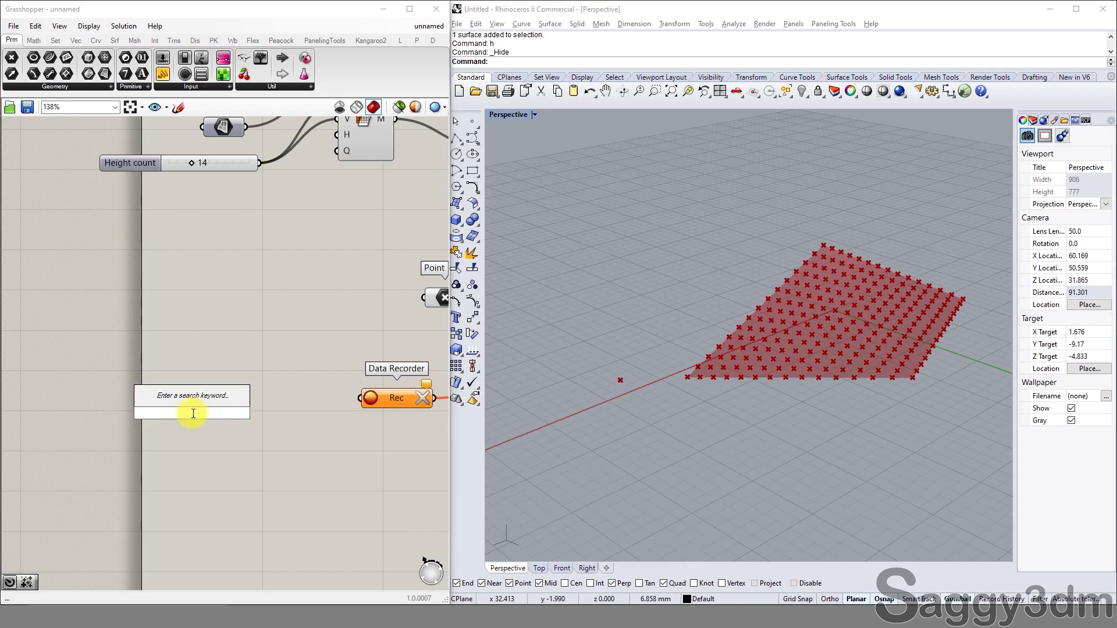
{"action": "type", "text": "0<10"}
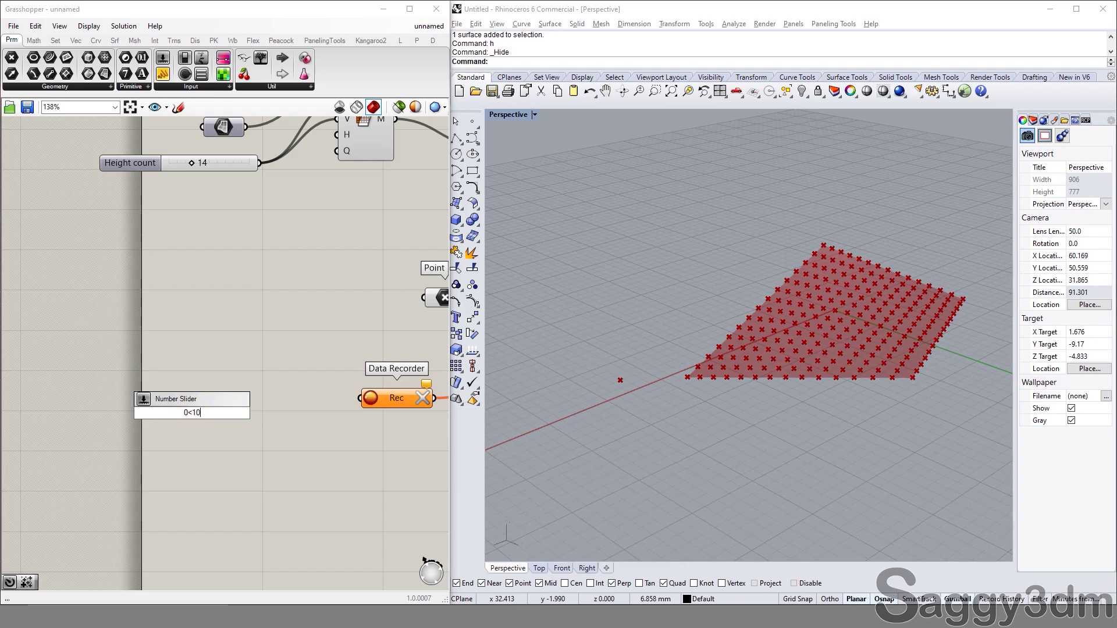
{"action": "key", "text": "Return"}
{"action": "left_click_drag", "start_coordinate": [169, 412], "coordinate": [359, 399]}
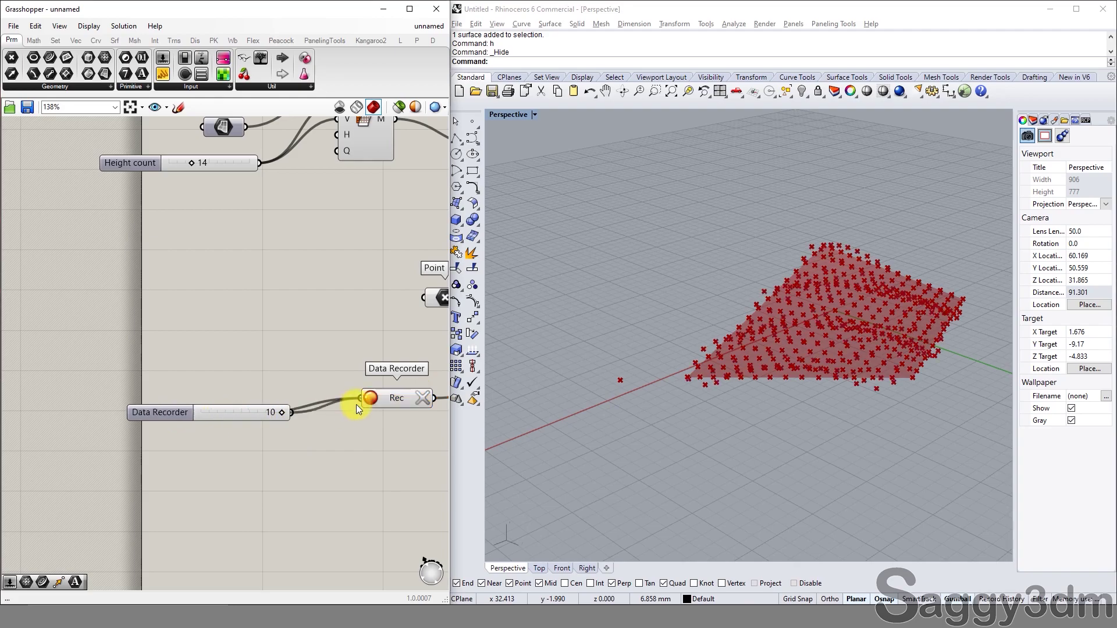
Lower the Data Recorder's slider and bring it to 8 to try out the vertex movement
{"action": "left_click_drag", "start_coordinate": [281, 411], "coordinate": [250, 411]}
{"action": "right_click_drag", "start_coordinate": [760, 369], "coordinate": [727, 351]}
{"action": "left_click_drag", "start_coordinate": [249, 413], "coordinate": [261, 412]}
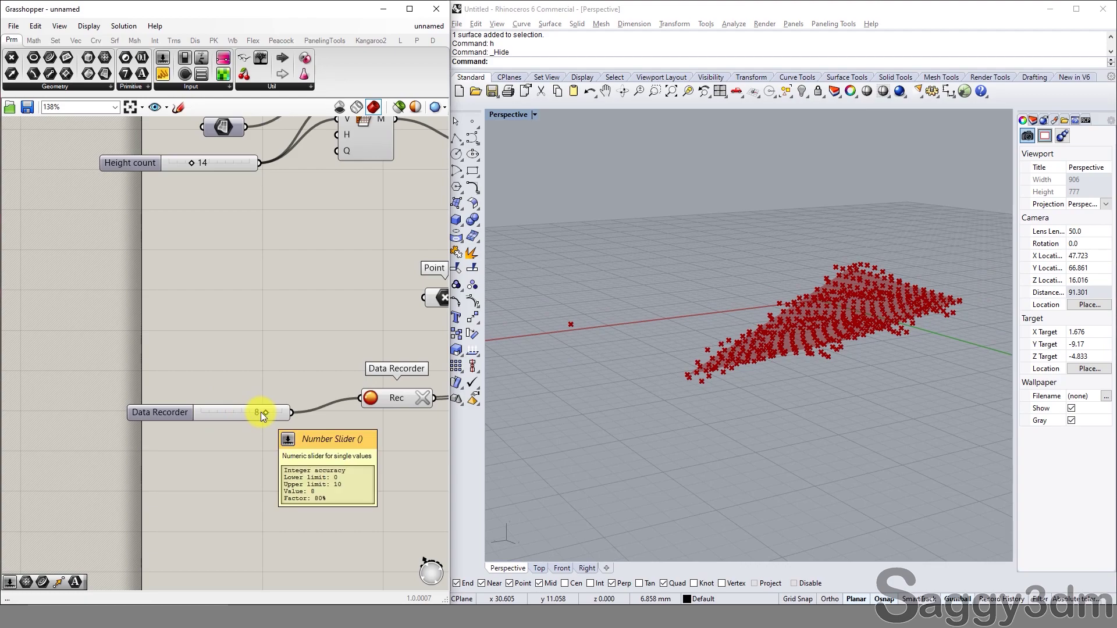
Change the Data Recorder's slider to real-number rounding with two decimal digits
{"action": "double_click", "coordinate": [145, 410]}
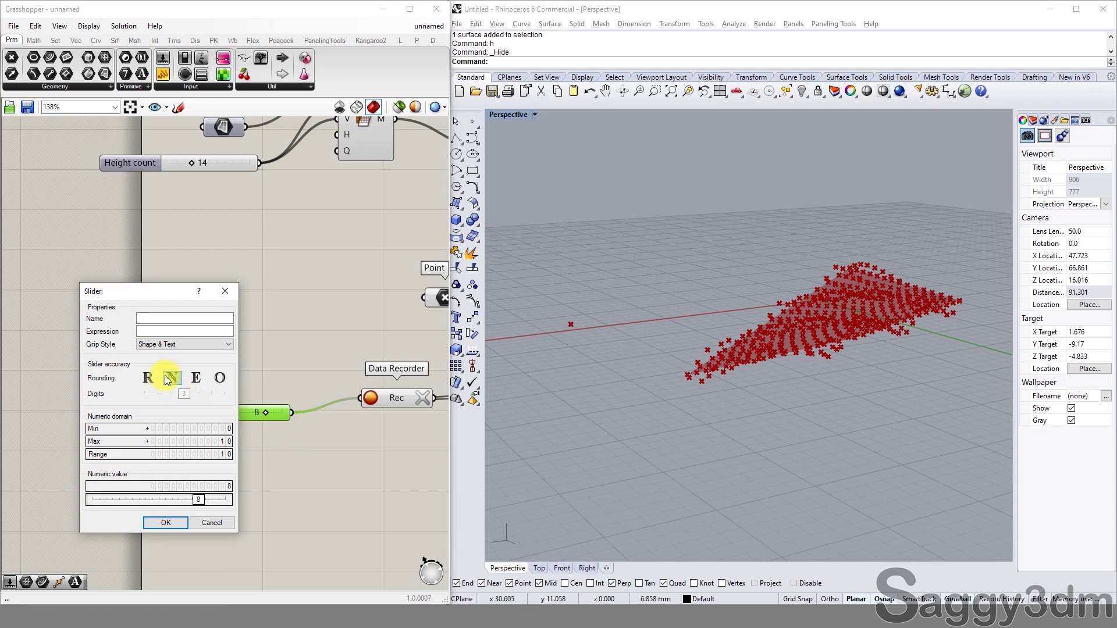
{"action": "left_click", "coordinate": [146, 378]}
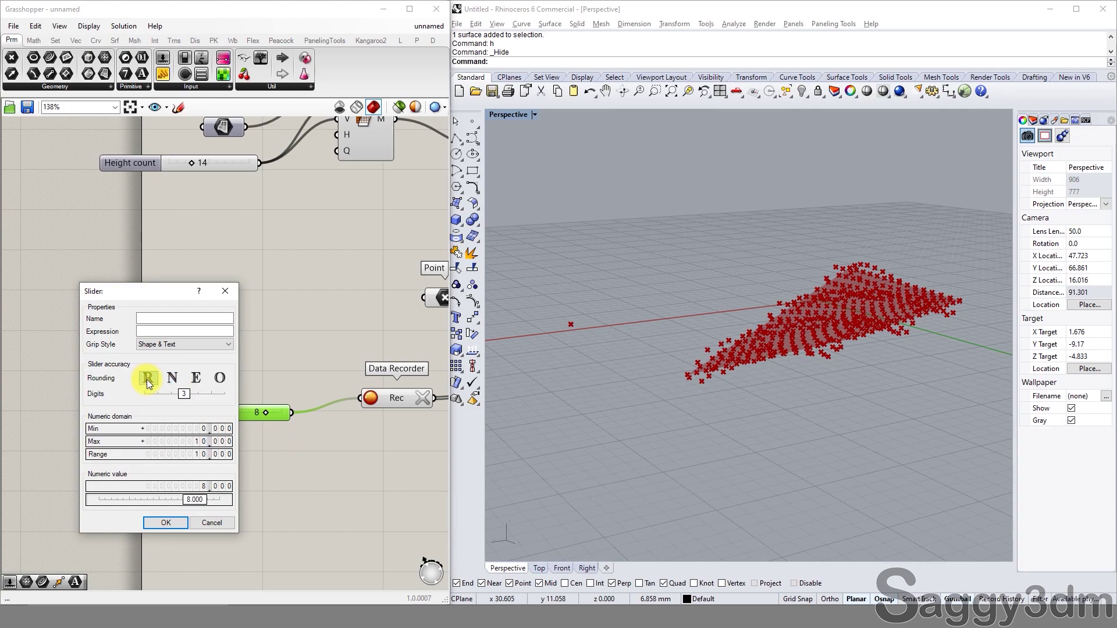
{"action": "left_click_drag", "start_coordinate": [194, 396], "coordinate": [172, 396]}
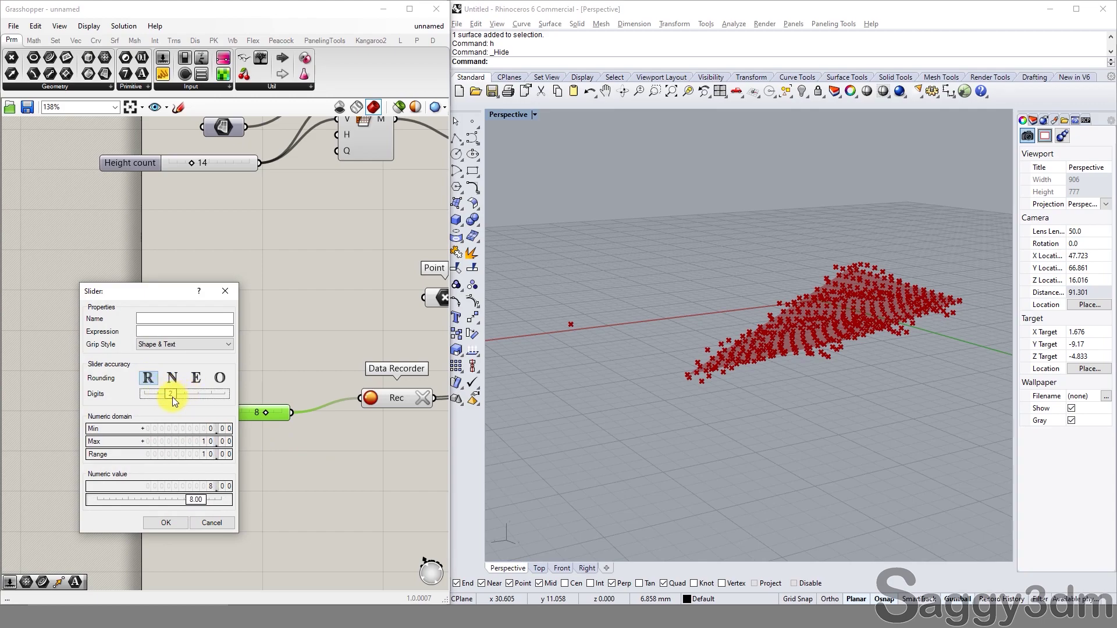
{"action": "left_click", "coordinate": [178, 523]}
Lower the Data Recorder's slider to 5.98 and on to 3.60, checking the moved points in the viewport
{"action": "mouse_move", "coordinate": [265, 413]}
{"action": "left_mouse_down"}
{"action": "mouse_move", "coordinate": [228, 414]}
{"action": "mouse_move", "coordinate": [249, 414]}
{"action": "left_mouse_up"}
{"action": "scroll", "coordinate": [737, 381], "scroll_direction": "up", "scroll_amount": 5}
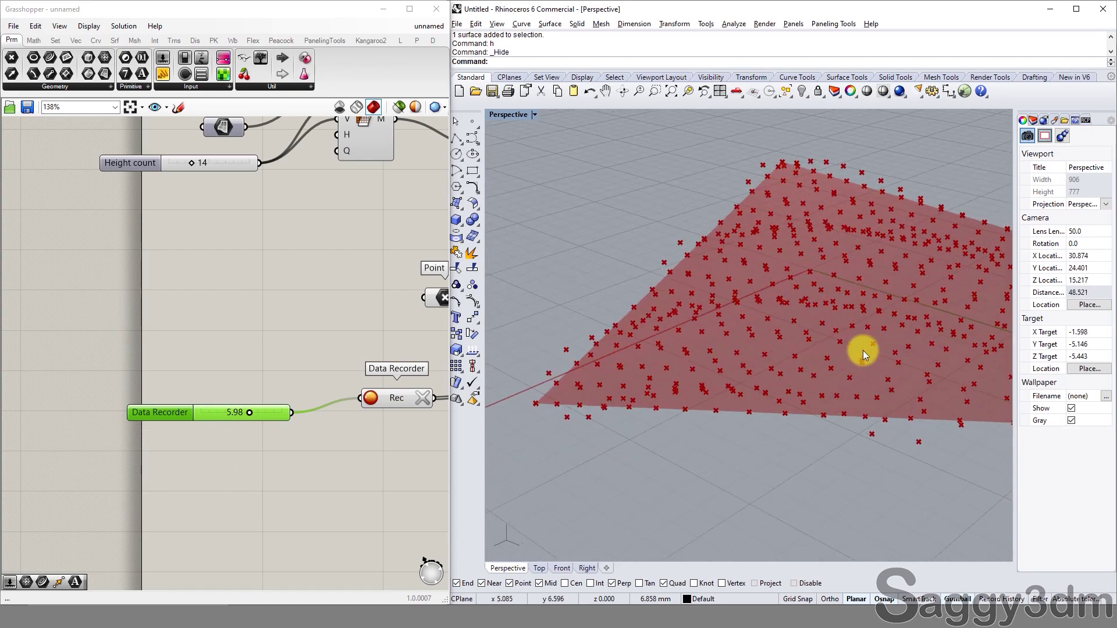
{"action": "mouse_move", "coordinate": [248, 413]}
{"action": "left_mouse_down"}
{"action": "mouse_move", "coordinate": [197, 414]}
{"action": "mouse_move", "coordinate": [229, 417]}
{"action": "left_mouse_up"}
{"action": "scroll", "coordinate": [277, 484], "scroll_direction": "down", "scroll_amount": 2}
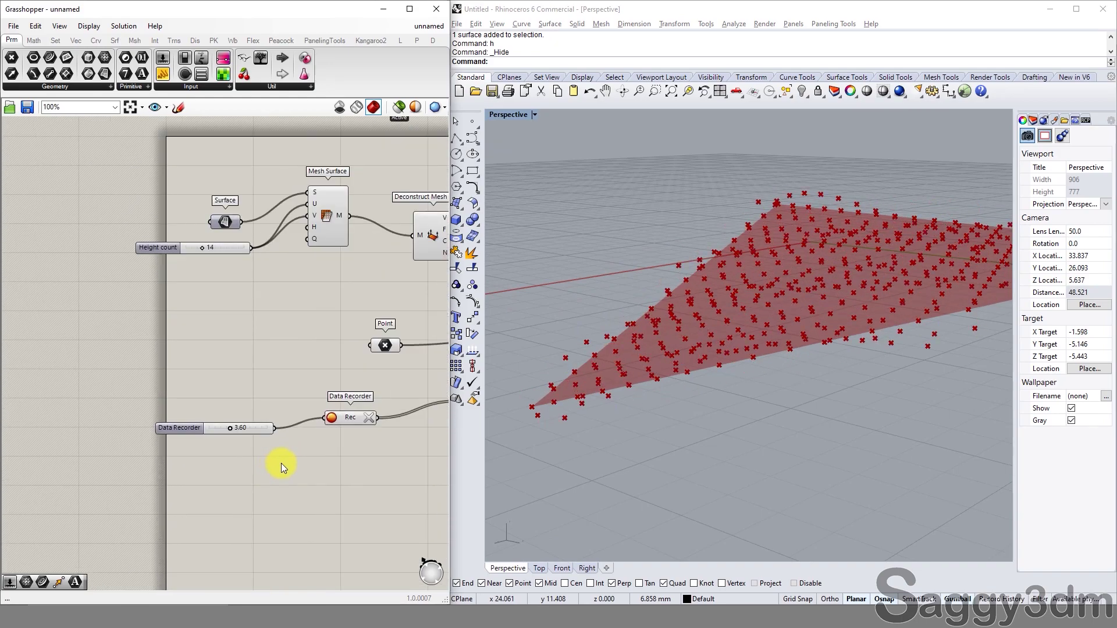
Inspect the Data Recorder and raise its input slider to 4.71
{"action": "scroll", "coordinate": [281, 463], "scroll_direction": "down", "scroll_amount": 2}
{"action": "scroll", "coordinate": [237, 446], "scroll_direction": "up", "scroll_amount": 4}
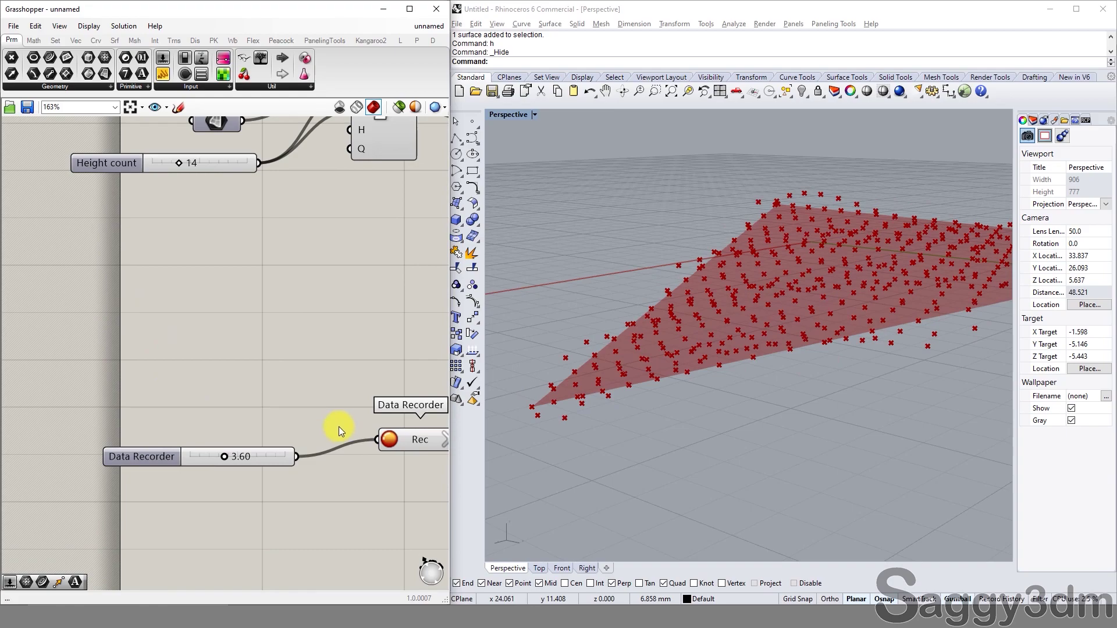
{"action": "right_click_drag", "start_coordinate": [338, 427], "coordinate": [162, 424]}
{"action": "left_click", "coordinate": [226, 423]}
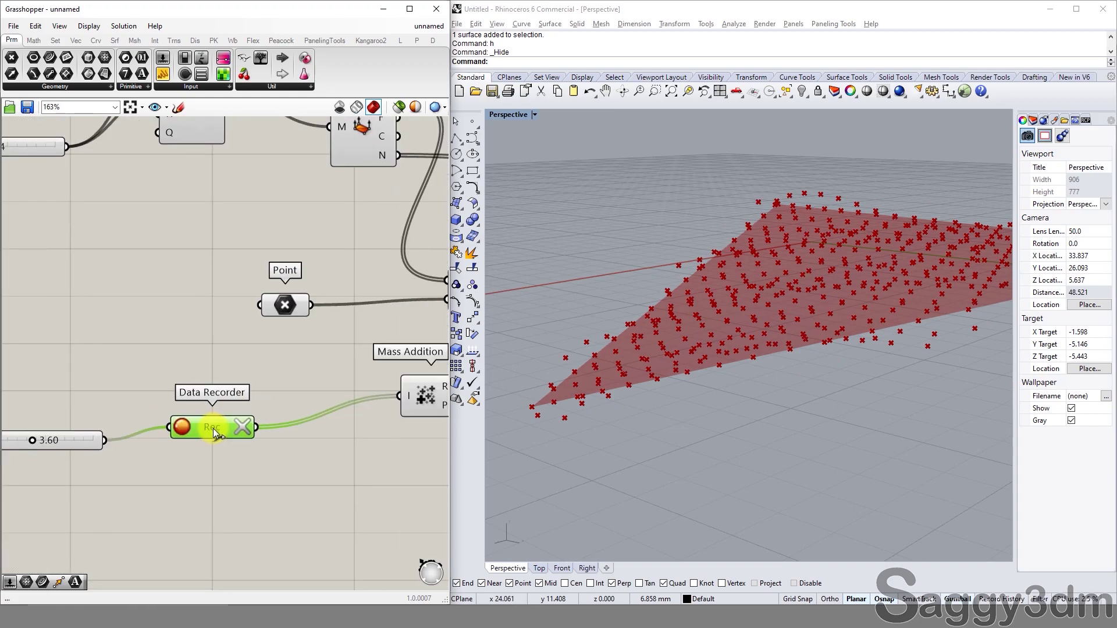
{"action": "scroll", "coordinate": [183, 454], "scroll_direction": "down", "scroll_amount": 2}
{"action": "scroll", "coordinate": [186, 442], "scroll_direction": "up", "scroll_amount": 2}
{"action": "mouse_move", "coordinate": [152, 427]}
{"action": "left_mouse_down"}
{"action": "mouse_move", "coordinate": [176, 430]}
{"action": "mouse_move", "coordinate": [141, 434]}
{"action": "mouse_move", "coordinate": [168, 438]}
{"action": "left_mouse_up"}
{"action": "left_click", "coordinate": [227, 474]}
{"action": "scroll", "coordinate": [171, 357], "scroll_direction": "down", "scroll_amount": 1}
{"action": "right_click_drag", "start_coordinate": [171, 358], "coordinate": [197, 376]}
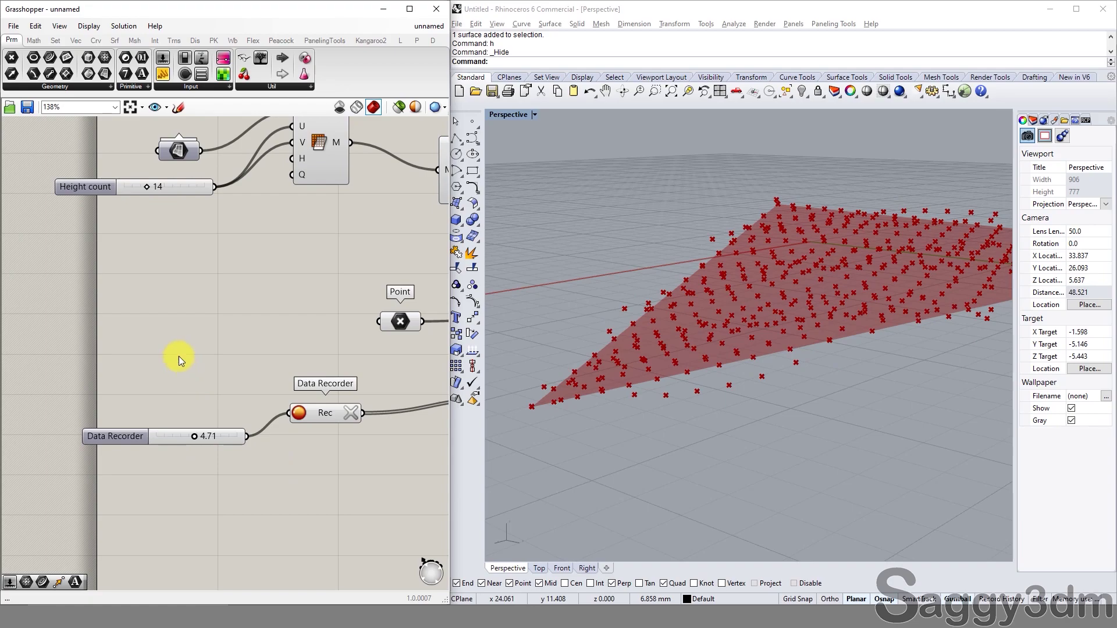
Add a Timer component above the Data Recorder and attach it to the recorder as its target
{"action": "double_click", "coordinate": [164, 366]}
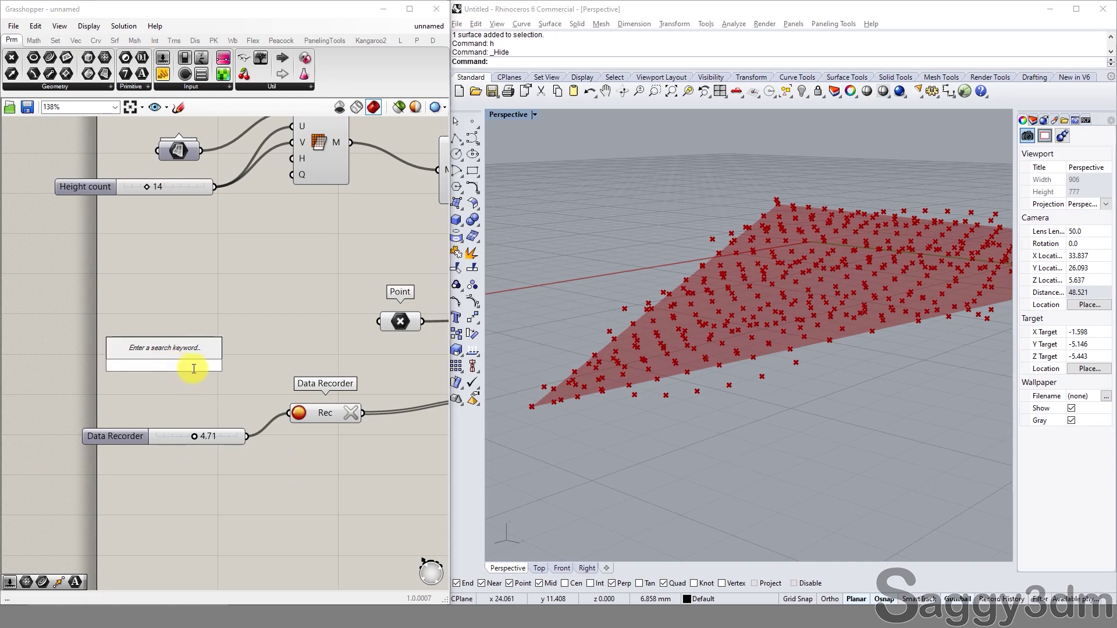
{"action": "type", "text": "tim"}
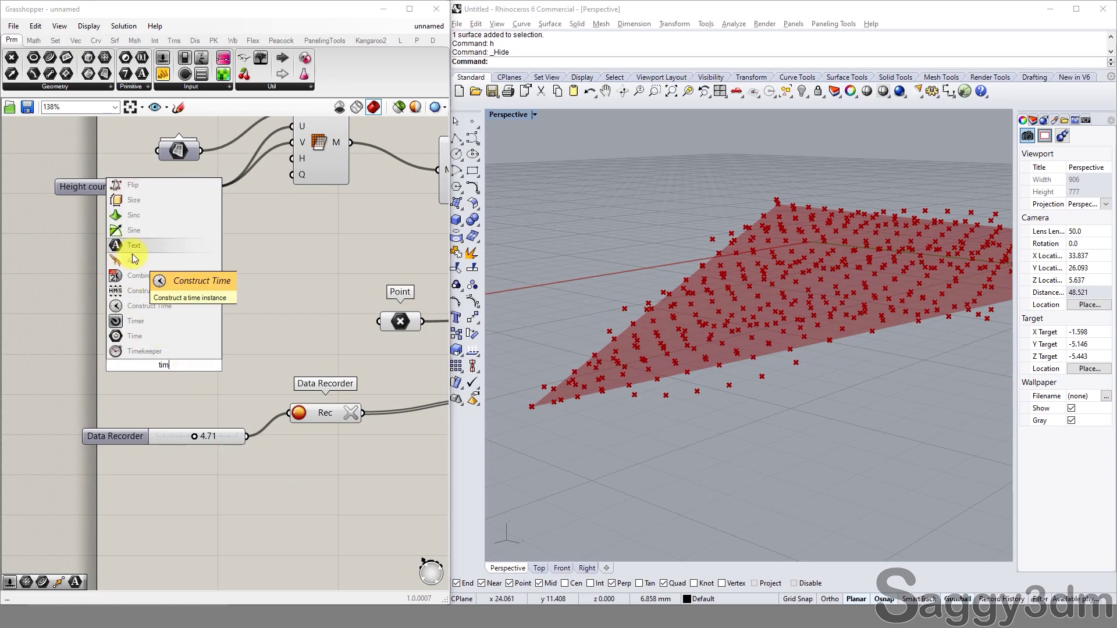
{"action": "left_click", "coordinate": [165, 319]}
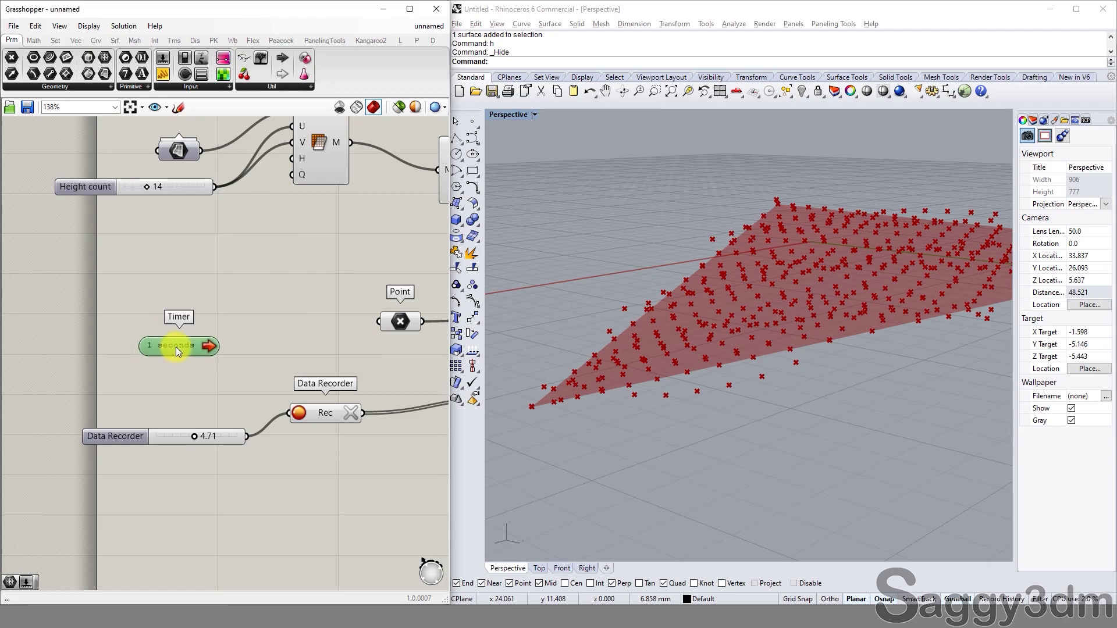
{"action": "left_click_drag", "start_coordinate": [170, 354], "coordinate": [217, 315]}
{"action": "right_click_drag", "start_coordinate": [282, 351], "coordinate": [205, 338]}
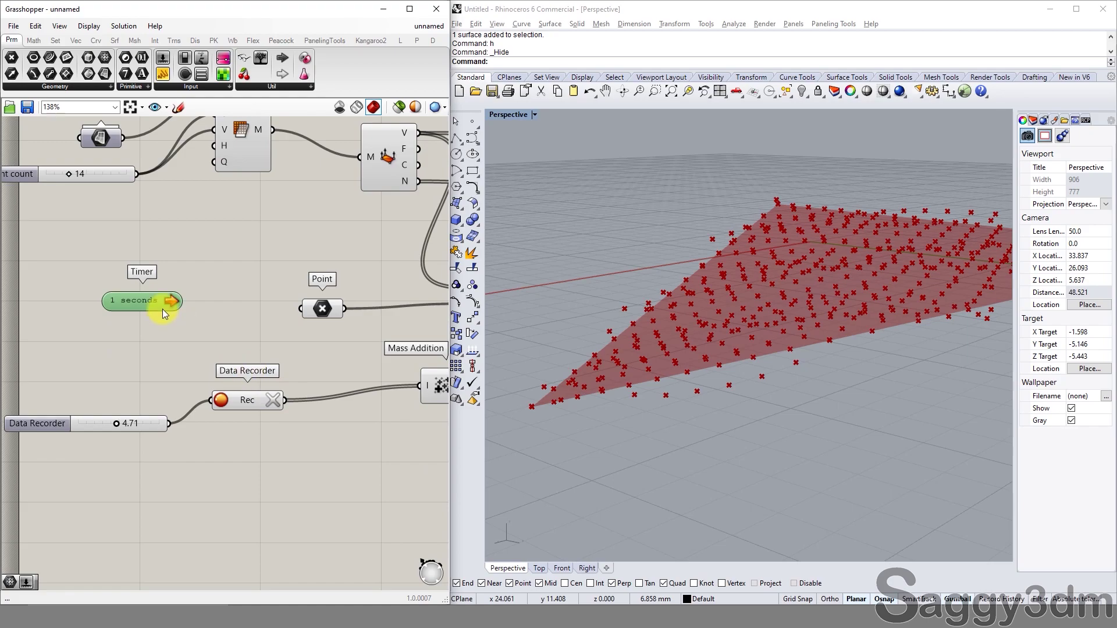
{"action": "left_click_drag", "start_coordinate": [181, 301], "coordinate": [288, 407]}
{"action": "left_click_drag", "start_coordinate": [132, 301], "coordinate": [181, 301]}
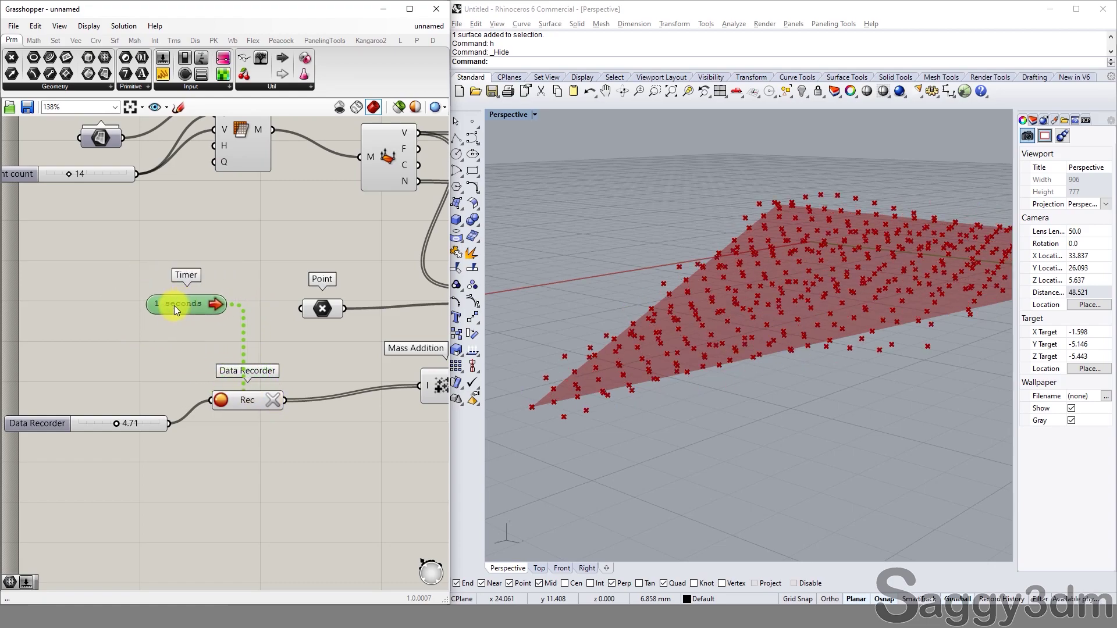
Set the slider feeding the Data Recorder to 8.90
{"action": "right_click_drag", "start_coordinate": [134, 447], "coordinate": [176, 447]}
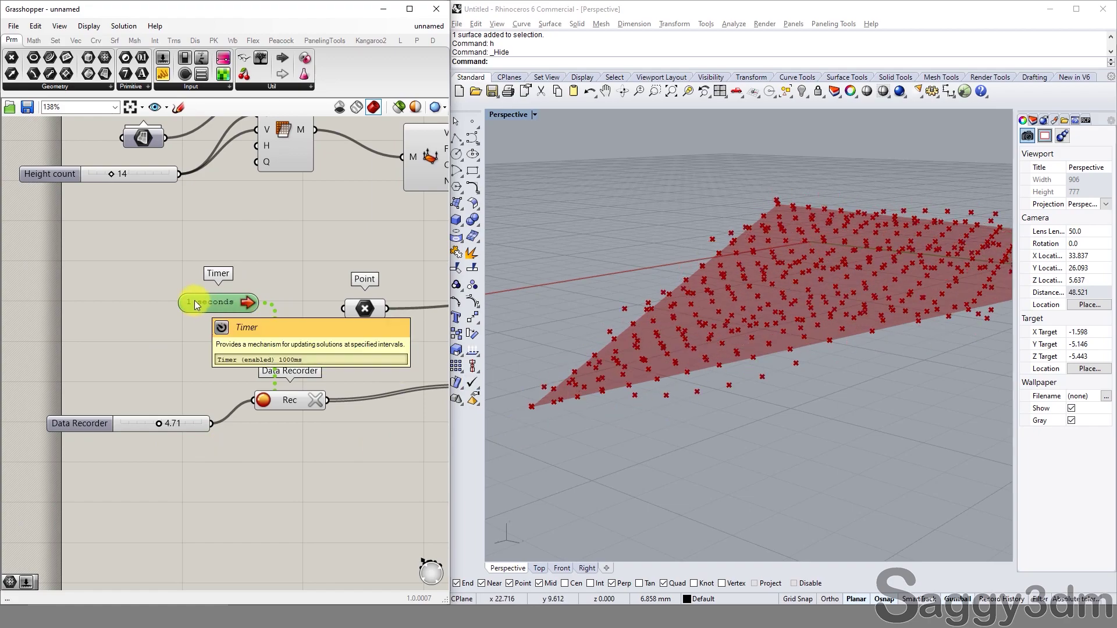
{"action": "left_click_drag", "start_coordinate": [159, 425], "coordinate": [228, 424]}
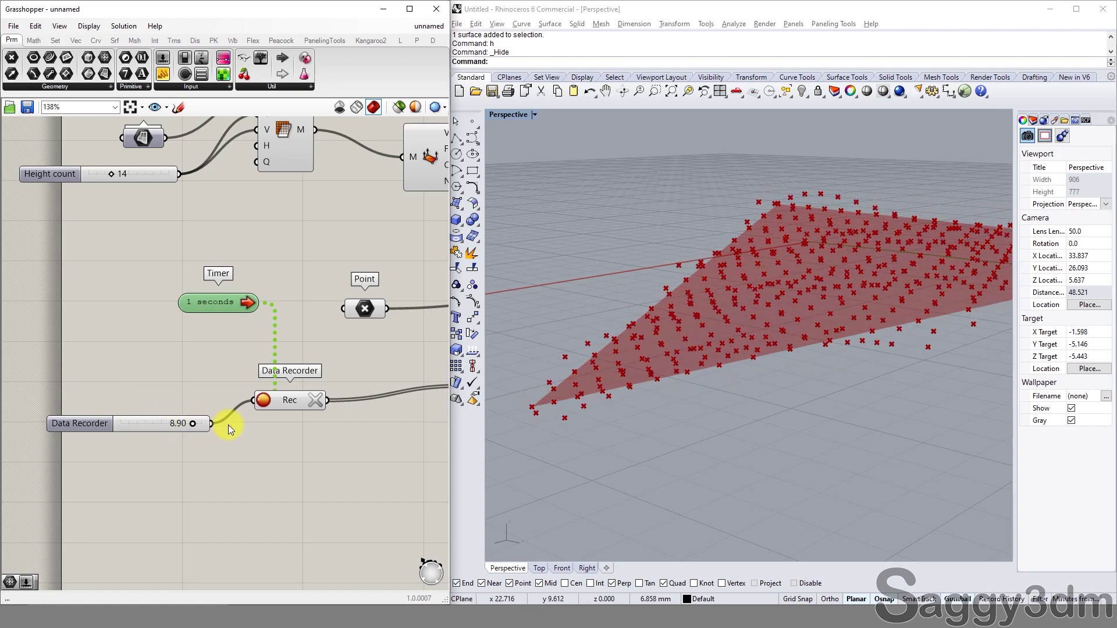
Set the Timer's interval to 20 ms
{"action": "right_click", "coordinate": [218, 300]}
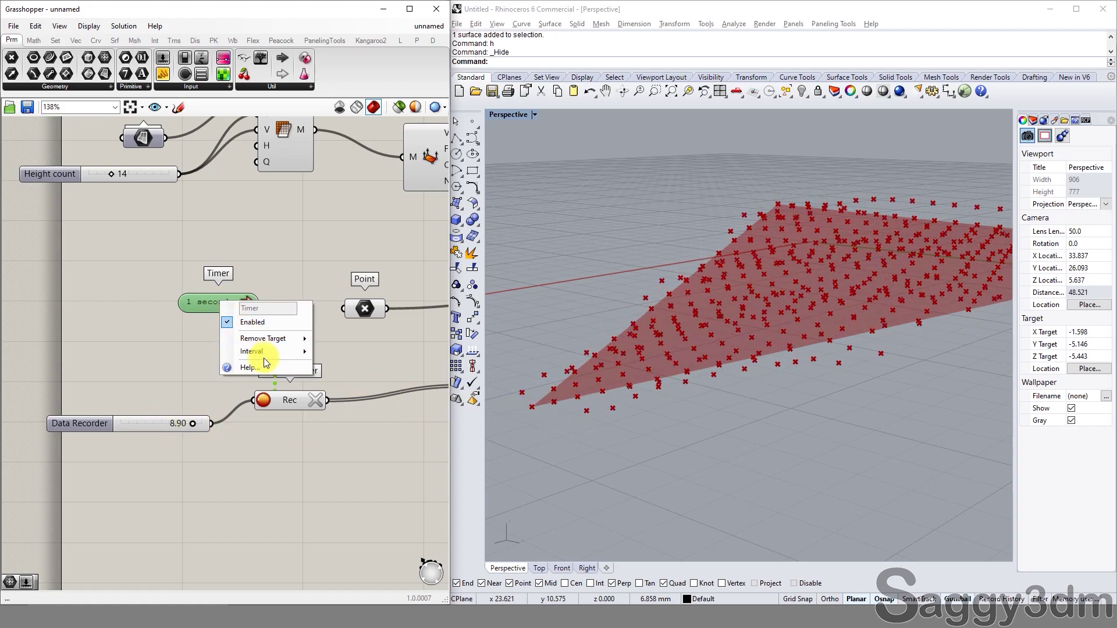
{"action": "mouse_move", "coordinate": [268, 352]}
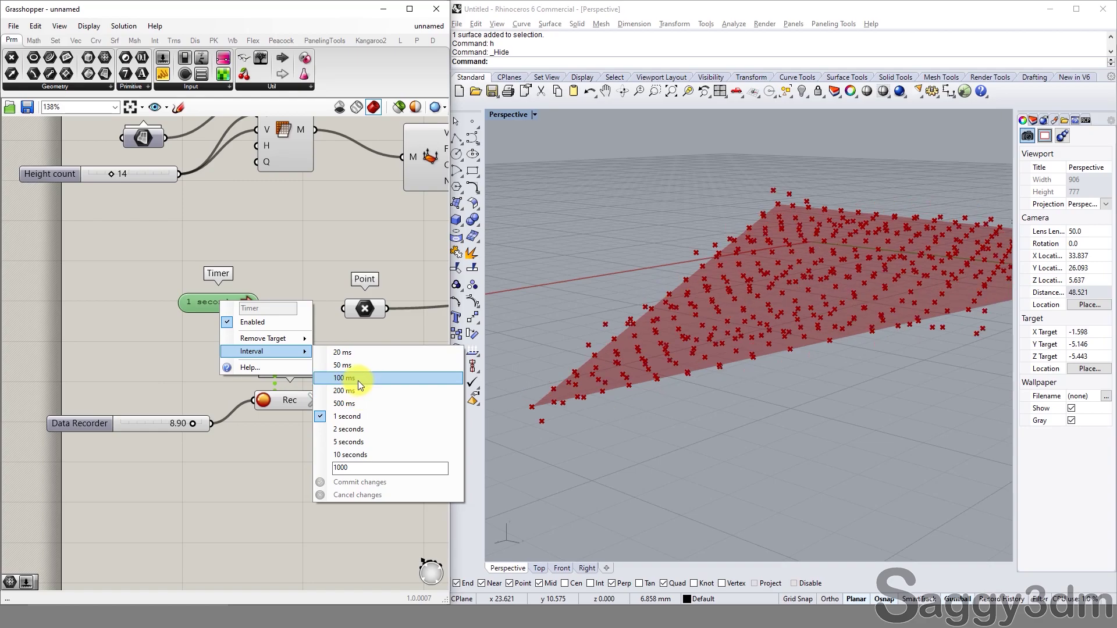
{"action": "left_click", "coordinate": [354, 353]}
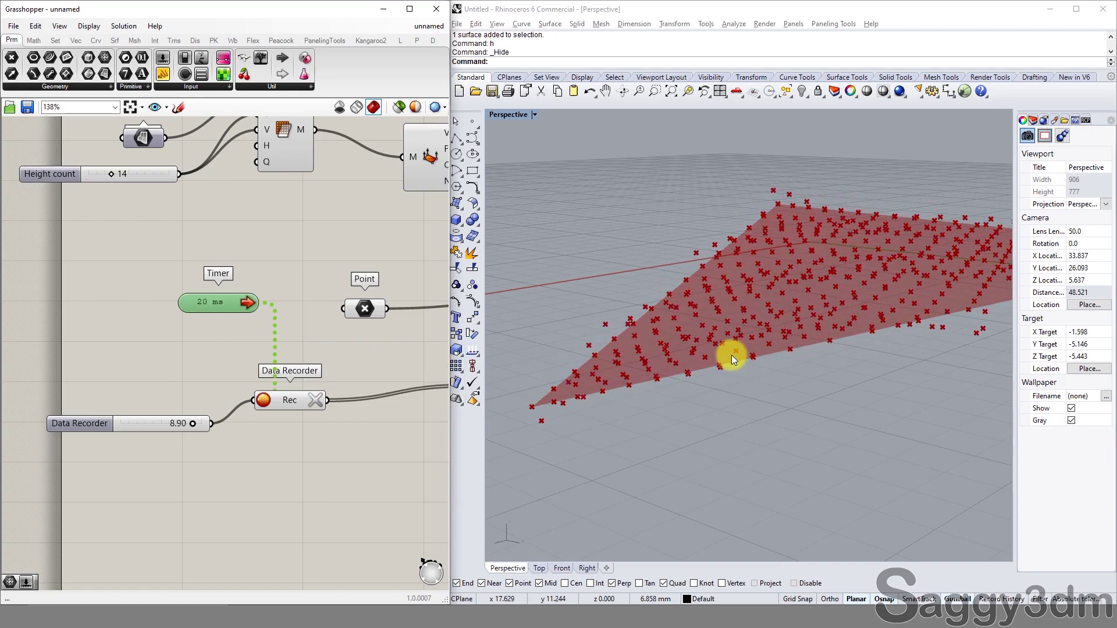
Set the slider feeding the Data Recorder to 6.44
{"action": "mouse_move", "coordinate": [189, 424]}
{"action": "left_mouse_down"}
{"action": "mouse_move", "coordinate": [139, 424]}
{"action": "mouse_move", "coordinate": [174, 425]}
{"action": "left_mouse_up"}
{"action": "right_click_drag", "start_coordinate": [742, 378], "coordinate": [741, 341]}
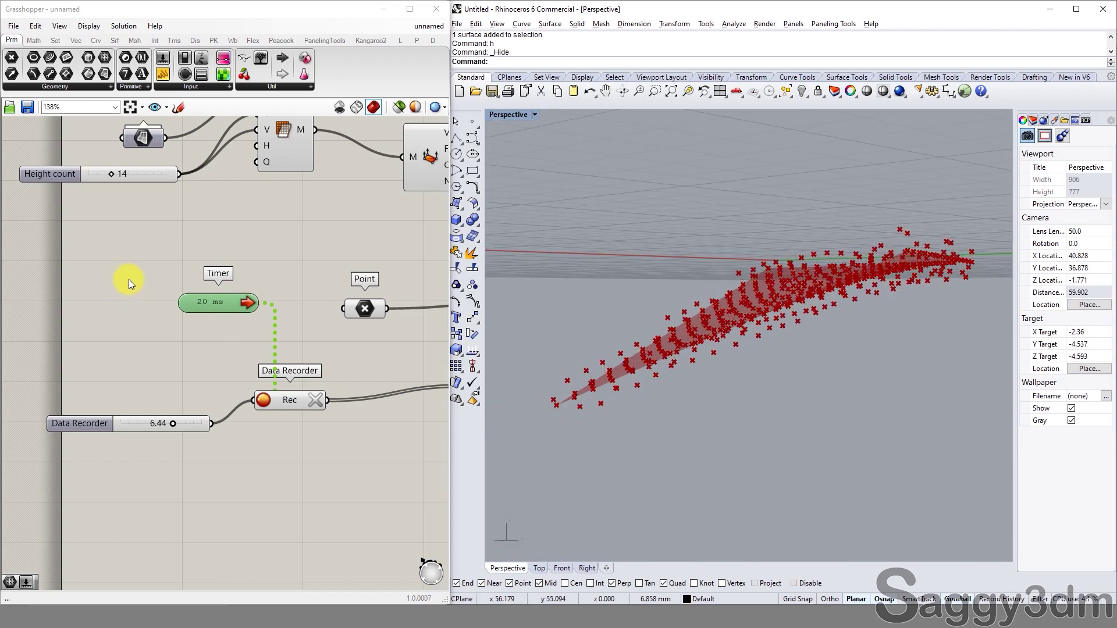
Reposition the Move component higher above the Amplitude component and horizontally closer to it
{"action": "scroll", "coordinate": [90, 274], "scroll_direction": "down", "scroll_amount": 2}
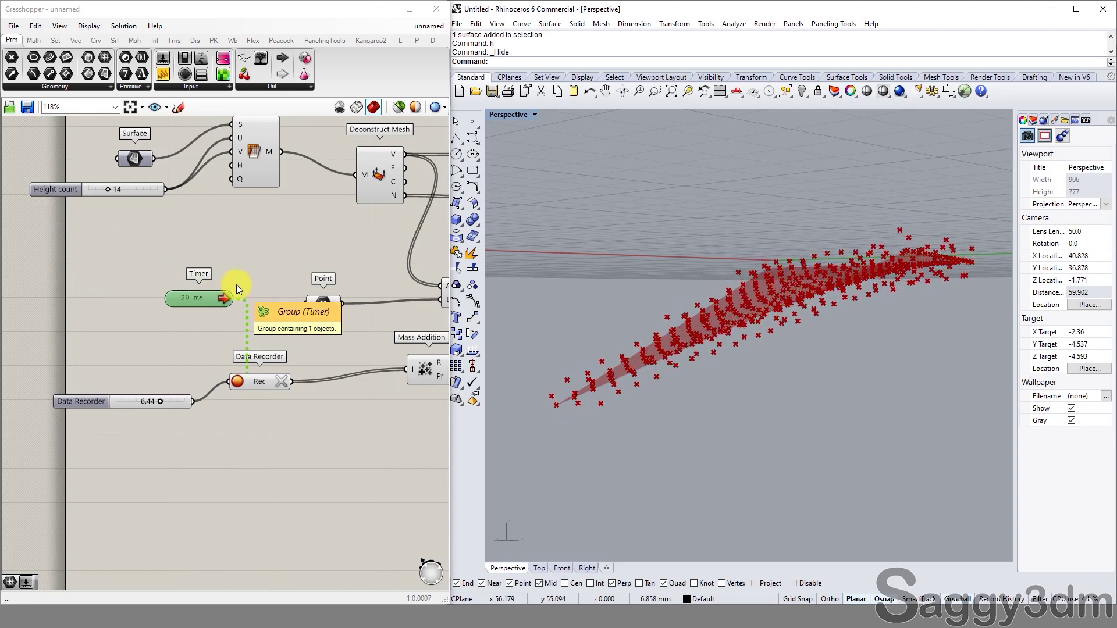
{"action": "scroll", "coordinate": [209, 267], "scroll_direction": "down", "scroll_amount": 4}
{"action": "right_click_drag", "start_coordinate": [257, 270], "coordinate": [114, 332]}
{"action": "scroll", "coordinate": [189, 274], "scroll_direction": "up", "scroll_amount": 5}
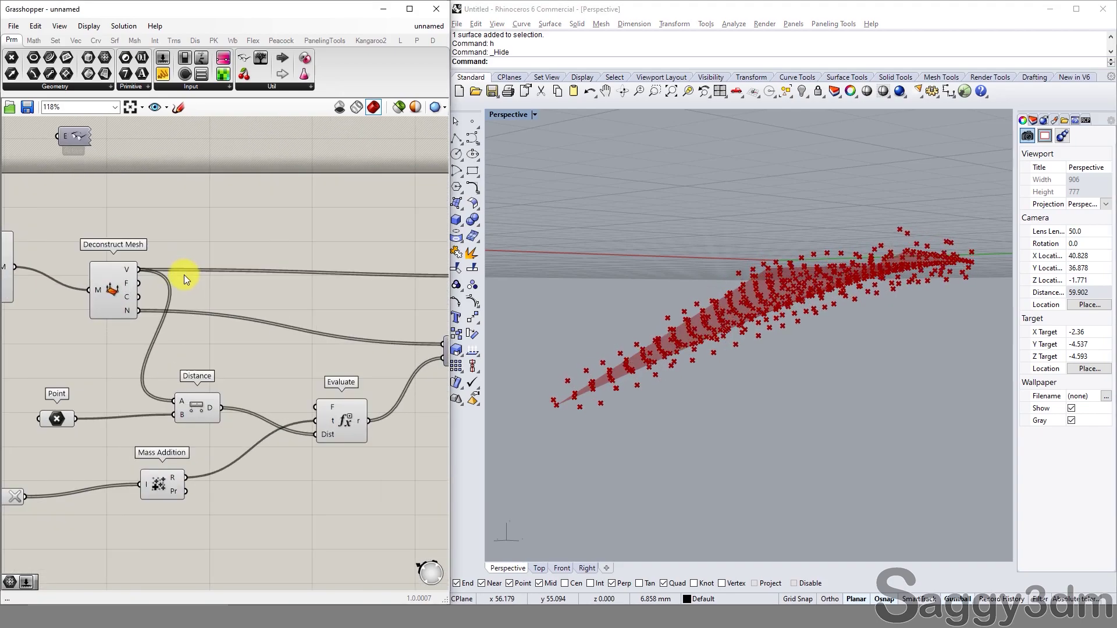
{"action": "scroll", "coordinate": [124, 316], "scroll_direction": "down", "scroll_amount": 4}
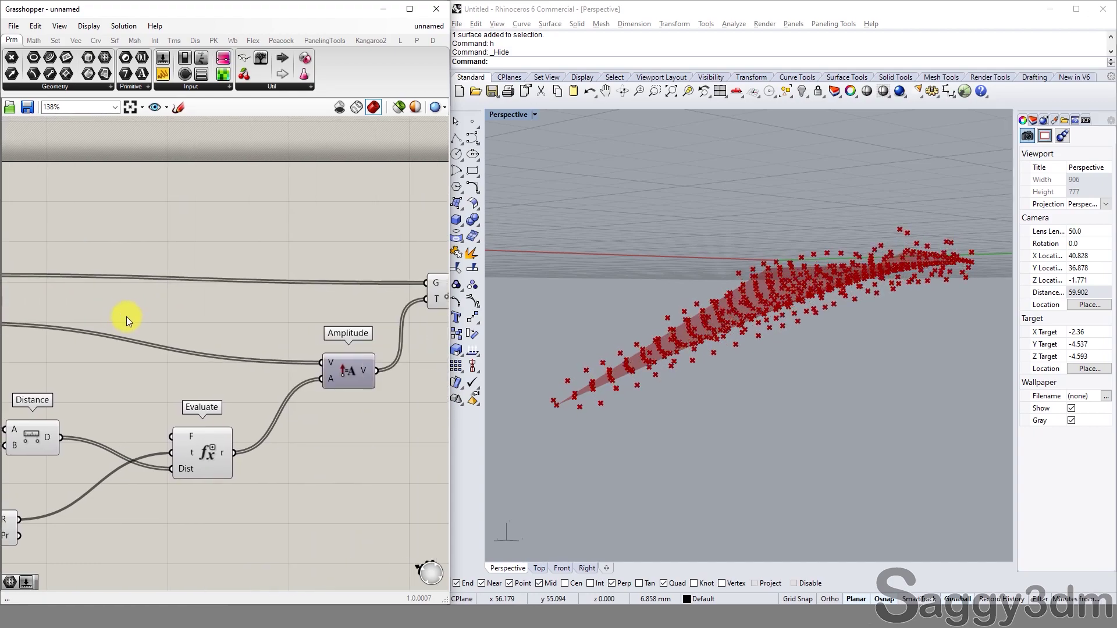
{"action": "right_click_drag", "start_coordinate": [309, 332], "coordinate": [261, 332]}
{"action": "scroll", "coordinate": [288, 319], "scroll_direction": "up", "scroll_amount": 4}
{"action": "left_click_drag", "start_coordinate": [278, 291], "coordinate": [231, 252]}
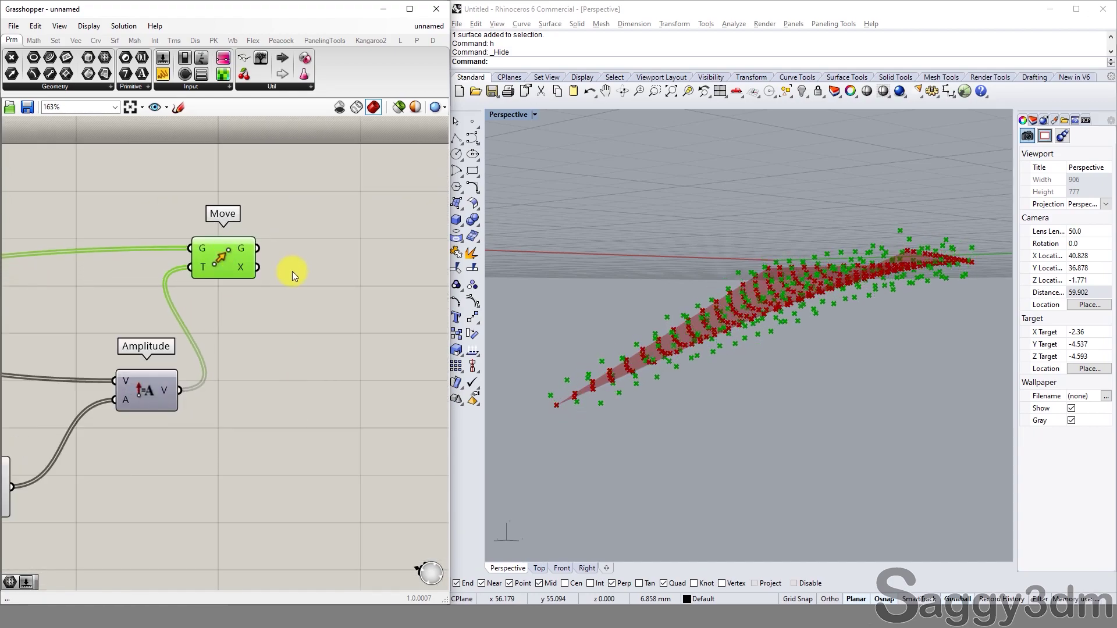
Add a Construct Mesh component beside Move and connect the moved geometry output to its vertices input
{"action": "left_click", "coordinate": [749, 304]}
{"action": "right_click_drag", "start_coordinate": [748, 304], "coordinate": [755, 314]}
{"action": "scroll", "coordinate": [280, 318], "scroll_direction": "down", "scroll_amount": 2}
{"action": "left_click", "coordinate": [121, 294]}
{"action": "right_click_drag", "start_coordinate": [93, 290], "coordinate": [290, 318]}
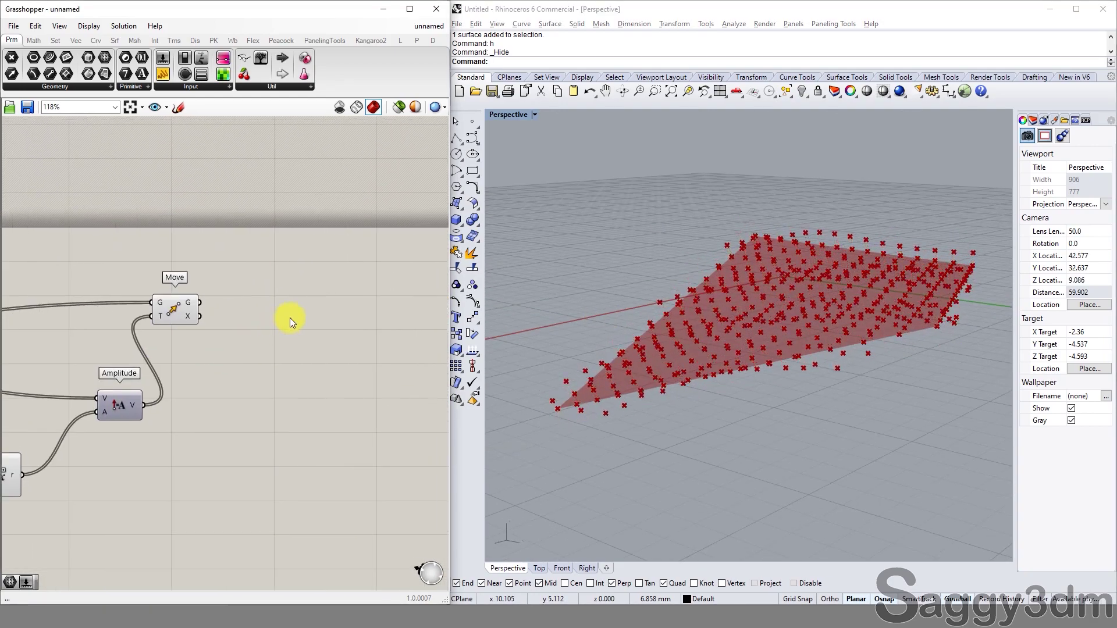
{"action": "double_click", "coordinate": [292, 315]}
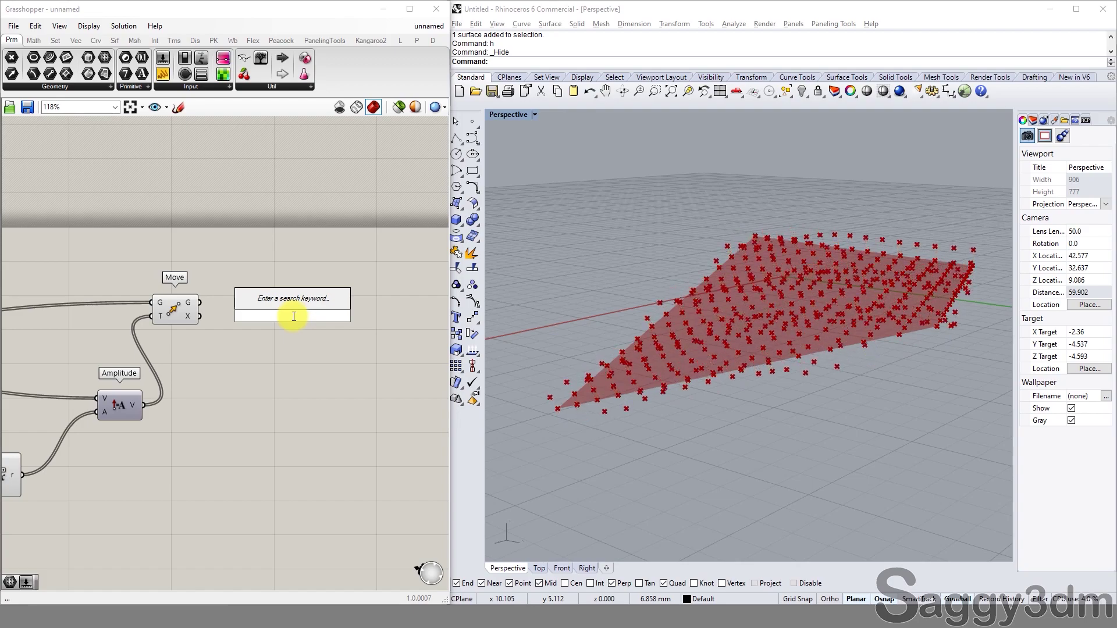
{"action": "type", "text": "con"}
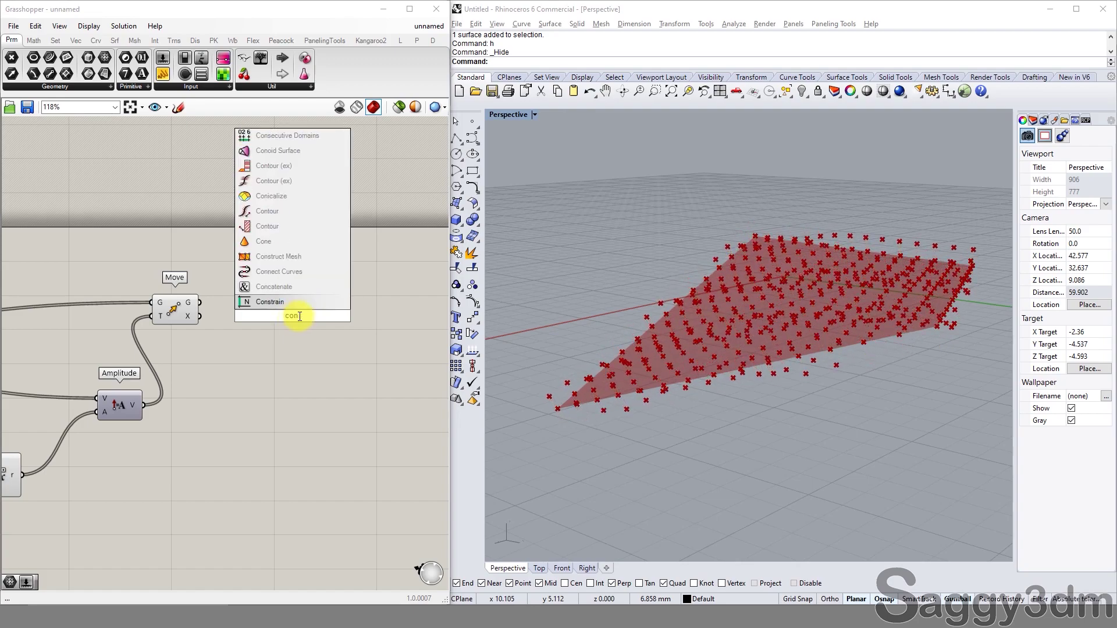
{"action": "left_click", "coordinate": [285, 258]}
{"action": "scroll", "coordinate": [295, 324], "scroll_direction": "up", "scroll_amount": 2}
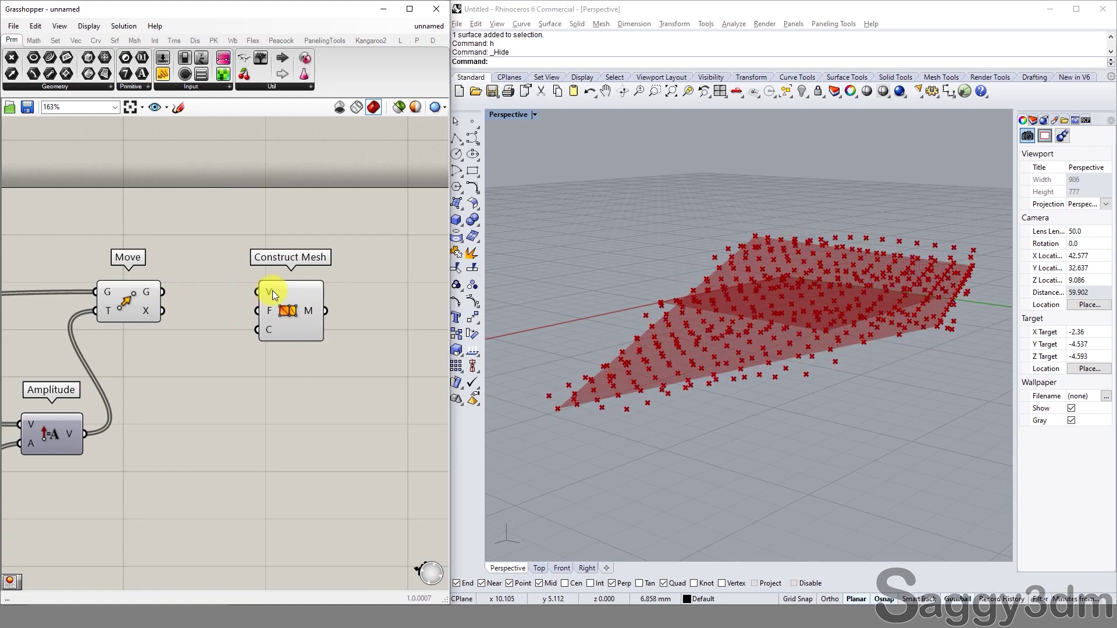
{"action": "left_click_drag", "start_coordinate": [163, 294], "coordinate": [260, 292]}
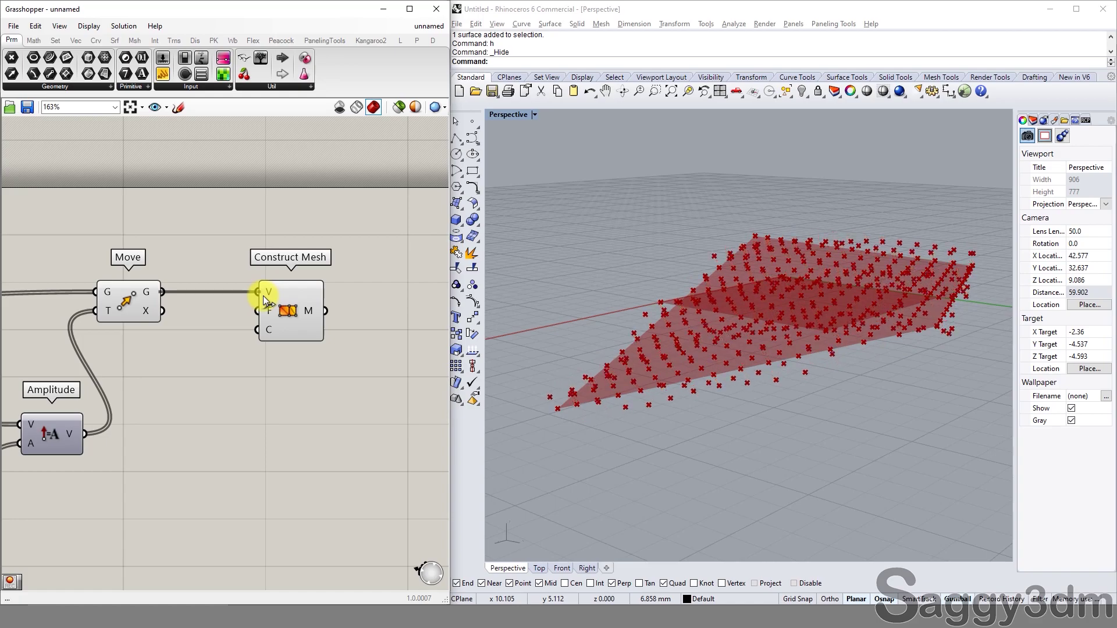
Connect the faces output of Deconstruct Mesh to the faces input of Construct Mesh
{"action": "right_click_drag", "start_coordinate": [802, 314], "coordinate": [820, 234]}
{"action": "right_click_drag", "start_coordinate": [655, 261], "coordinate": [545, 296]}
{"action": "right_click_drag", "start_coordinate": [647, 295], "coordinate": [744, 341]}
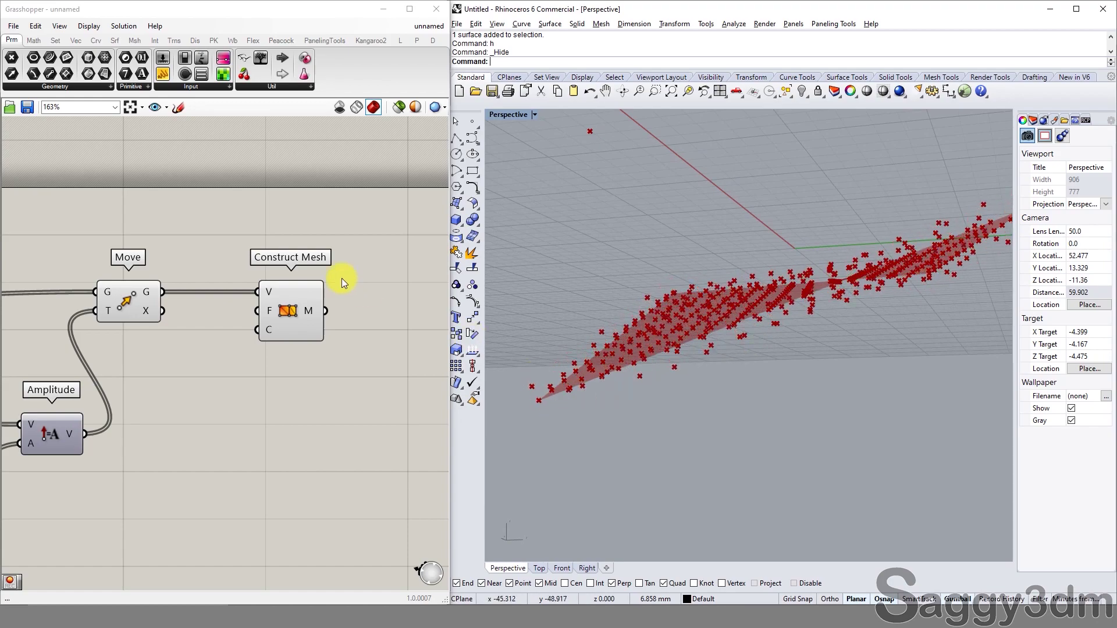
{"action": "mouse_move", "coordinate": [269, 312]}
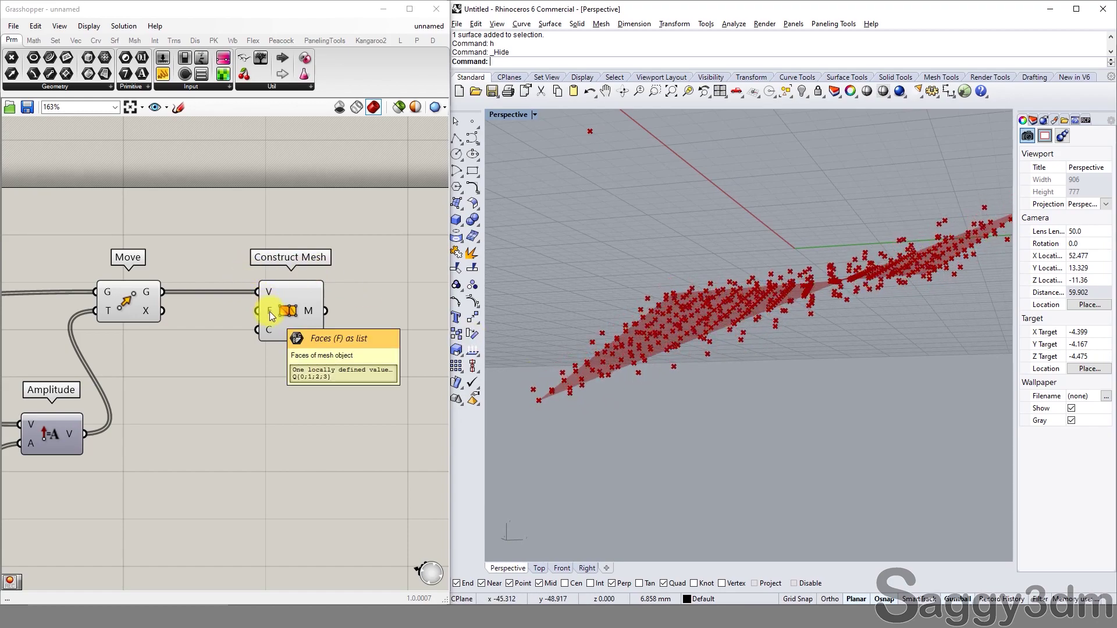
{"action": "scroll", "coordinate": [321, 378], "scroll_direction": "down", "scroll_amount": 1}
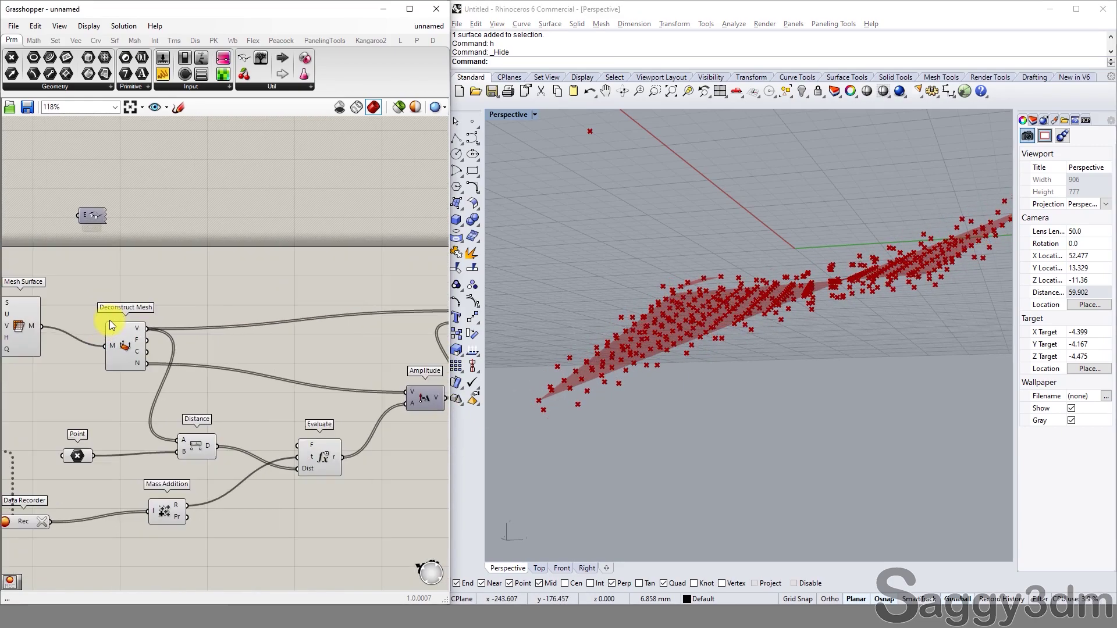
{"action": "scroll", "coordinate": [140, 340], "scroll_direction": "up", "scroll_amount": 3}
{"action": "right_click_drag", "start_coordinate": [159, 352], "coordinate": [114, 326]}
{"action": "scroll", "coordinate": [87, 311], "scroll_direction": "down", "scroll_amount": 4}
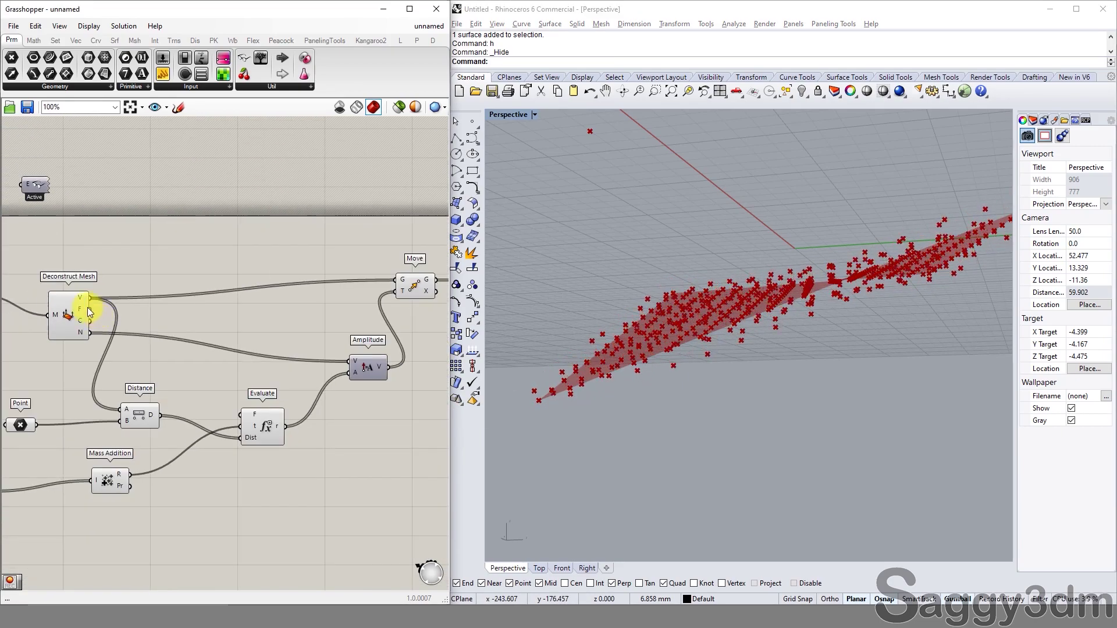
{"action": "left_click_drag", "start_coordinate": [94, 310], "coordinate": [430, 295]}
Examine the animated mesh in the Perspective viewport and the moved points that the Move component contributes
{"action": "right_click_drag", "start_coordinate": [908, 312], "coordinate": [773, 295]}
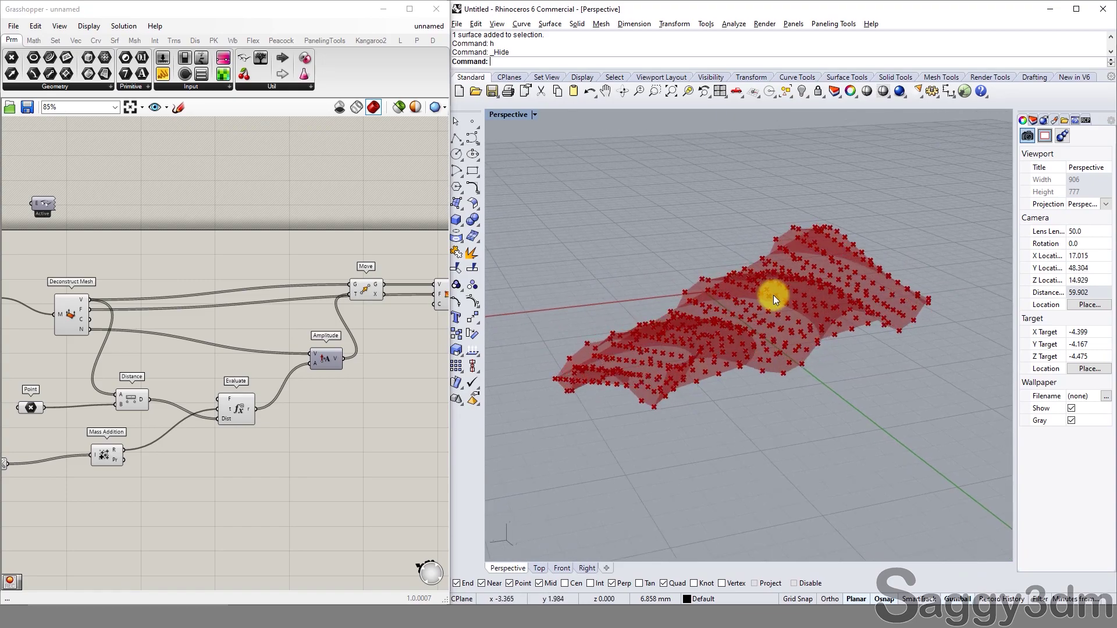
{"action": "right_click_drag", "start_coordinate": [347, 301], "coordinate": [281, 296]}
{"action": "scroll", "coordinate": [280, 295], "scroll_direction": "up", "scroll_amount": 4}
{"action": "left_click", "coordinate": [307, 295]}
{"action": "right_click_drag", "start_coordinate": [499, 307], "coordinate": [610, 314]}
{"action": "scroll", "coordinate": [332, 317], "scroll_direction": "down", "scroll_amount": 2}
{"action": "right_click_drag", "start_coordinate": [192, 330], "coordinate": [324, 341]}
{"action": "left_click", "coordinate": [335, 305]}
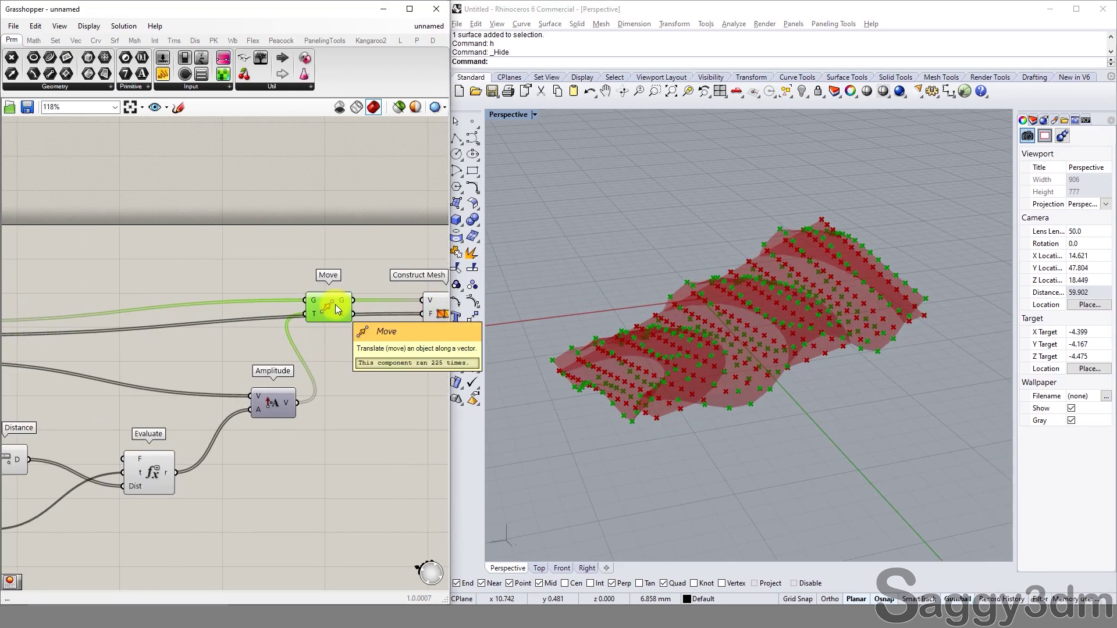
Relocate the Point component to just below the Height count slider
{"action": "scroll", "coordinate": [365, 260], "scroll_direction": "down", "scroll_amount": 4}
{"action": "left_click", "coordinate": [171, 239]}
{"action": "right_click_drag", "start_coordinate": [182, 287], "coordinate": [142, 335]}
{"action": "scroll", "coordinate": [125, 311], "scroll_direction": "up", "scroll_amount": 2}
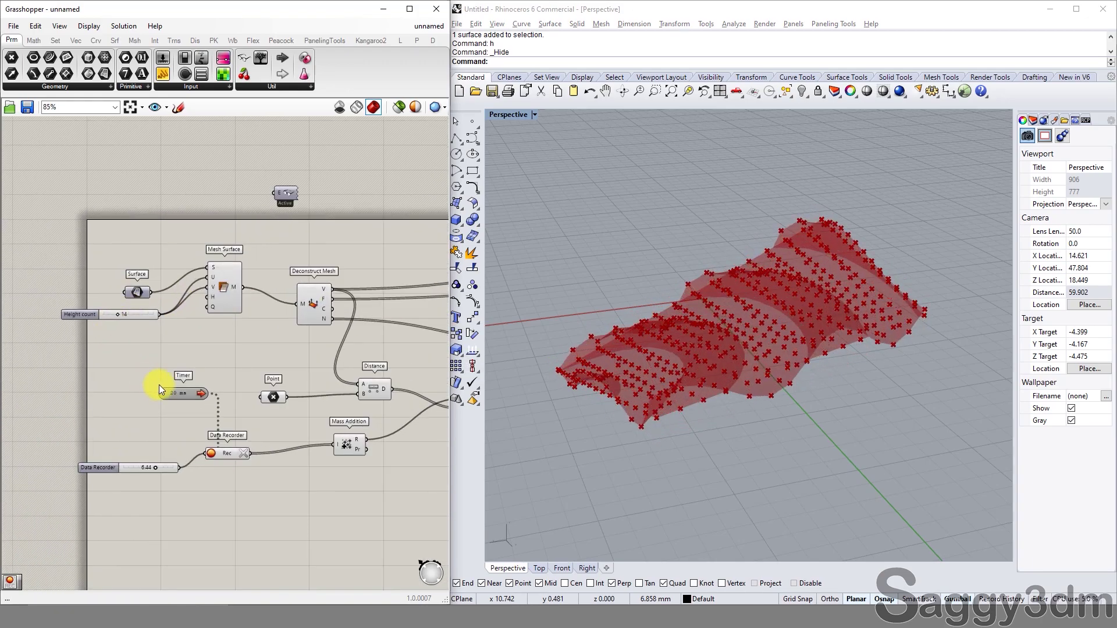
{"action": "left_click_drag", "start_coordinate": [286, 399], "coordinate": [88, 350]}
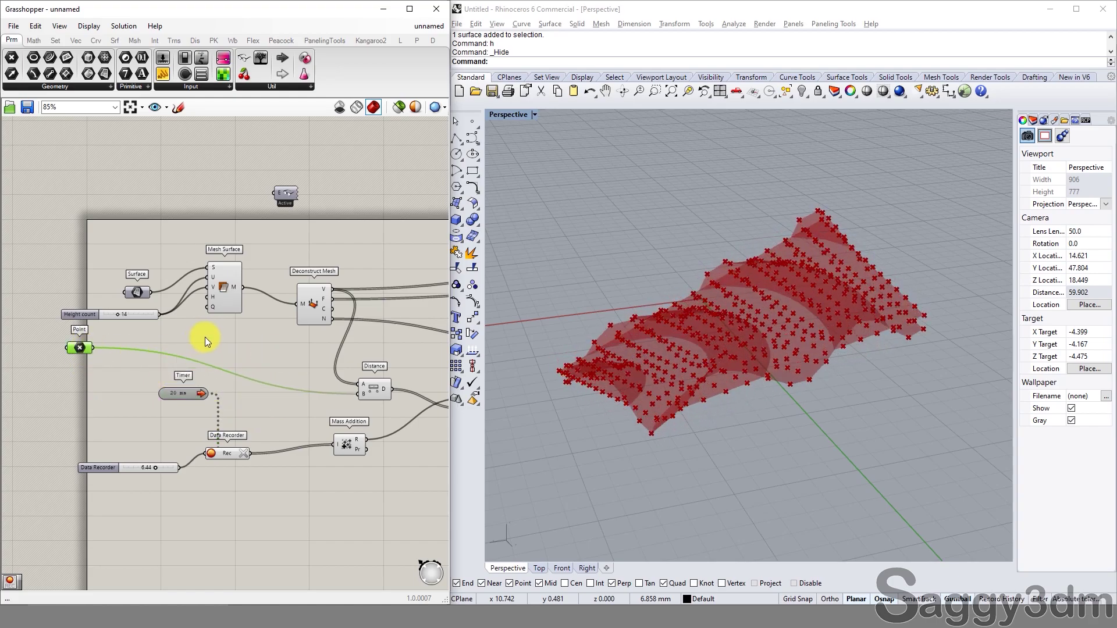
Turn off the preview of the components from Mesh Surface through Move, keeping Construct Mesh shown
{"action": "scroll", "coordinate": [206, 335], "scroll_direction": "down", "scroll_amount": 3}
{"action": "scroll", "coordinate": [108, 260], "scroll_direction": "up", "scroll_amount": 1}
{"action": "left_click_drag", "start_coordinate": [105, 257], "coordinate": [445, 444]}
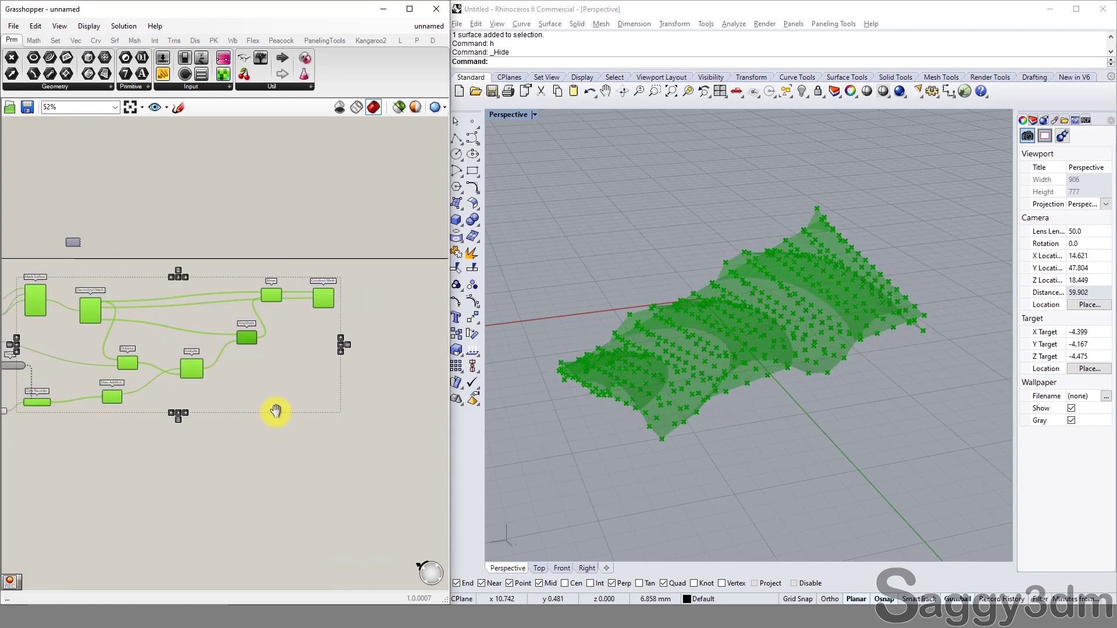
{"action": "scroll", "coordinate": [317, 309], "scroll_direction": "up", "scroll_amount": 3}
{"action": "middle_click", "coordinate": [242, 271]}
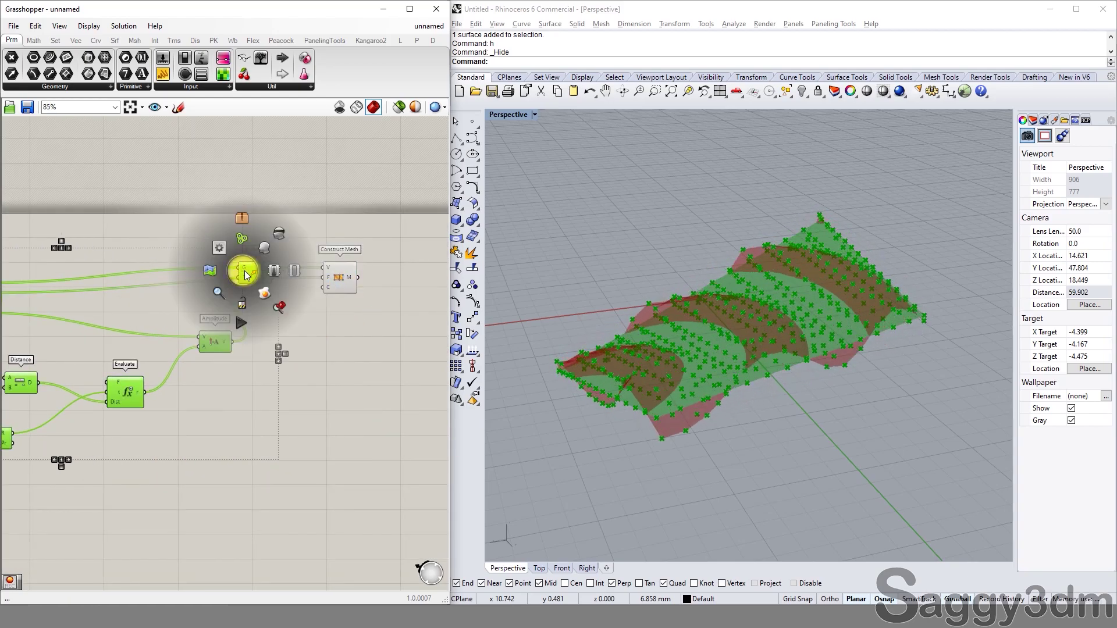
{"action": "left_click", "coordinate": [280, 237]}
{"action": "right_click_drag", "start_coordinate": [905, 466], "coordinate": [840, 342]}
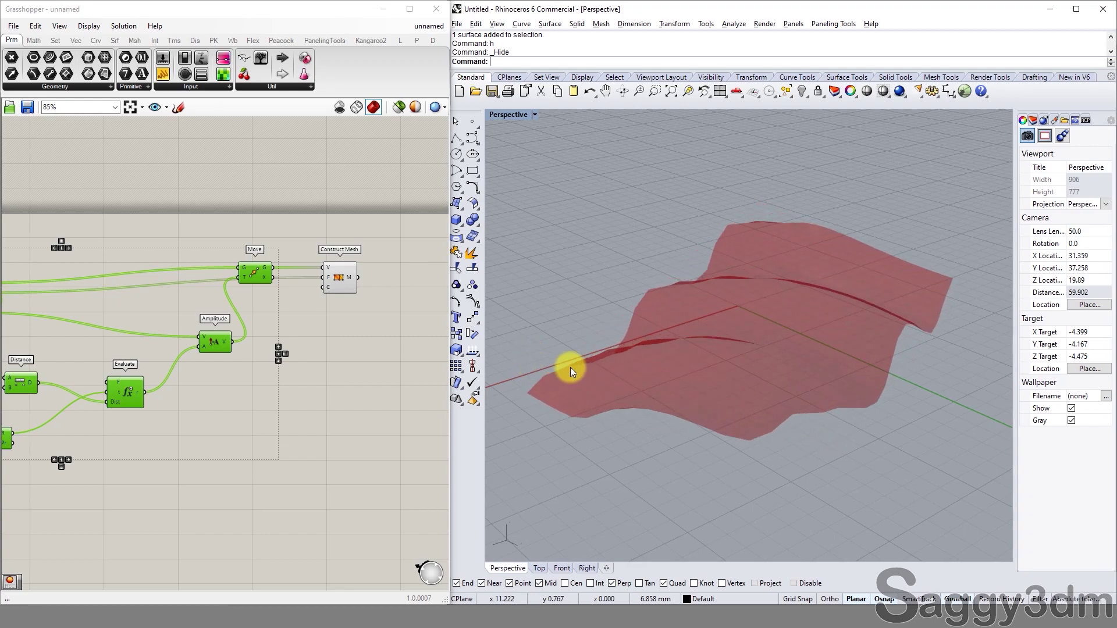
Add a Mesh parameter beside Construct Mesh and connect the constructed mesh output to it
{"action": "scroll", "coordinate": [323, 283], "scroll_direction": "up", "scroll_amount": 2}
{"action": "scroll", "coordinate": [280, 294], "scroll_direction": "up", "scroll_amount": 2}
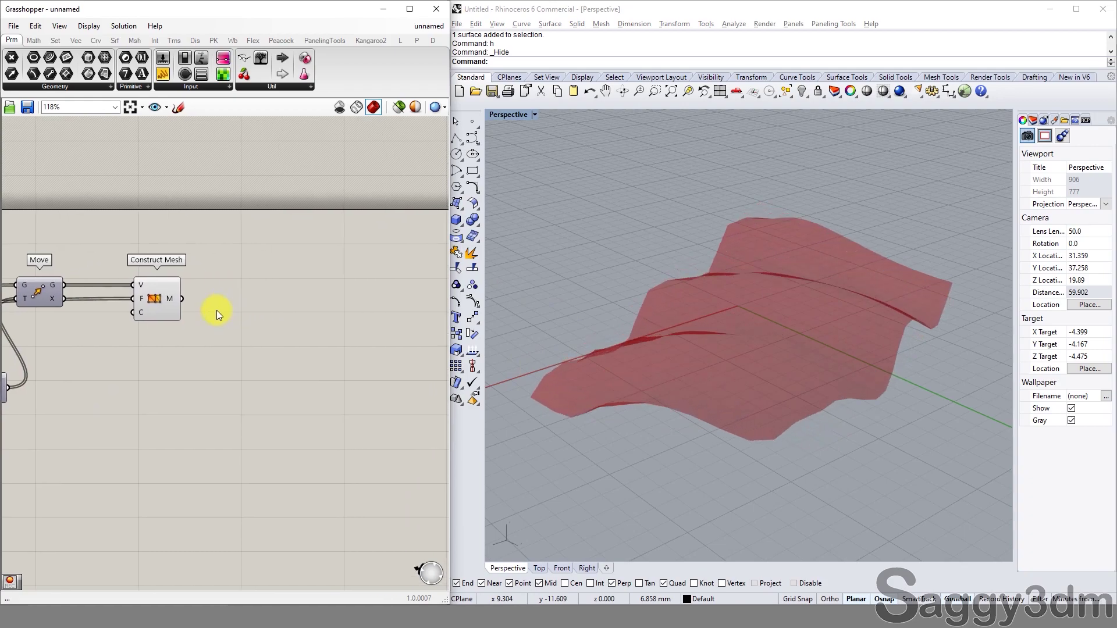
{"action": "double_click", "coordinate": [281, 288]}
{"action": "type", "text": "mesh"}
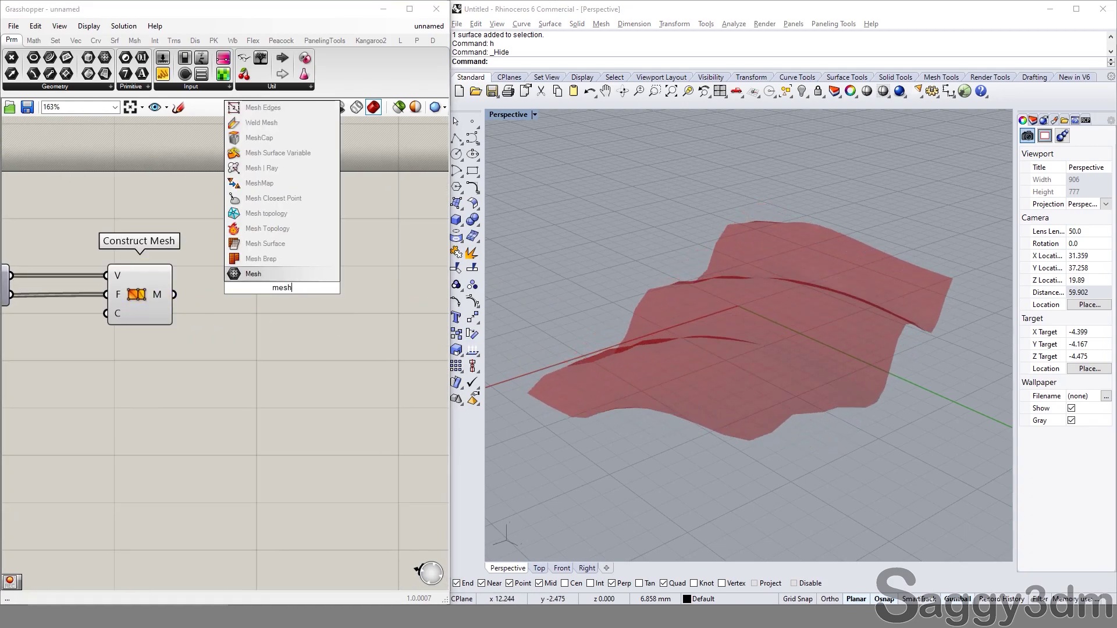
{"action": "left_click", "coordinate": [291, 275]}
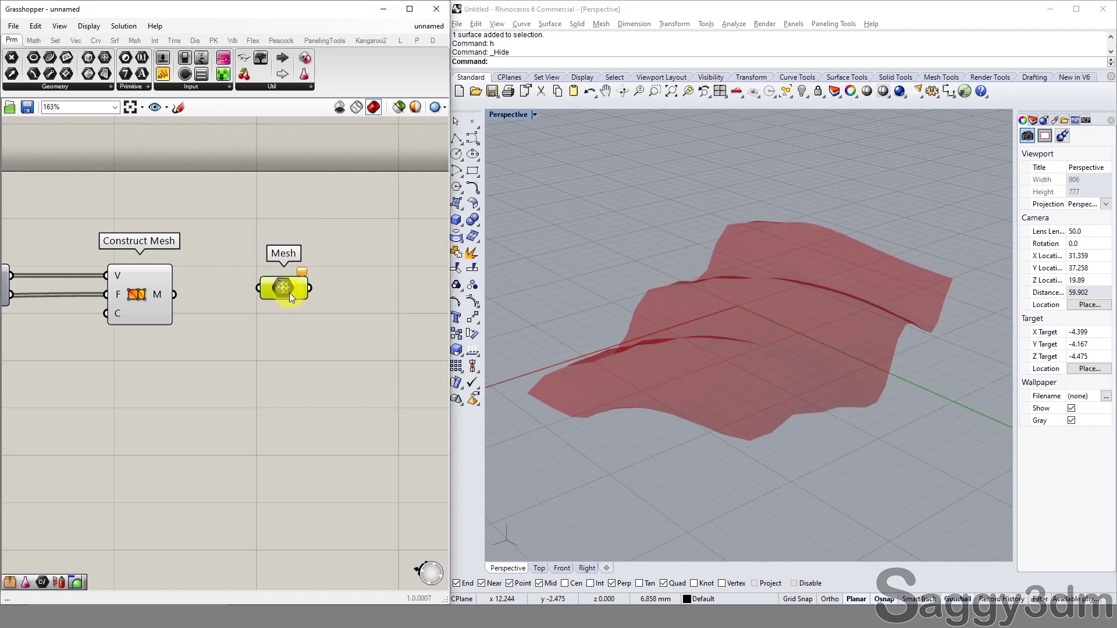
{"action": "left_click_drag", "start_coordinate": [174, 295], "coordinate": [251, 306]}
Turn off the preview of the Construct Mesh component
{"action": "left_click", "coordinate": [153, 315]}
{"action": "middle_click", "coordinate": [152, 316]}
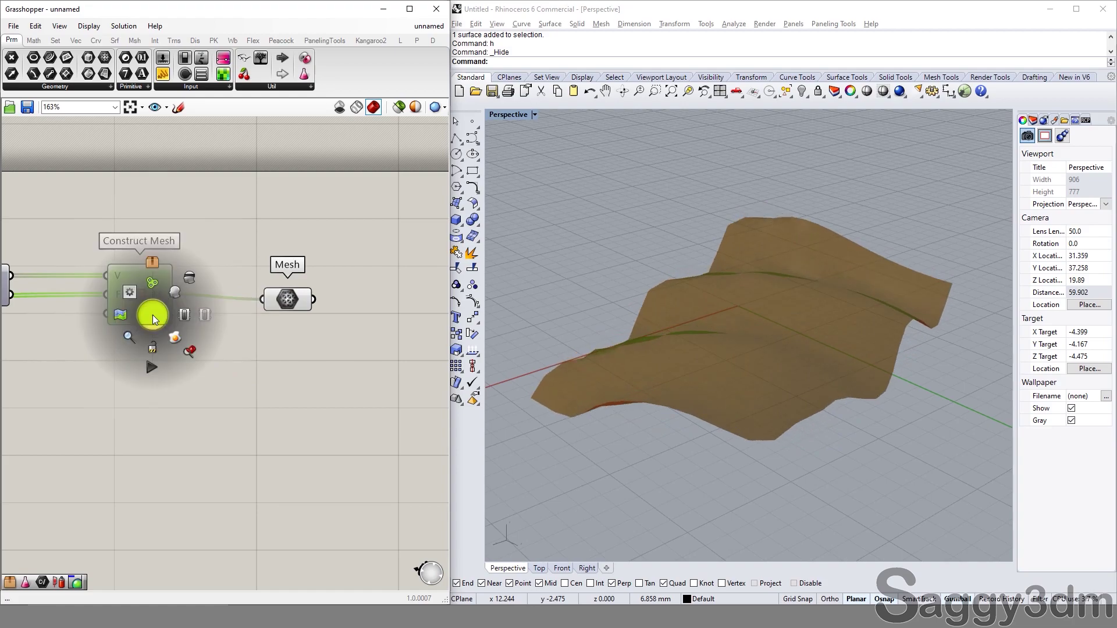
{"action": "left_click", "coordinate": [194, 282]}
{"action": "right_click_drag", "start_coordinate": [285, 322], "coordinate": [230, 329]}
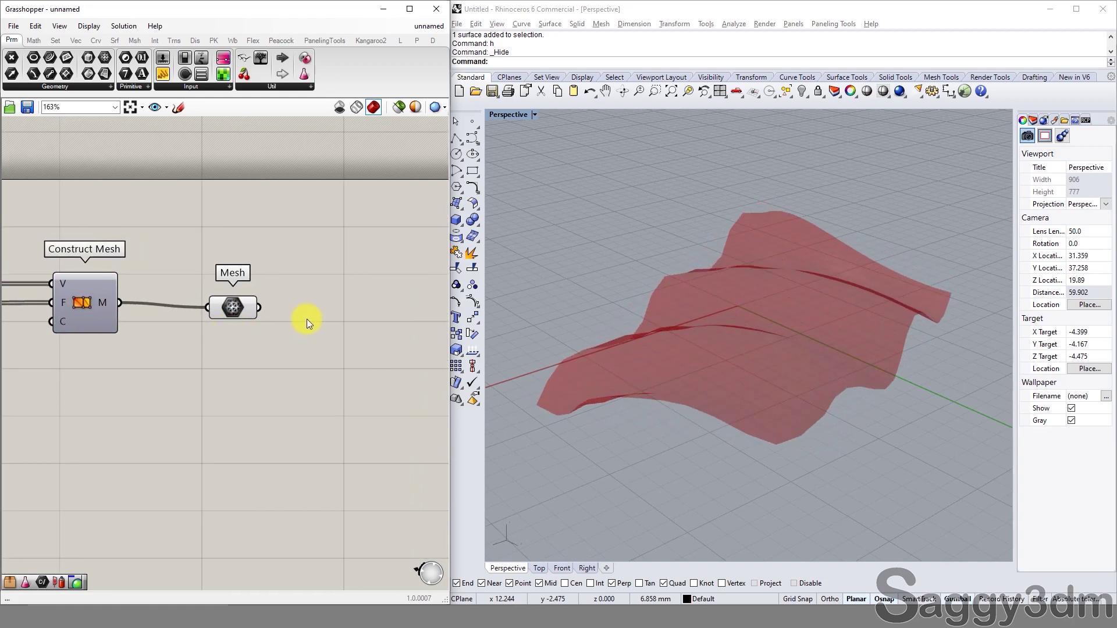
Add a Custom Preview component after the Mesh parameter and connect the mesh to its geometry input
{"action": "double_click", "coordinate": [341, 323]}
{"action": "type", "text": "cust"}
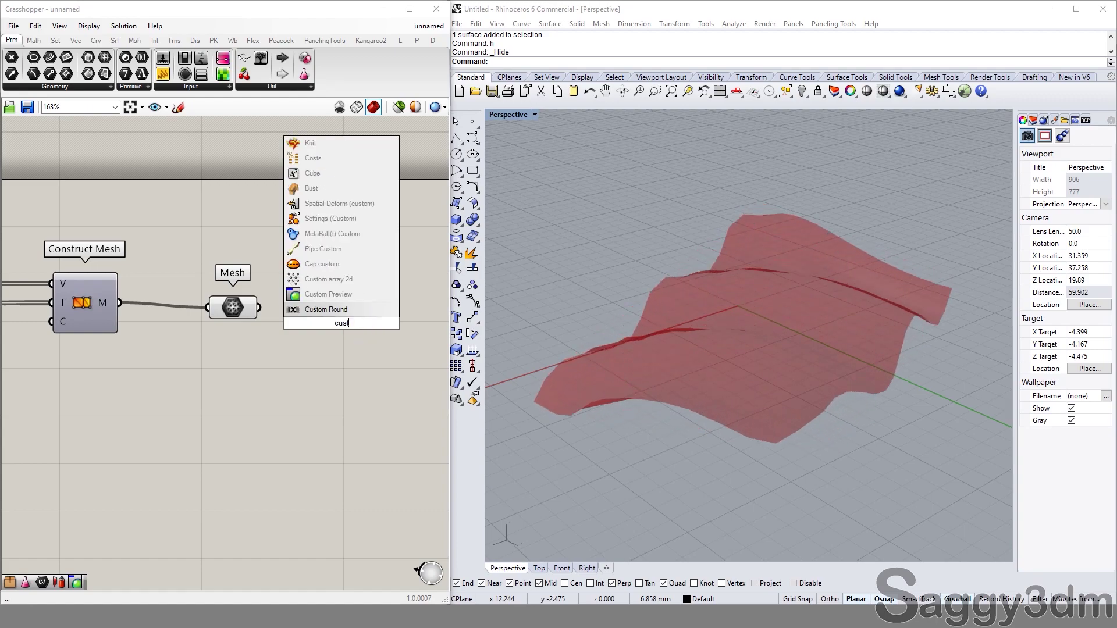
{"action": "left_click", "coordinate": [349, 294]}
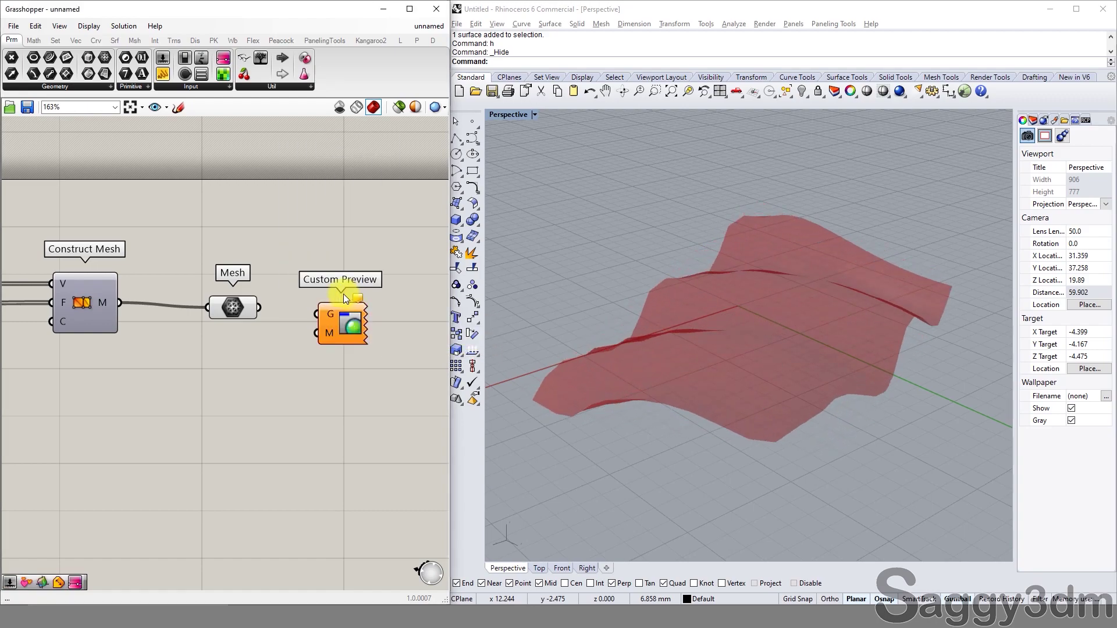
{"action": "right_click_drag", "start_coordinate": [292, 342], "coordinate": [254, 350]}
{"action": "left_click_drag", "start_coordinate": [310, 338], "coordinate": [317, 339]}
{"action": "left_click_drag", "start_coordinate": [219, 316], "coordinate": [285, 326]}
{"action": "right_click_drag", "start_coordinate": [830, 228], "coordinate": [768, 291]}
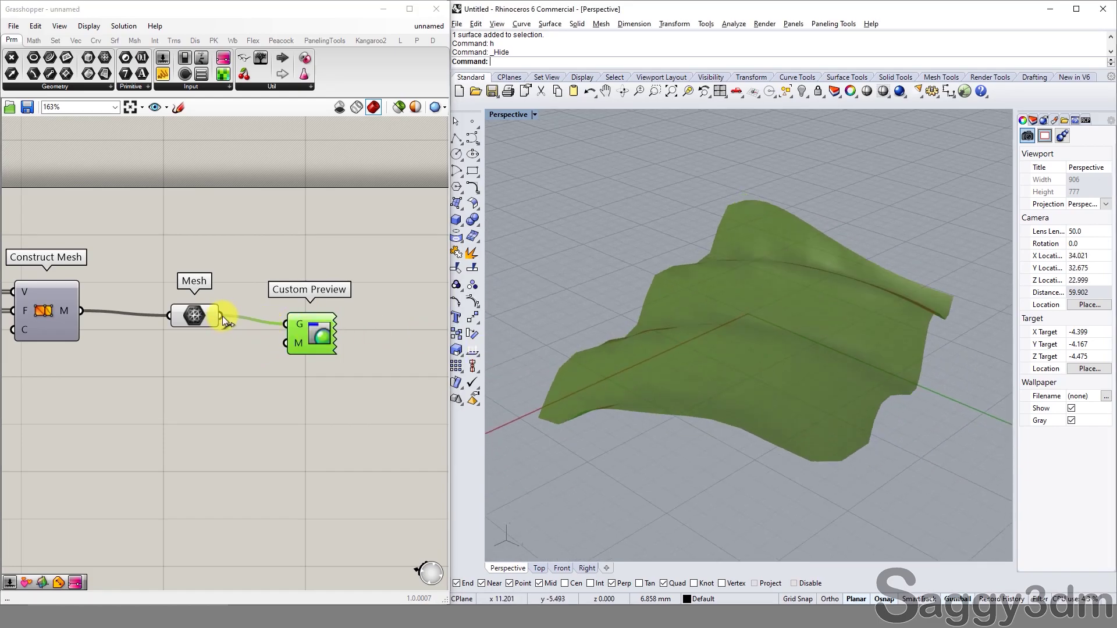
Turn off the Mesh parameter's own preview so only the Custom Preview shading is displayed
{"action": "left_click", "coordinate": [193, 315]}
{"action": "middle_click", "coordinate": [193, 315]}
{"action": "left_click", "coordinate": [232, 277]}
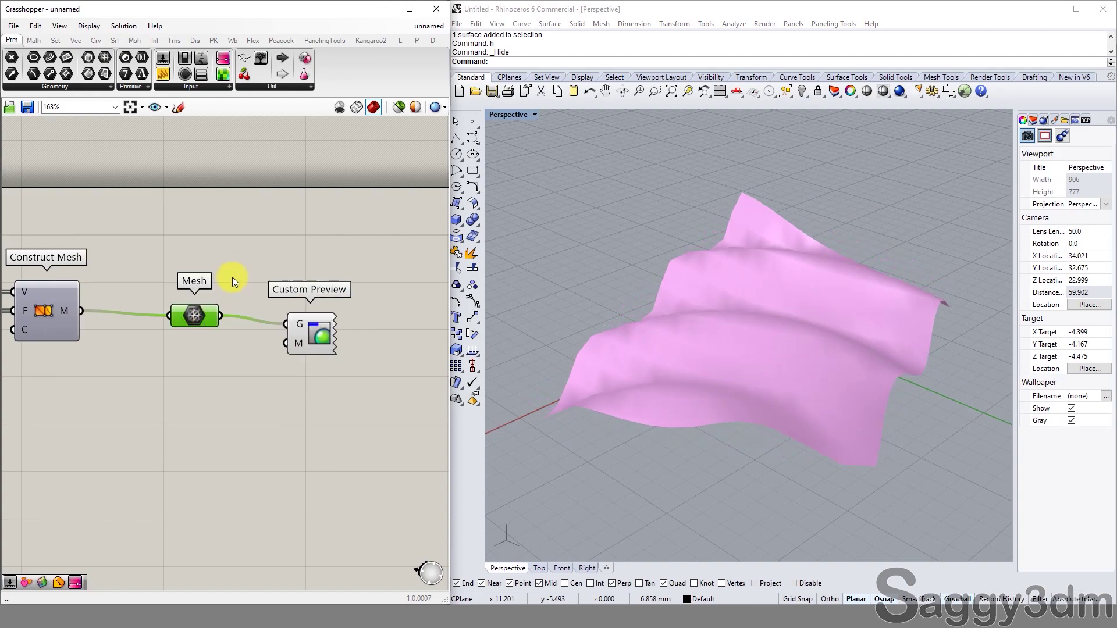
{"action": "right_click_drag", "start_coordinate": [560, 267], "coordinate": [366, 361]}
{"action": "scroll", "coordinate": [855, 401], "scroll_direction": "down", "scroll_amount": 5}
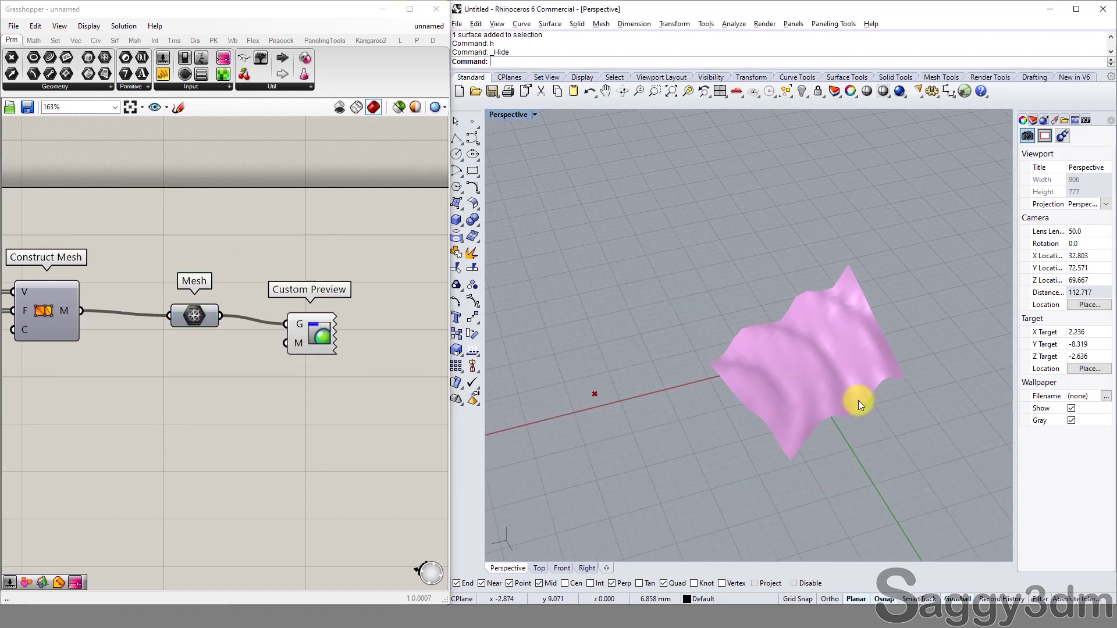
Arrange the Height count slider, Point parameter and Data Recorder slider in a column left of the other components
{"action": "scroll", "coordinate": [219, 349], "scroll_direction": "down", "scroll_amount": 3}
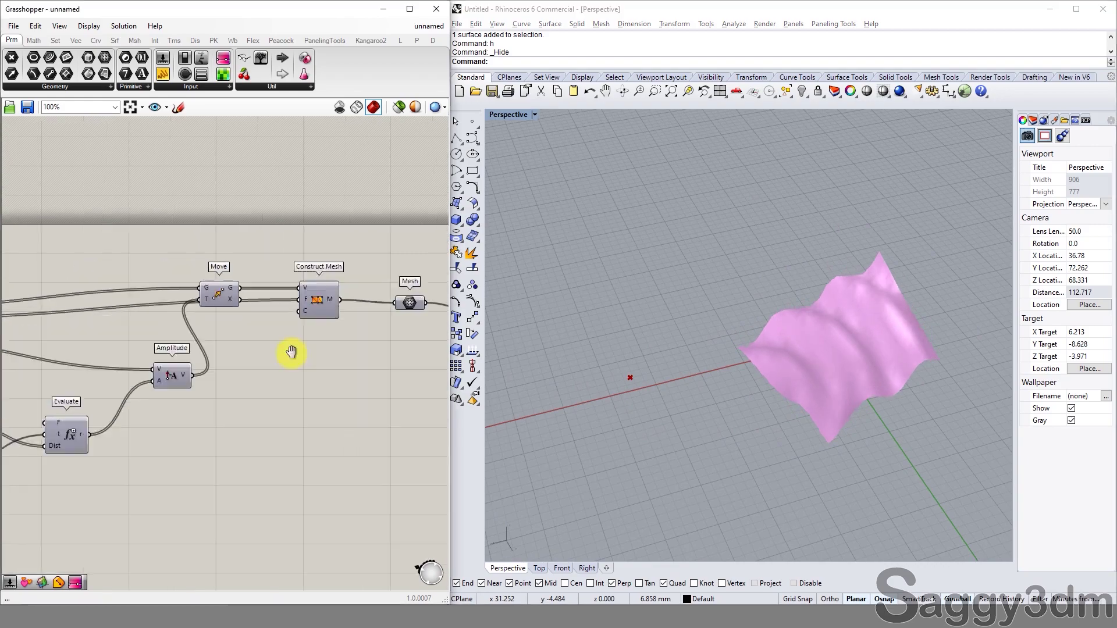
{"action": "right_click_drag", "start_coordinate": [165, 353], "coordinate": [287, 367]}
{"action": "scroll", "coordinate": [157, 481], "scroll_direction": "up", "scroll_amount": 2}
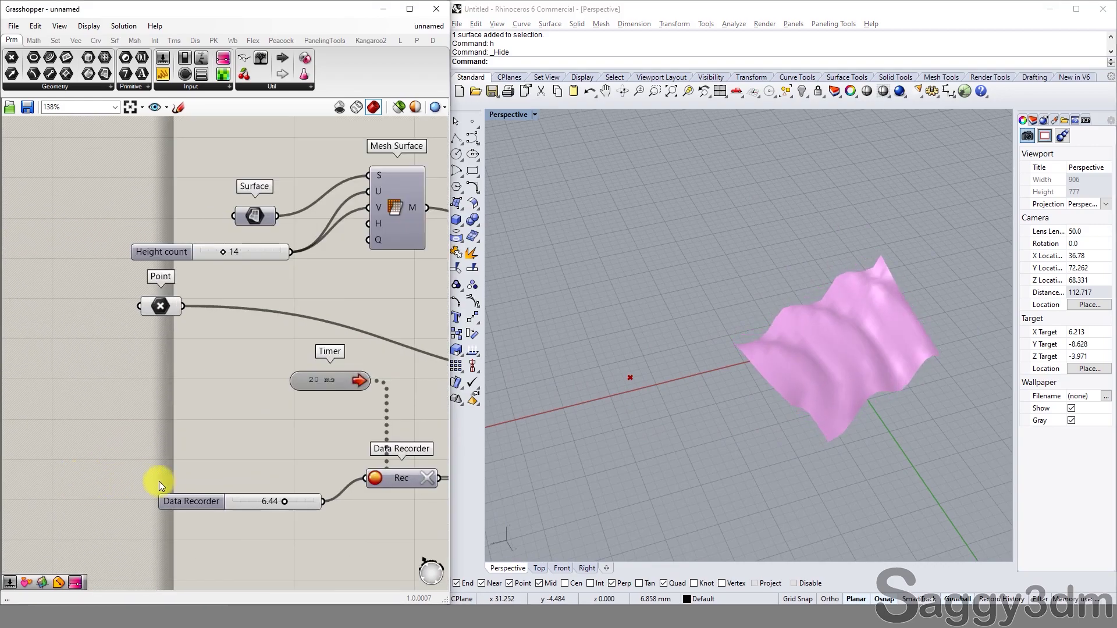
{"action": "scroll", "coordinate": [141, 272], "scroll_direction": "up", "scroll_amount": 2}
{"action": "left_click", "coordinate": [170, 246]}
{"action": "left_click_drag", "start_coordinate": [170, 246], "coordinate": [79, 249]}
{"action": "left_click_drag", "start_coordinate": [164, 316], "coordinate": [110, 314]}
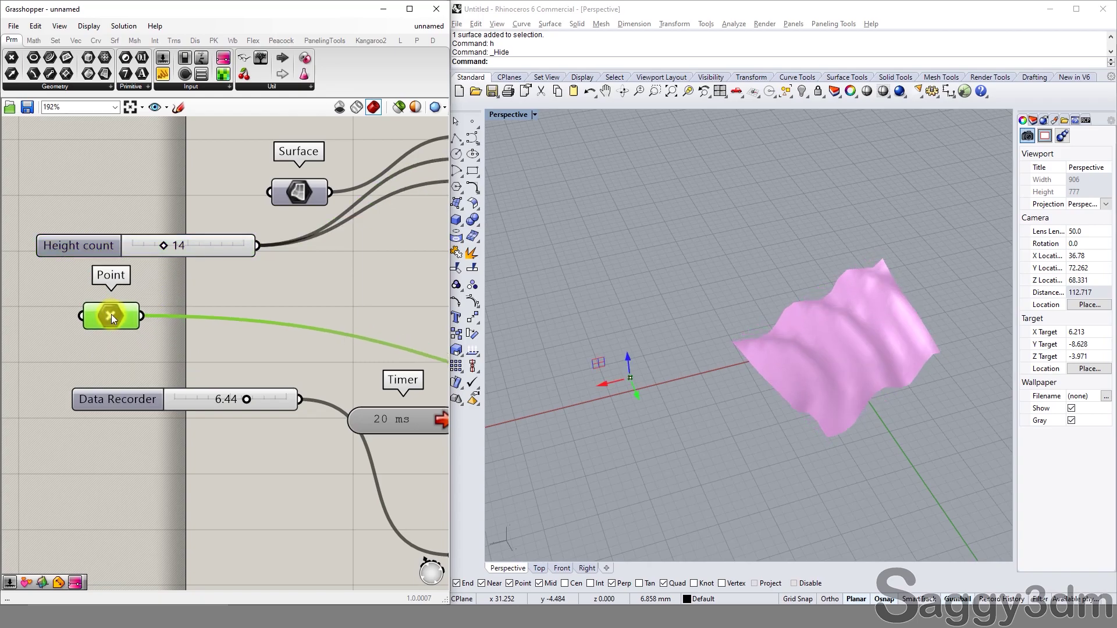
{"action": "left_click_drag", "start_coordinate": [115, 404], "coordinate": [78, 389]}
{"action": "scroll", "coordinate": [340, 367], "scroll_direction": "down", "scroll_amount": 3}
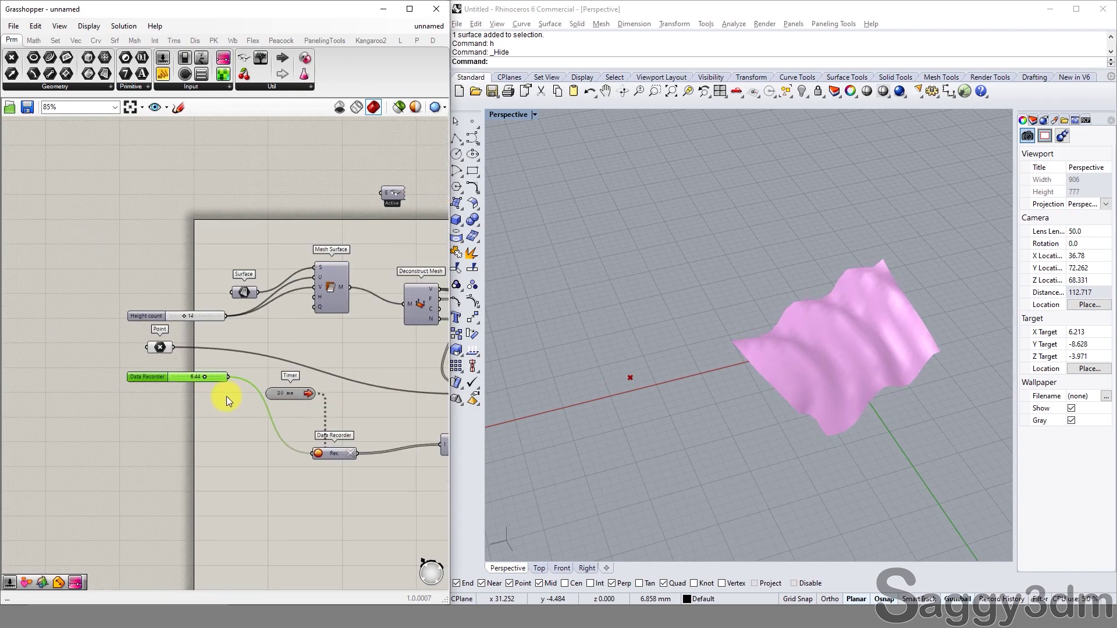
Move the Timer into the input column, directly below the Data Recorder slider
{"action": "scroll", "coordinate": [308, 410], "scroll_direction": "up", "scroll_amount": 1}
{"action": "left_click_drag", "start_coordinate": [255, 379], "coordinate": [74, 445]}
{"action": "scroll", "coordinate": [62, 384], "scroll_direction": "up", "scroll_amount": 3}
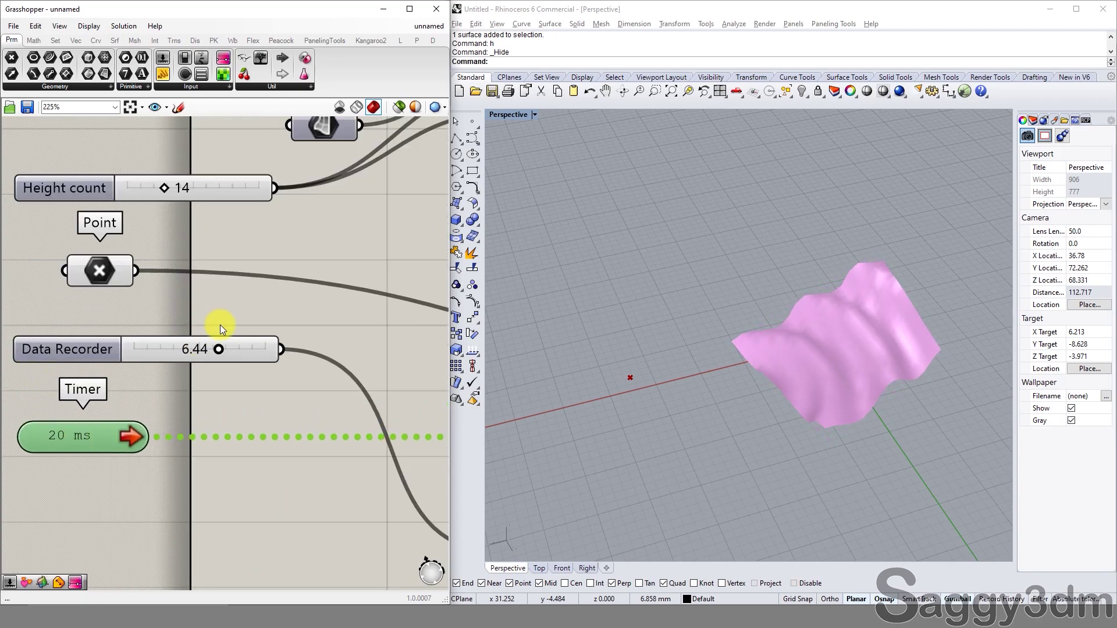
{"action": "right_click_drag", "start_coordinate": [248, 288], "coordinate": [219, 336]}
{"action": "scroll", "coordinate": [277, 253], "scroll_direction": "down", "scroll_amount": 4}
{"action": "scroll", "coordinate": [273, 240], "scroll_direction": "up", "scroll_amount": 3}
Move the Surface parameter to the head of the input column, above the Height count slider
{"action": "left_click_drag", "start_coordinate": [274, 240], "coordinate": [96, 261]}
{"action": "scroll", "coordinate": [175, 344], "scroll_direction": "down", "scroll_amount": 8}
{"action": "right_click_drag", "start_coordinate": [408, 360], "coordinate": [259, 363]}
{"action": "scroll", "coordinate": [361, 349], "scroll_direction": "up", "scroll_amount": 3}
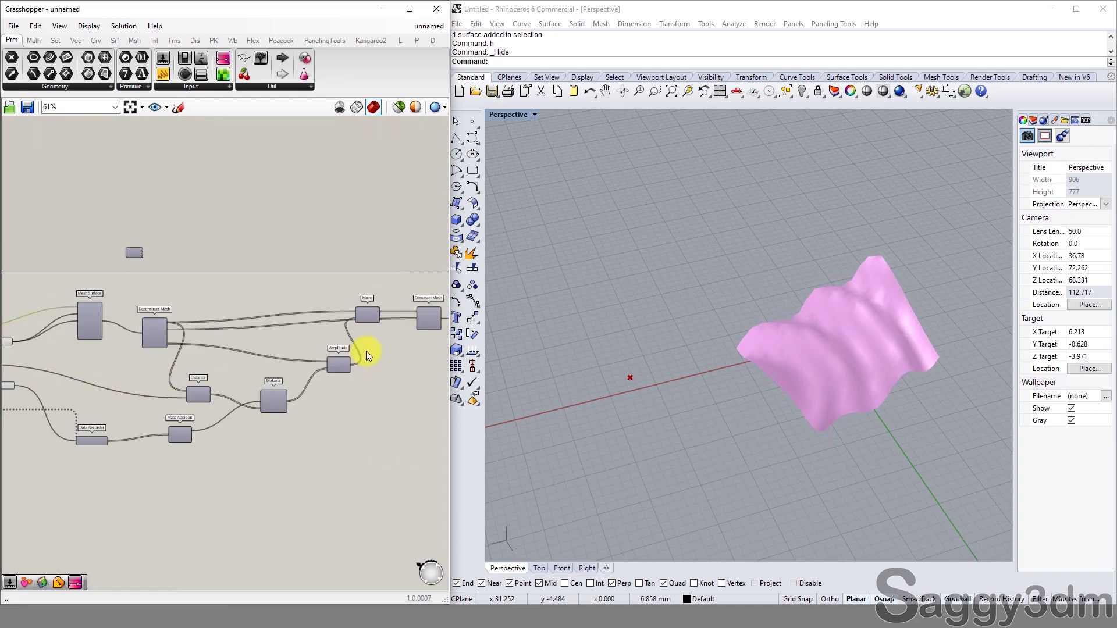
{"action": "scroll", "coordinate": [82, 377], "scroll_direction": "down", "scroll_amount": 3}
{"action": "scroll", "coordinate": [139, 318], "scroll_direction": "up", "scroll_amount": 5}
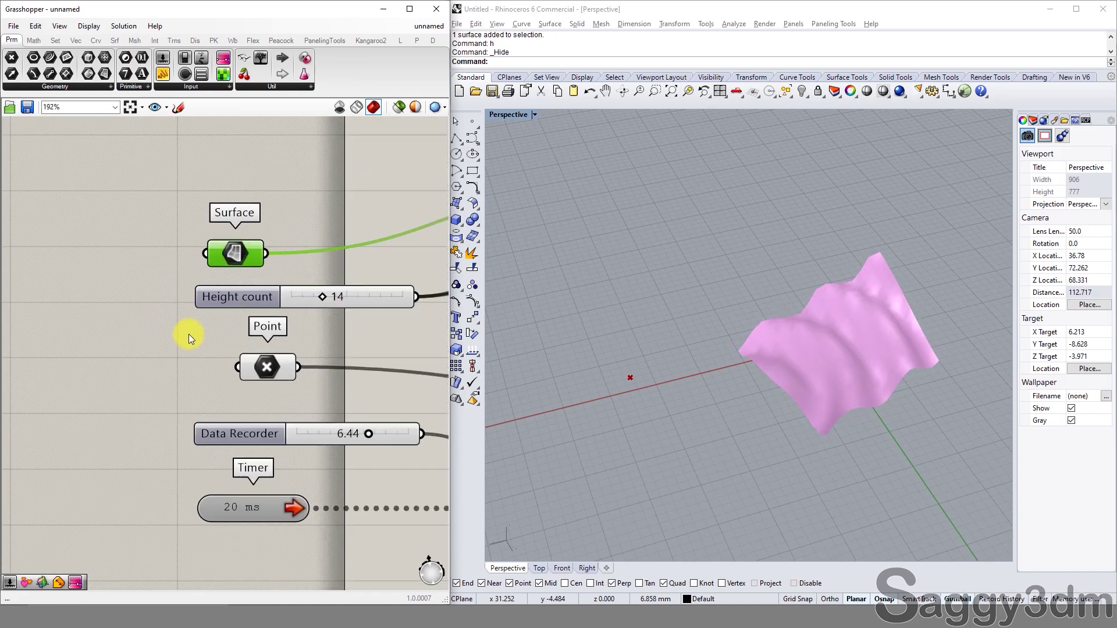
{"action": "right_click_drag", "start_coordinate": [188, 334], "coordinate": [138, 319]}
Try Height count values of 36 and 8 to compare the smoothness of the wave mesh
{"action": "right_click_drag", "start_coordinate": [643, 374], "coordinate": [646, 353]}
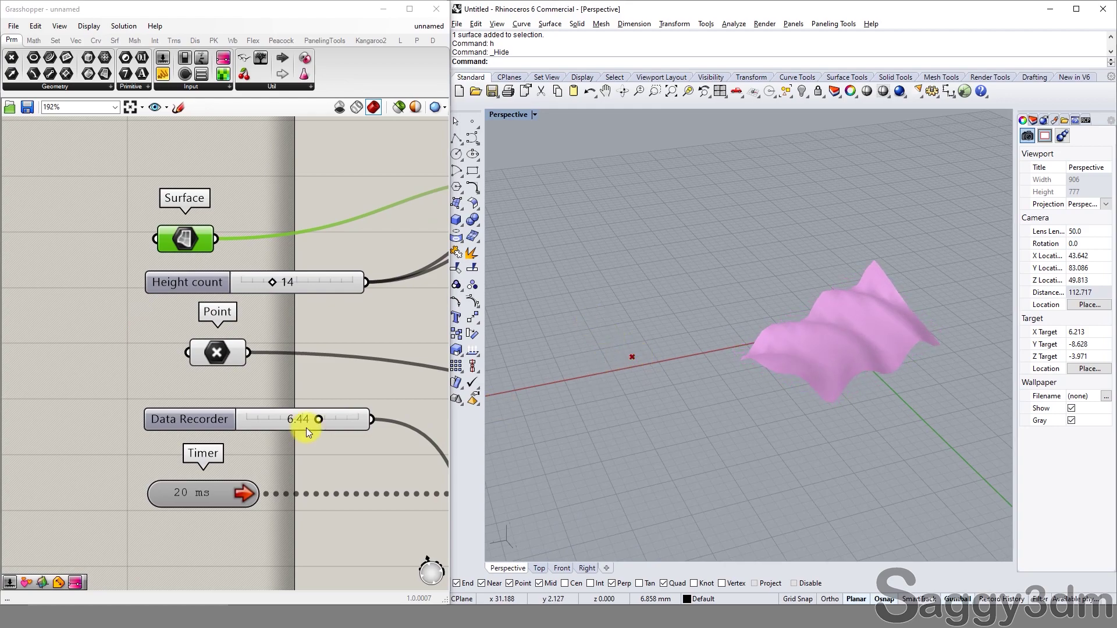
{"action": "scroll", "coordinate": [287, 293], "scroll_direction": "up", "scroll_amount": 1}
{"action": "scroll", "coordinate": [736, 356], "scroll_direction": "up", "scroll_amount": 1}
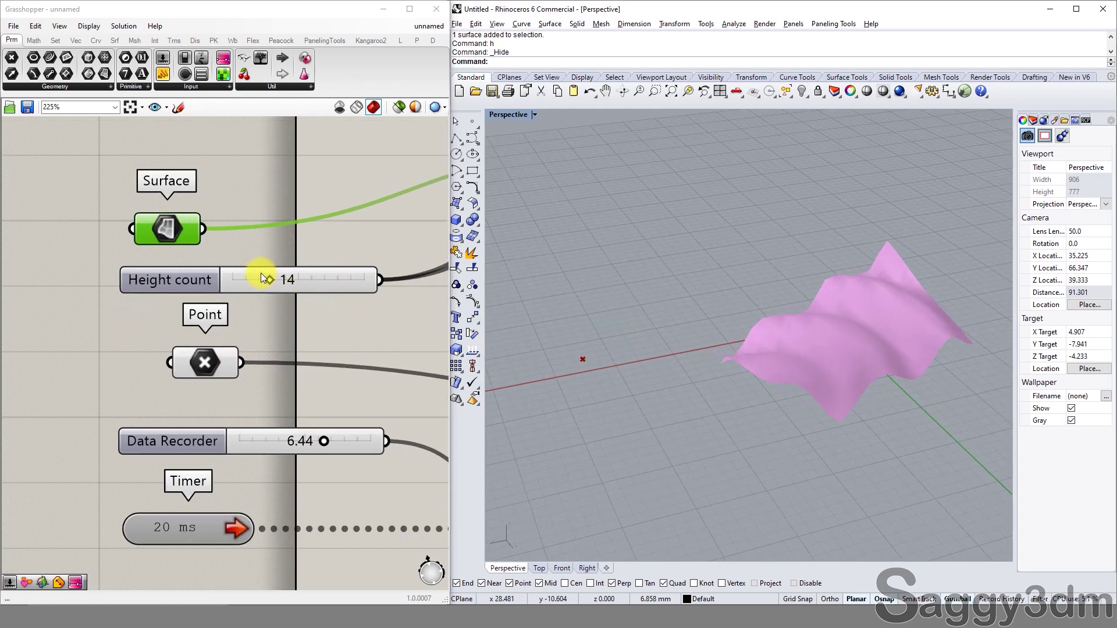
{"action": "left_click_drag", "start_coordinate": [271, 278], "coordinate": [332, 283]}
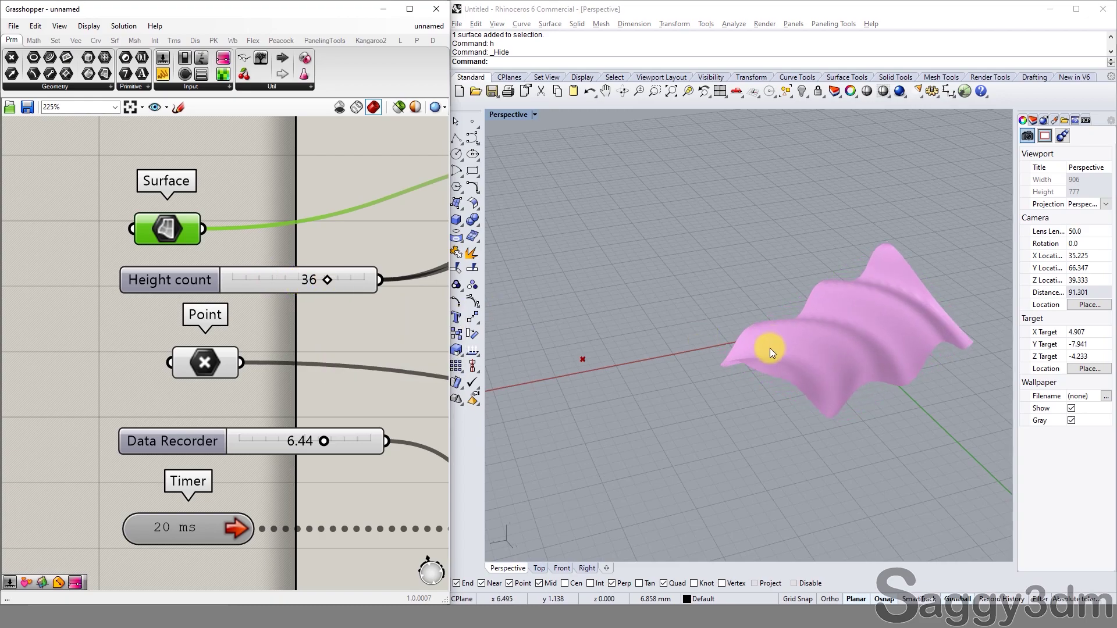
{"action": "right_click_drag", "start_coordinate": [769, 348], "coordinate": [686, 373]}
{"action": "left_click_drag", "start_coordinate": [327, 280], "coordinate": [253, 280]}
{"action": "right_click_drag", "start_coordinate": [721, 319], "coordinate": [792, 295]}
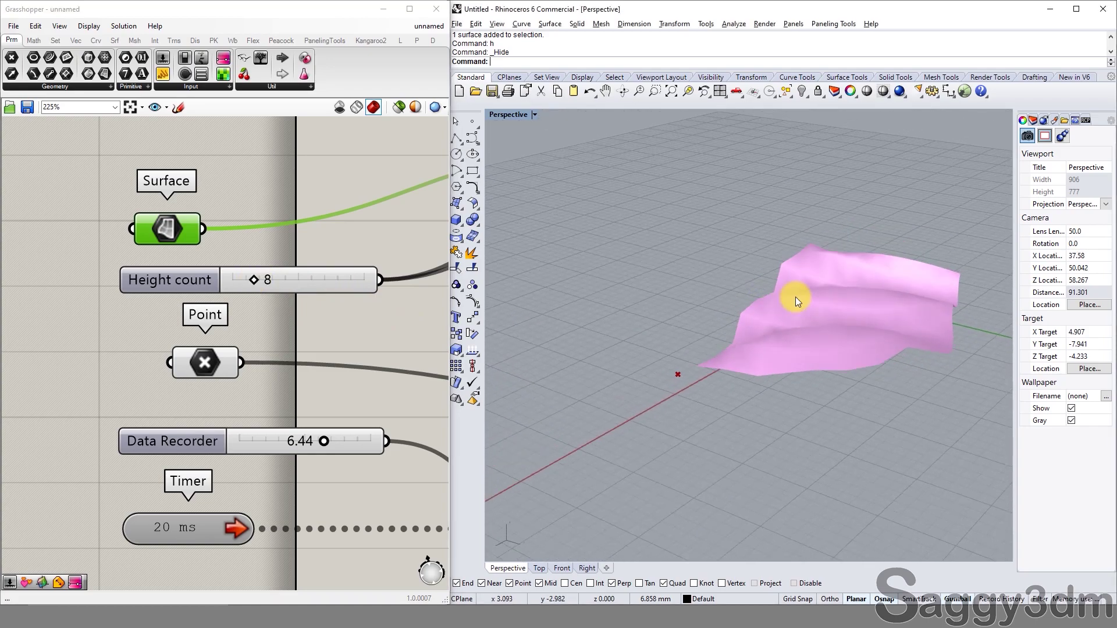
Set the Data Recorder slider to 5.24 and view its effect on the waves
{"action": "scroll", "coordinate": [787, 367], "scroll_direction": "up", "scroll_amount": 5}
{"action": "right_click_drag", "start_coordinate": [787, 366], "coordinate": [843, 349]}
{"action": "right_click_drag", "start_coordinate": [326, 330], "coordinate": [266, 397]}
{"action": "mouse_move", "coordinate": [263, 396]}
{"action": "left_mouse_down"}
{"action": "mouse_move", "coordinate": [272, 394]}
{"action": "mouse_move", "coordinate": [244, 394]}
{"action": "left_mouse_up"}
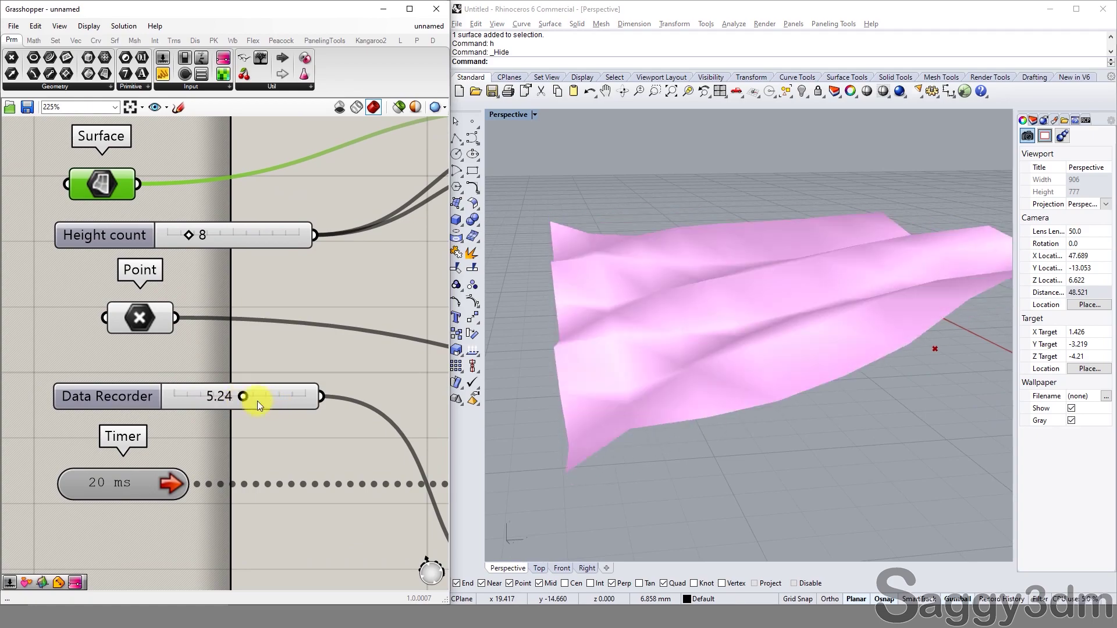
{"action": "scroll", "coordinate": [748, 416], "scroll_direction": "down", "scroll_amount": 3}
{"action": "right_click_drag", "start_coordinate": [751, 407], "coordinate": [628, 415]}
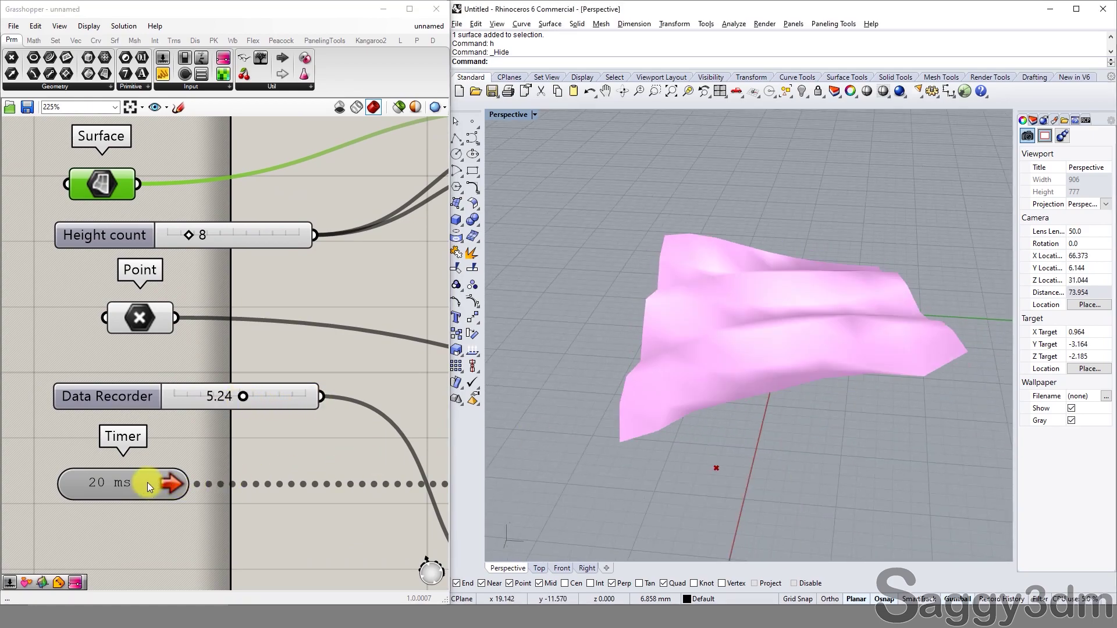
Set the Timer's interval to 200 ms
{"action": "right_click", "coordinate": [136, 483]}
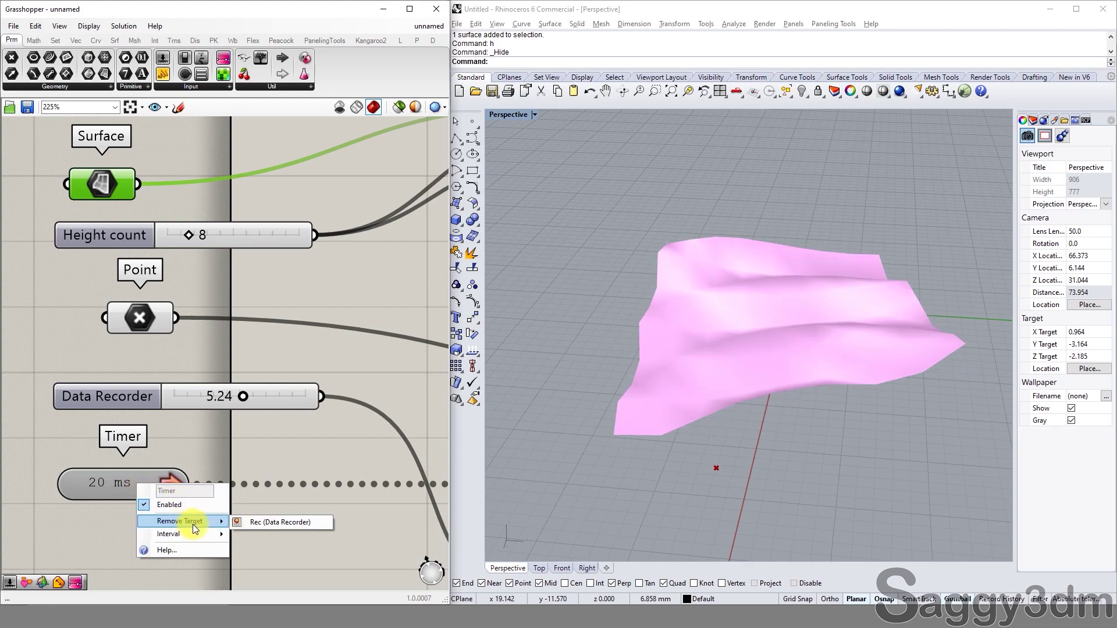
{"action": "mouse_move", "coordinate": [198, 534]}
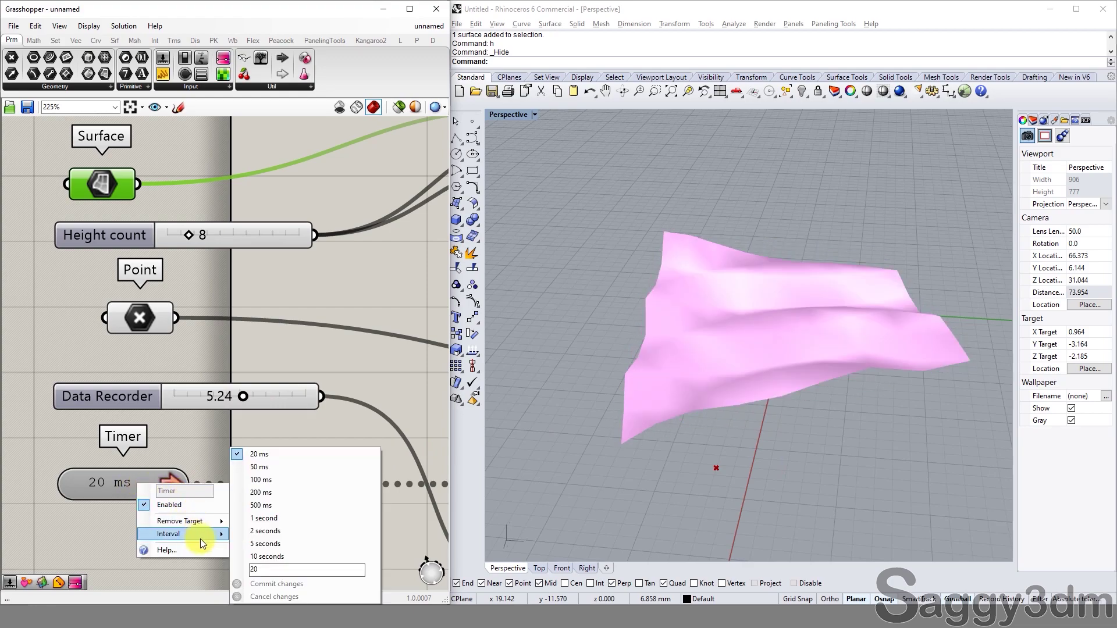
{"action": "left_click", "coordinate": [281, 493]}
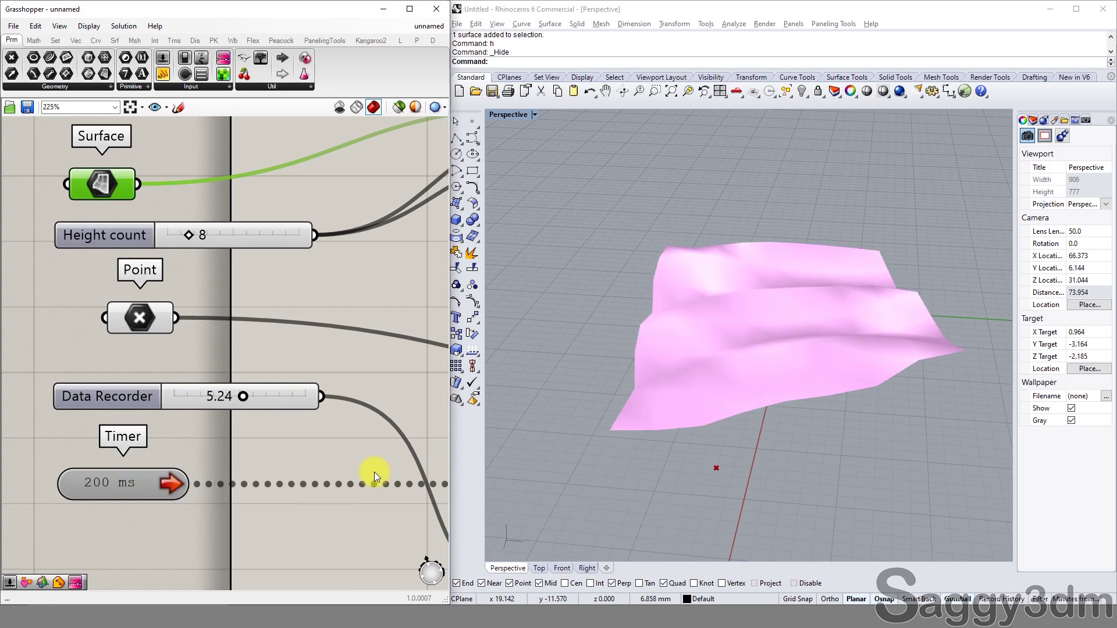
Set the Timer's interval to 50 ms for a faster wave animation
{"action": "right_click", "coordinate": [136, 483]}
{"action": "mouse_move", "coordinate": [194, 533]}
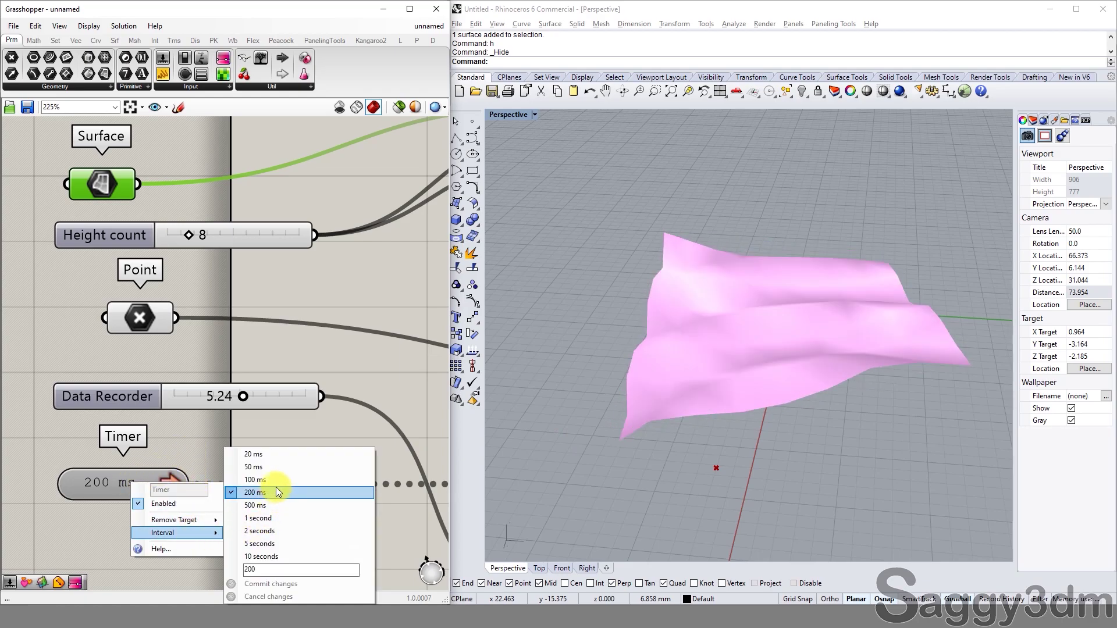
{"action": "left_click", "coordinate": [277, 465]}
Set the Height count slider to 18 to refine the wave mesh
{"action": "right_click_drag", "start_coordinate": [690, 376], "coordinate": [787, 374]}
{"action": "left_click_drag", "start_coordinate": [186, 235], "coordinate": [215, 236]}
{"action": "right_click_drag", "start_coordinate": [679, 319], "coordinate": [641, 324]}
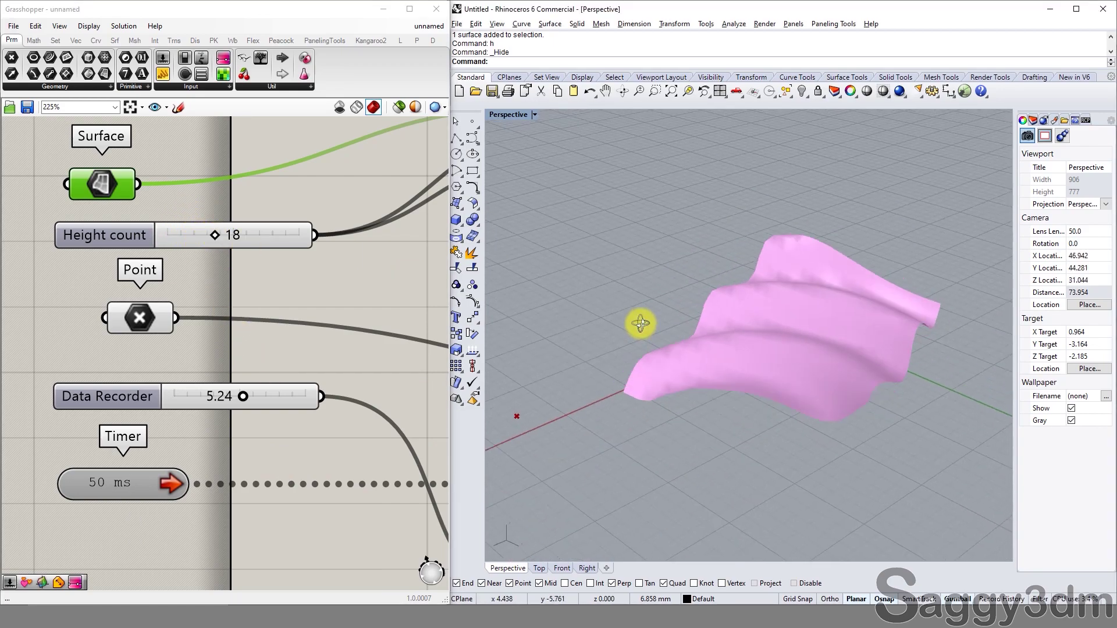
Select the Point parameter and move its point in the Perspective viewport to shift the origin of the waves
{"action": "left_click", "coordinate": [148, 317]}
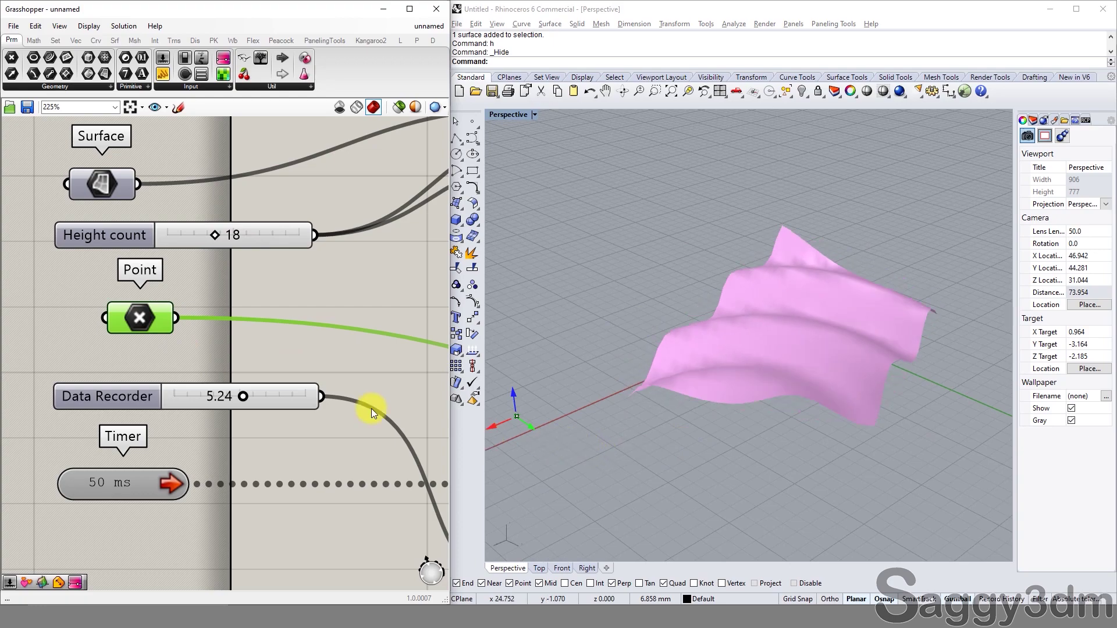
{"action": "right_click_drag", "start_coordinate": [634, 400], "coordinate": [657, 399], "text": "shift"}
{"action": "left_click_drag", "start_coordinate": [657, 399], "coordinate": [838, 402]}
{"action": "mouse_move", "coordinate": [871, 404]}
{"action": "right_mouse_down"}
{"action": "mouse_move", "coordinate": [849, 425]}
{"action": "mouse_move", "coordinate": [838, 419]}
{"action": "mouse_move", "coordinate": [888, 411]}
{"action": "mouse_move", "coordinate": [882, 426]}
{"action": "mouse_move", "coordinate": [865, 423]}
{"action": "right_mouse_up"}
{"action": "scroll", "coordinate": [914, 296], "scroll_direction": "up", "scroll_amount": 4}
{"action": "right_click_drag", "start_coordinate": [913, 296], "coordinate": [653, 385]}
{"action": "scroll", "coordinate": [696, 306], "scroll_direction": "down", "scroll_amount": 4}
Move the wave origin point away from the surface in two directions, and bring it back onto the mesh
{"action": "left_click_drag", "start_coordinate": [807, 276], "coordinate": [815, 483]}
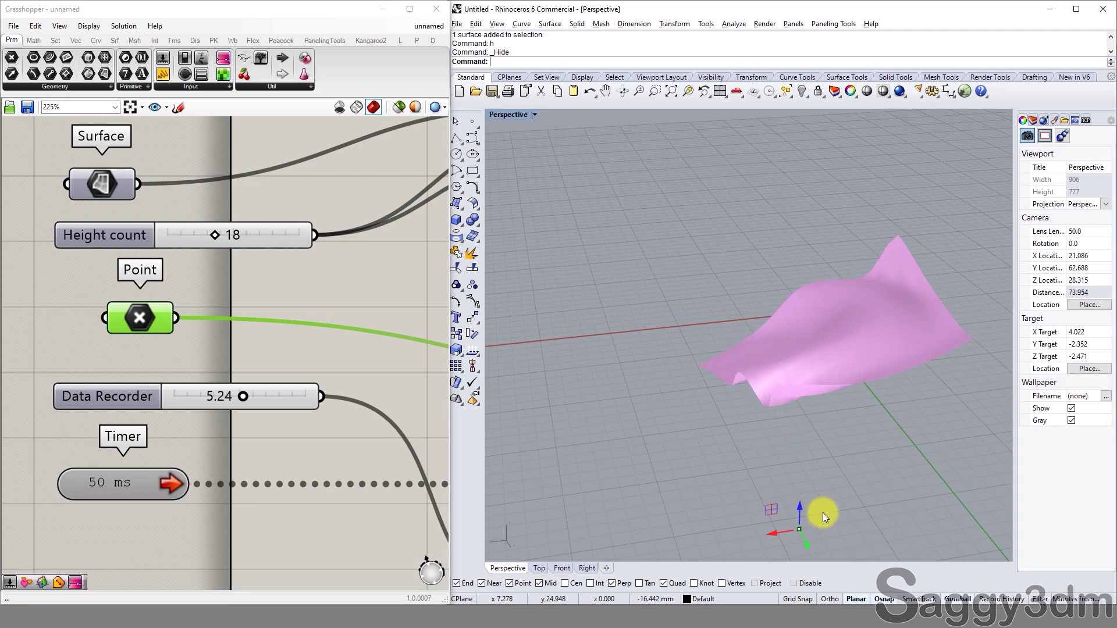
{"action": "left_click_drag", "start_coordinate": [772, 531], "coordinate": [621, 538]}
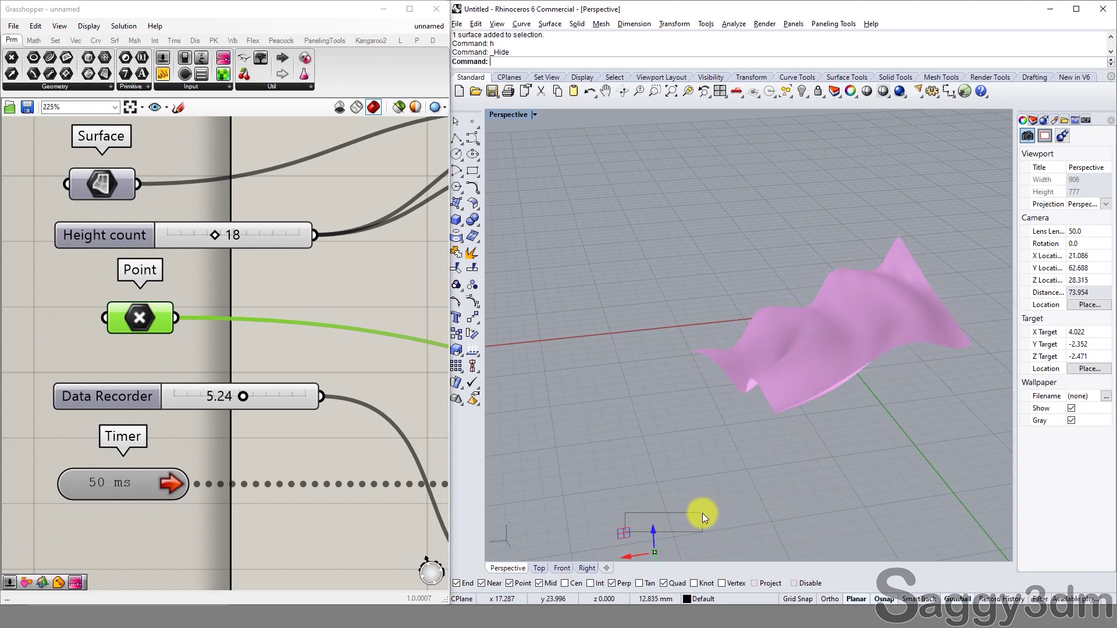
{"action": "left_click_drag", "start_coordinate": [625, 556], "coordinate": [834, 498]}
{"action": "right_click_drag", "start_coordinate": [847, 462], "coordinate": [670, 273]}
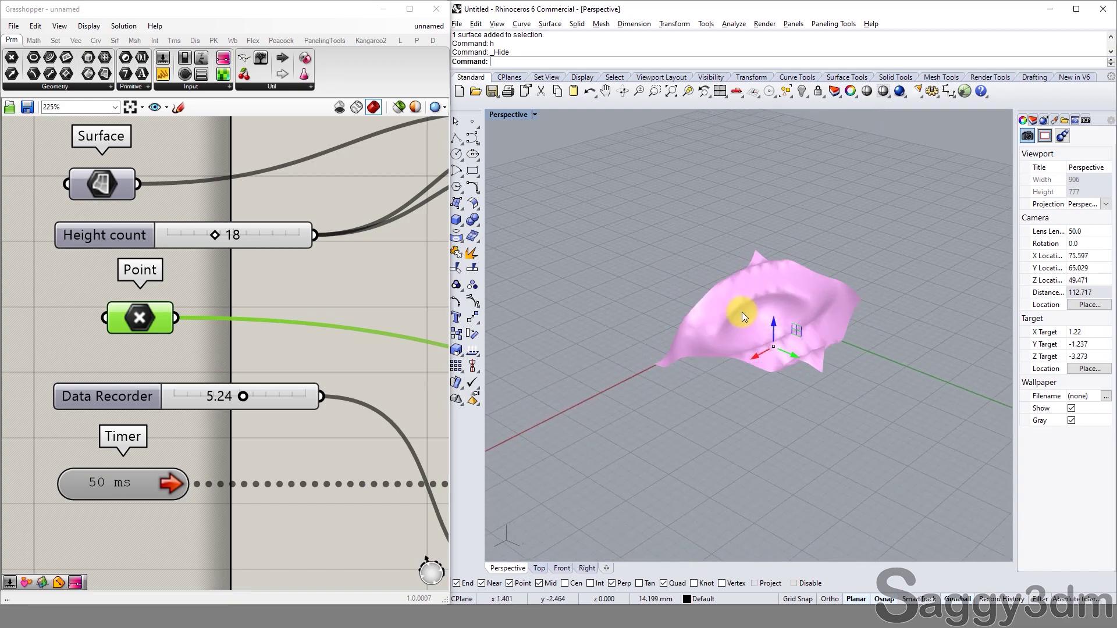
Clear the stored values of the Surface parameter to remove the current surface from the definition
{"action": "scroll", "coordinate": [100, 305], "scroll_direction": "down", "scroll_amount": 2}
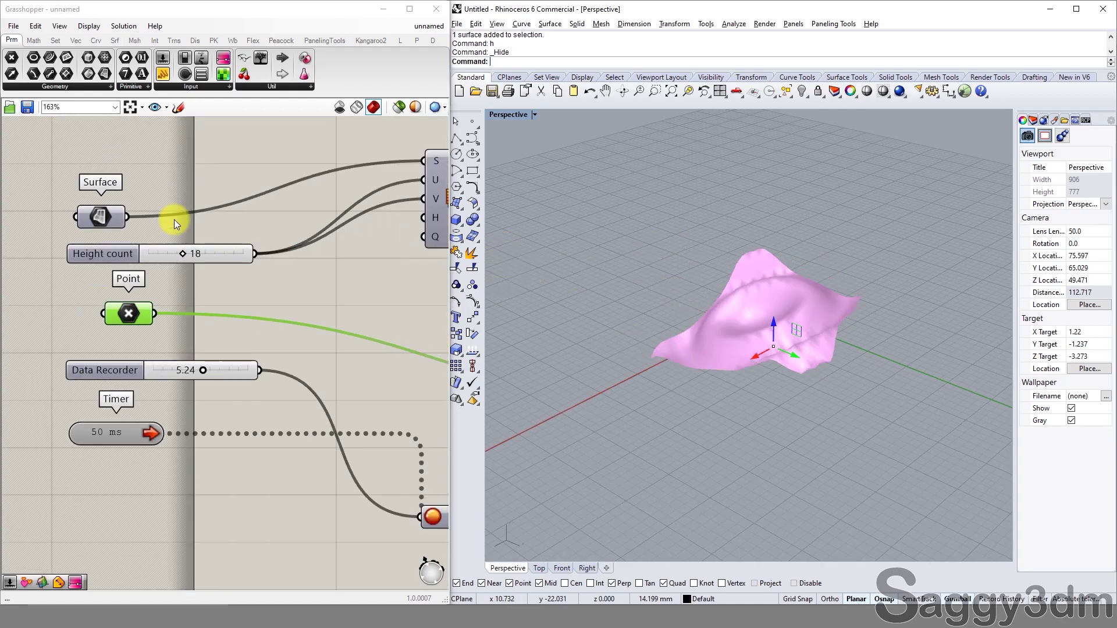
{"action": "right_click", "coordinate": [100, 214]}
{"action": "left_click", "coordinate": [95, 218]}
{"action": "right_click", "coordinate": [96, 217]}
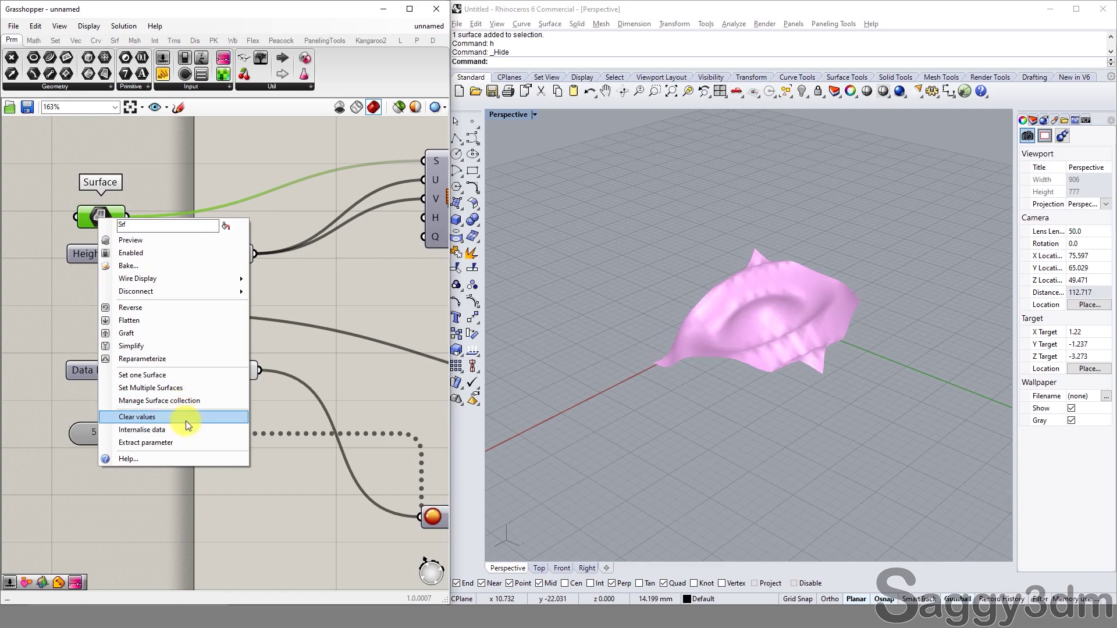
{"action": "left_click", "coordinate": [186, 421]}
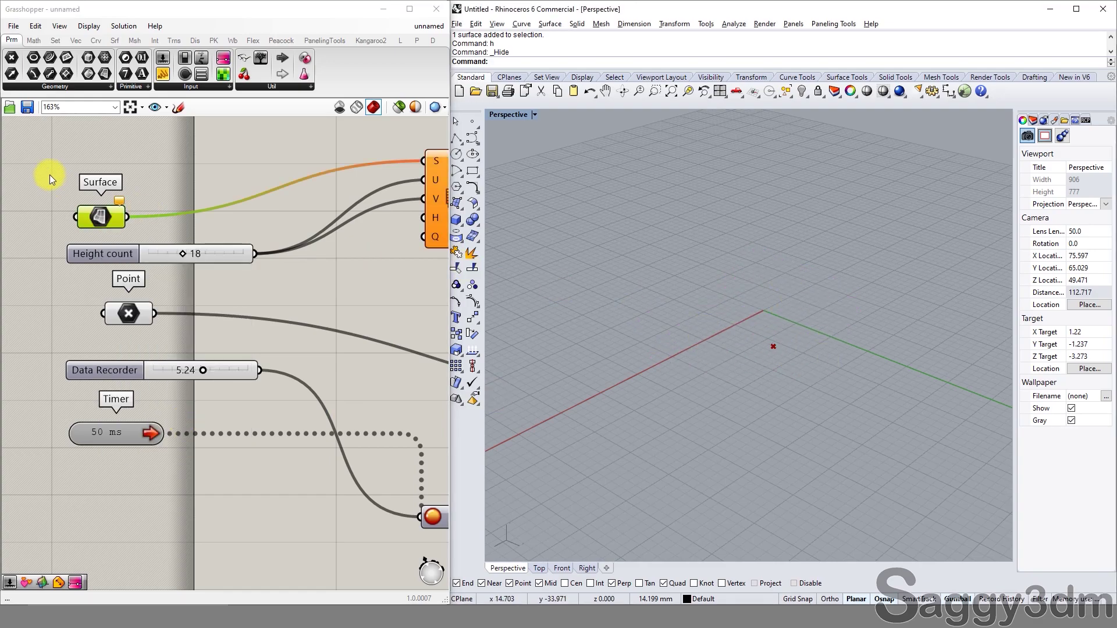
In Rhino, draw an ellipsoid centred on the origin with a vertical radius of about 5.7 mm
{"action": "left_click", "coordinate": [463, 221]}
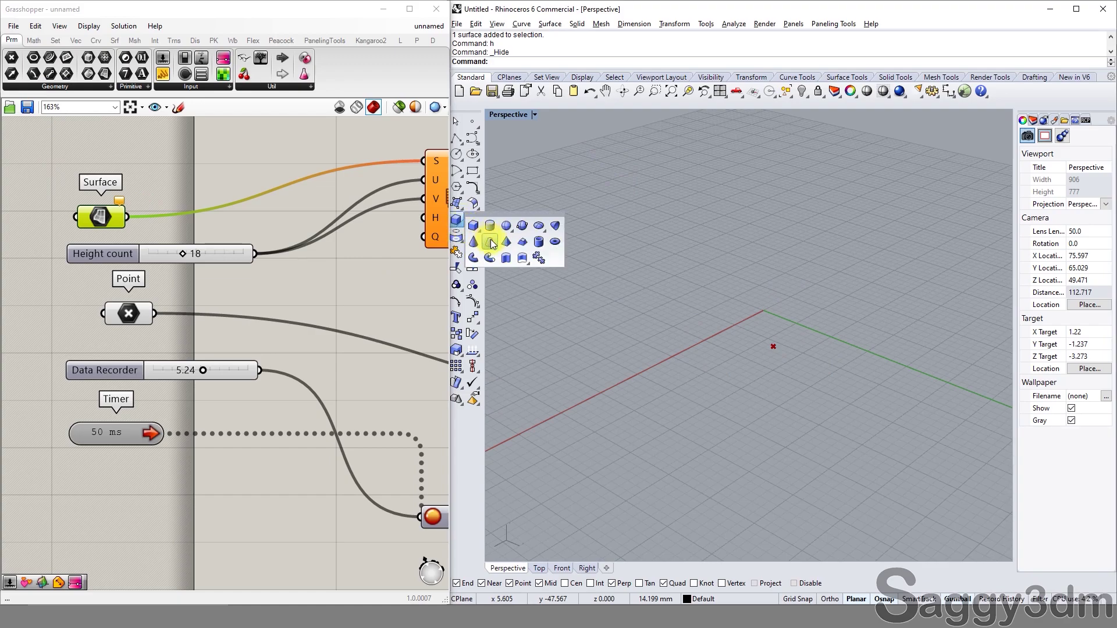
{"action": "left_click", "coordinate": [540, 226]}
{"action": "type", "text": "0"}
{"action": "key", "text": "Return"}
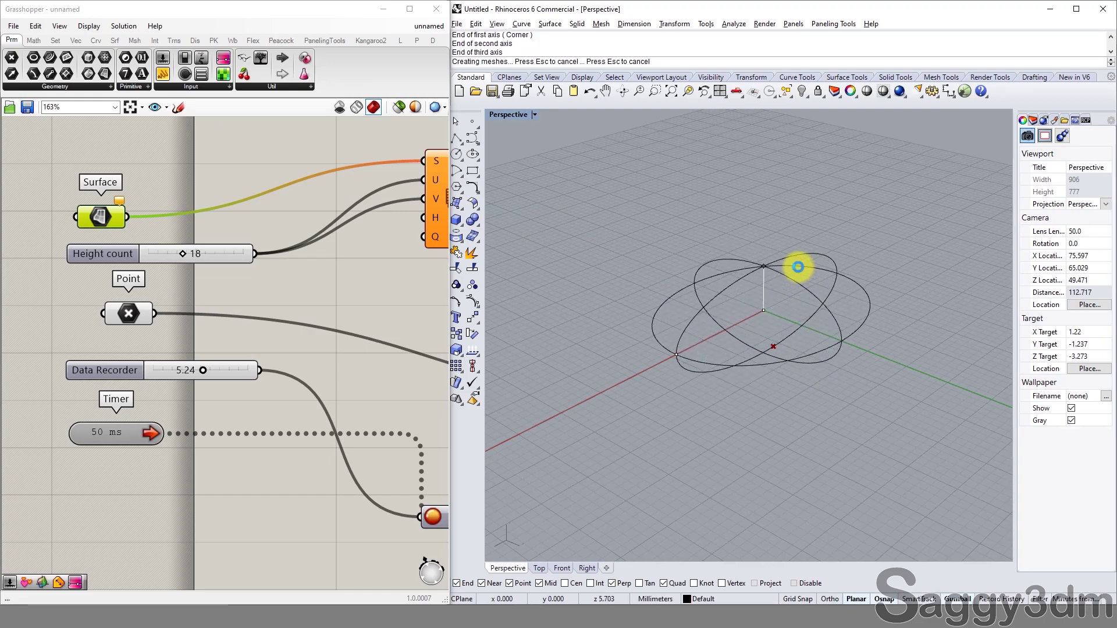
Reference the ellipsoid in the Surface parameter and hide the original ellipsoid in the viewport
{"action": "left_click", "coordinate": [766, 321]}
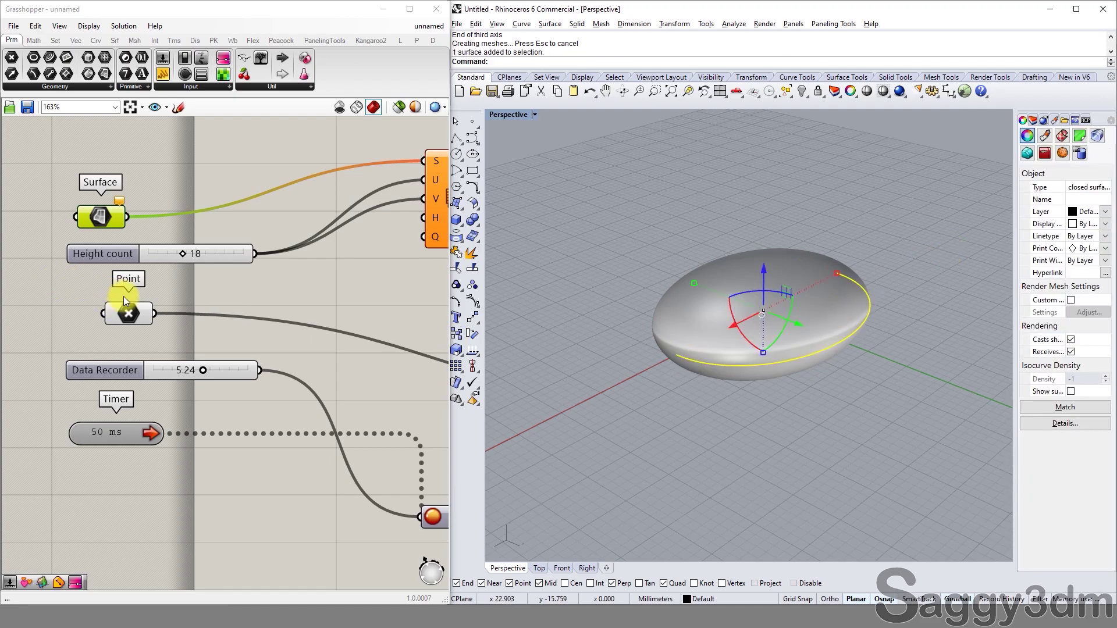
{"action": "right_click", "coordinate": [104, 214]}
{"action": "left_click", "coordinate": [173, 391]}
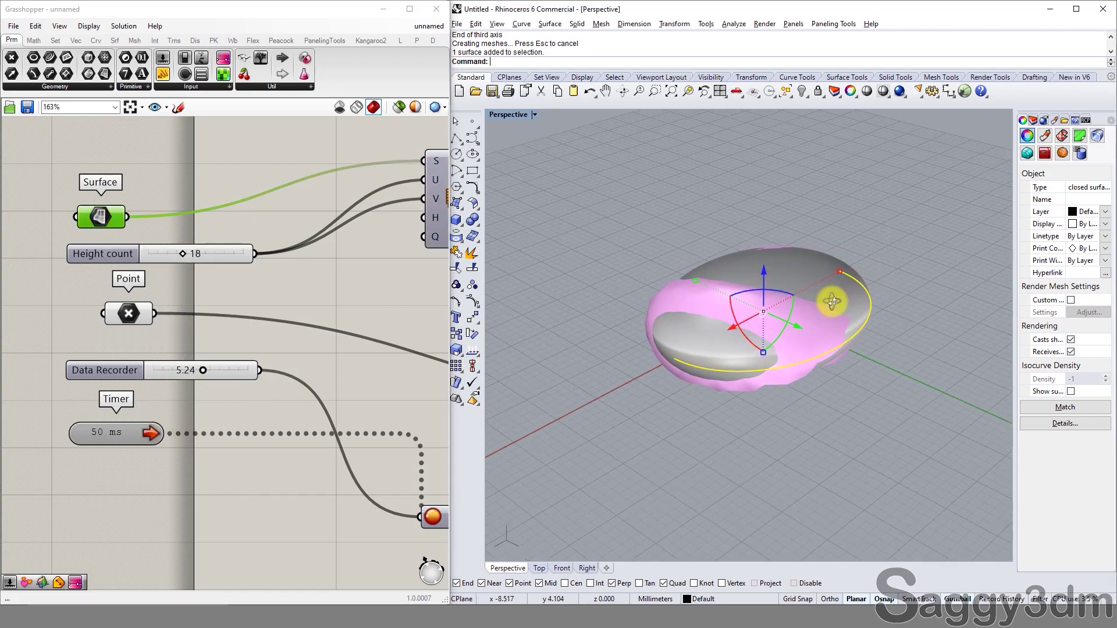
{"action": "type", "text": "h"}
{"action": "key", "text": "Return"}
{"action": "right_click_drag", "start_coordinate": [829, 306], "coordinate": [646, 302]}
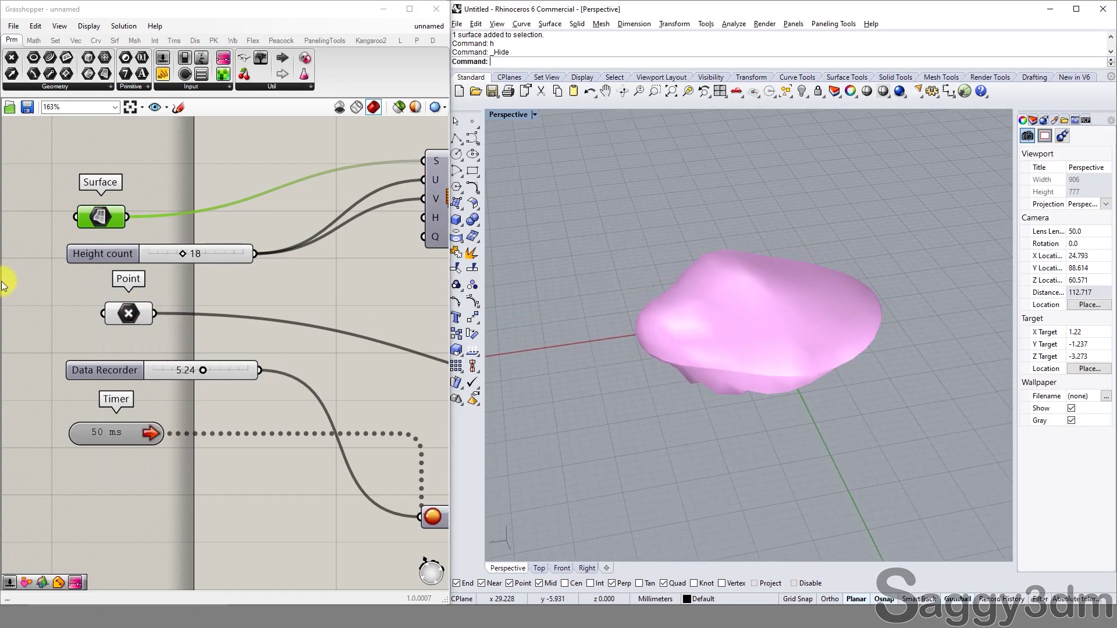
Move the Point parameter's point to just outside one end of the ellipsoid as the wave origin
{"action": "left_click", "coordinate": [138, 316]}
{"action": "left_click_drag", "start_coordinate": [791, 330], "coordinate": [606, 312]}
{"action": "right_click_drag", "start_coordinate": [688, 379], "coordinate": [718, 419]}
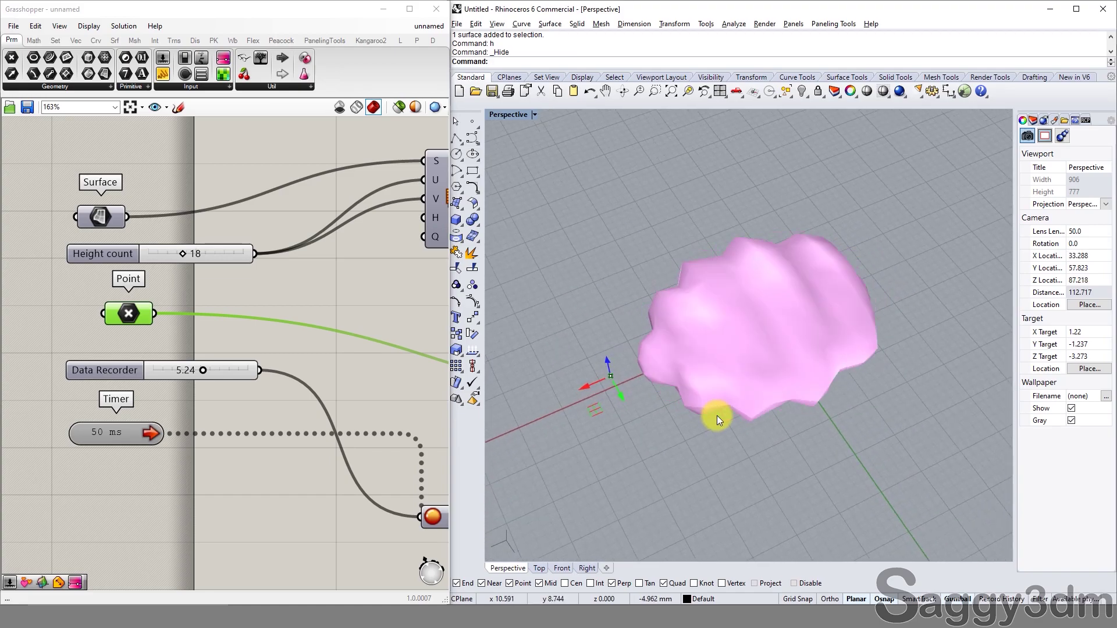
{"action": "right_click_drag", "start_coordinate": [744, 354], "coordinate": [729, 344]}
{"action": "scroll", "coordinate": [729, 344], "scroll_direction": "up", "scroll_amount": 3}
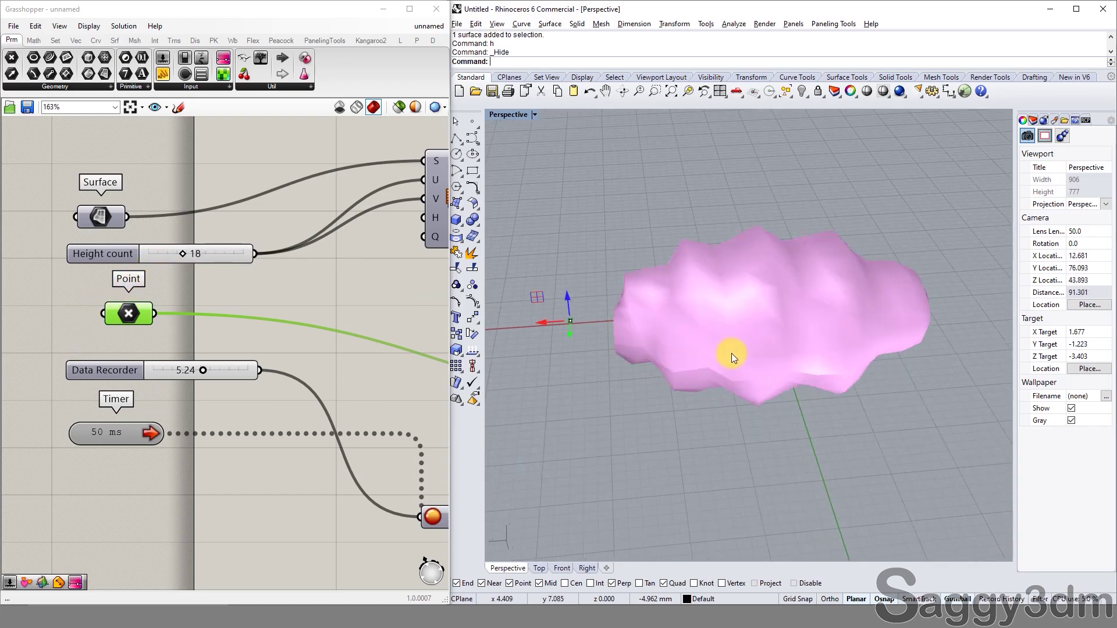
Raise the Height count slider to 50 to smooth the ellipsoid wave mesh
{"action": "left_click_drag", "start_coordinate": [181, 251], "coordinate": [232, 256]}
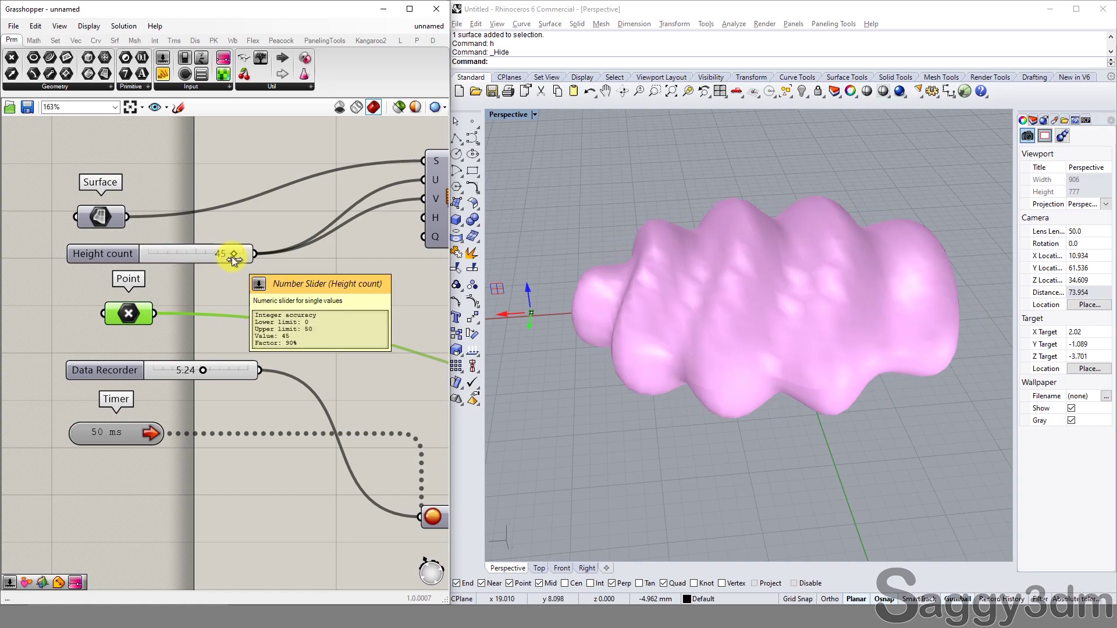
{"action": "right_click_drag", "start_coordinate": [715, 315], "coordinate": [842, 339]}
{"action": "left_click_drag", "start_coordinate": [233, 253], "coordinate": [275, 253]}
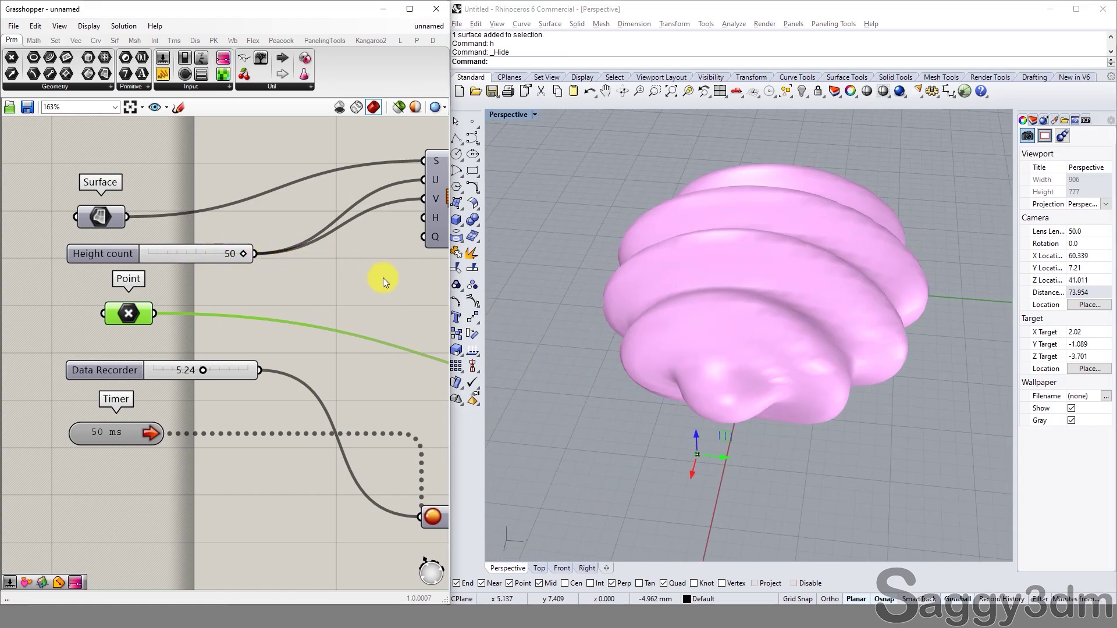
{"action": "right_click_drag", "start_coordinate": [867, 366], "coordinate": [735, 361]}
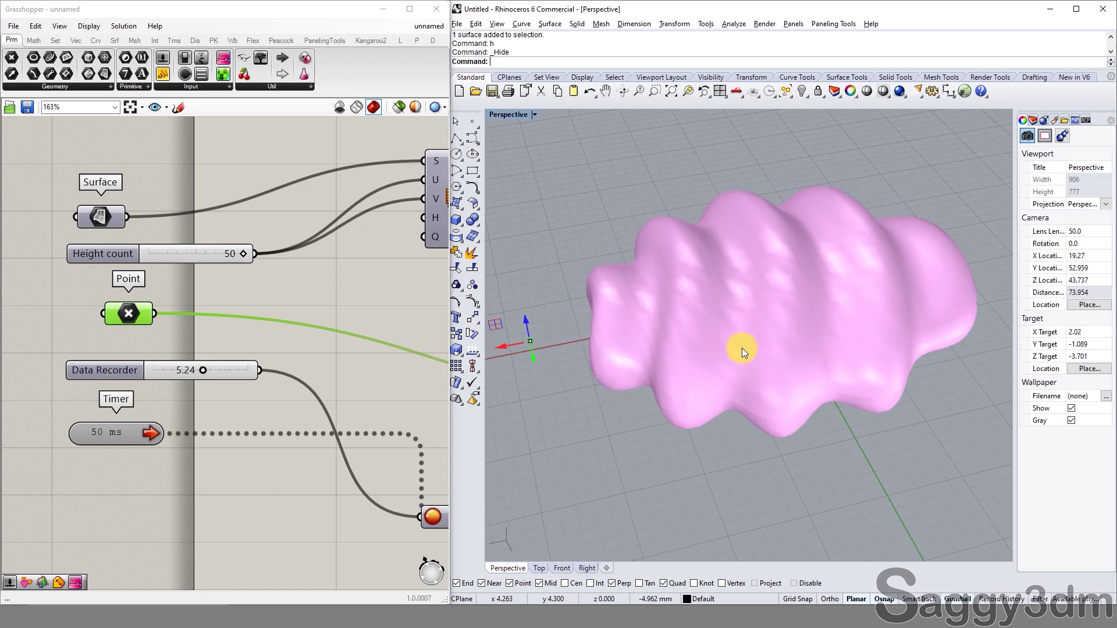
{"action": "right_click_drag", "start_coordinate": [752, 309], "coordinate": [750, 346]}
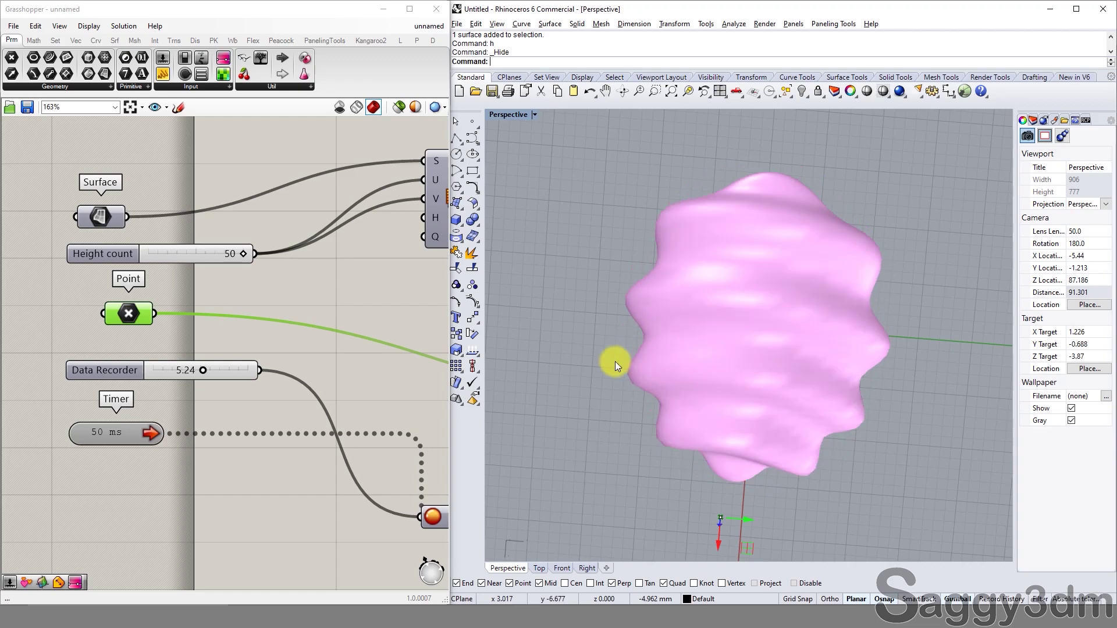
{"action": "right_click_drag", "start_coordinate": [716, 408], "coordinate": [743, 274]}
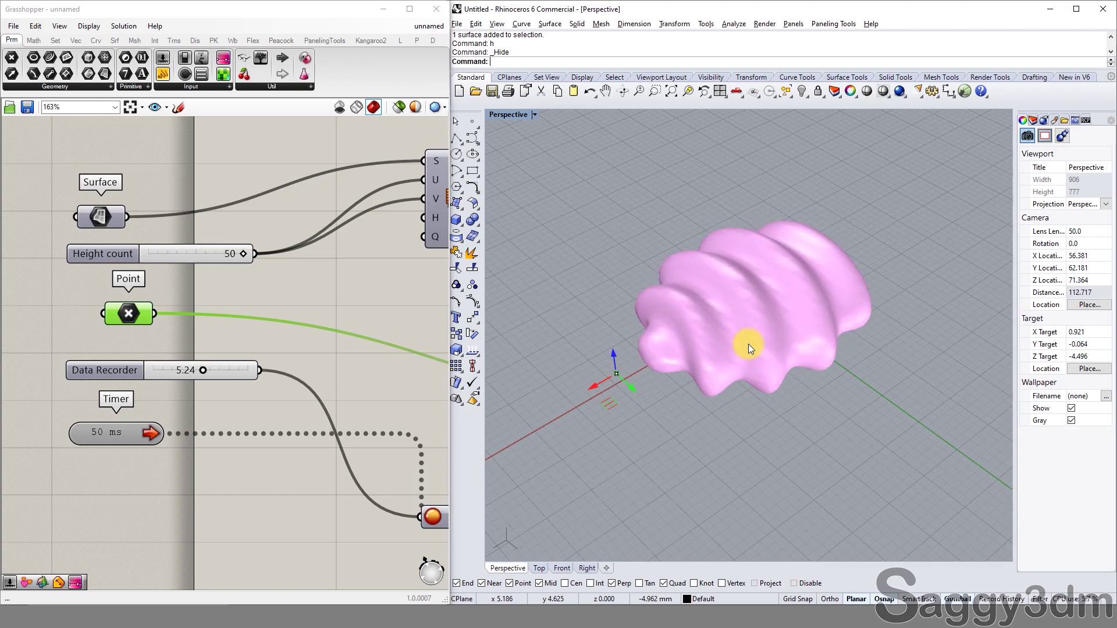
{"action": "left_click", "coordinate": [12, 26]}
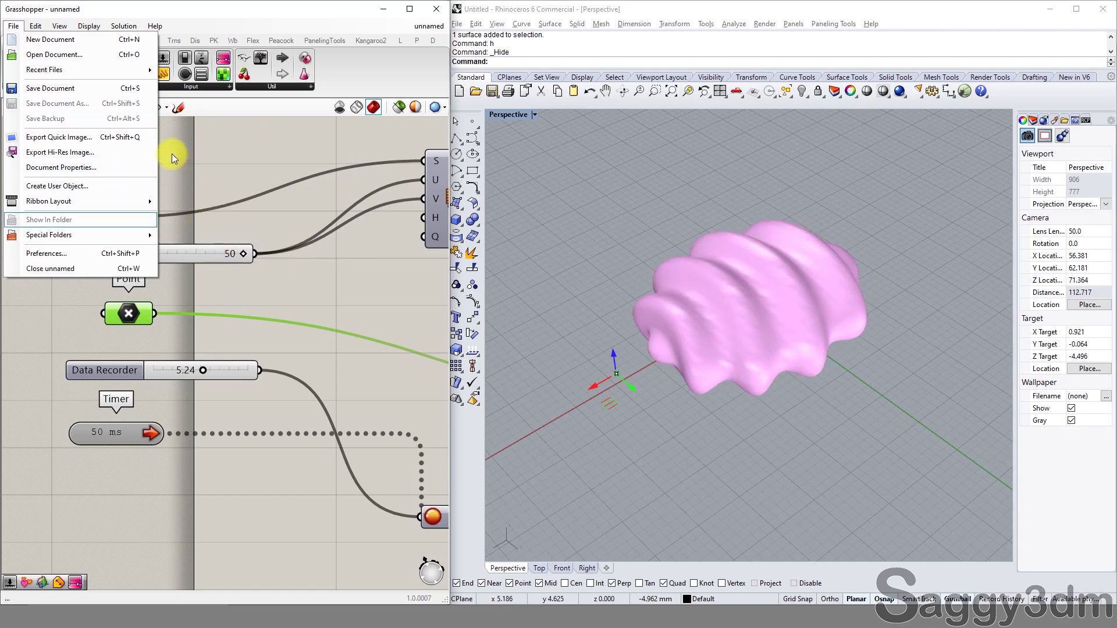
{"action": "left_click", "coordinate": [239, 176]}
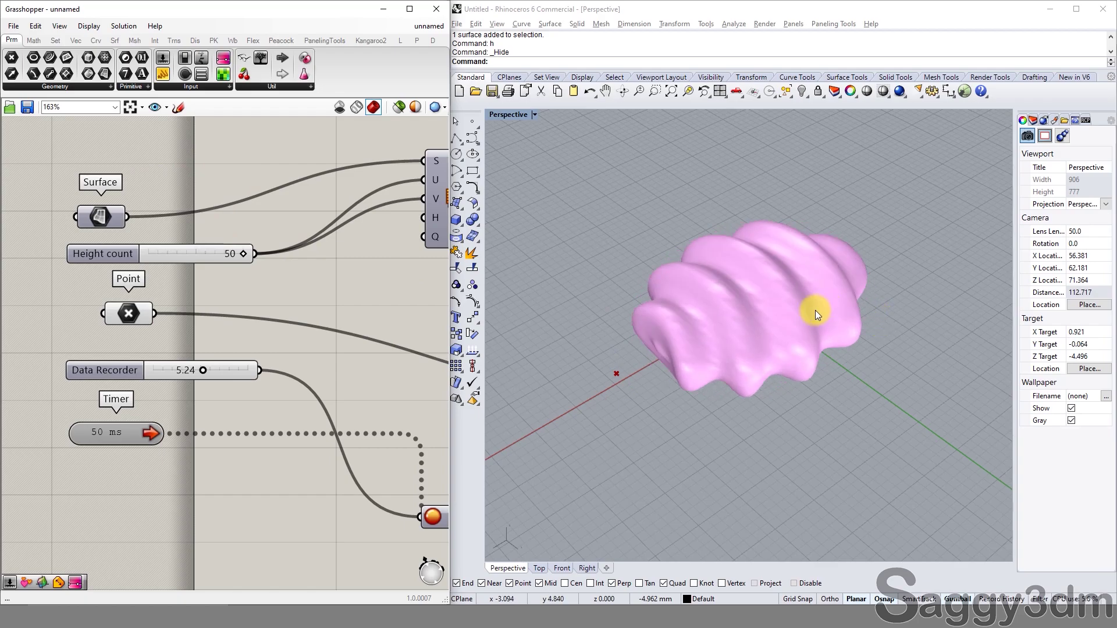
{"action": "left_click", "coordinate": [105, 215]}
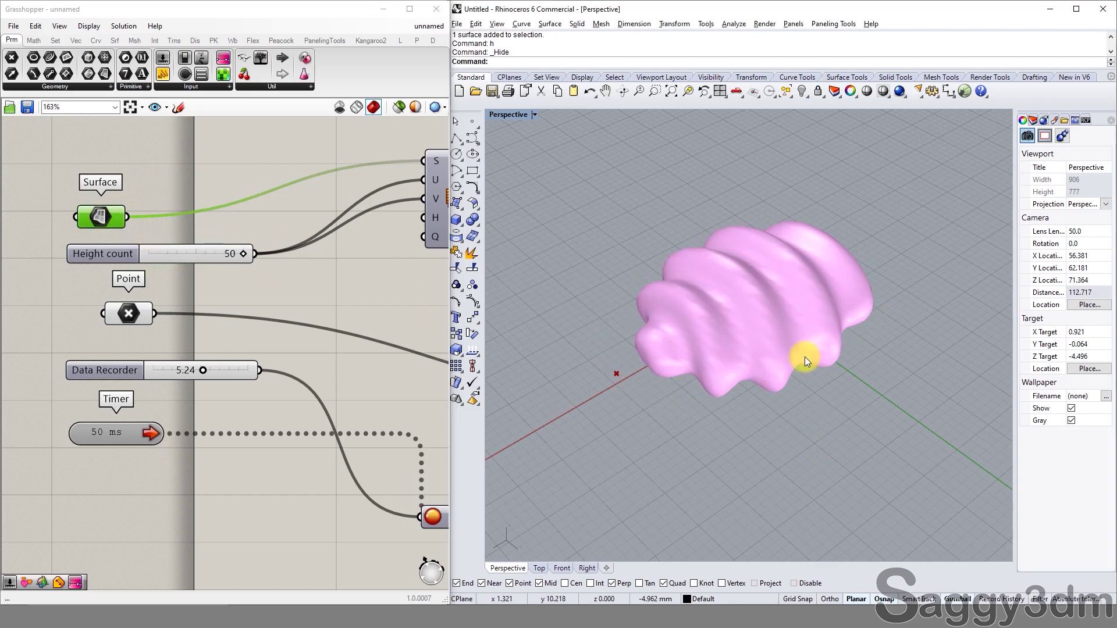
{"action": "left_click", "coordinate": [106, 219]}
{"action": "right_click", "coordinate": [107, 219]}
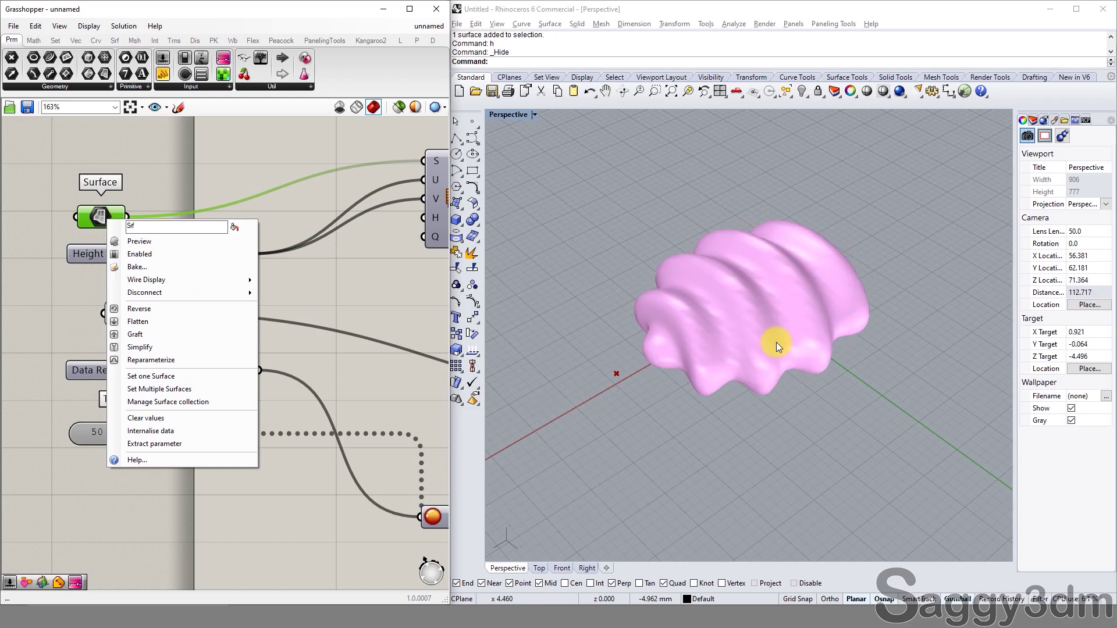
{"action": "left_click", "coordinate": [216, 312]}
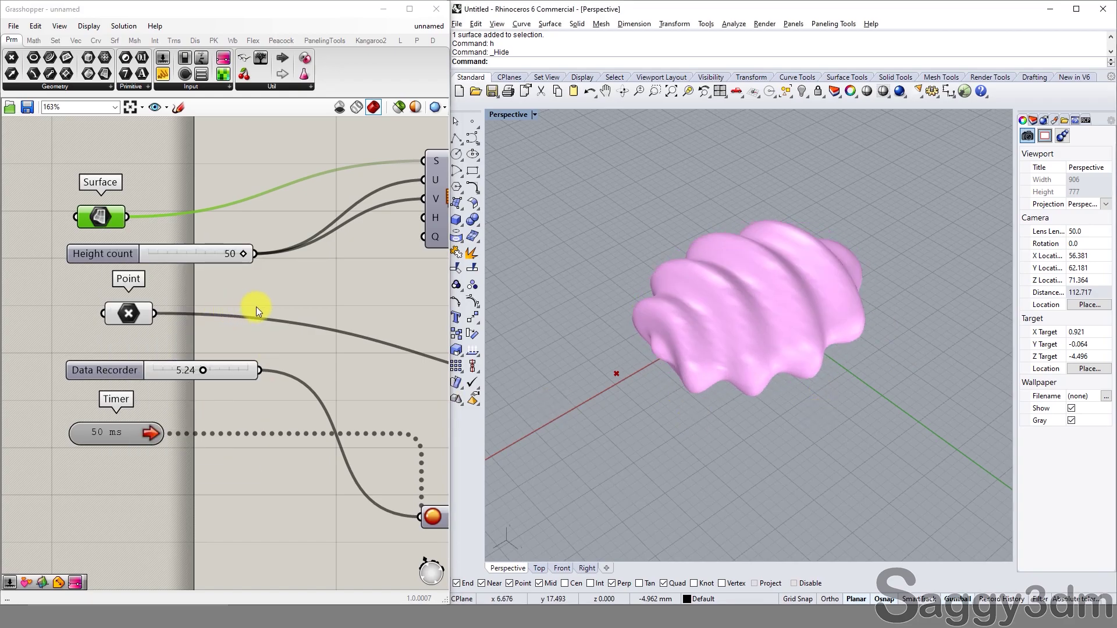
Add a Bifocals component, the one with the glasses icon and E input, on the empty canvas above Mesh Surface and Deconstruct Mesh
{"action": "scroll", "coordinate": [254, 305], "scroll_direction": "down", "scroll_amount": 3}
{"action": "right_click_drag", "start_coordinate": [254, 306], "coordinate": [19, 332]}
{"action": "right_click_drag", "start_coordinate": [305, 283], "coordinate": [332, 374]}
{"action": "scroll", "coordinate": [274, 367], "scroll_direction": "up", "scroll_amount": 5}
{"action": "scroll", "coordinate": [274, 367], "scroll_direction": "up", "scroll_amount": 1}
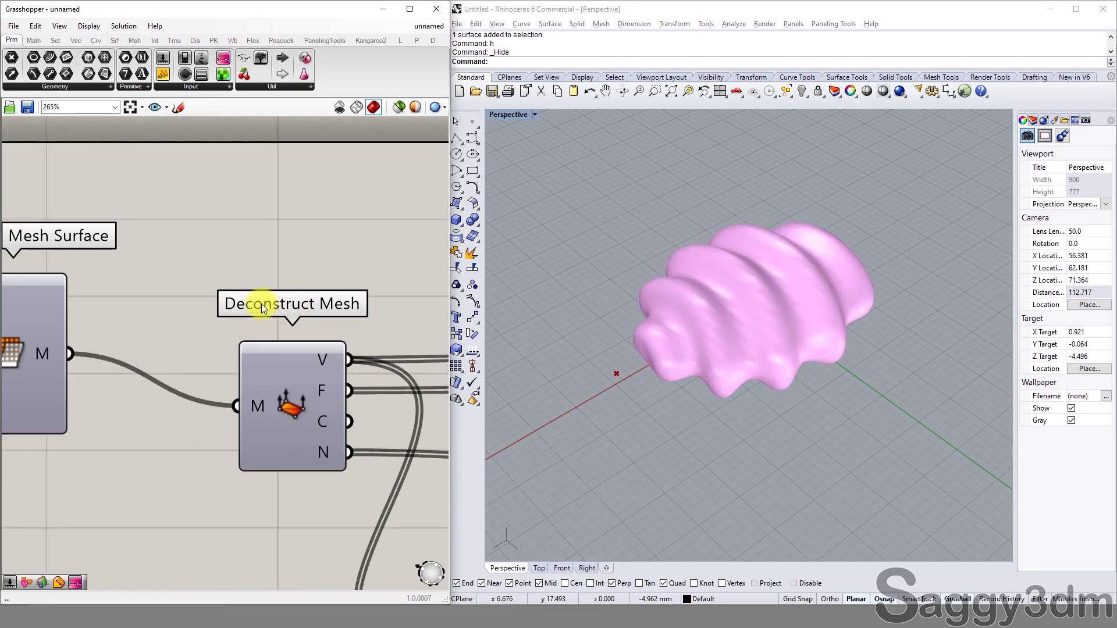
{"action": "scroll", "coordinate": [312, 311], "scroll_direction": "down", "scroll_amount": 1}
{"action": "right_click_drag", "start_coordinate": [236, 291], "coordinate": [261, 430]}
{"action": "double_click", "coordinate": [248, 236]}
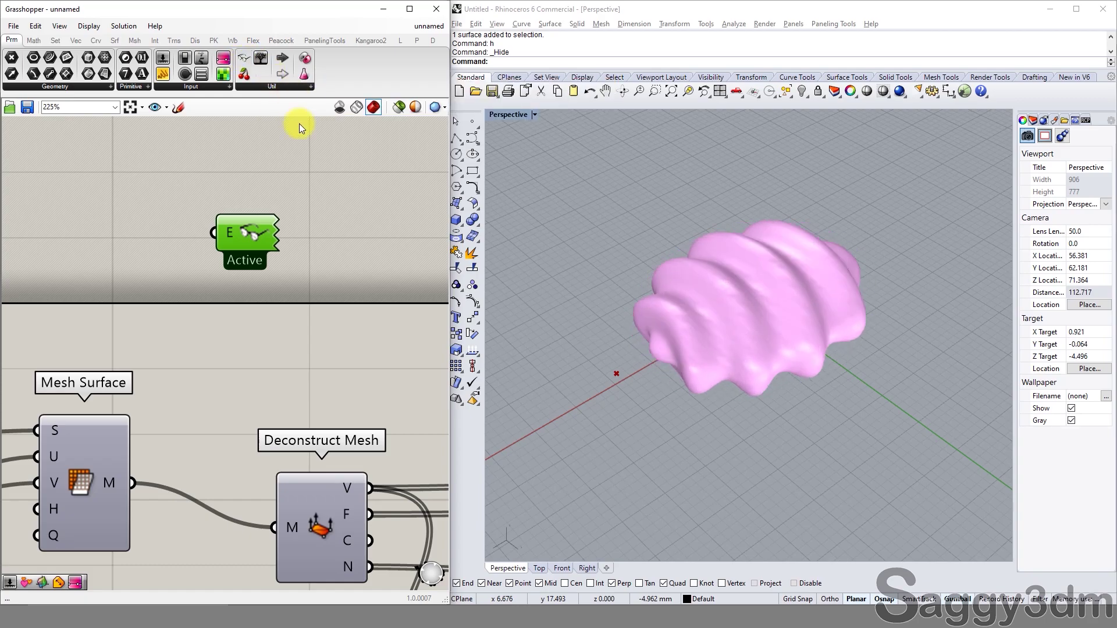
{"action": "left_click", "coordinate": [301, 207]}
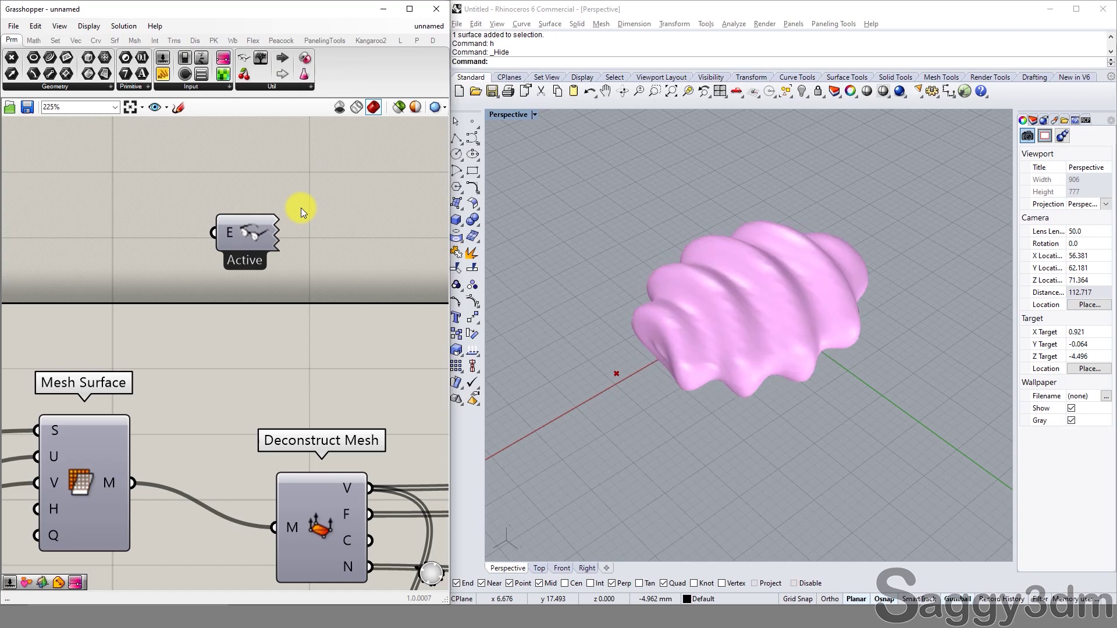